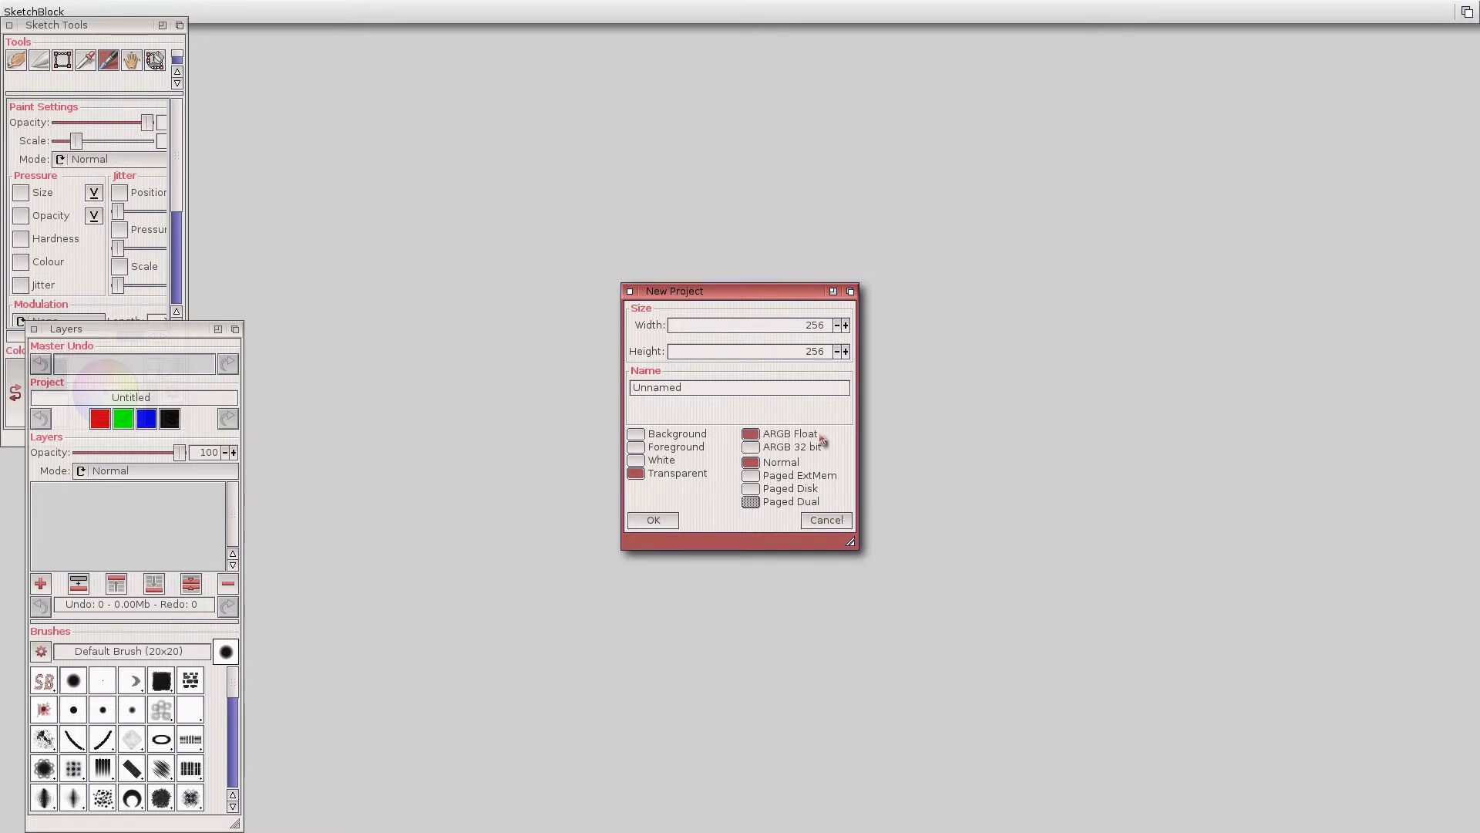
Create a 256 by 256 transparent ARGB Float project and delete its Background layer.
click(654, 521)
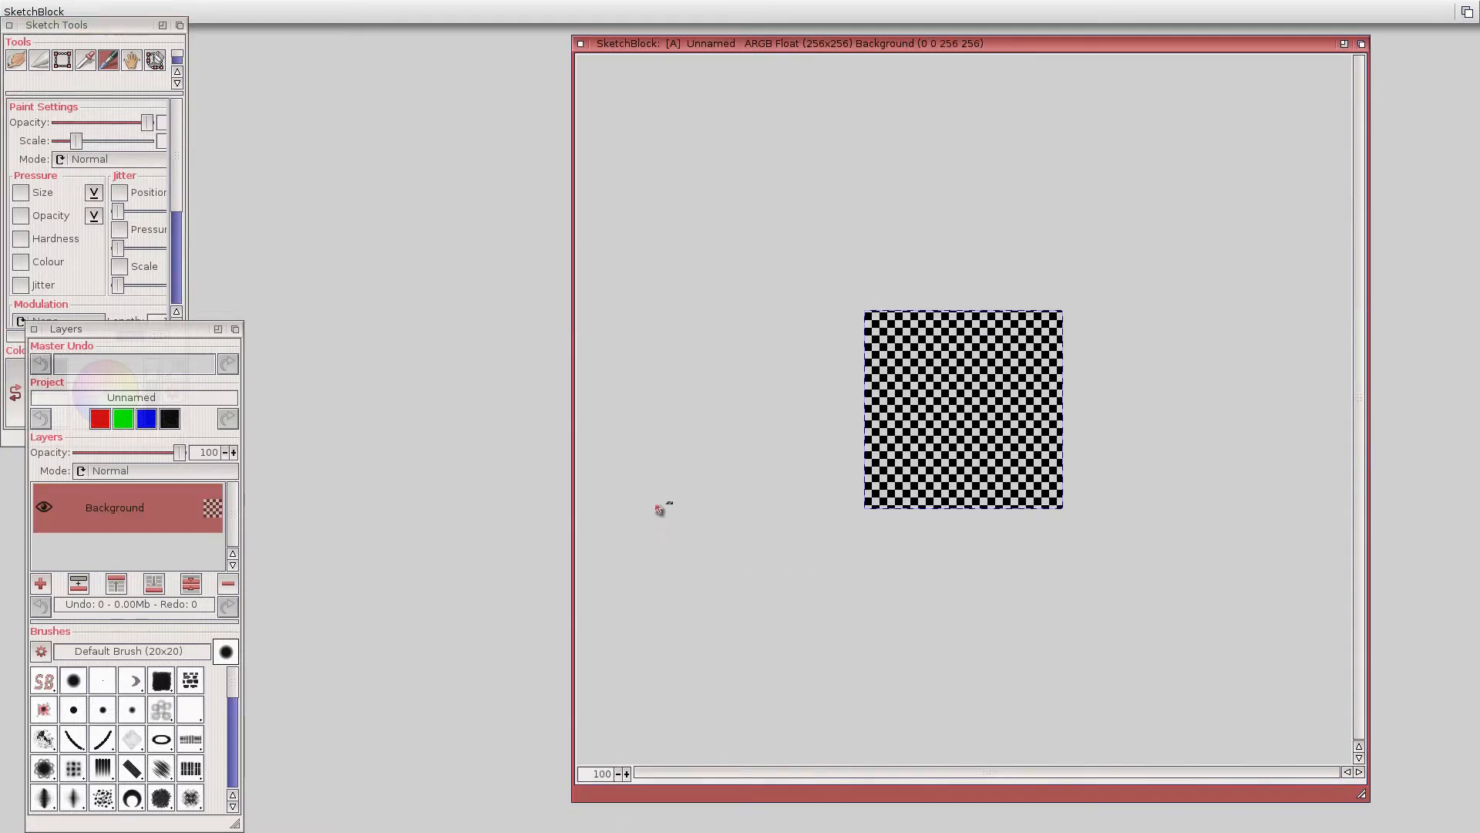
drag(834, 40, 728, 62)
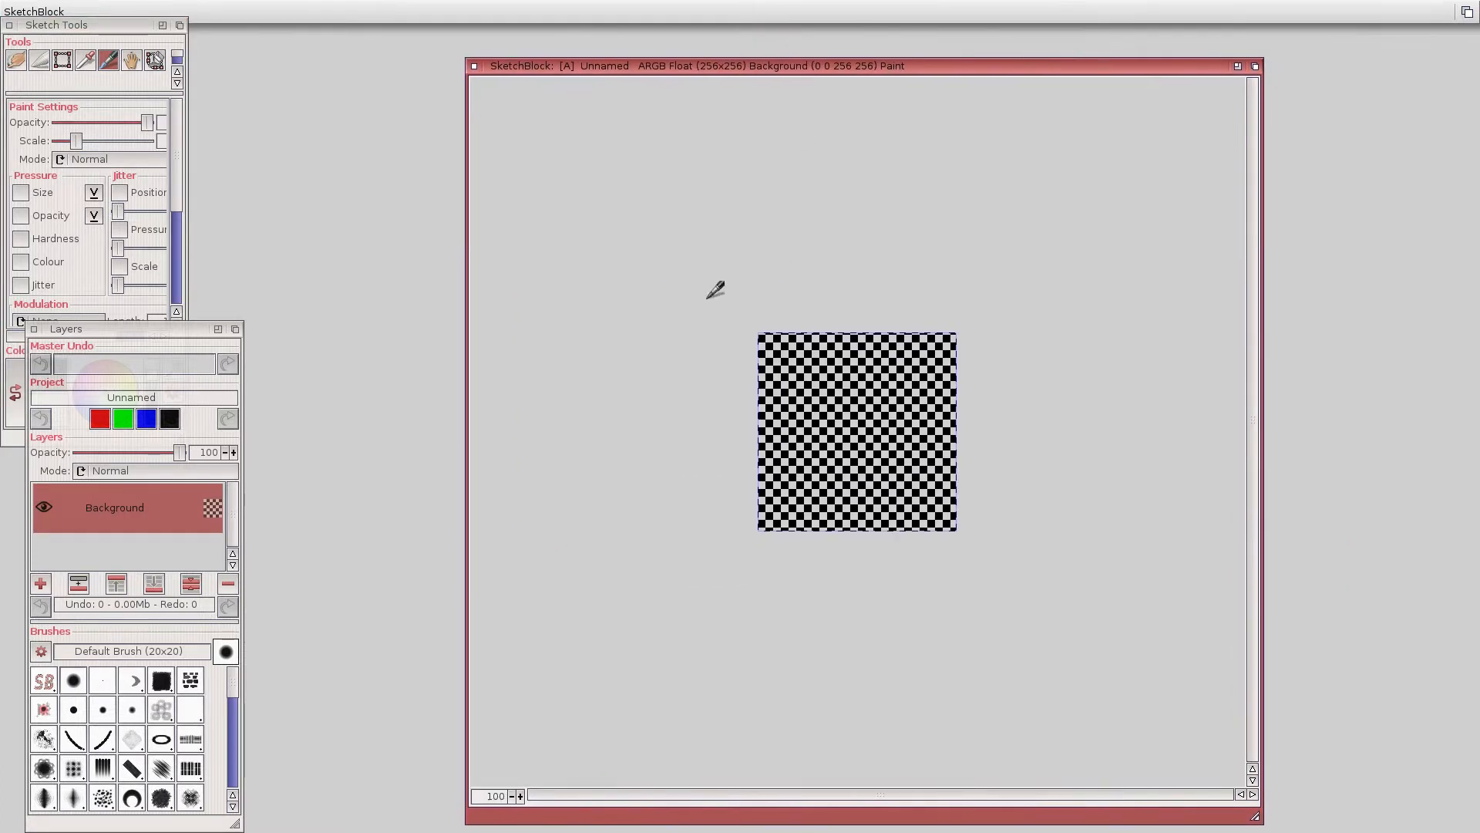
click(122, 508)
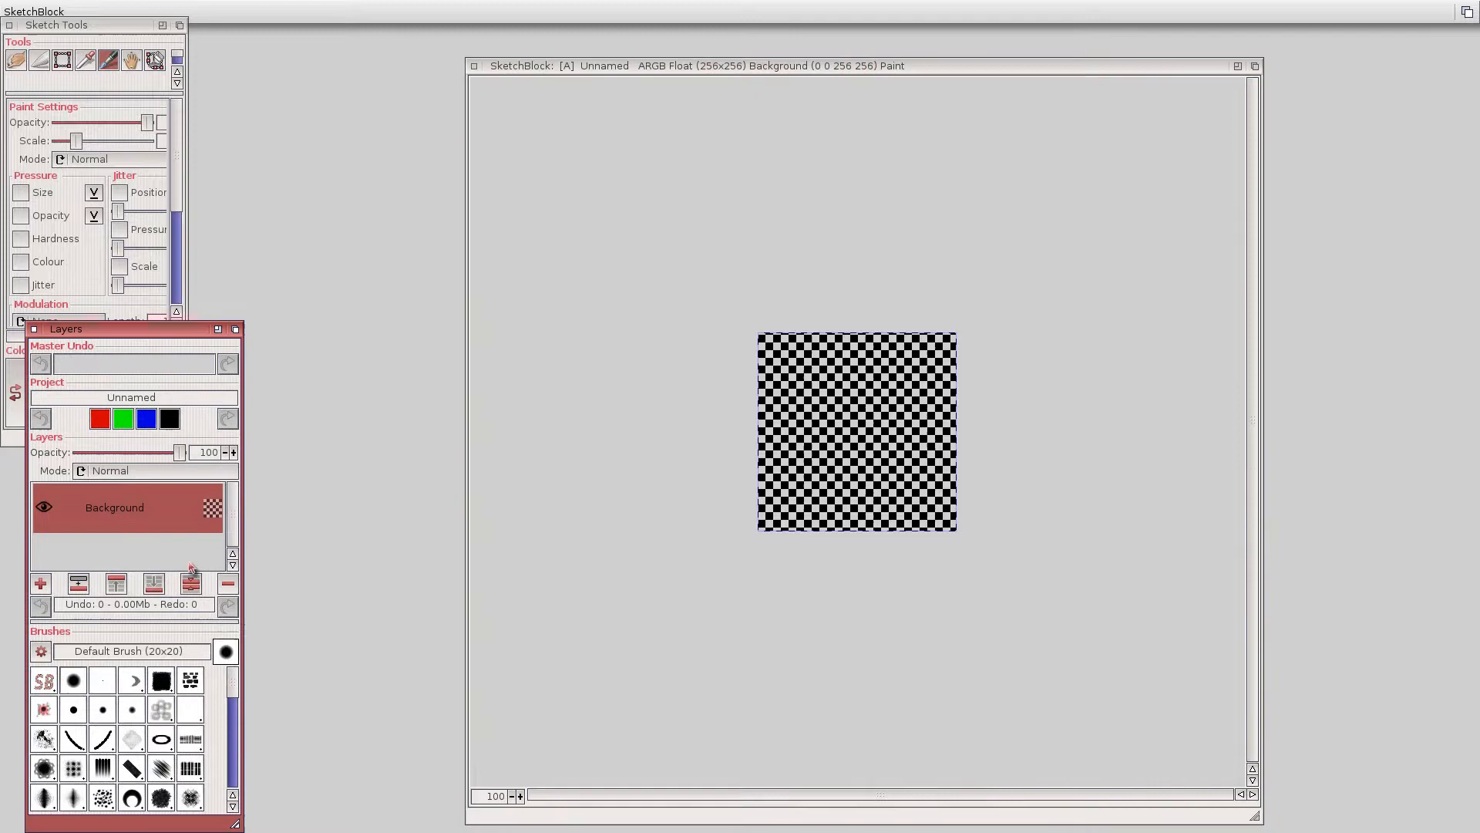
click(230, 585)
Start creating a text layer and choose the font DejaVuSansCondensed-BoldOblique.ttf.
click(559, 66)
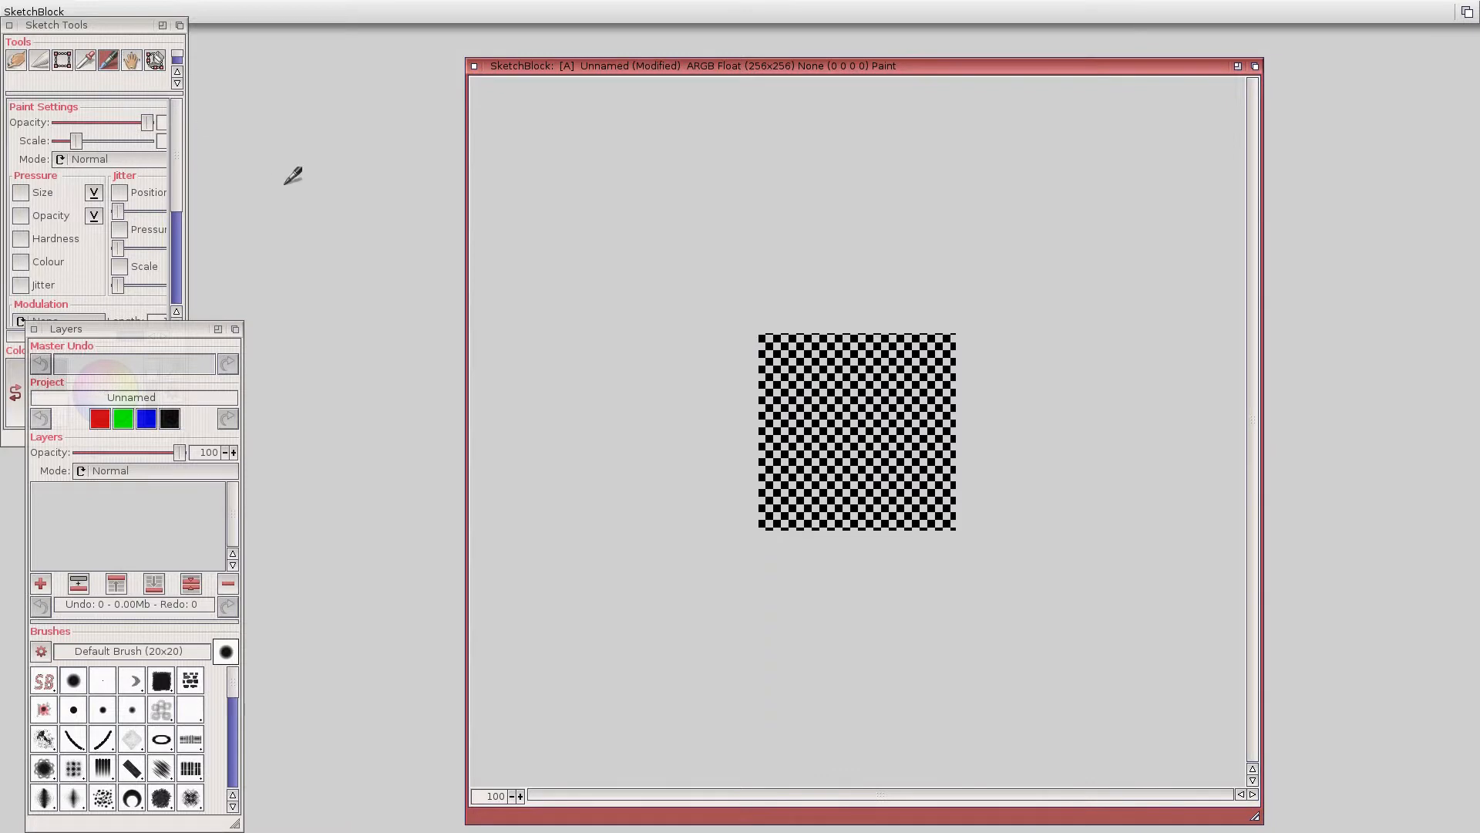
right_click(285, 8)
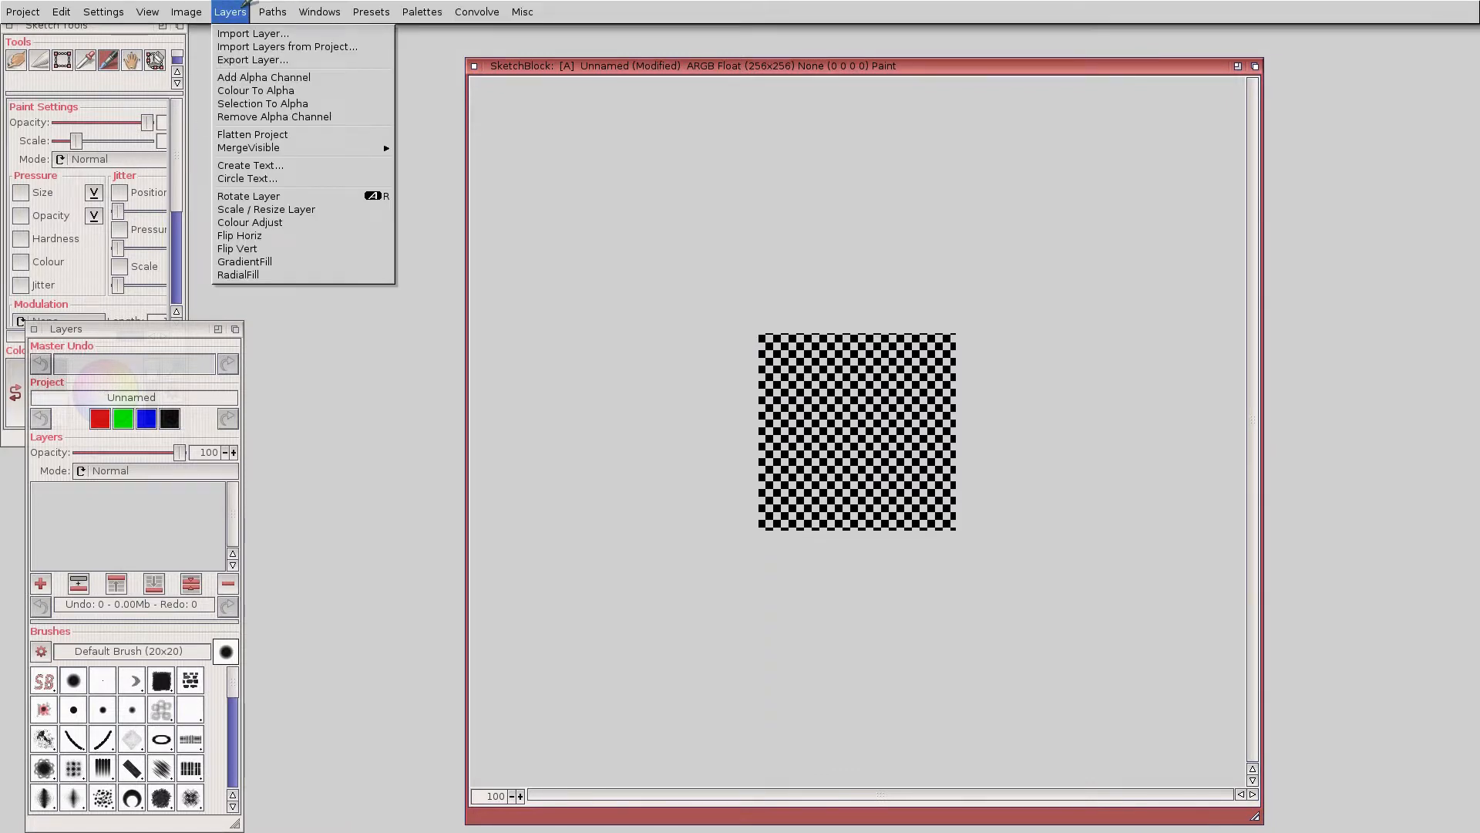
click(285, 163)
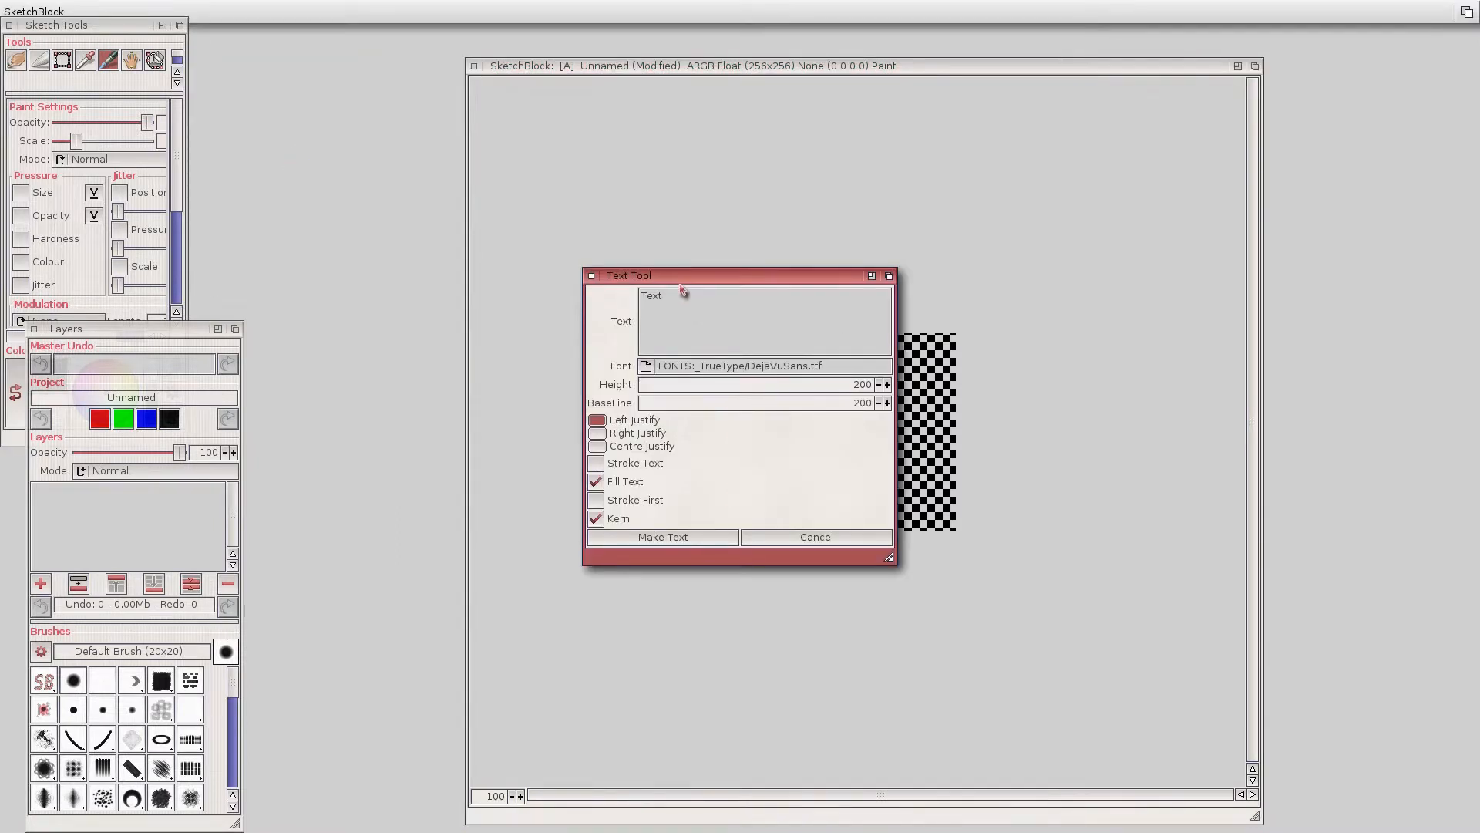
drag(682, 279, 656, 313)
click(620, 400)
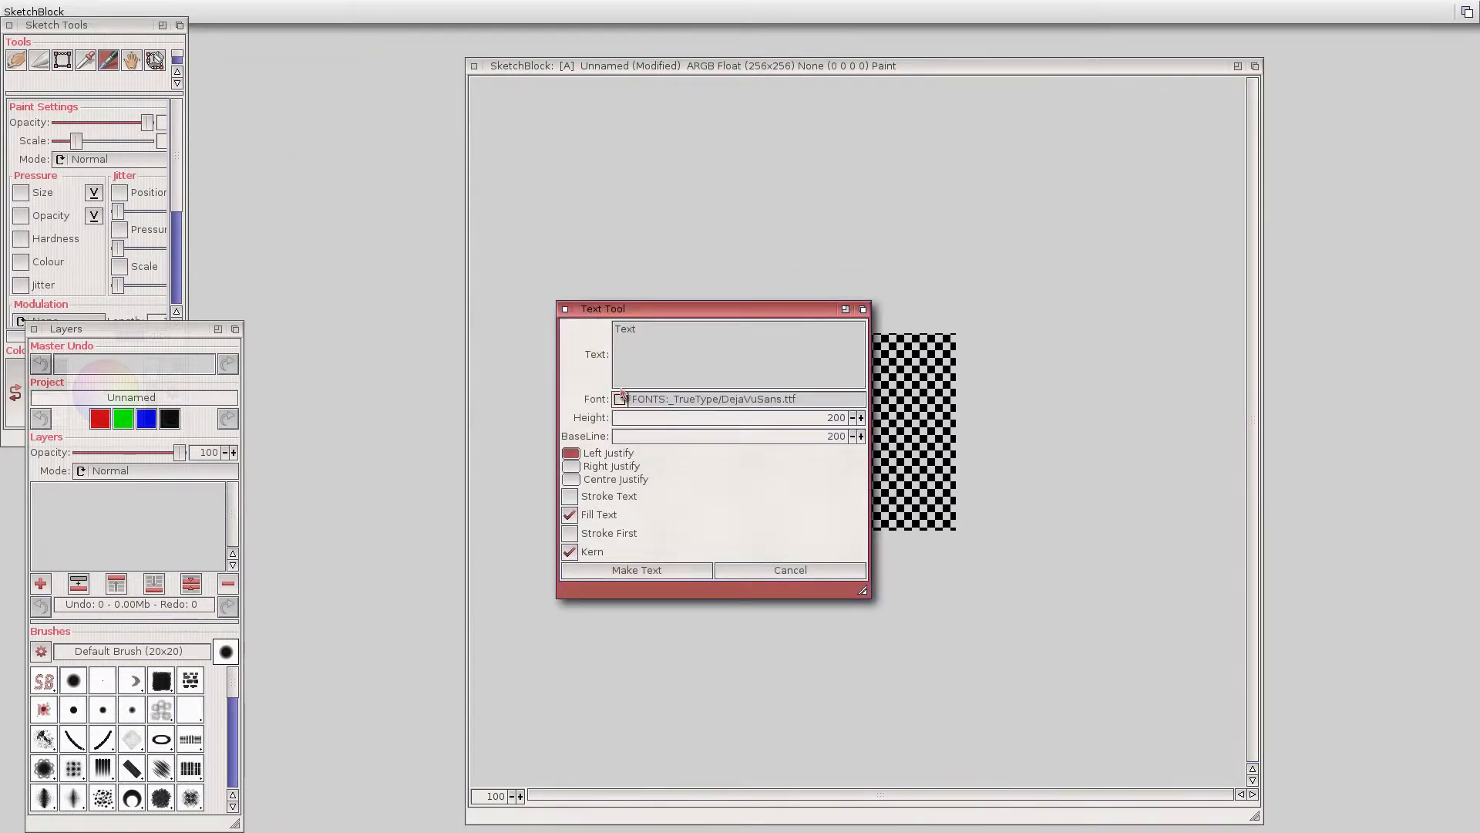
click(648, 242)
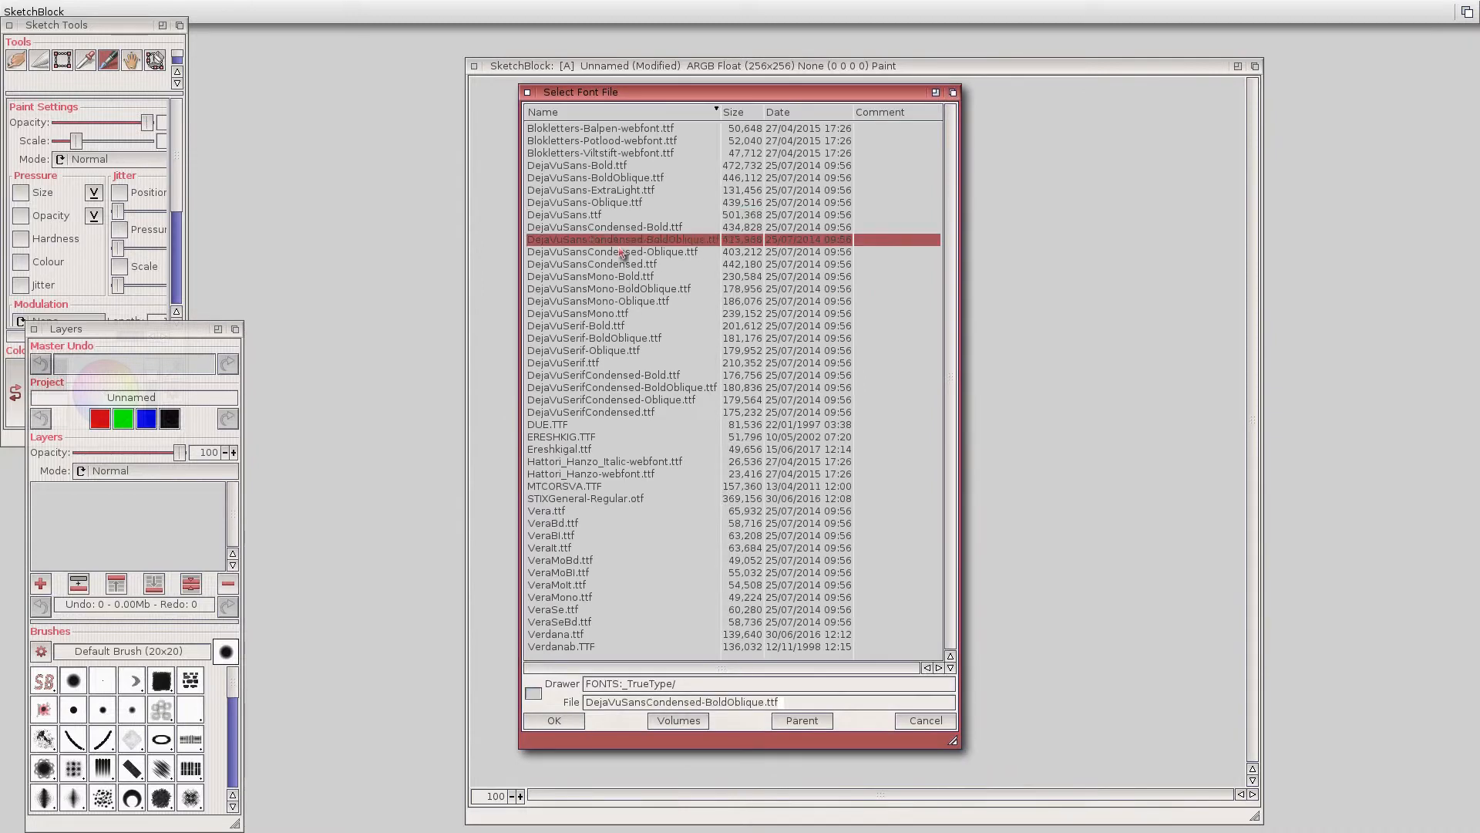
click(571, 721)
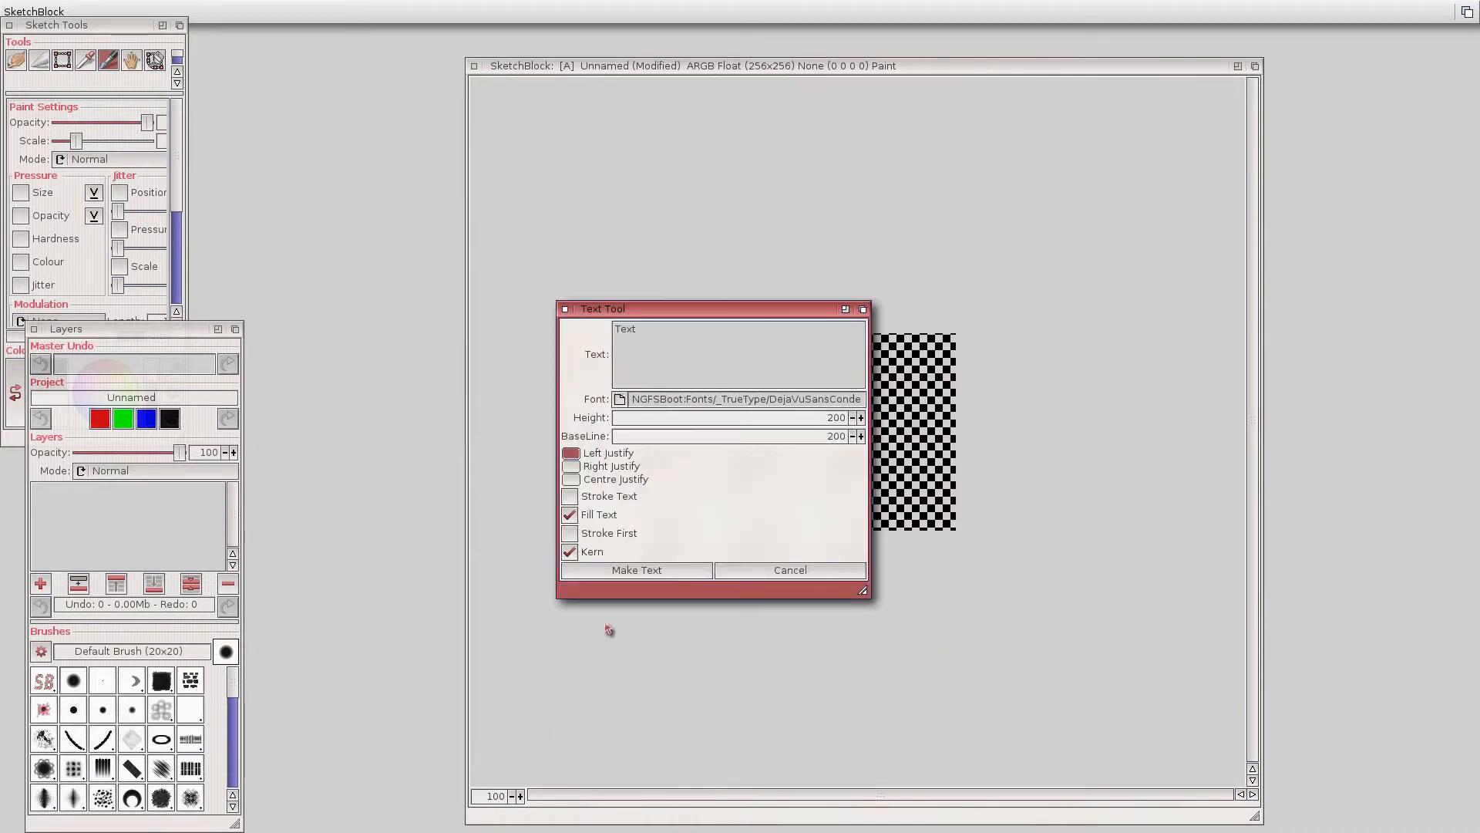
Set the text height and baseline to 400 and enable Stroke Text.
click(837, 421)
text(400)
click(832, 438)
text(4)
Uncover the colour selection and change the secondary colour to a mid grey.
mouse_move(137, 357)
mouse_down()
mouse_move(107, 334)
mouse_move(106, 289)
mouse_move(106, 497)
mouse_up()
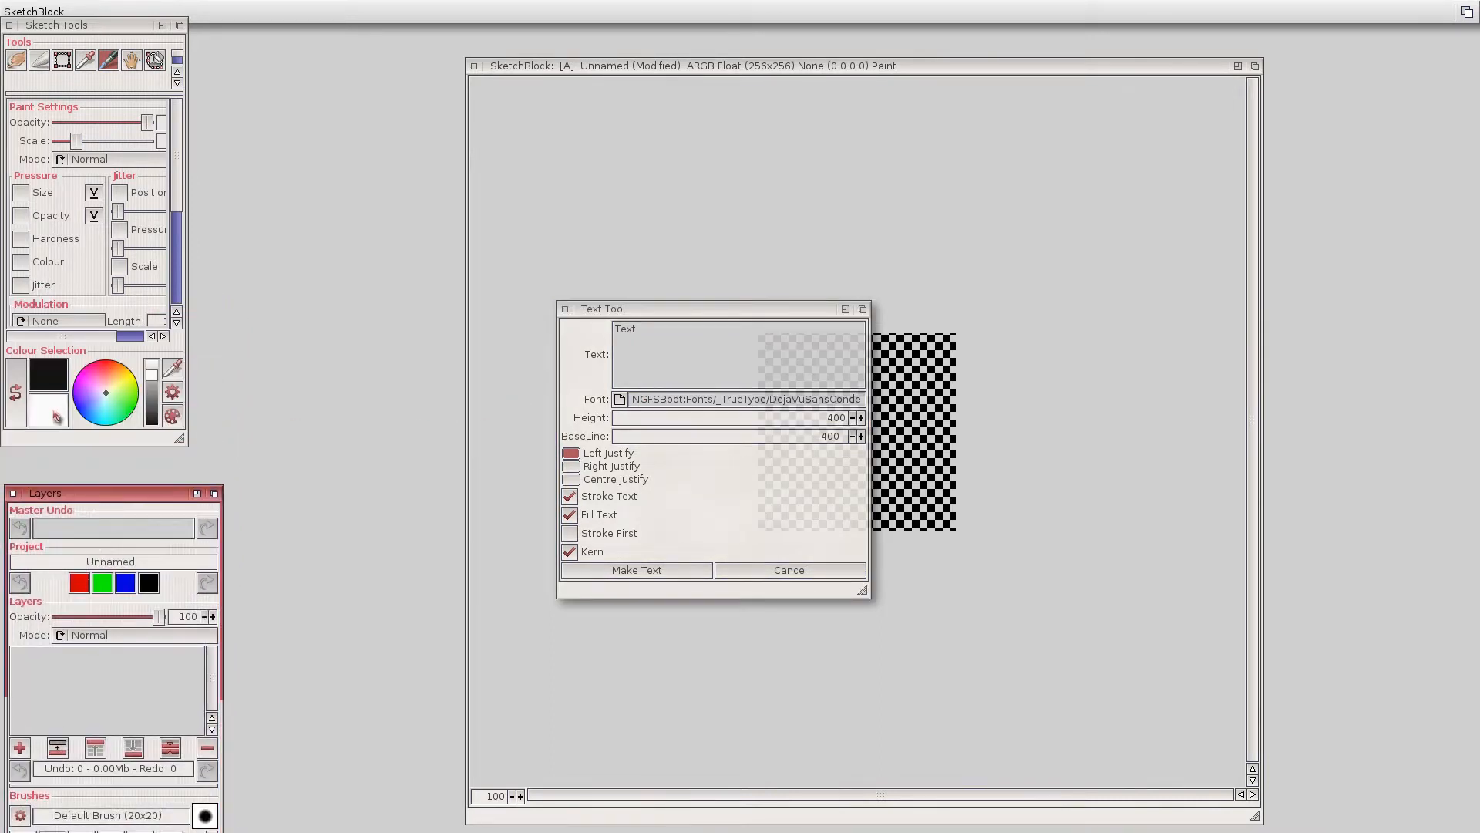
click(164, 396)
drag(154, 372, 153, 387)
Replace the placeholder text with "SB" and make the text layer.
click(703, 310)
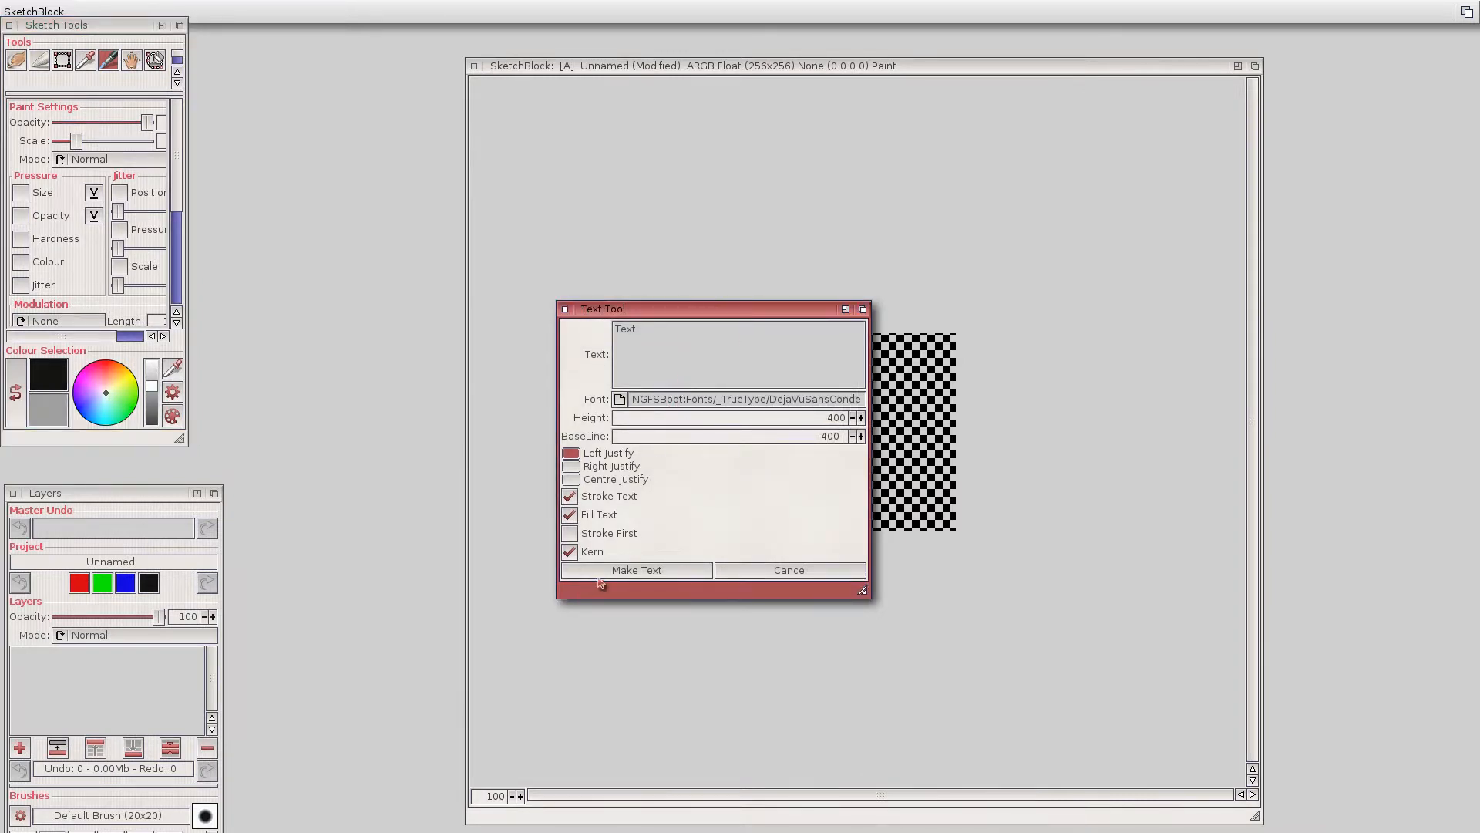
drag(658, 331, 618, 341)
key(BackSpace)
click(625, 574)
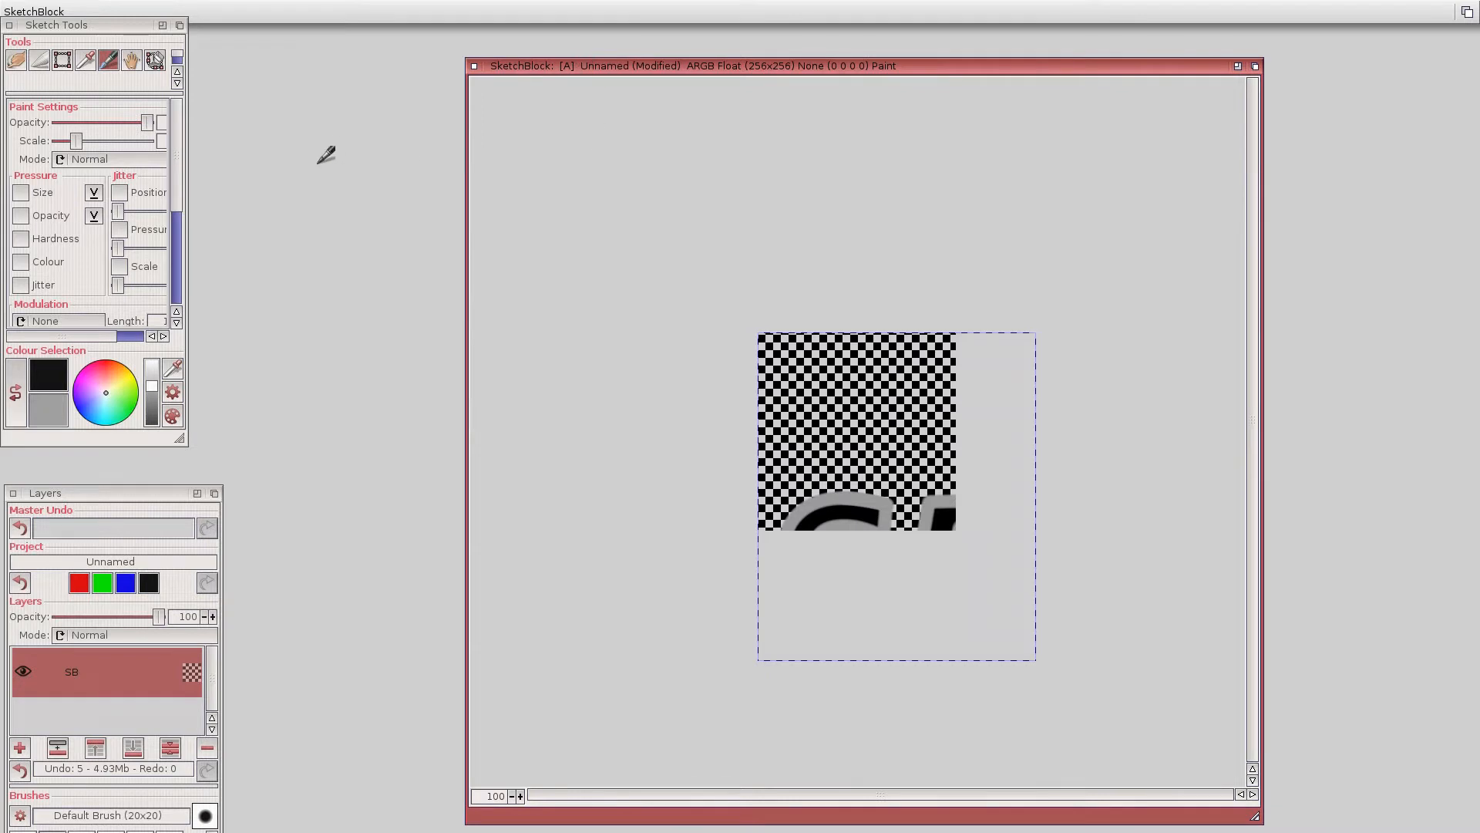
click(186, 9)
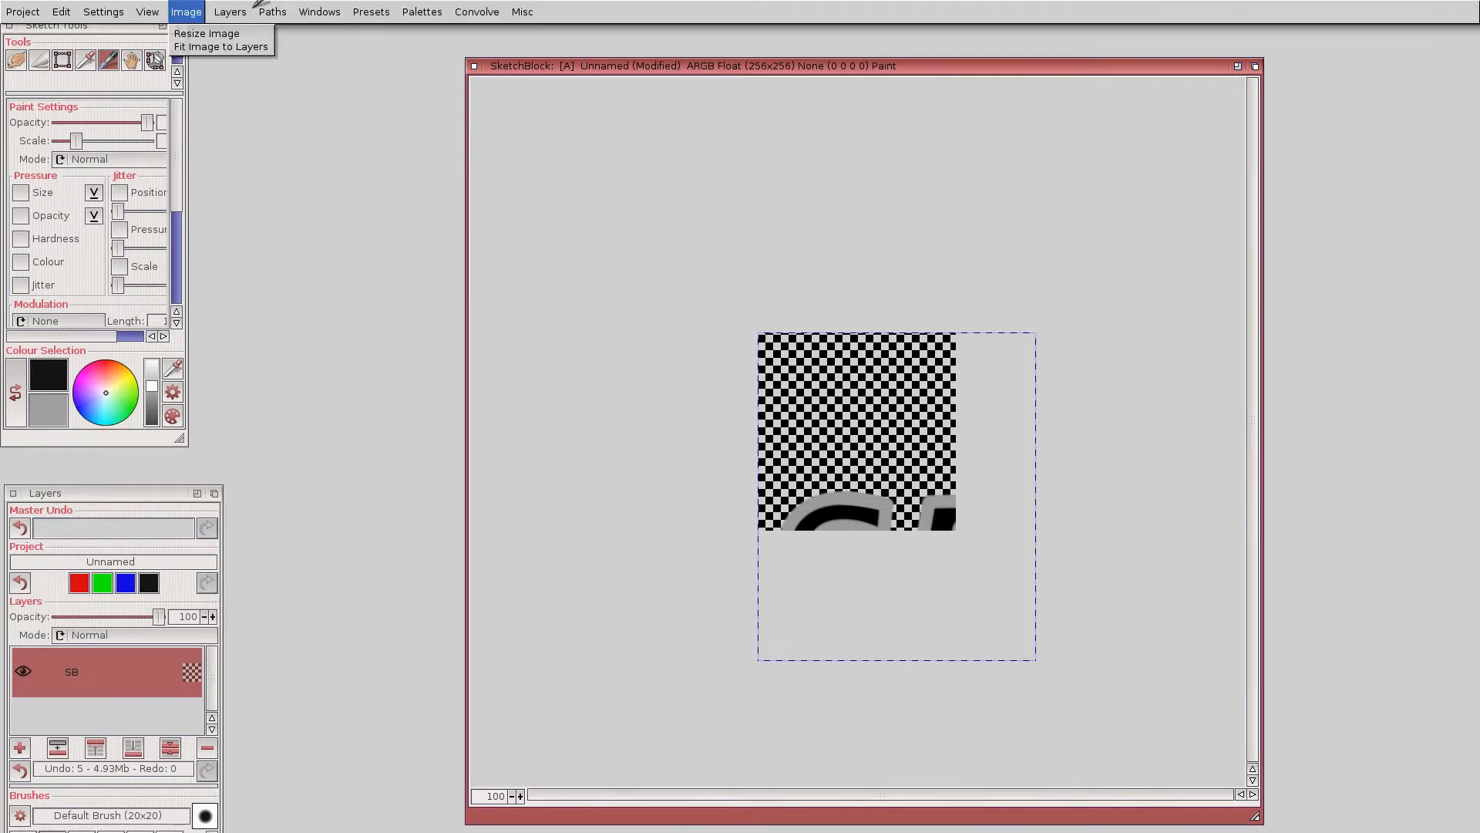
click(245, 9)
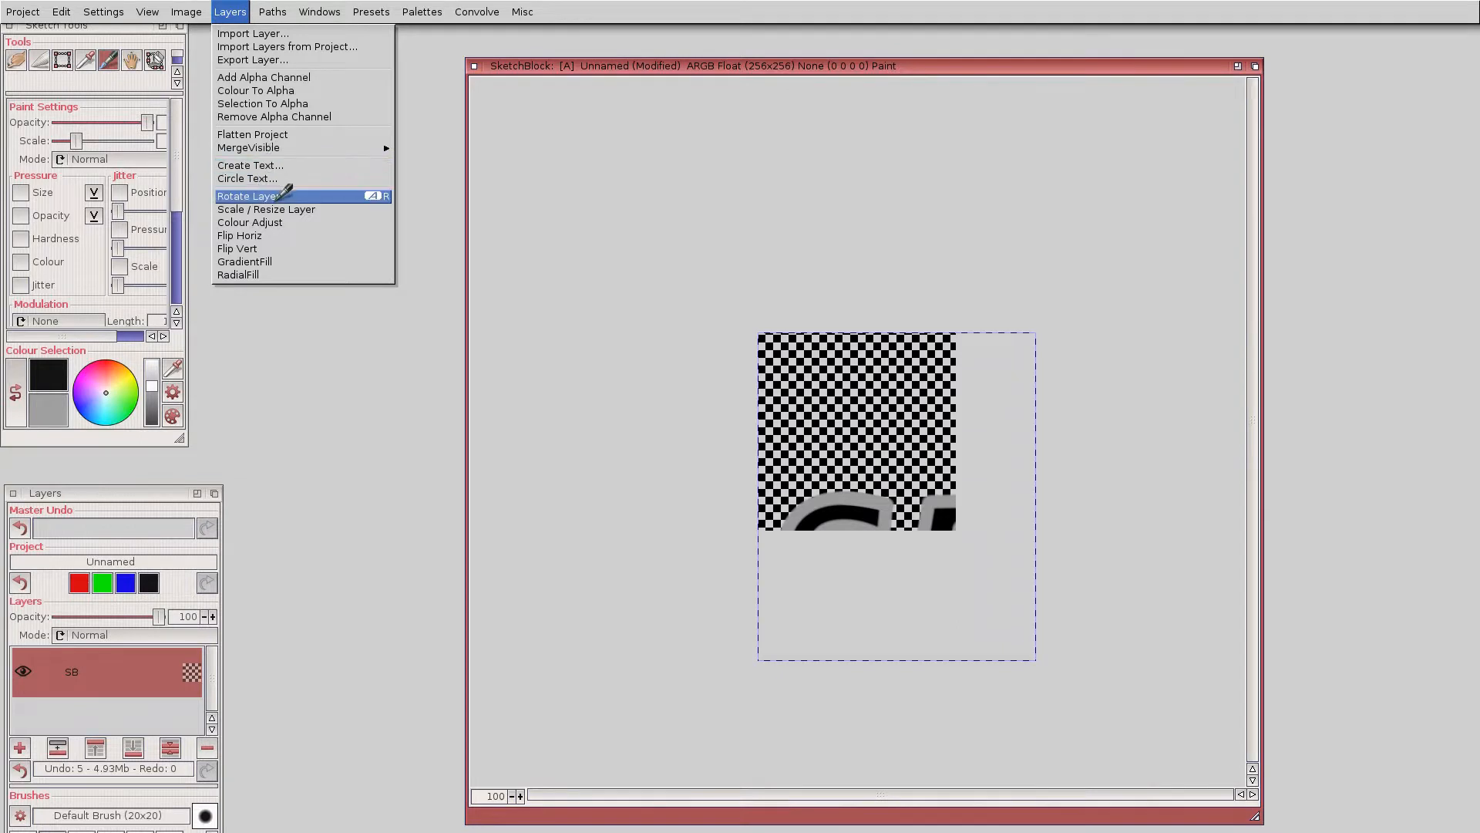
click(315, 208)
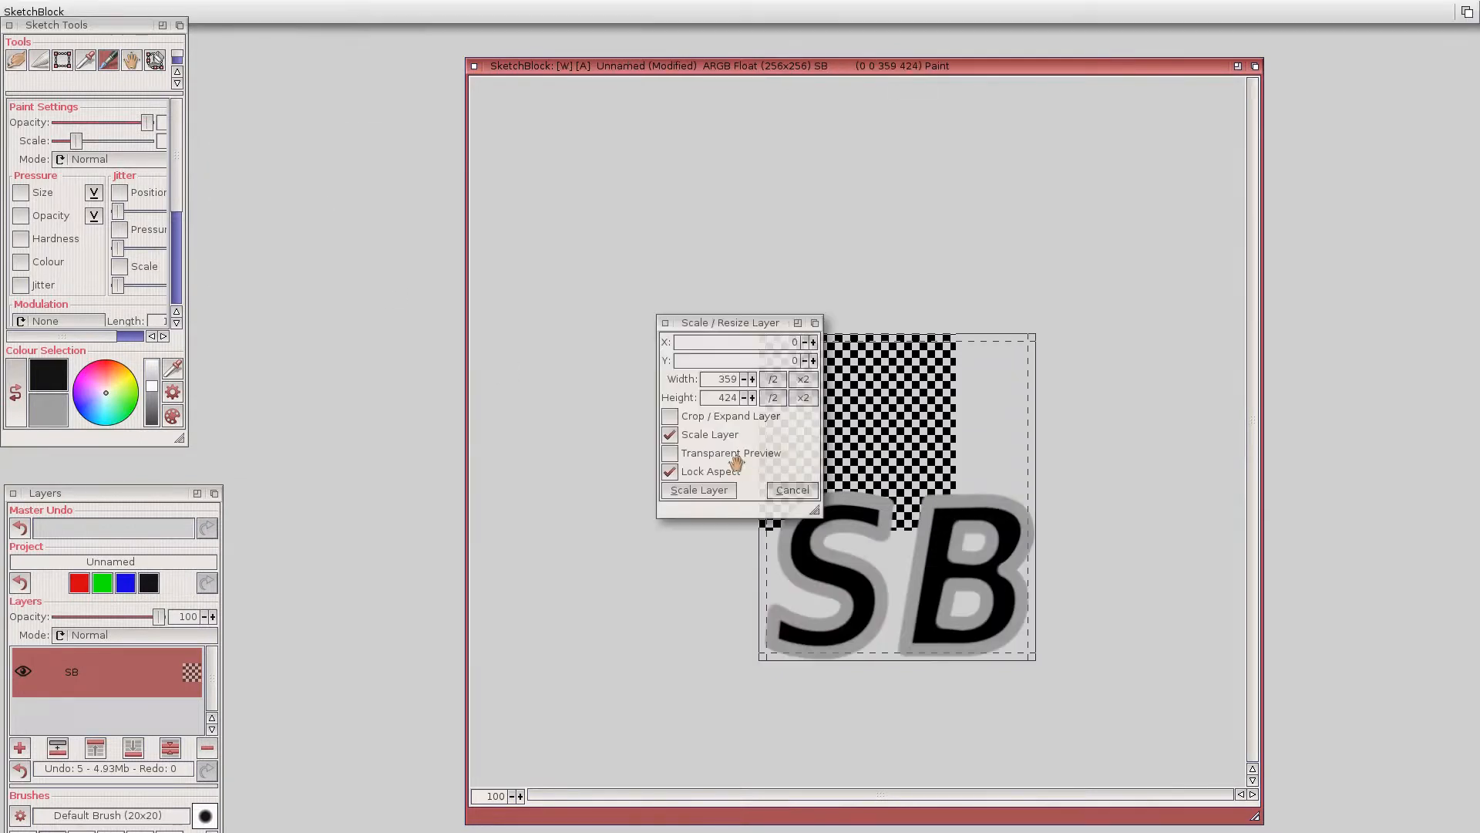
drag(732, 322, 561, 320)
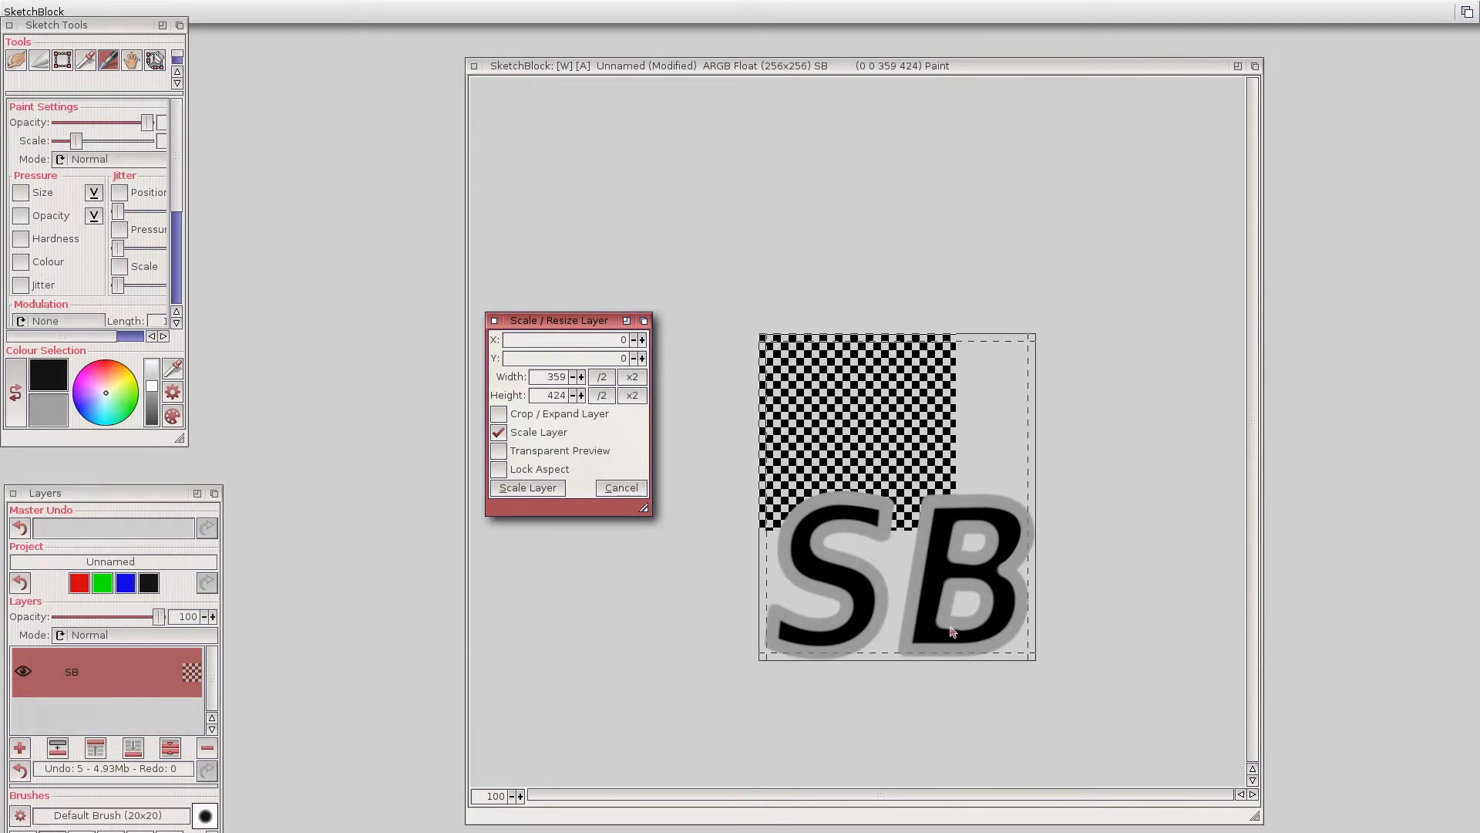
drag(910, 361, 879, 295)
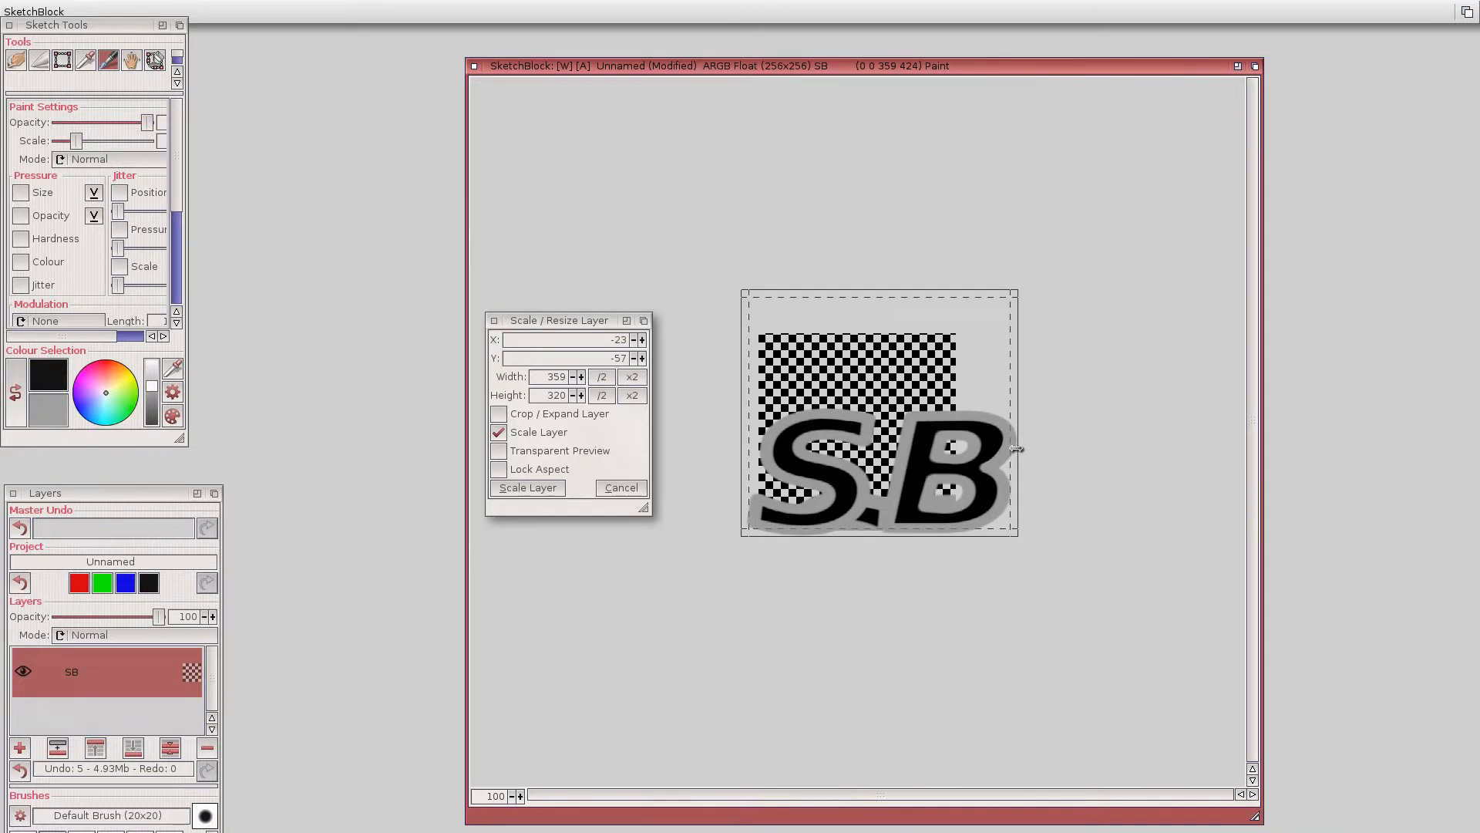
drag(1016, 449, 926, 448)
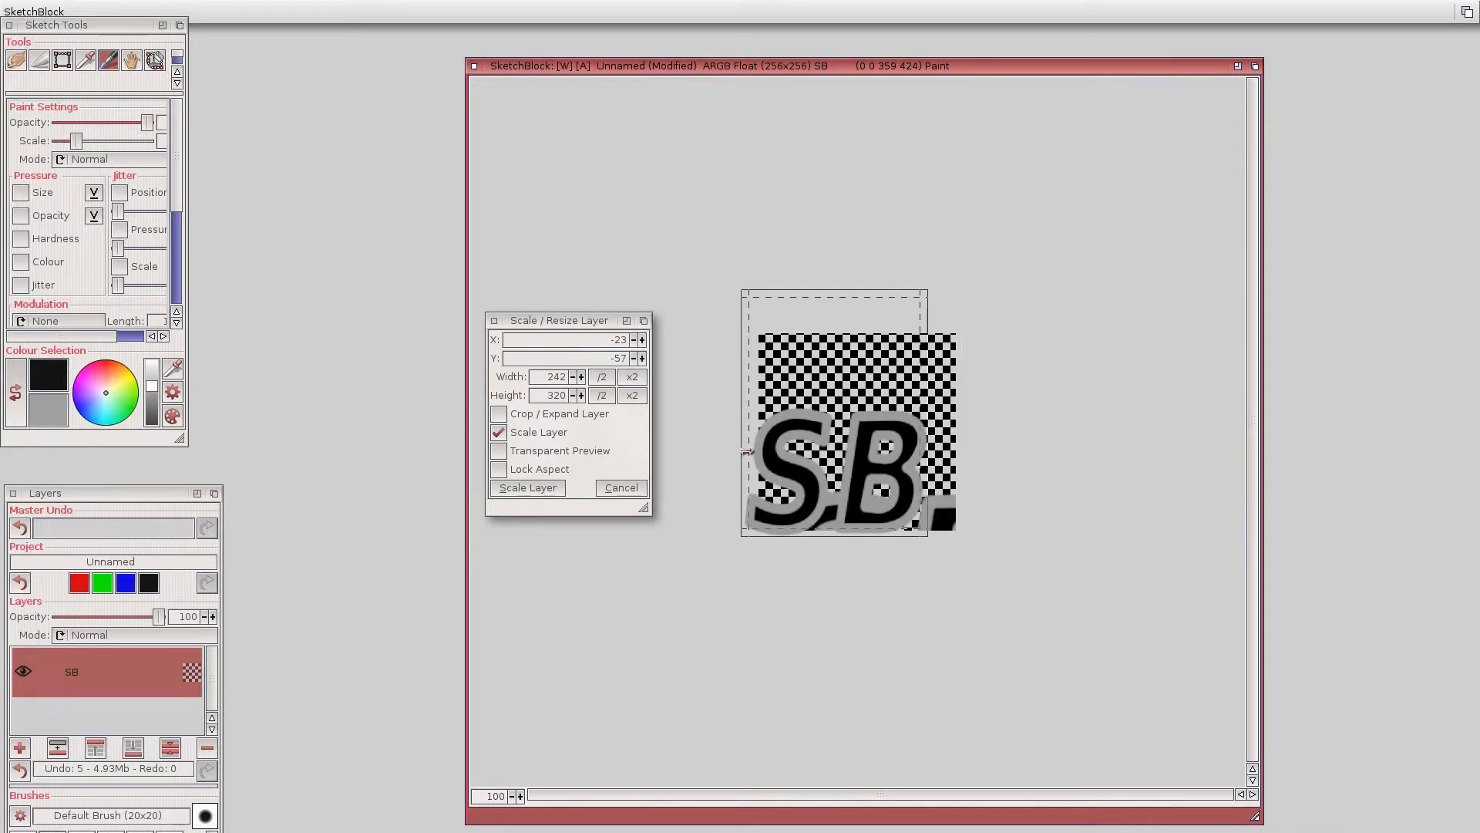
drag(747, 451, 832, 435)
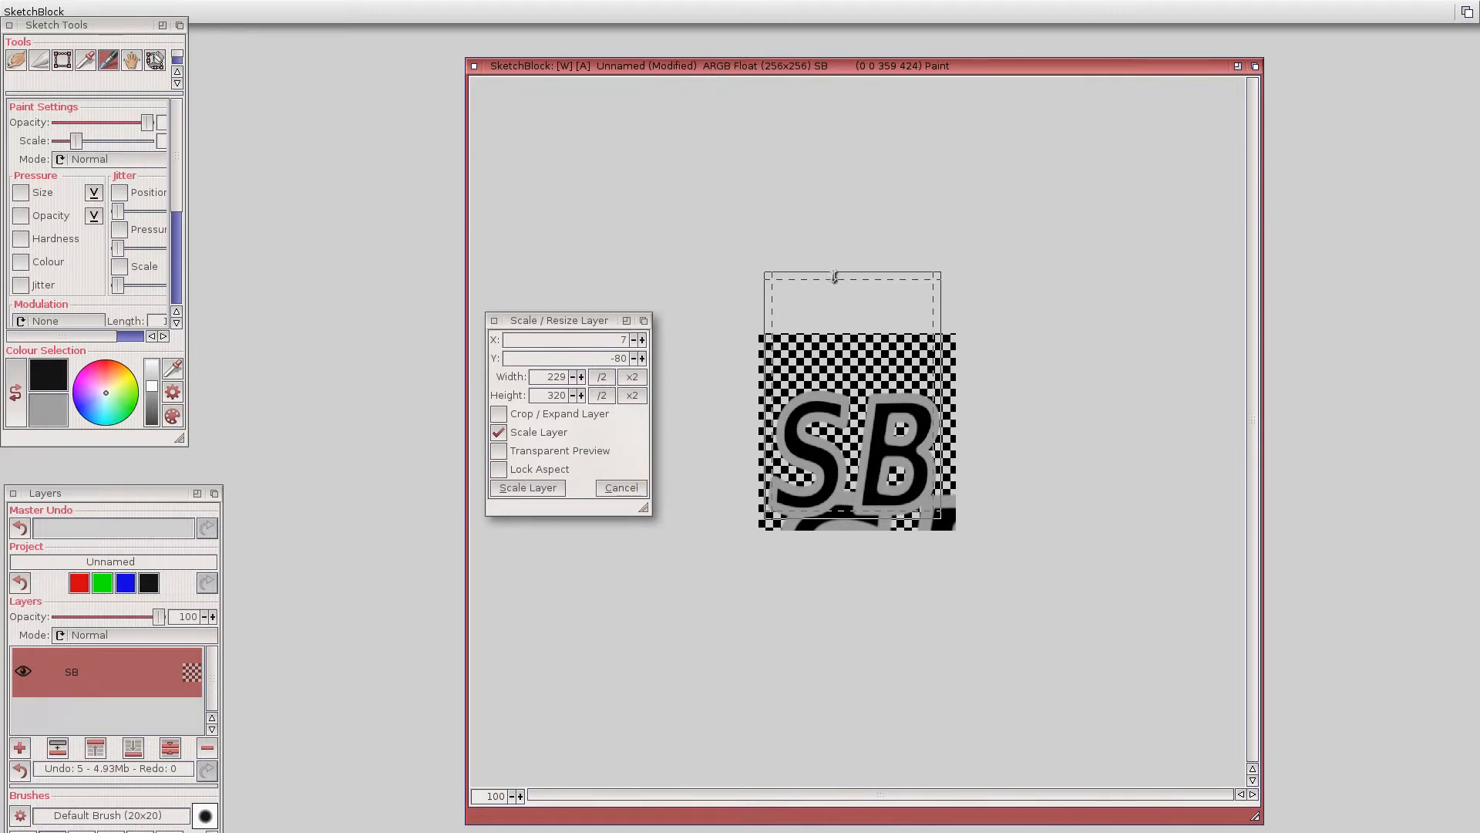
click(621, 490)
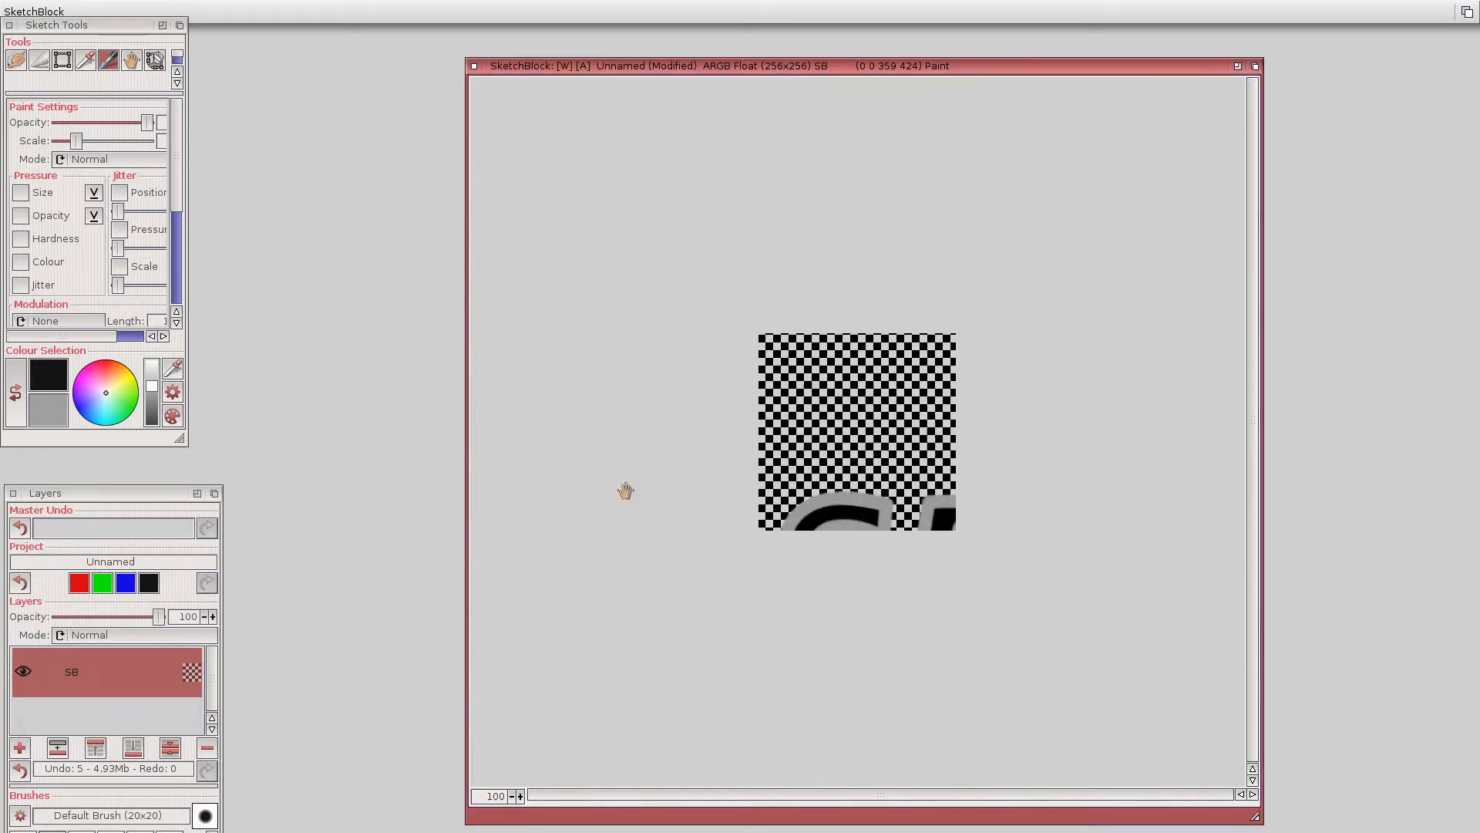
Delete the SB layer and swap the foreground and background colours.
click(130, 657)
click(206, 746)
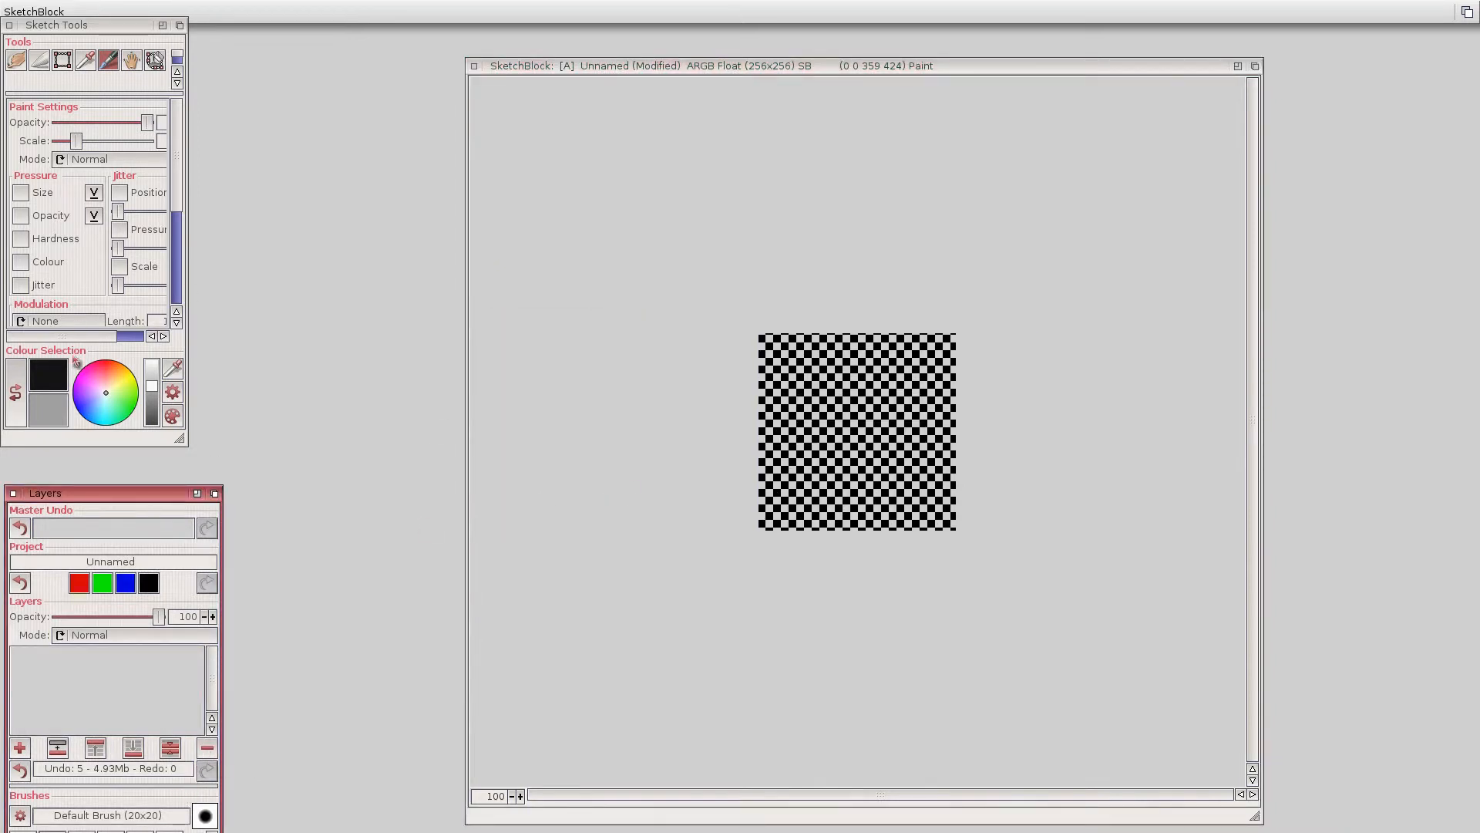
click(16, 393)
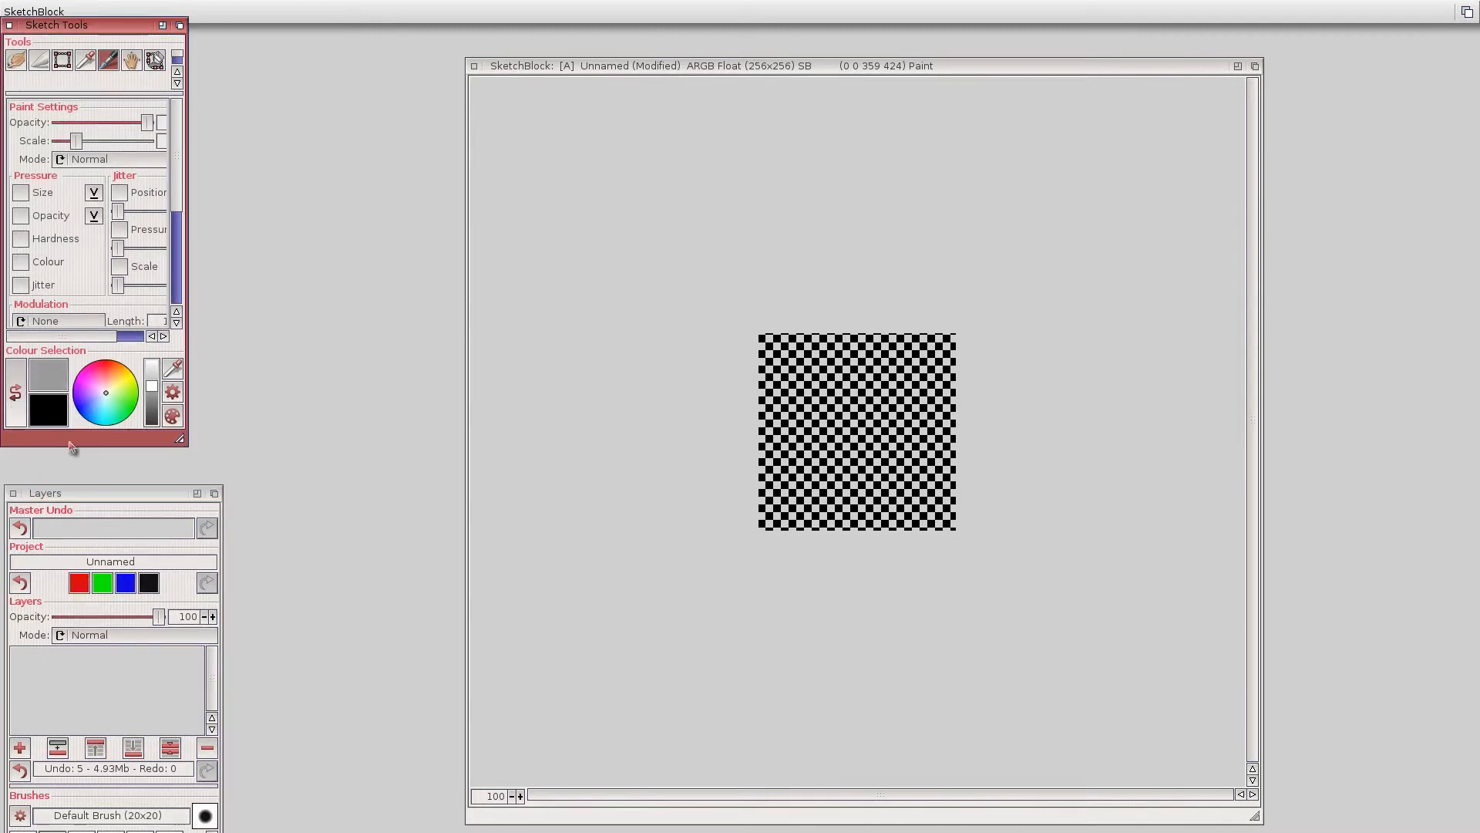
Select the Pencil_Small_ABR (32x32) brush from the end of the brush collection.
drag(78, 493, 285, 217)
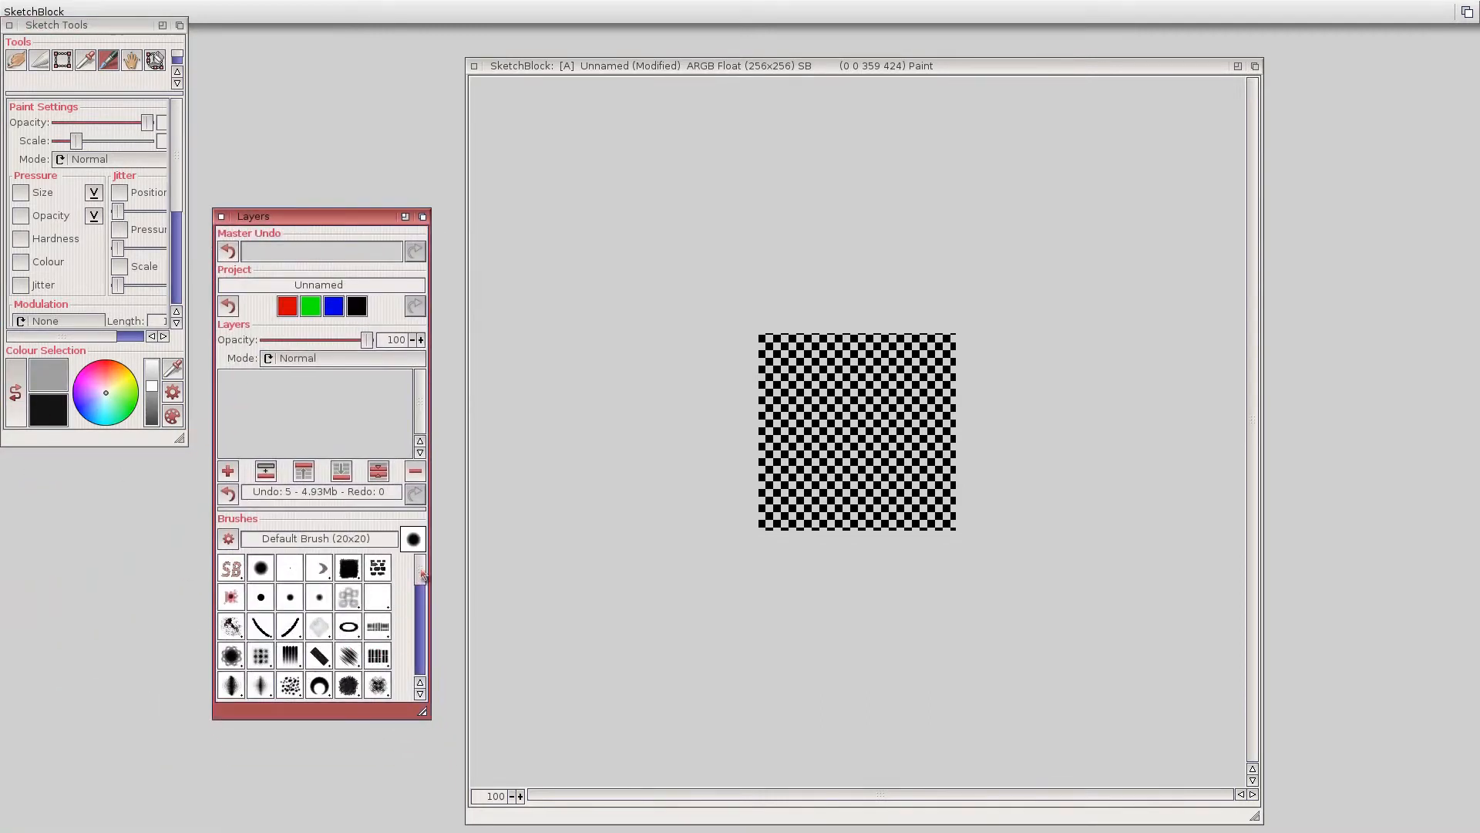
drag(423, 575, 419, 683)
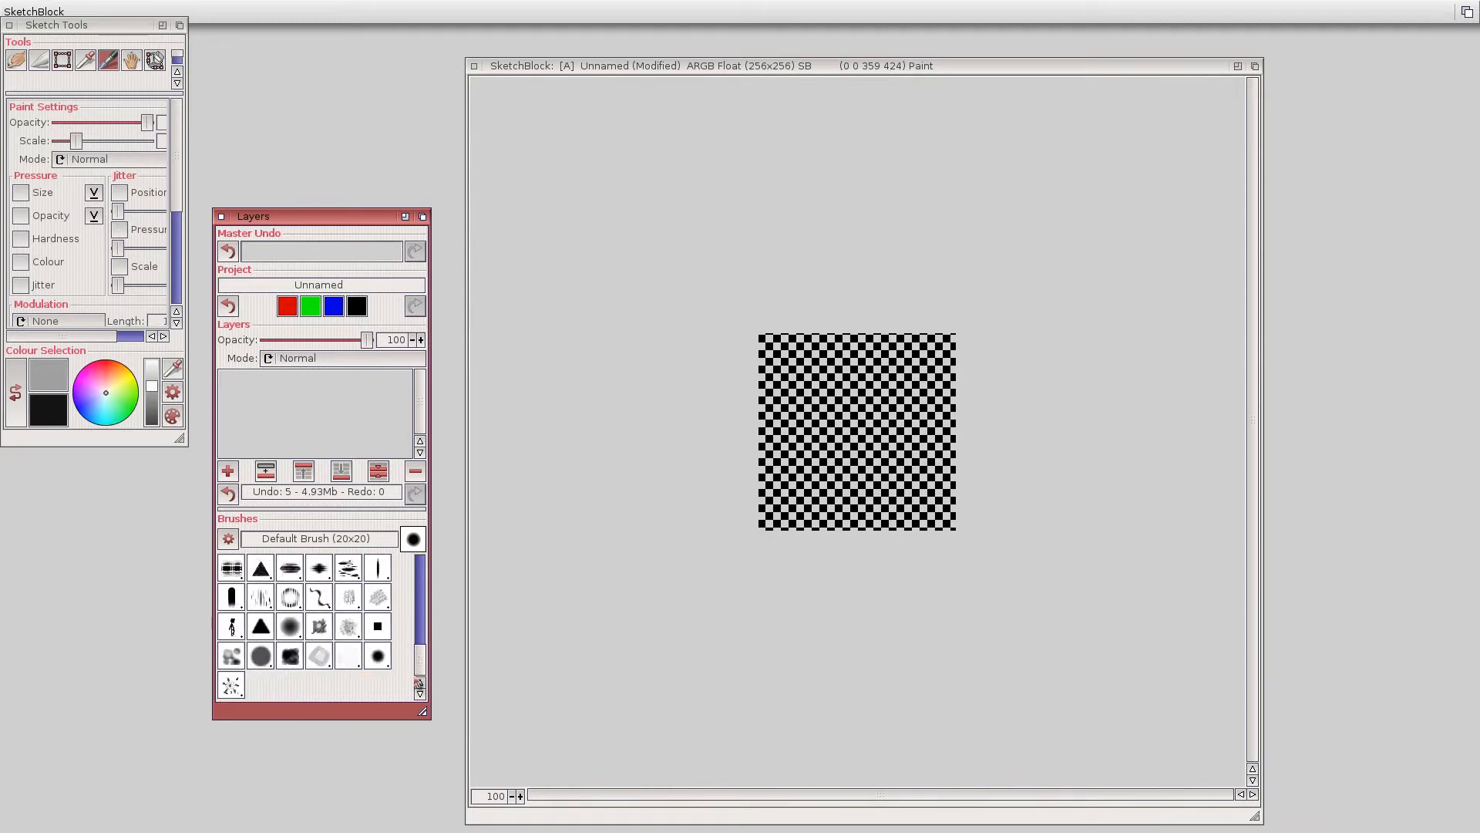
click(378, 598)
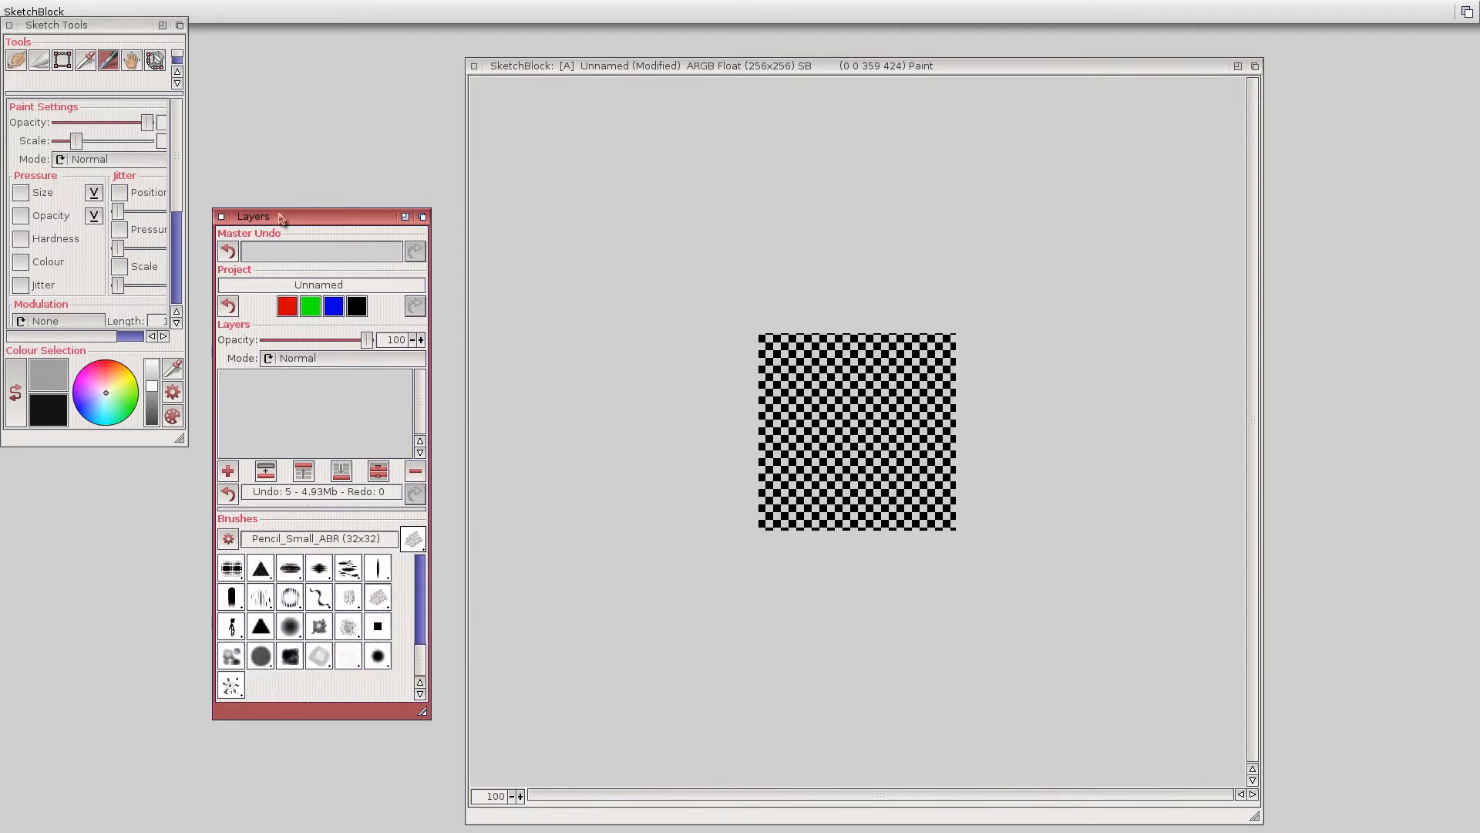
drag(281, 218, 90, 330)
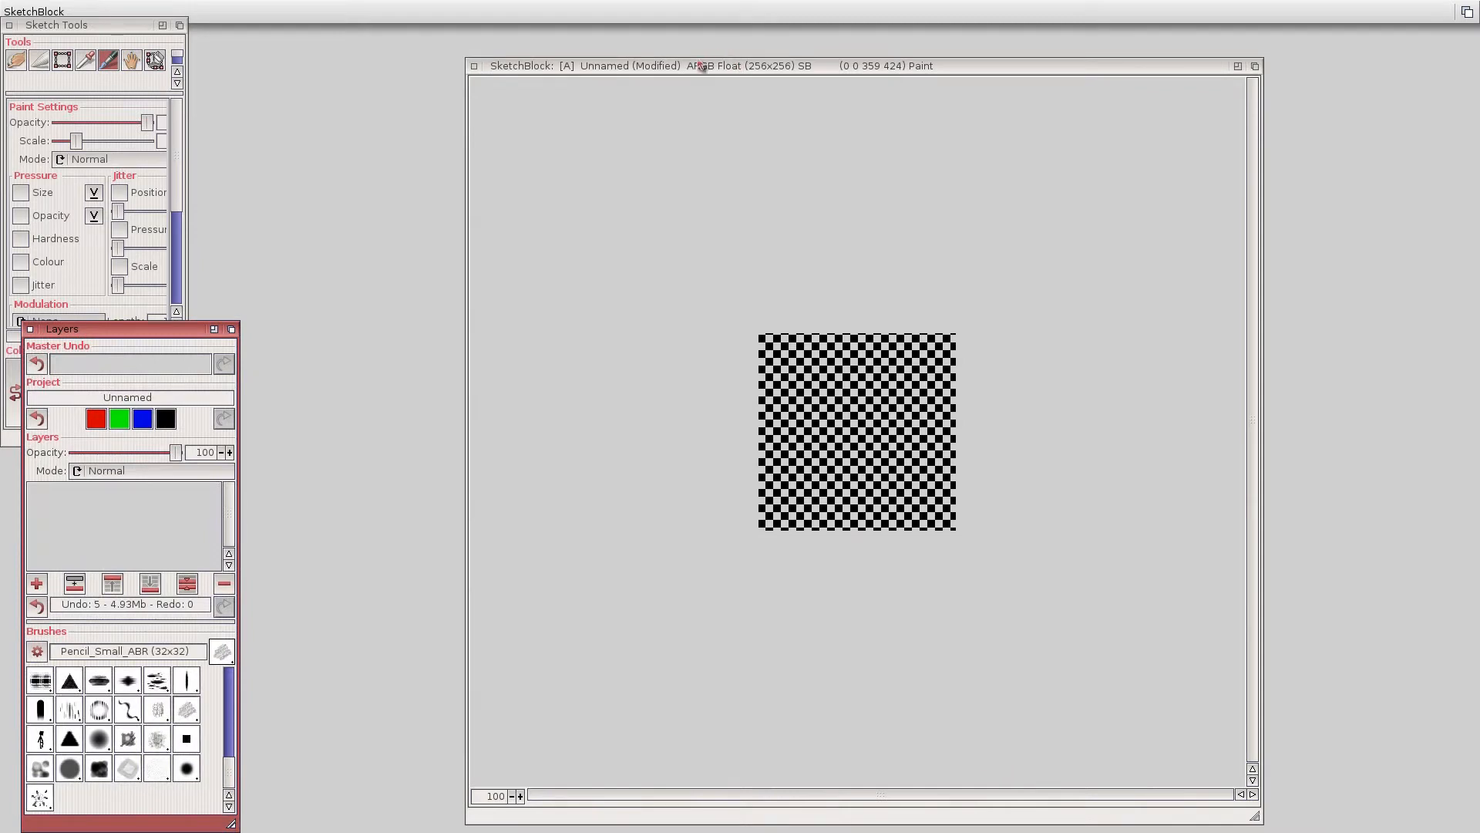
Create the "SB" text layer again with the same text settings and the pencil brush as its stroke.
drag(703, 66, 701, 69)
right_click(241, 1)
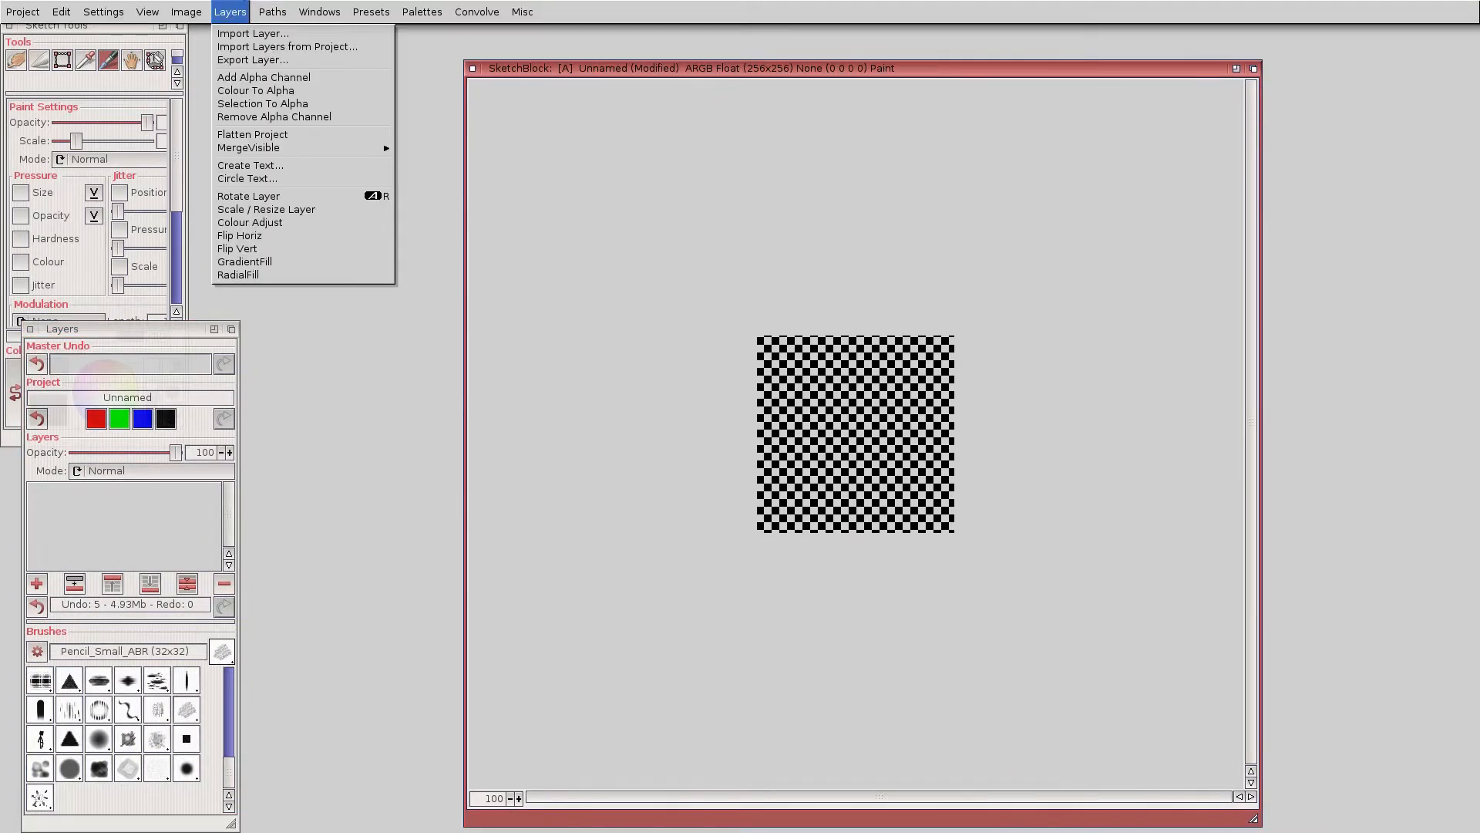
click(303, 167)
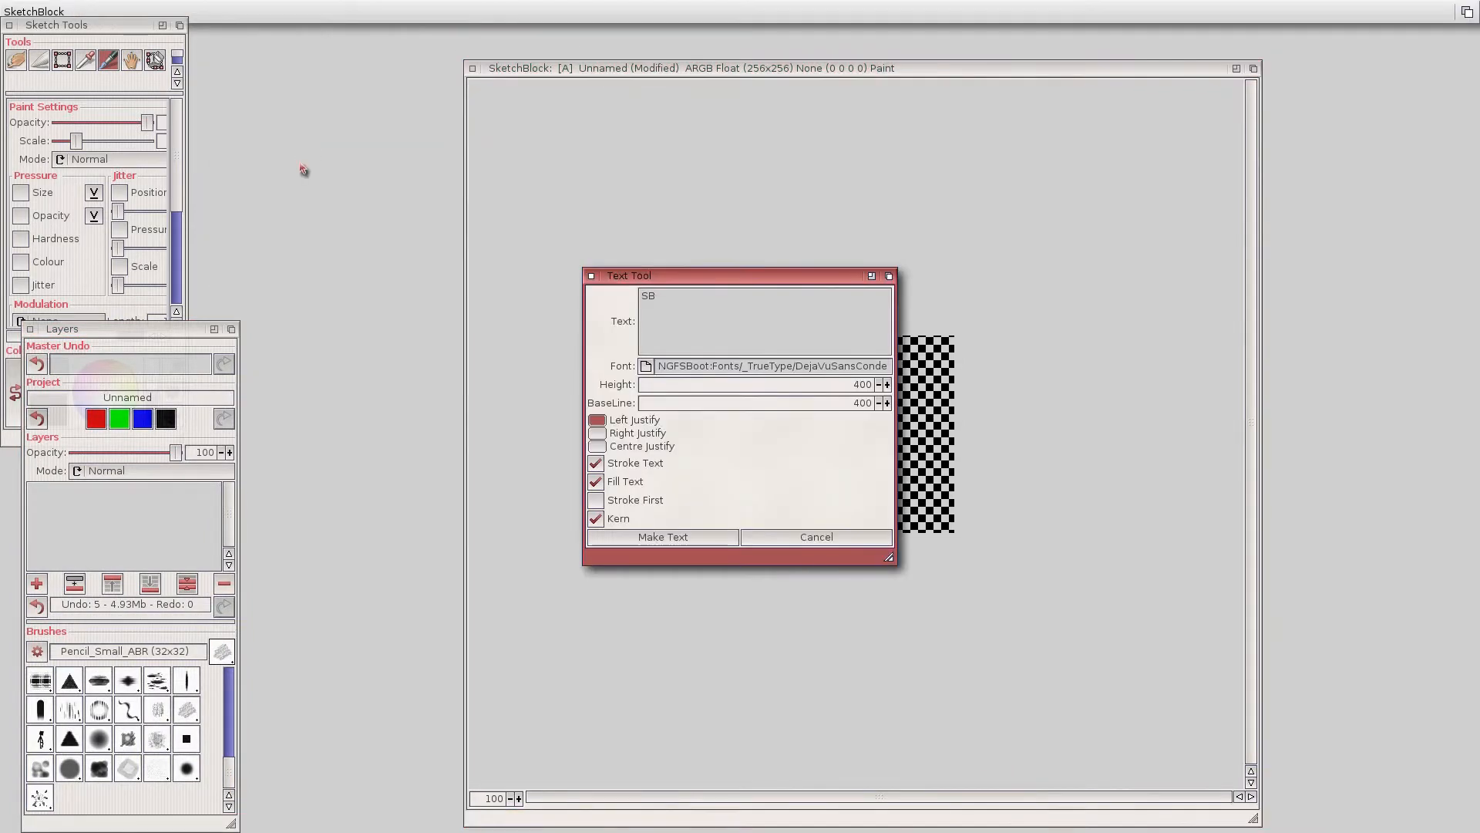
click(642, 538)
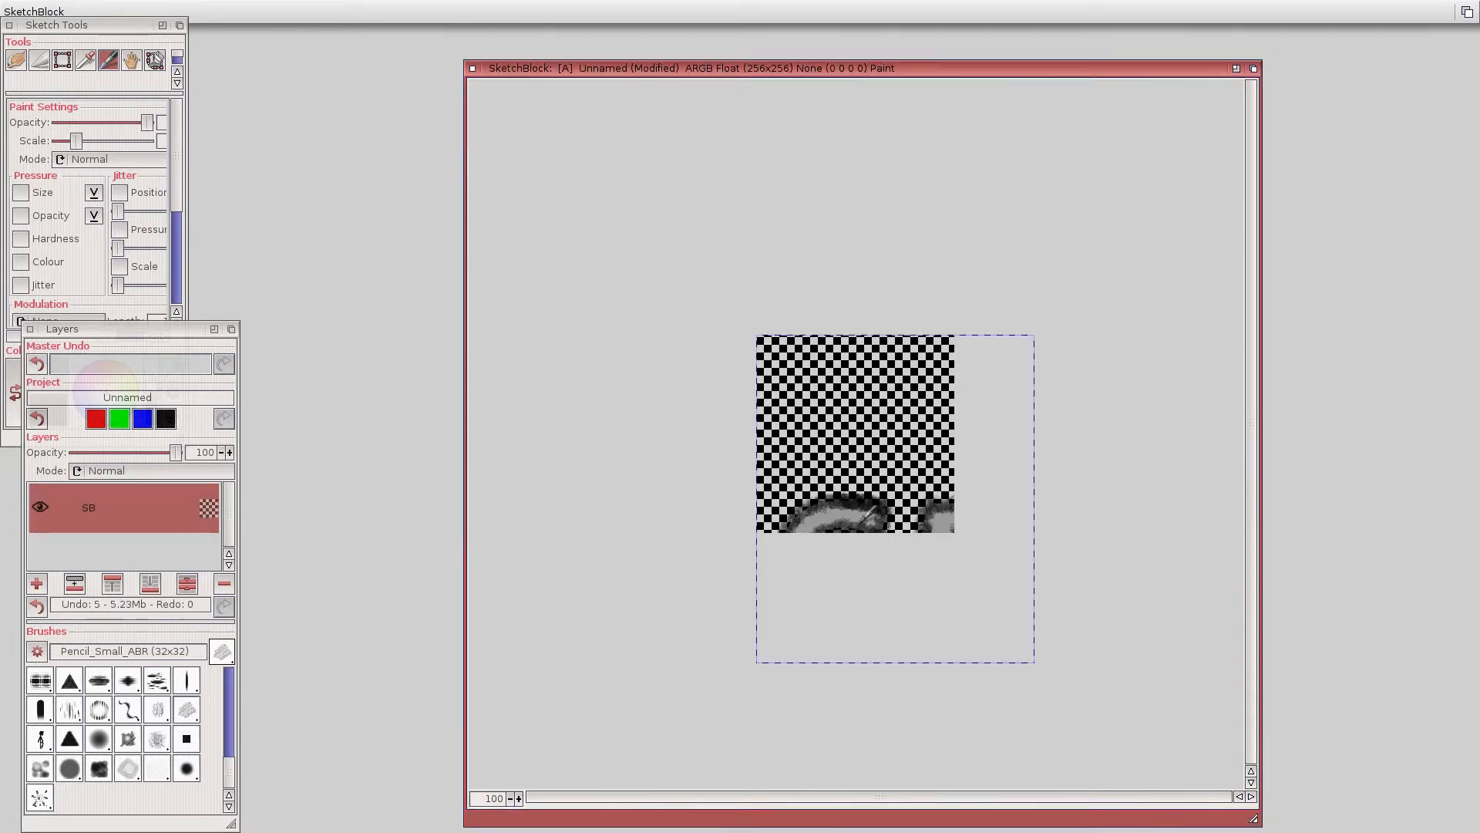
Scale the SB layer to 252 by 369 and place it at X -8, Y -128 over the canvas.
right_click(546, 50)
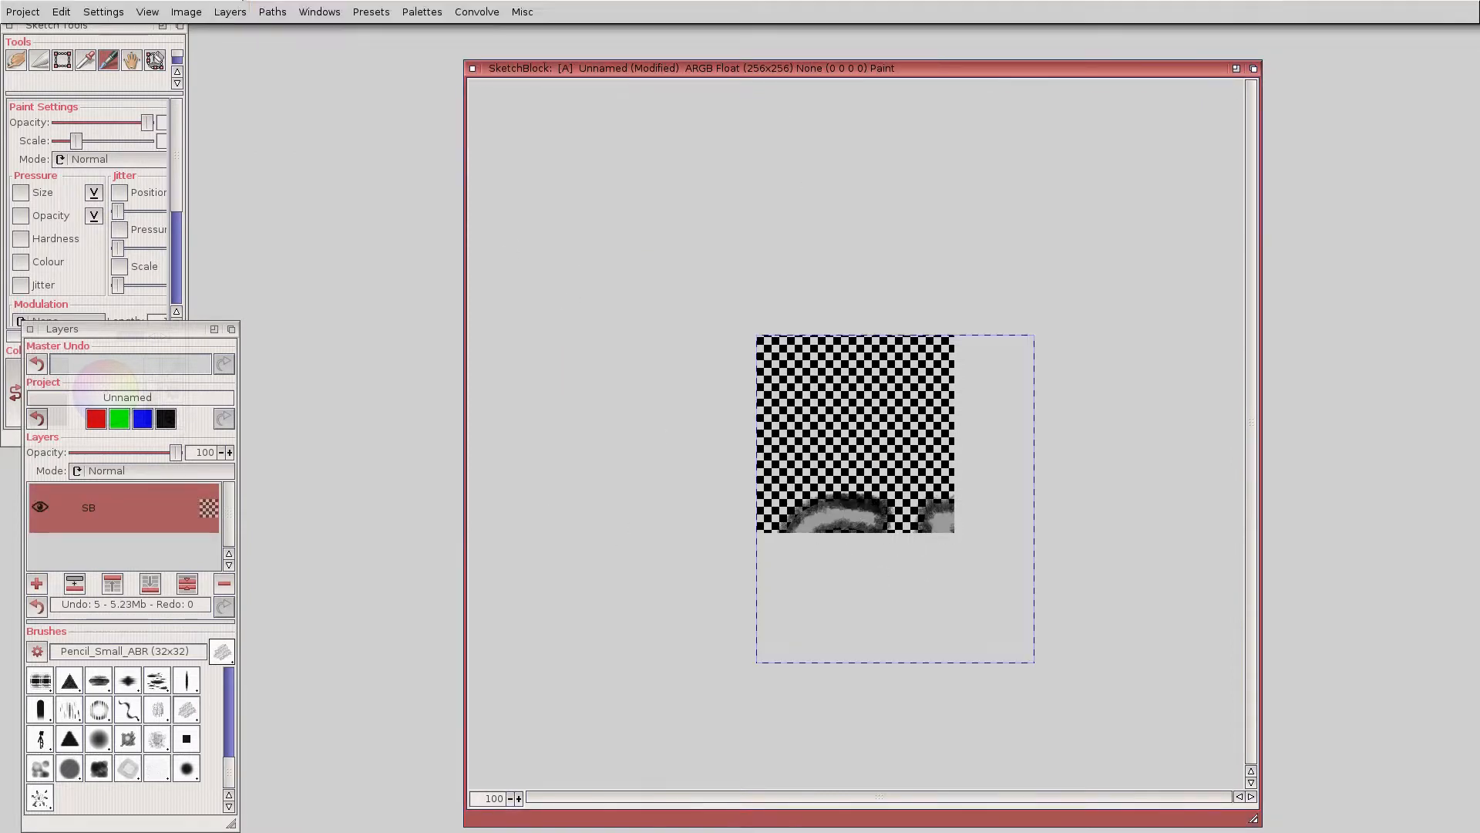
mouse_move(227, 10)
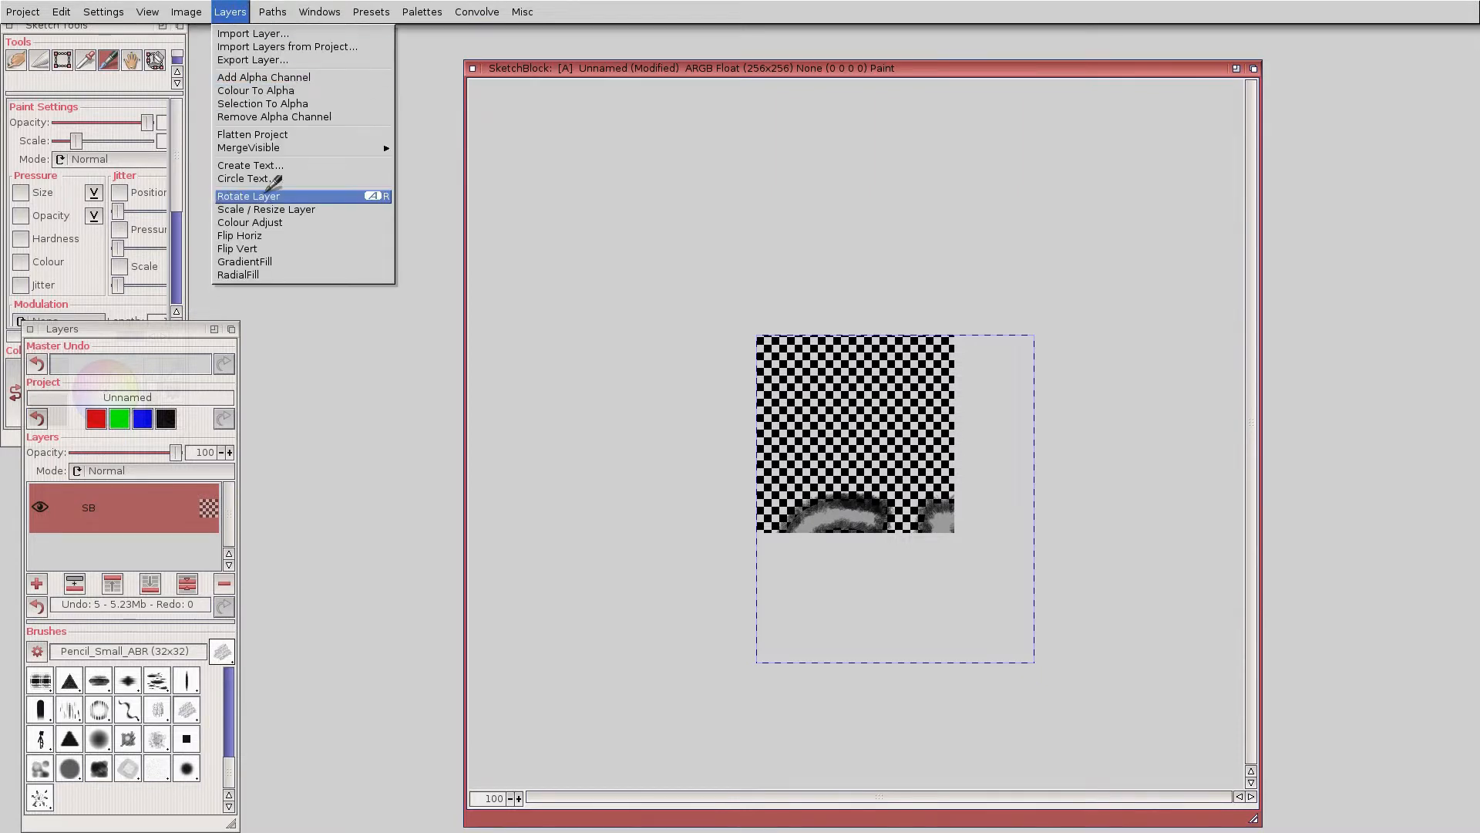
click(312, 208)
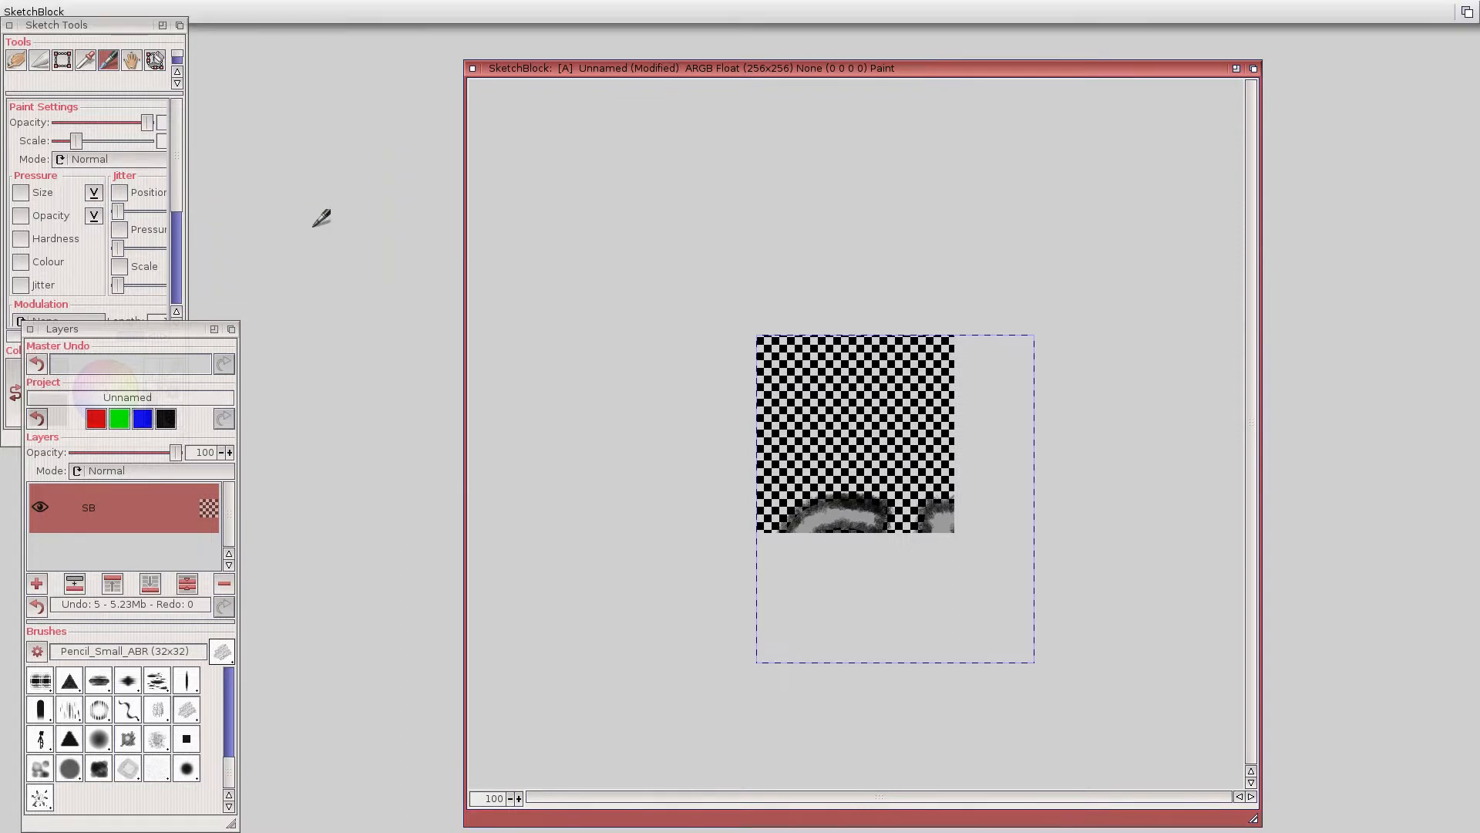
drag(740, 320, 593, 325)
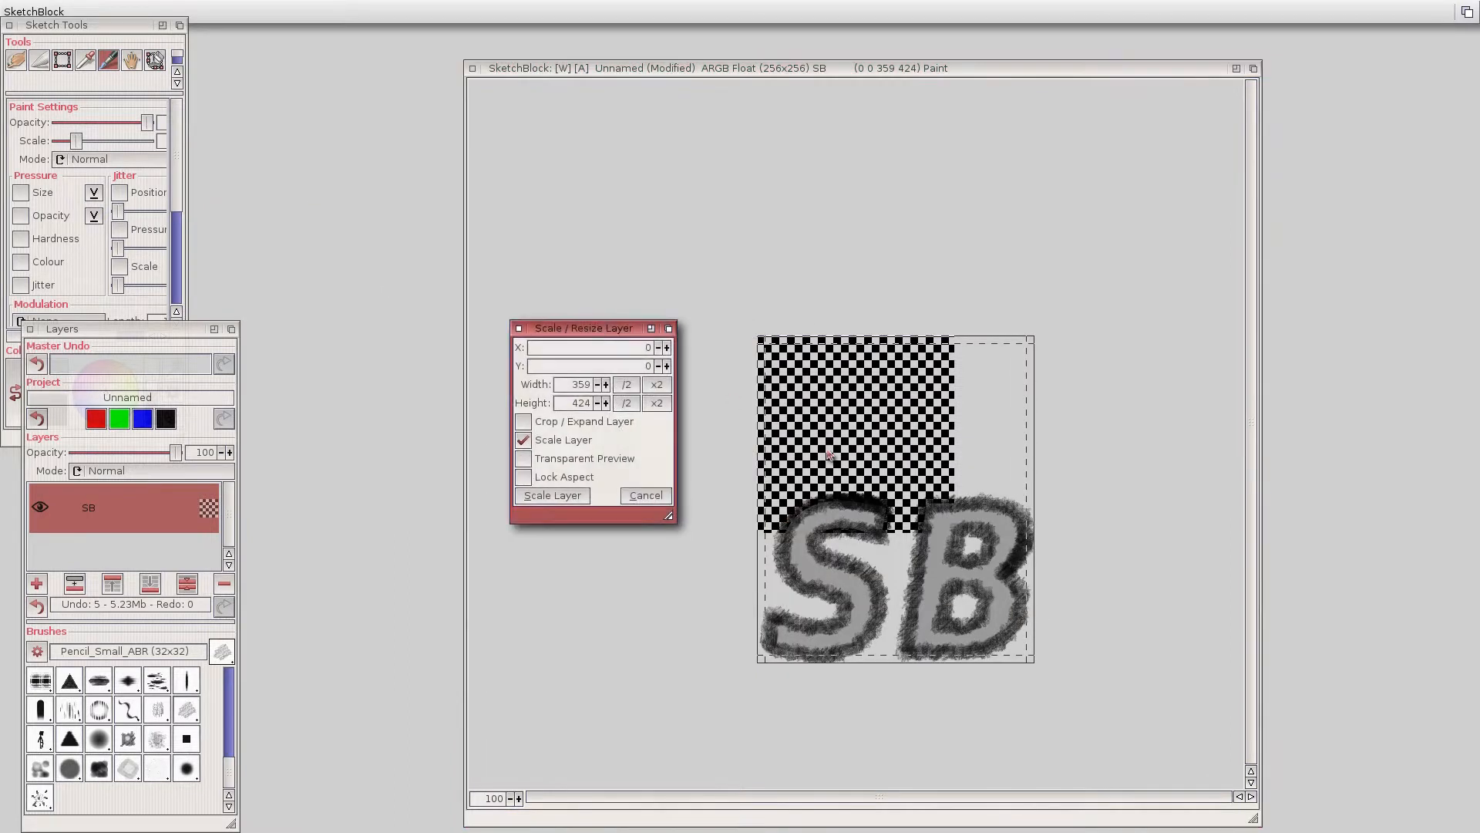
drag(903, 368, 886, 246)
drag(1019, 454, 932, 456)
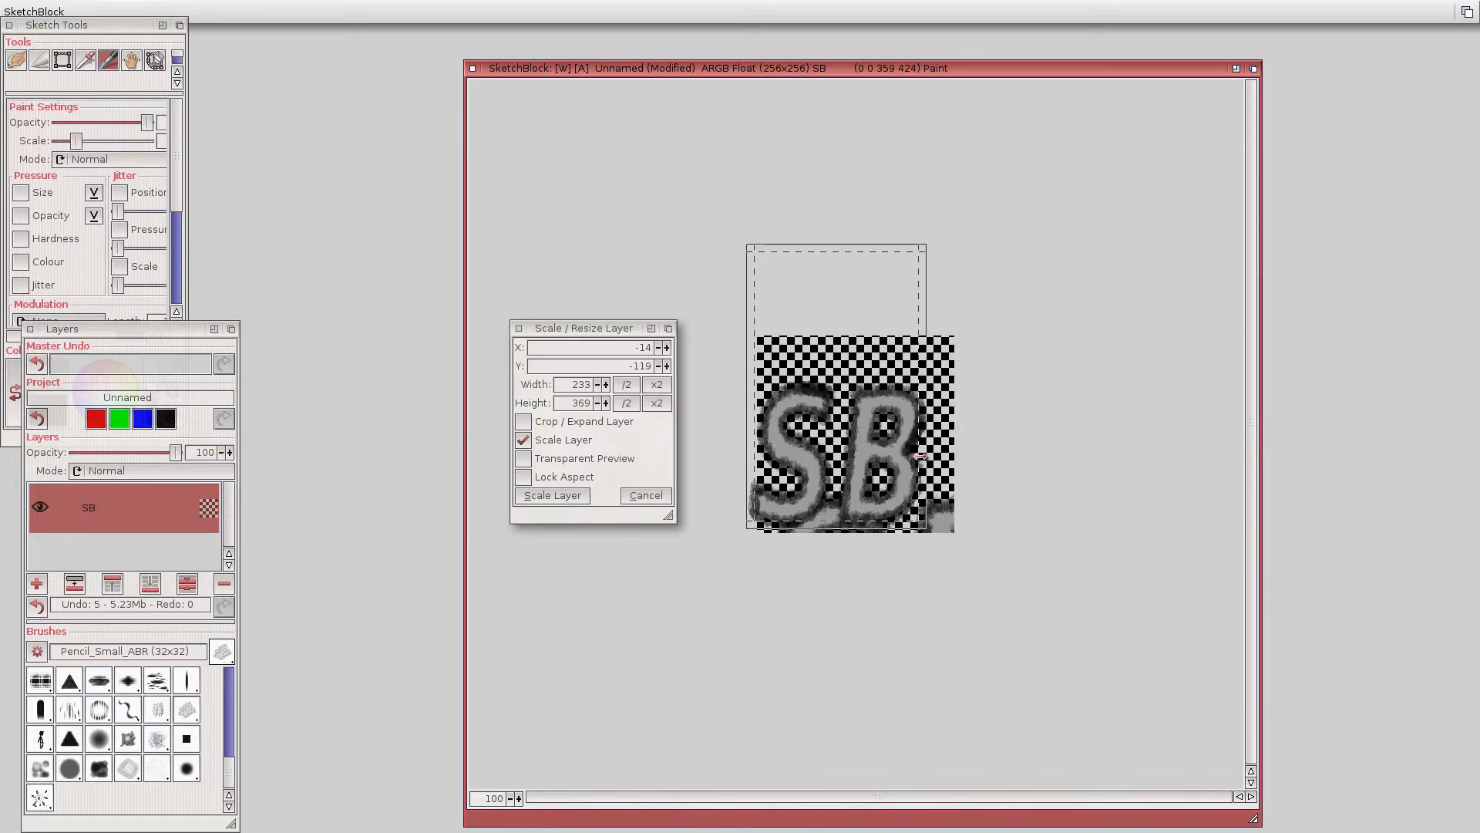
drag(842, 453, 847, 445)
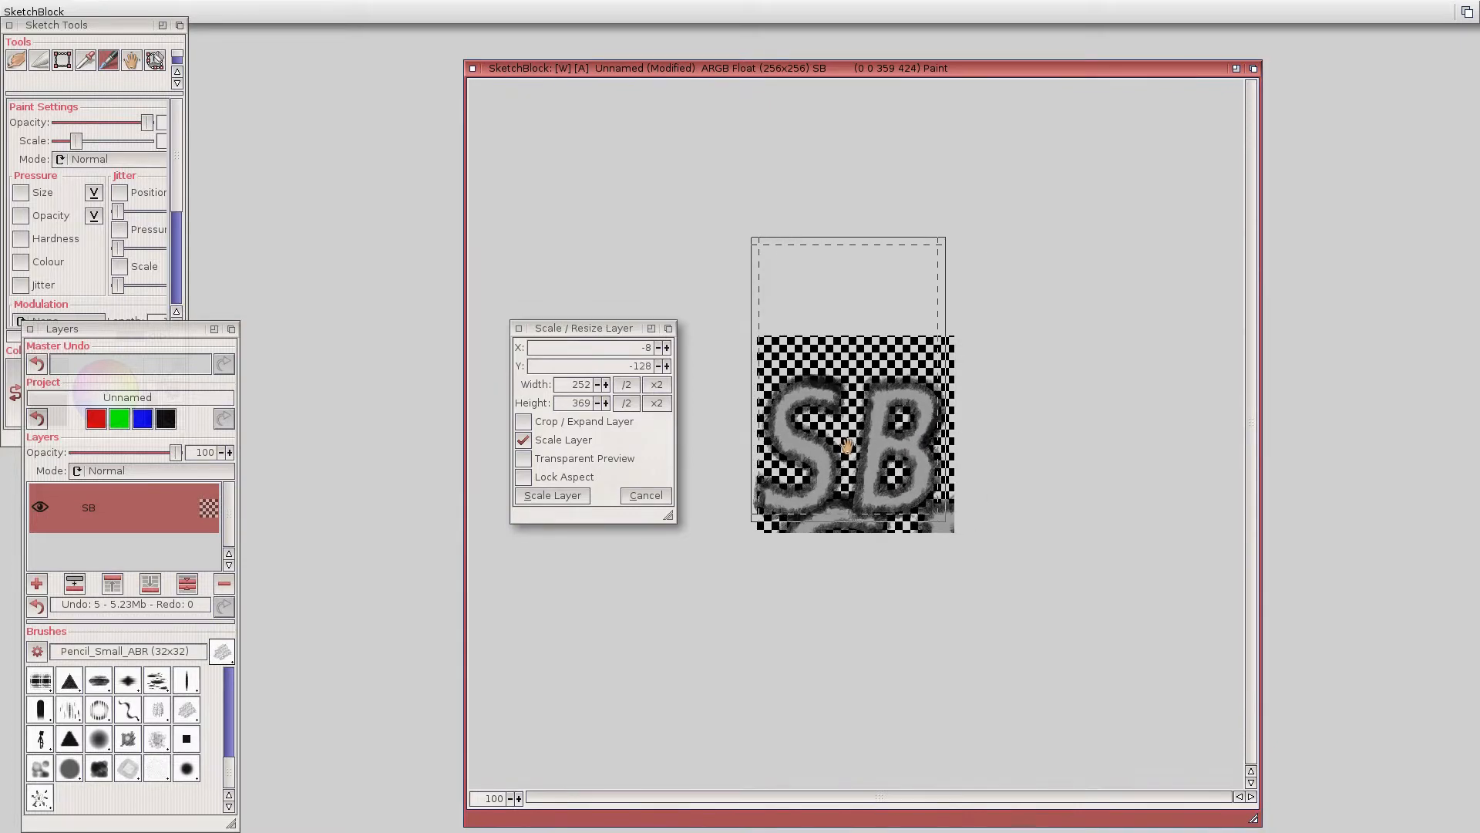
click(563, 495)
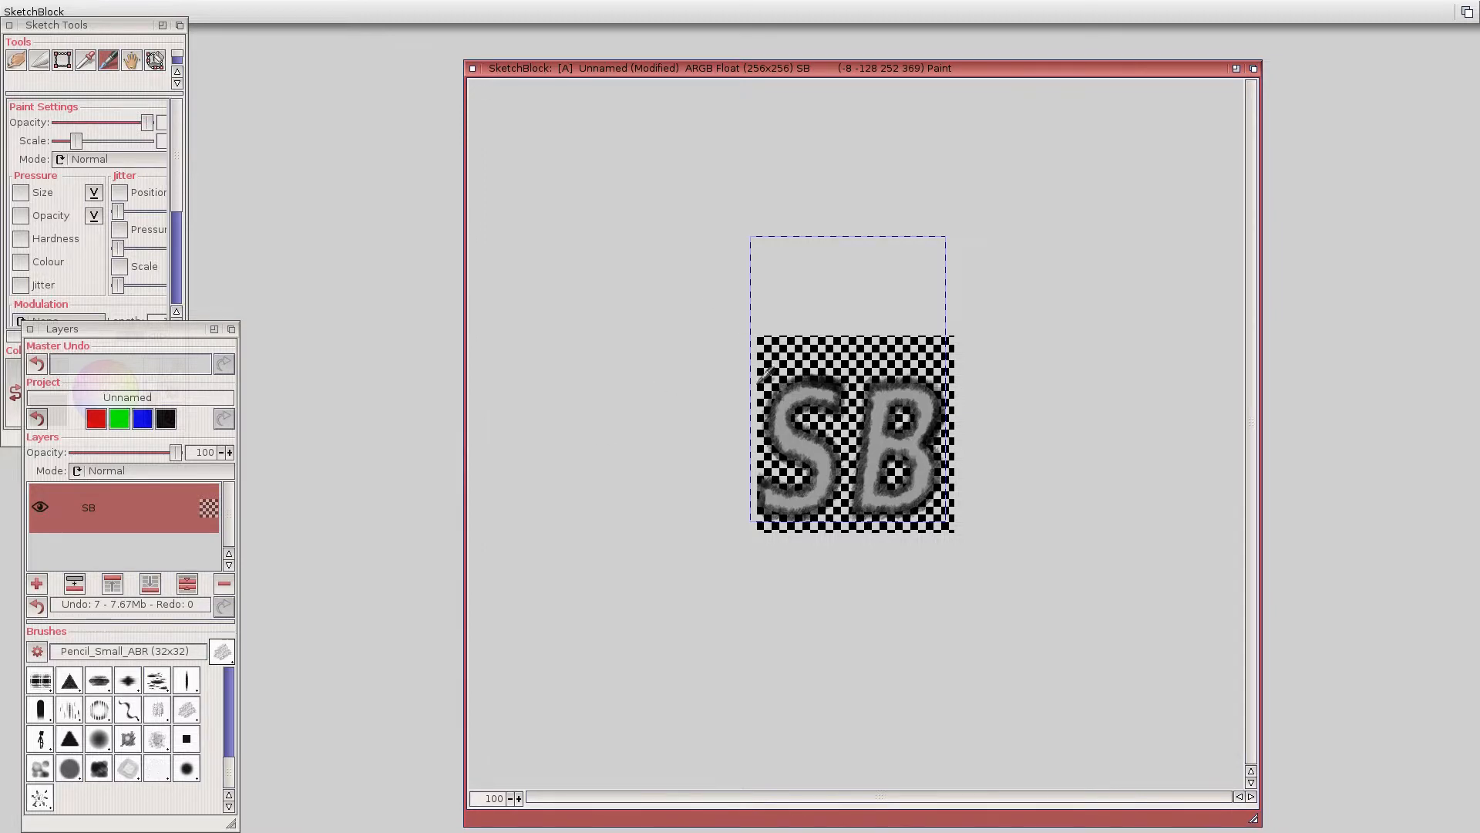
Delete the SB layer and reduce the scale of the Pencil_Small_ABR brush in its attributes.
click(224, 583)
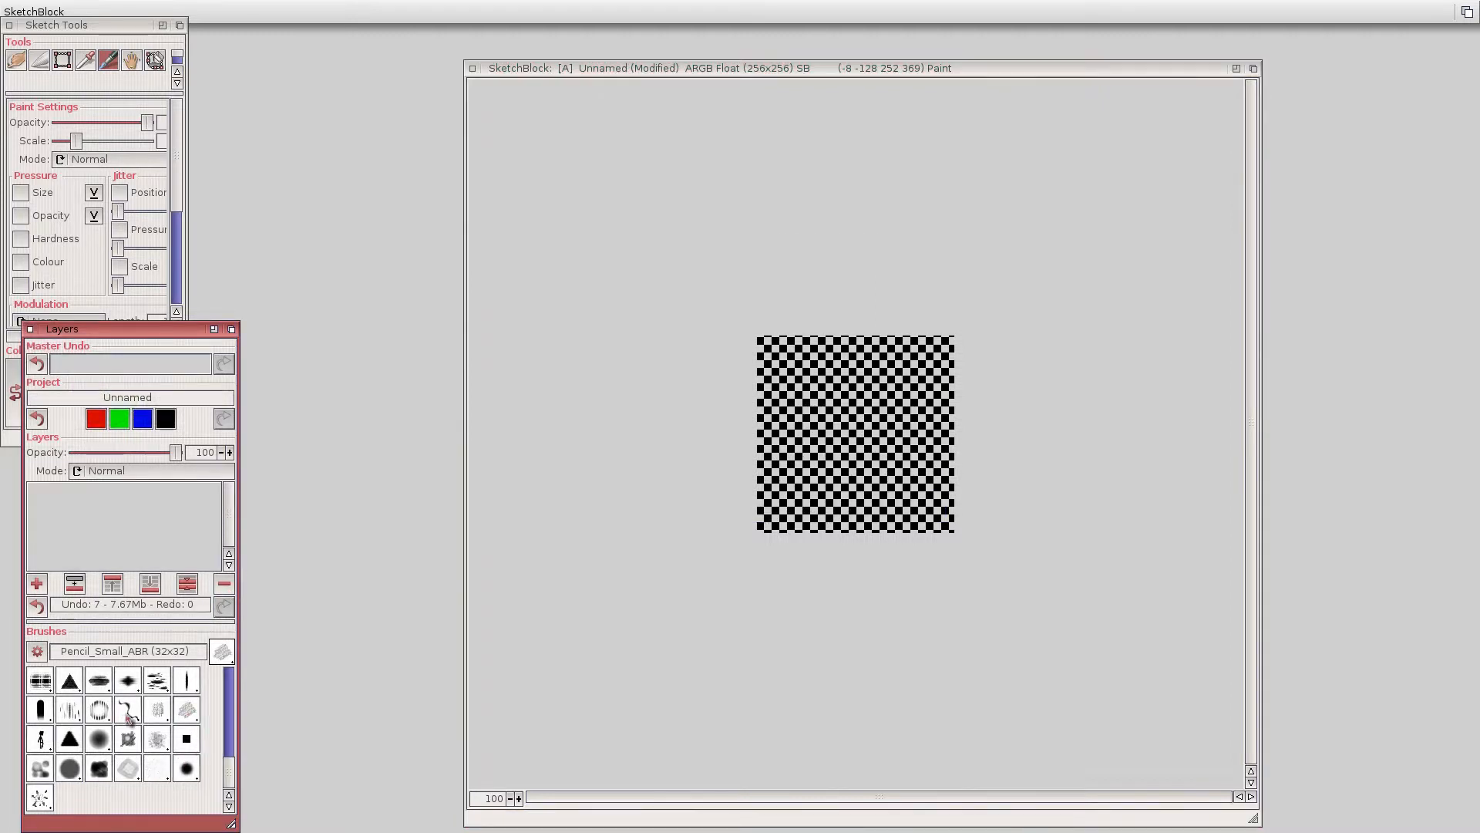
click(37, 653)
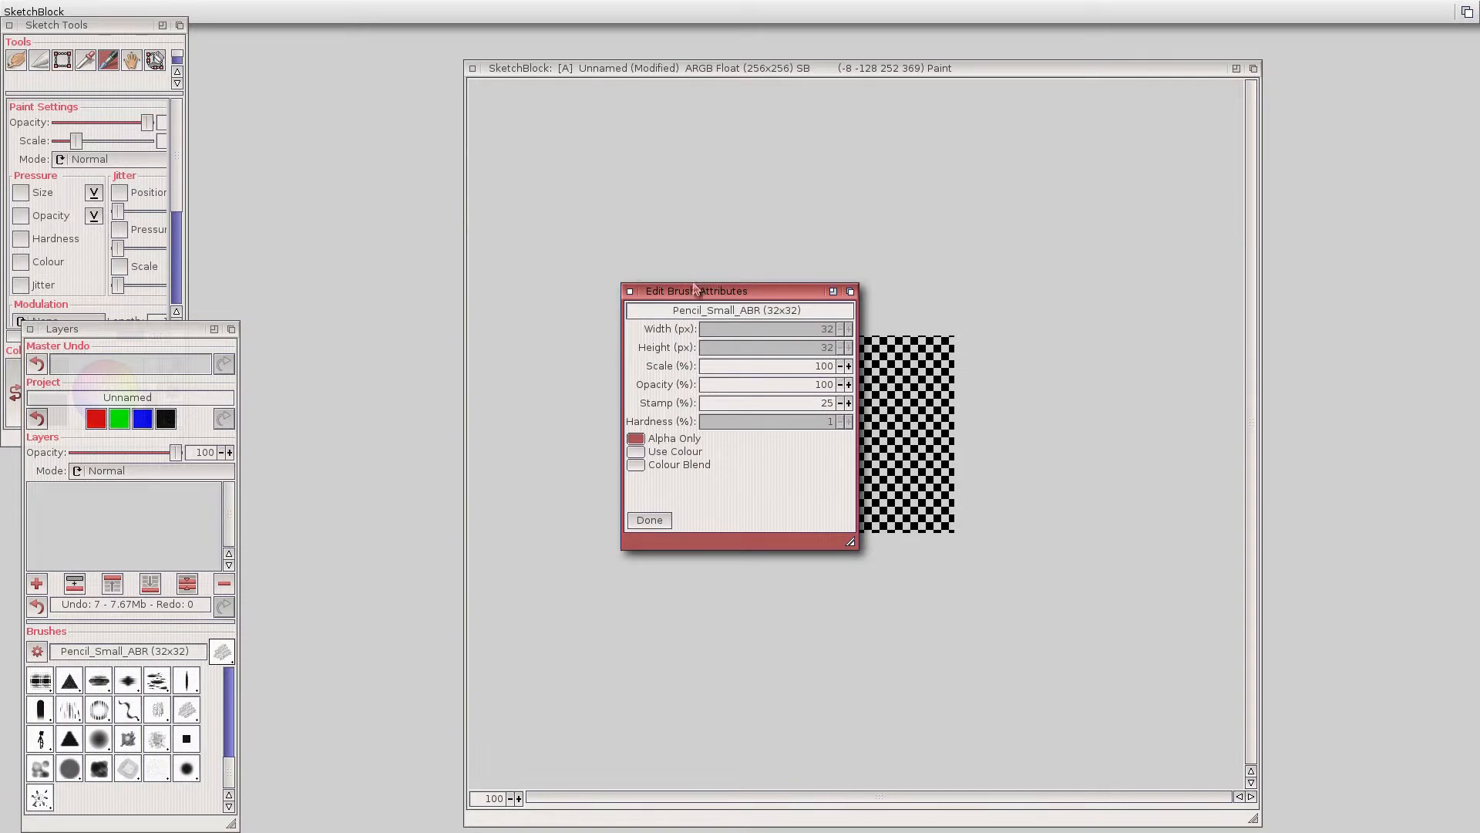
drag(695, 288, 498, 300)
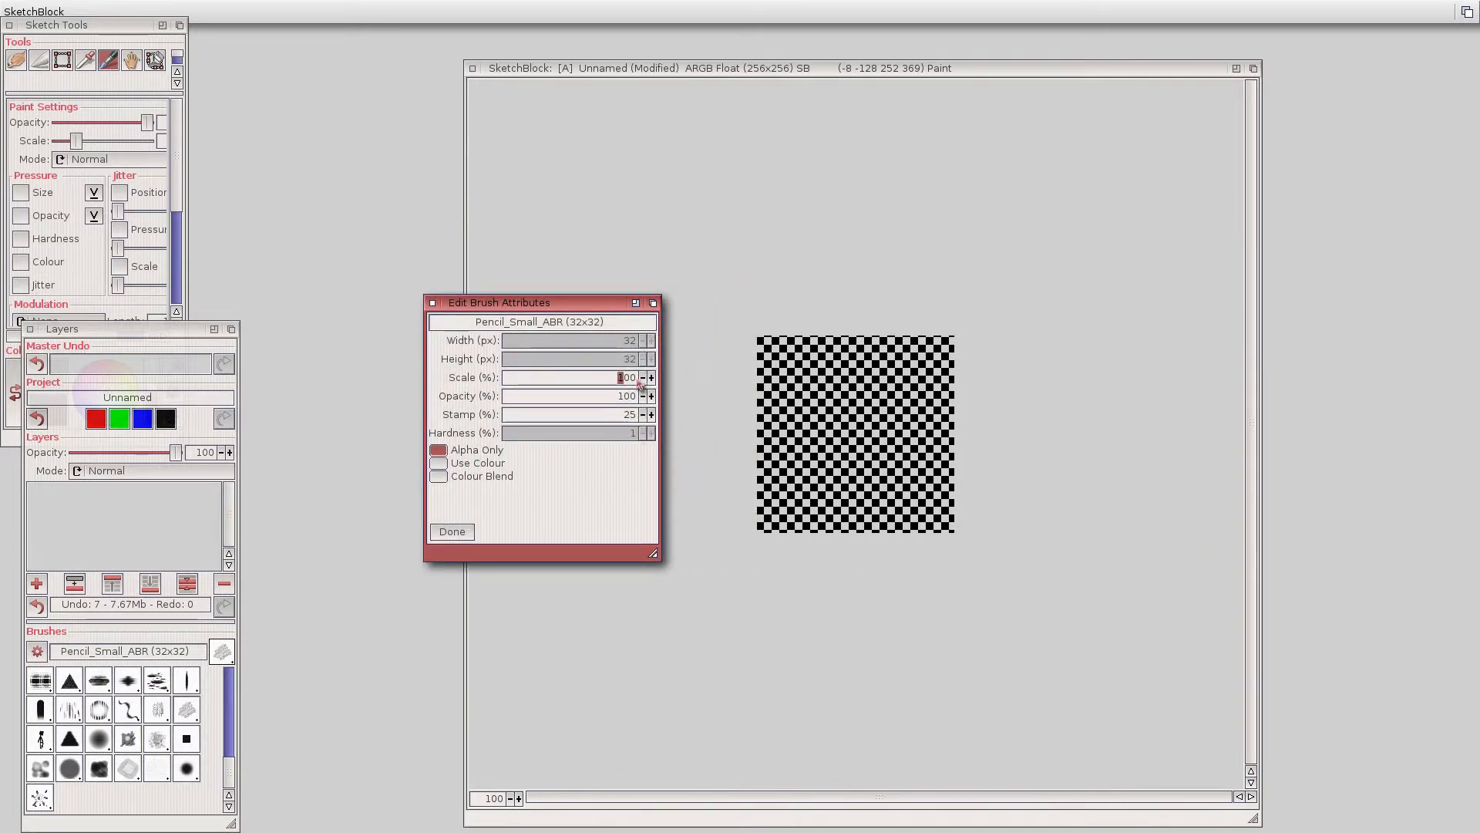
double_click(638, 381)
click(452, 533)
Create the "SB" text layer again with unchanged text settings, stroked with the smaller pencil brush.
click(629, 73)
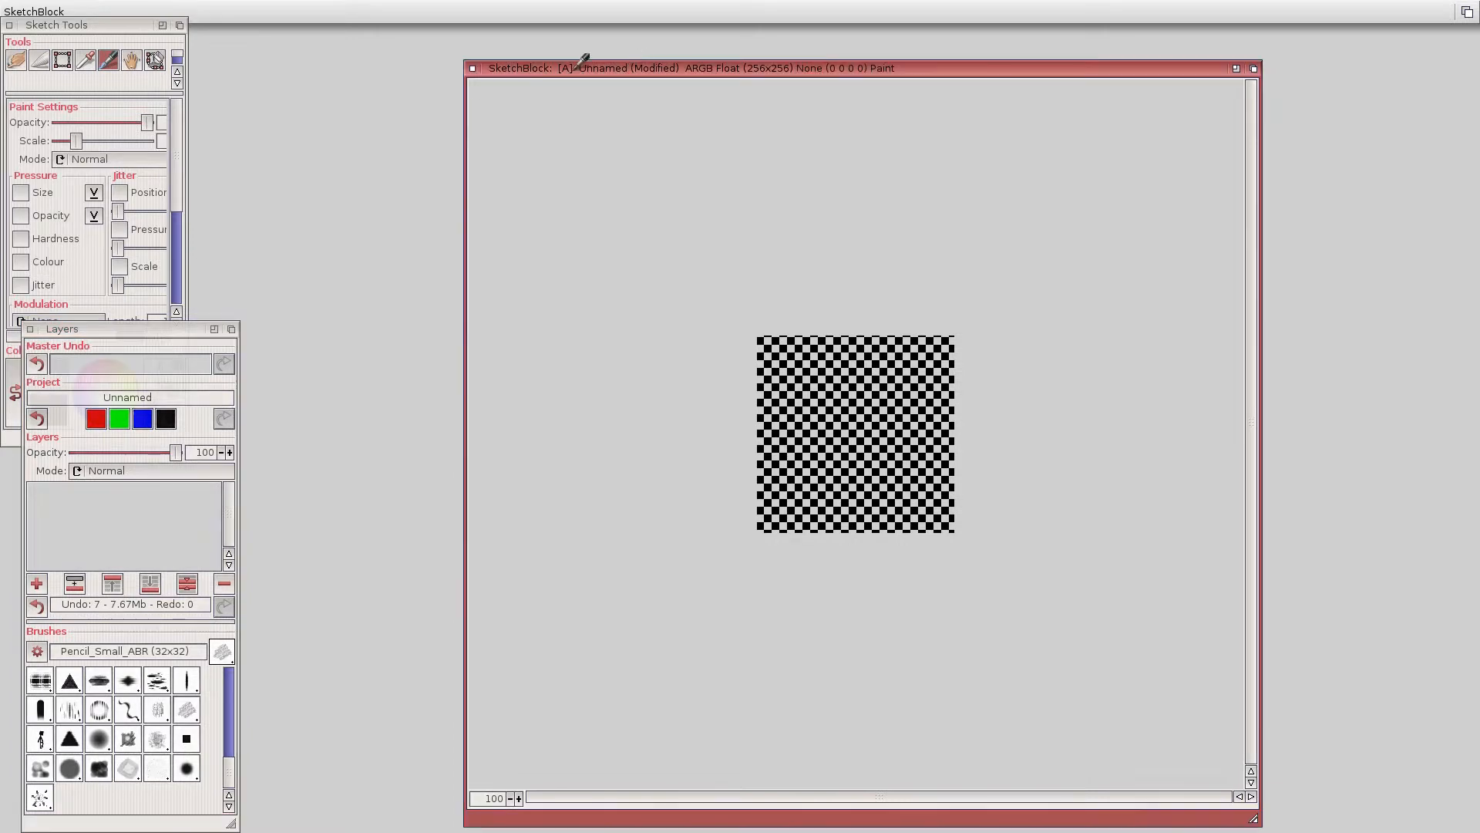
right_click(232, 10)
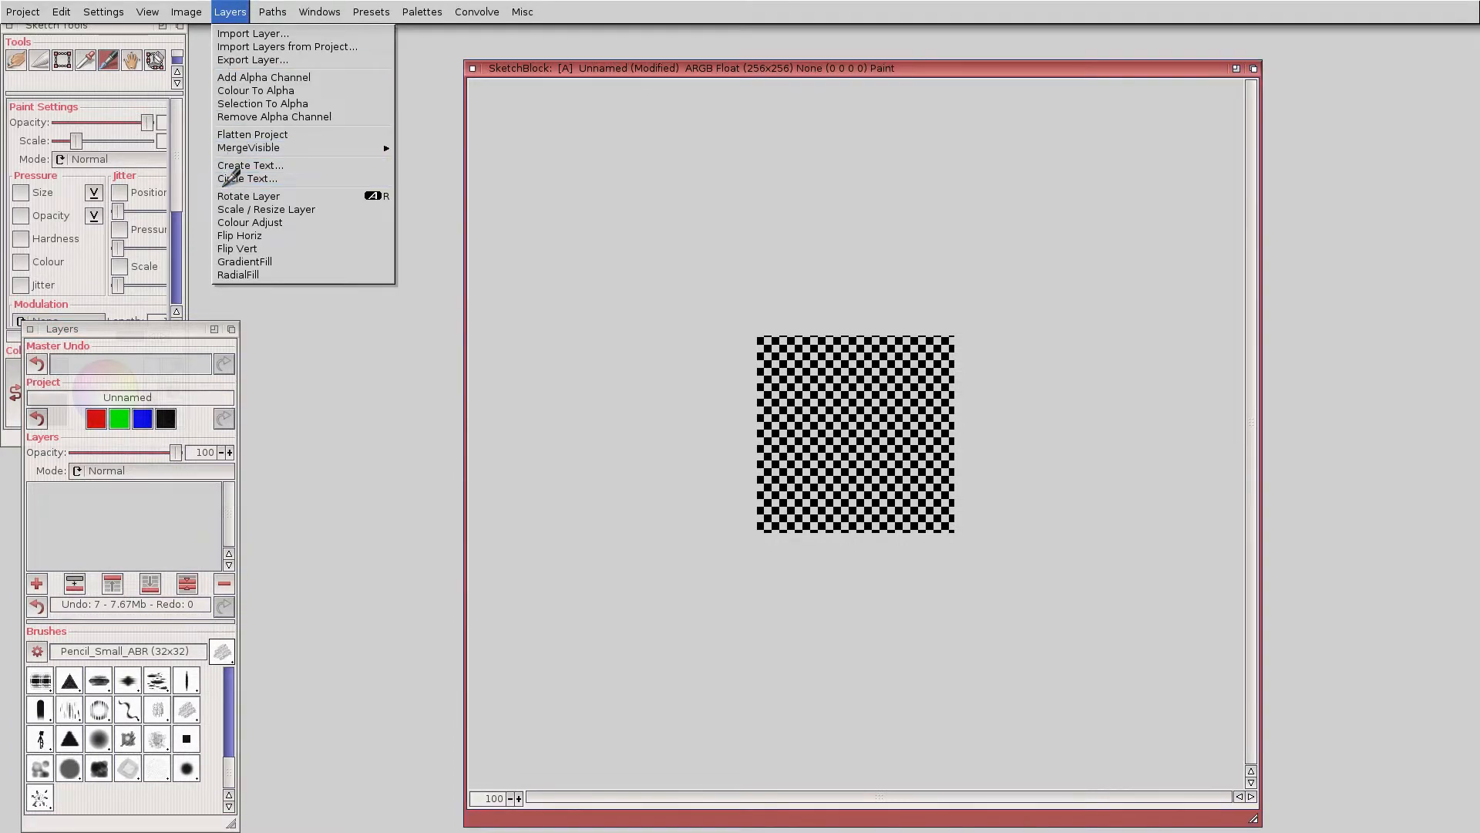
click(307, 165)
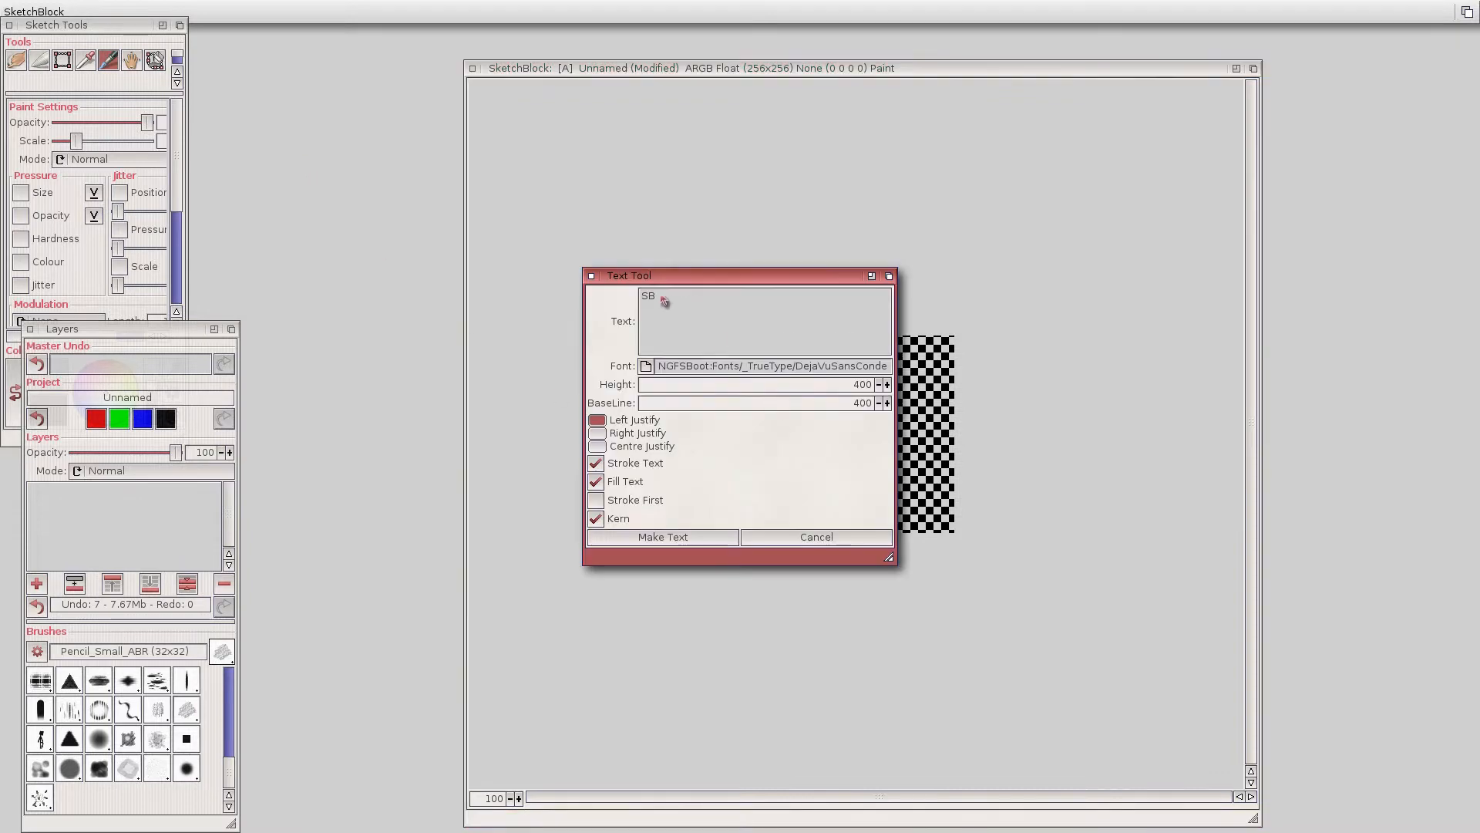
click(635, 542)
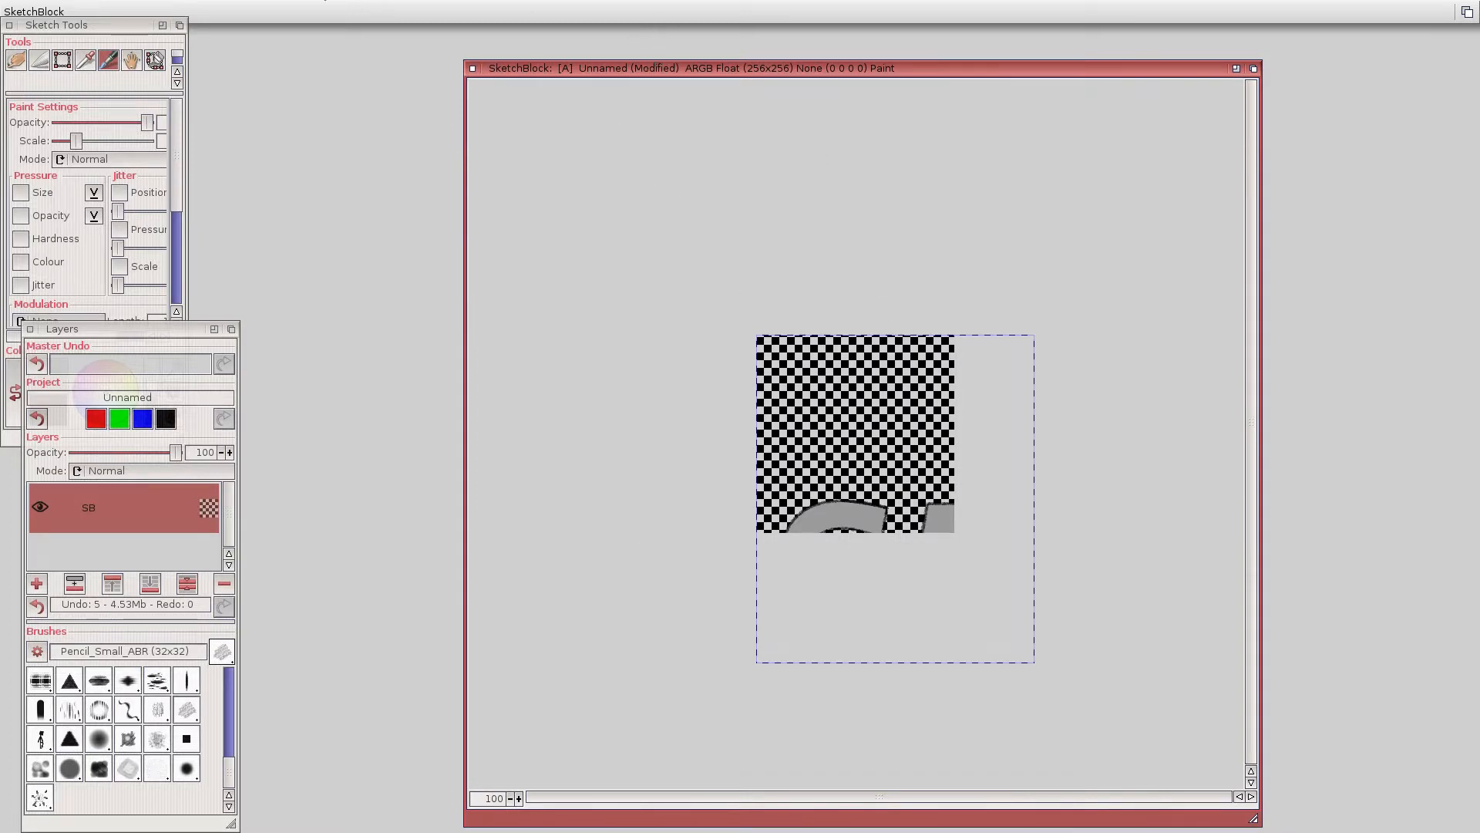
Scale the SB layer to 248 by 398 at X -3, Y -155, using the transparent preview.
right_click(326, 0)
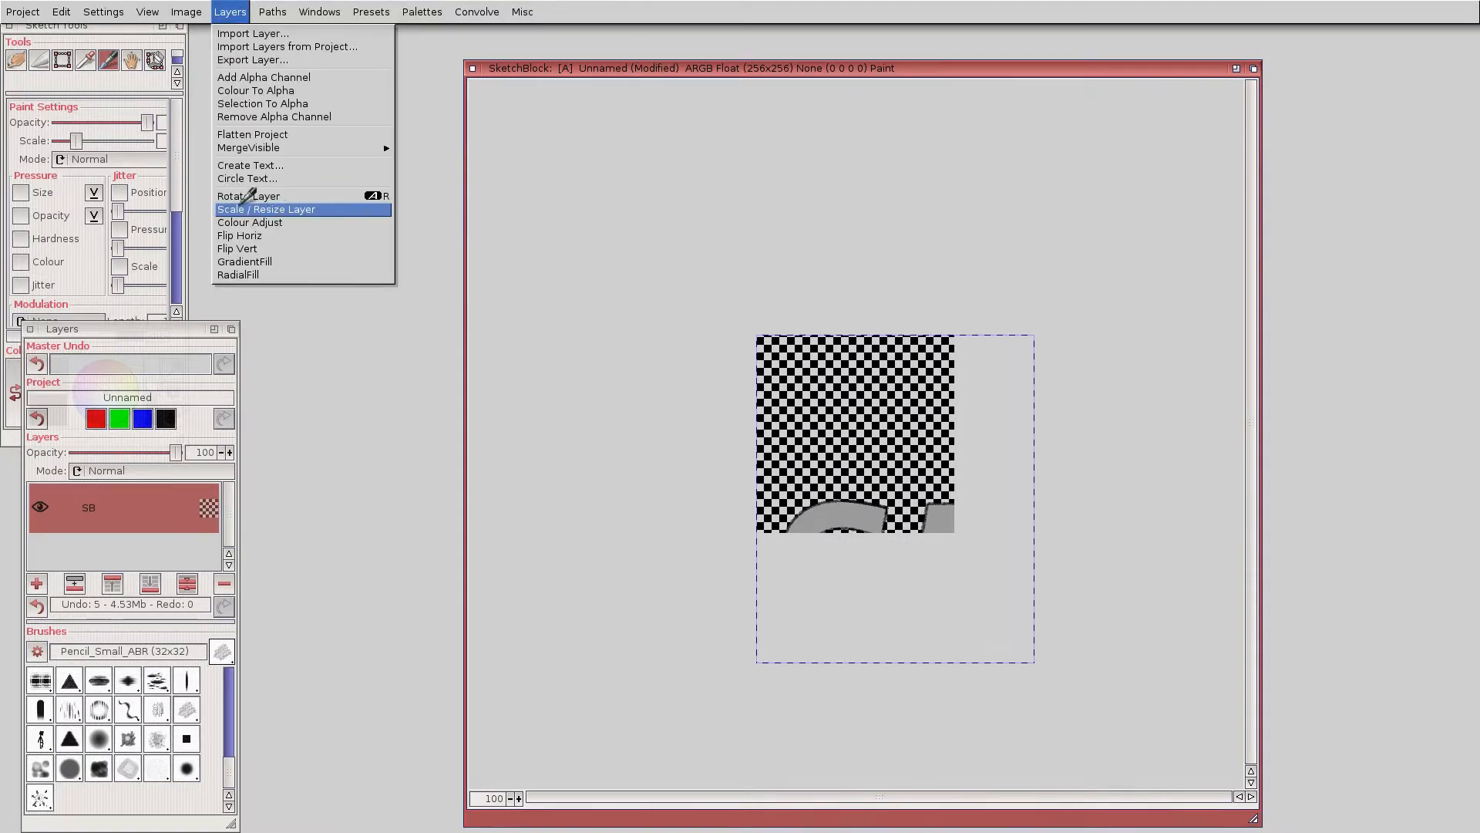
click(297, 208)
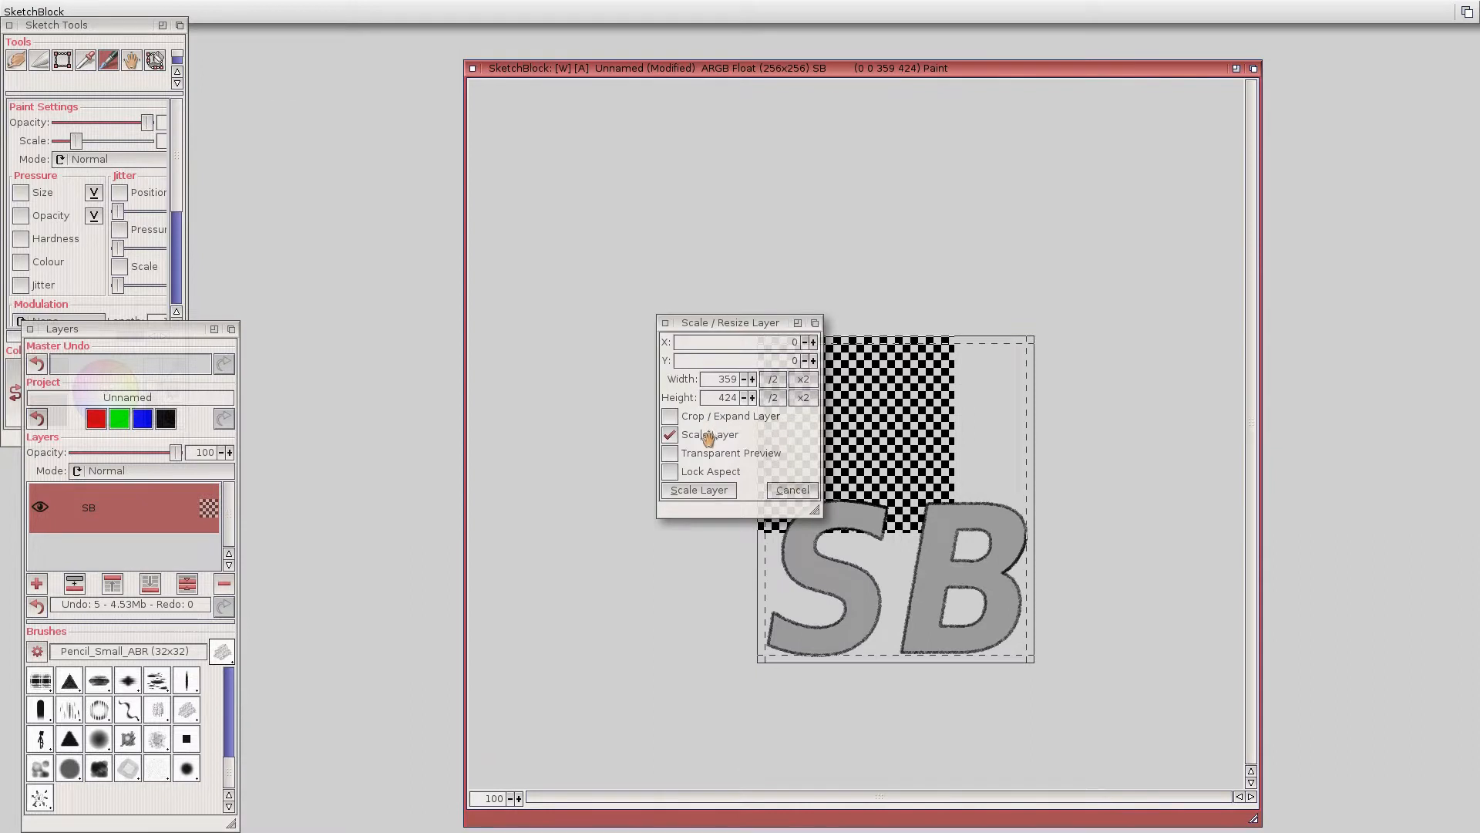
click(670, 453)
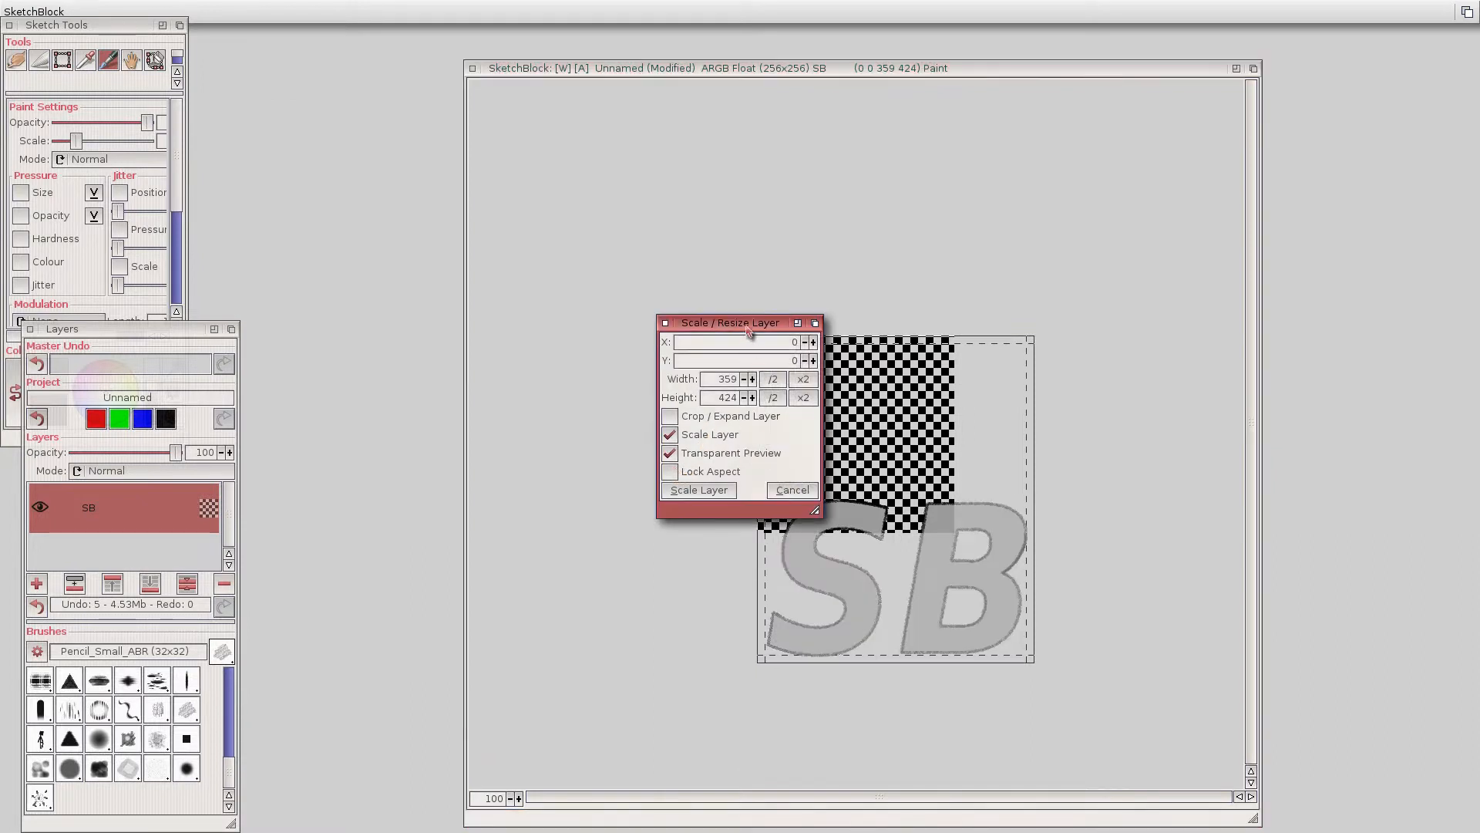
drag(749, 330, 616, 325)
drag(936, 576, 930, 429)
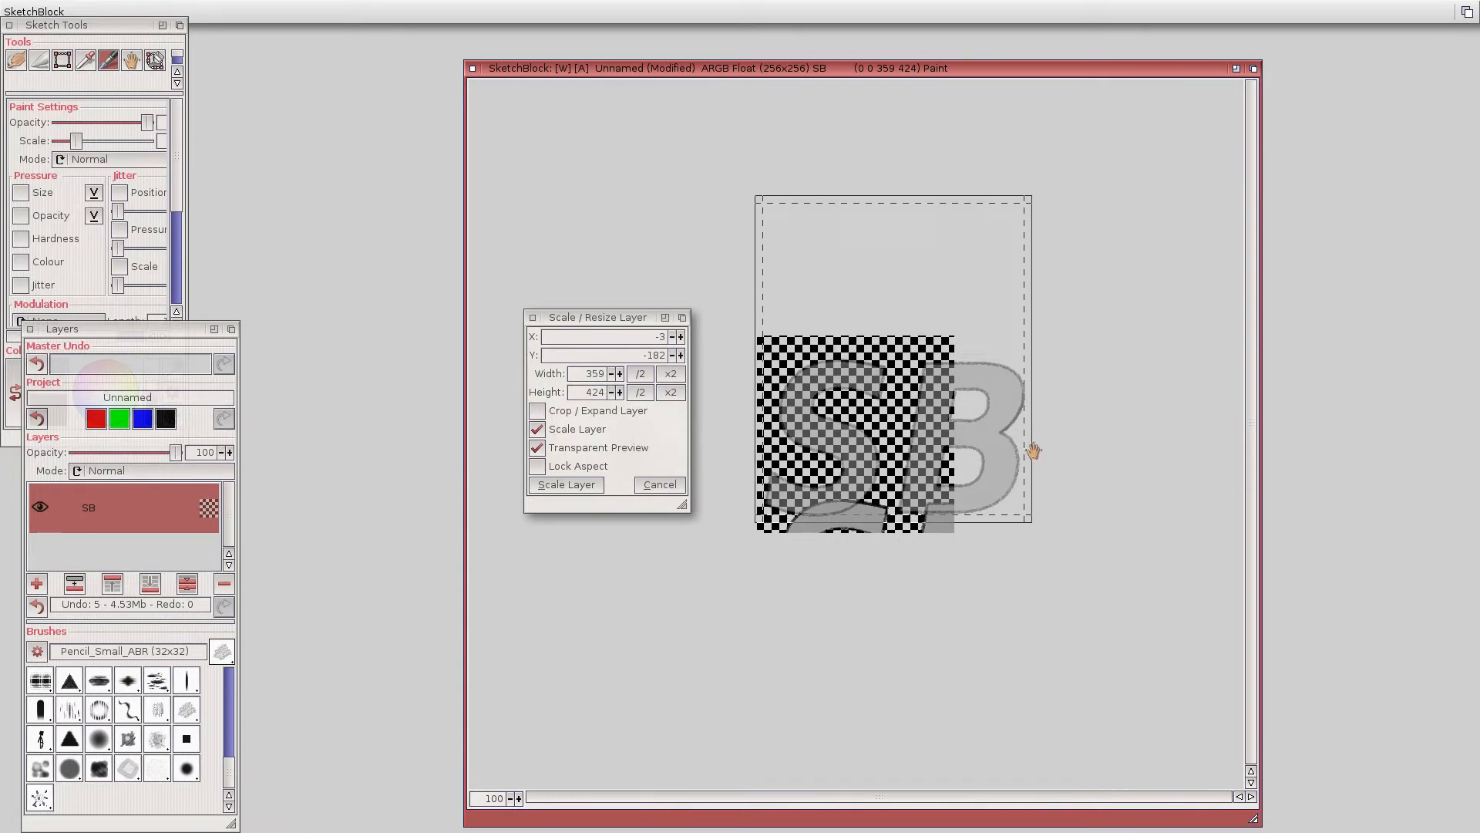
drag(1030, 452, 961, 464)
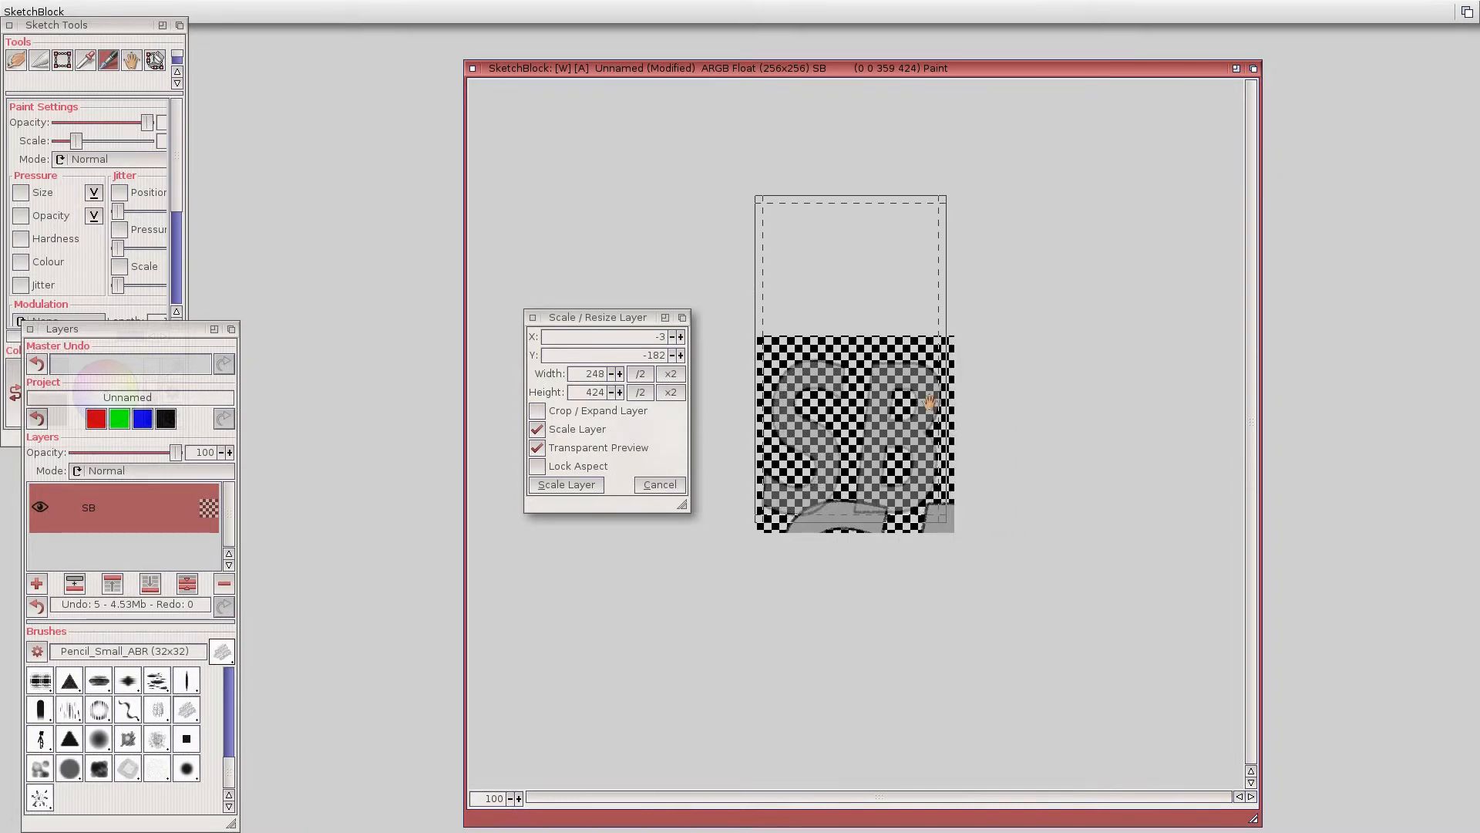
drag(869, 199, 869, 222)
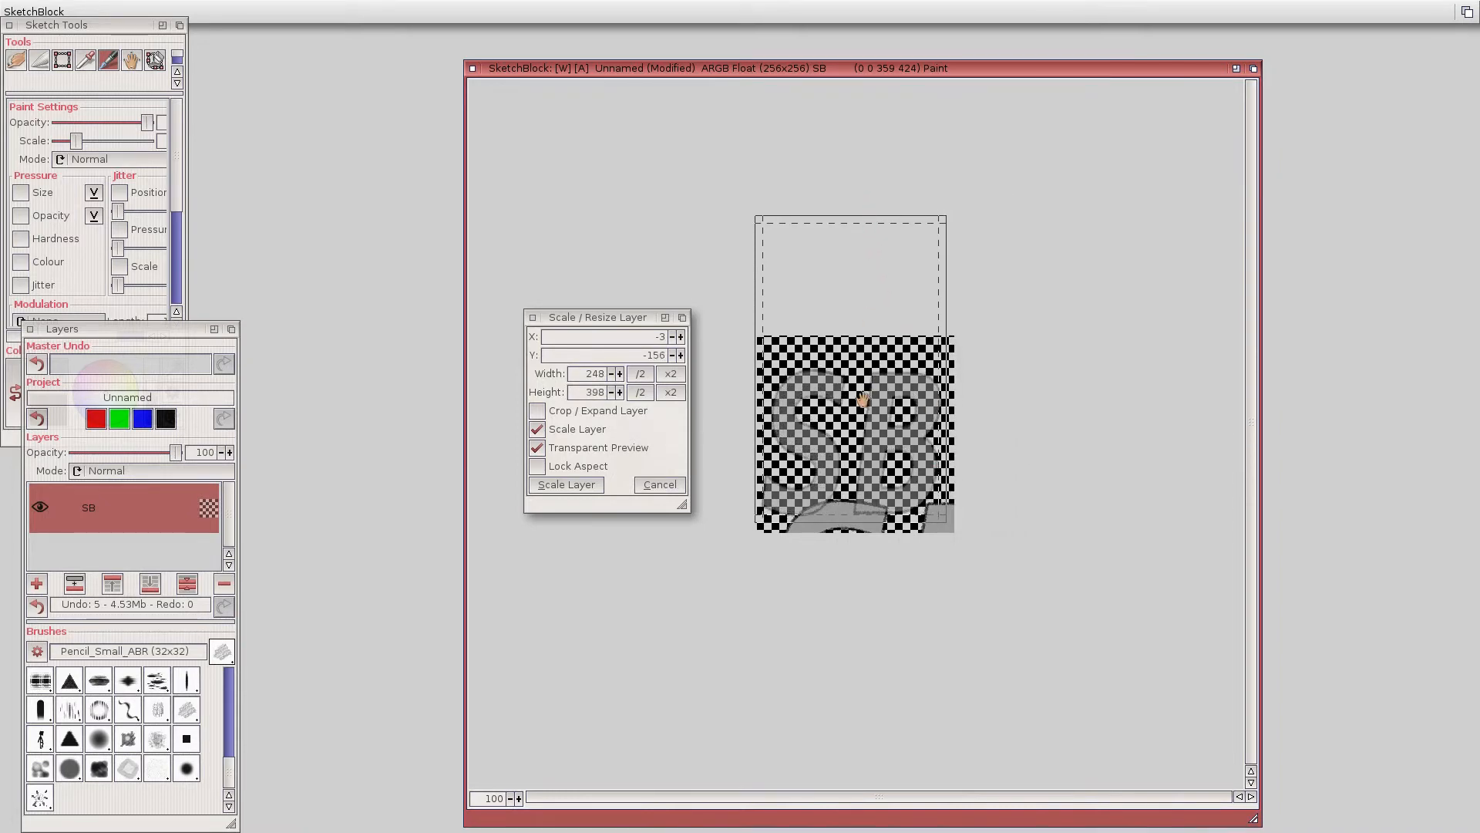
drag(863, 398, 863, 400)
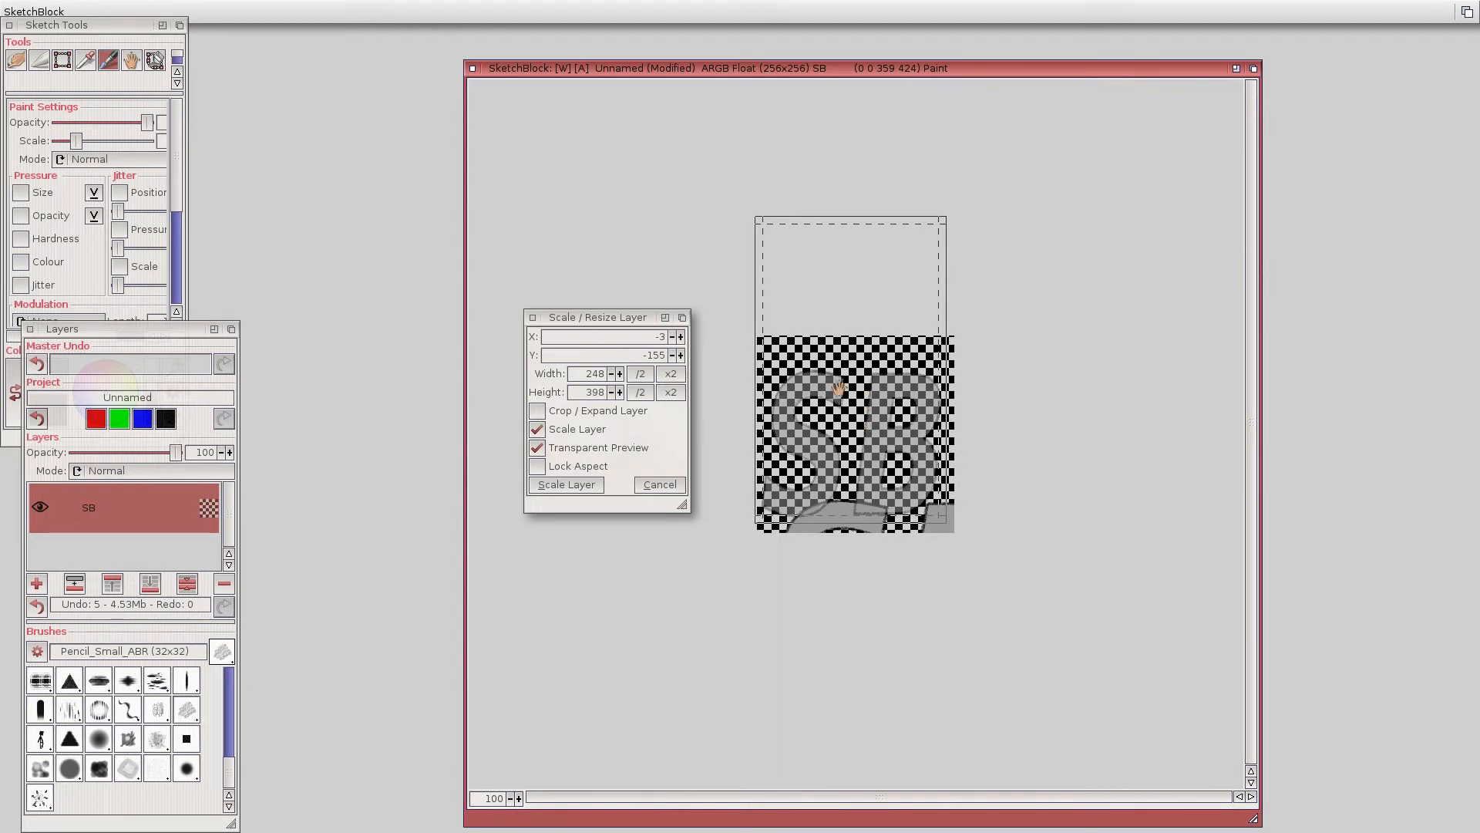
click(566, 484)
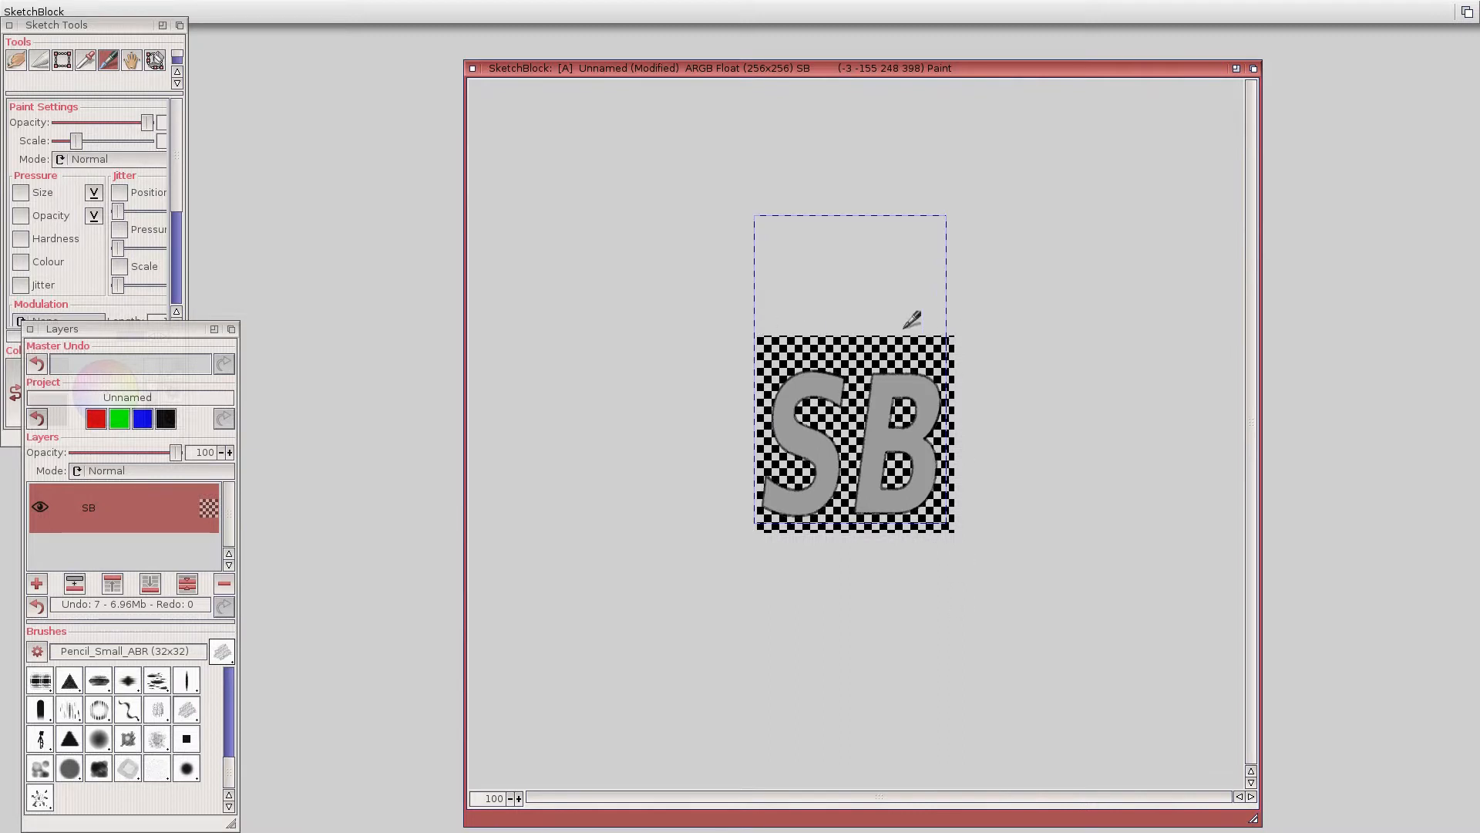
Merge the visible layers, clipping the SB layer to the project bounds.
drag(553, 67, 555, 67)
right_click(212, 6)
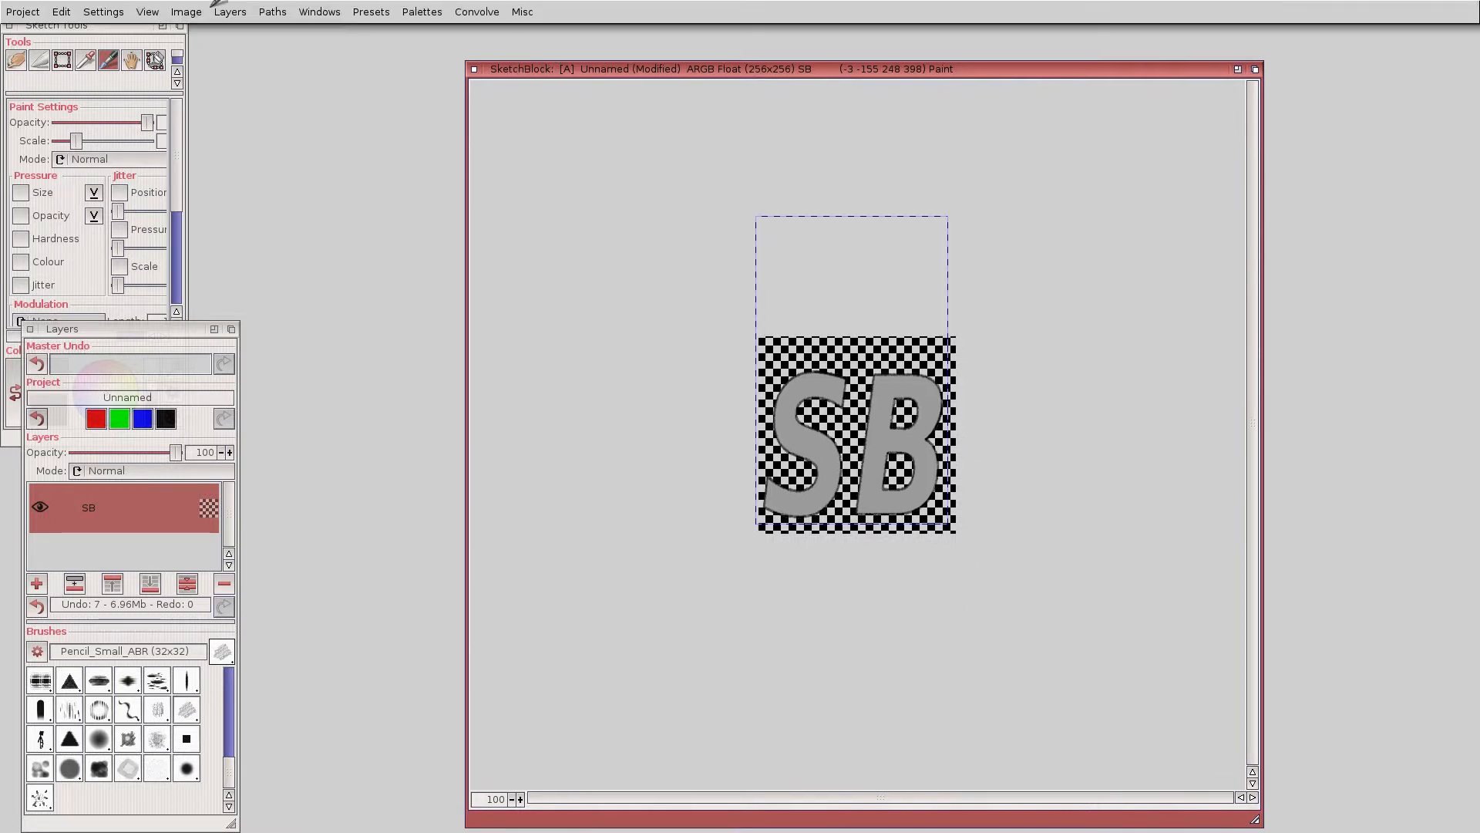
mouse_move(230, 8)
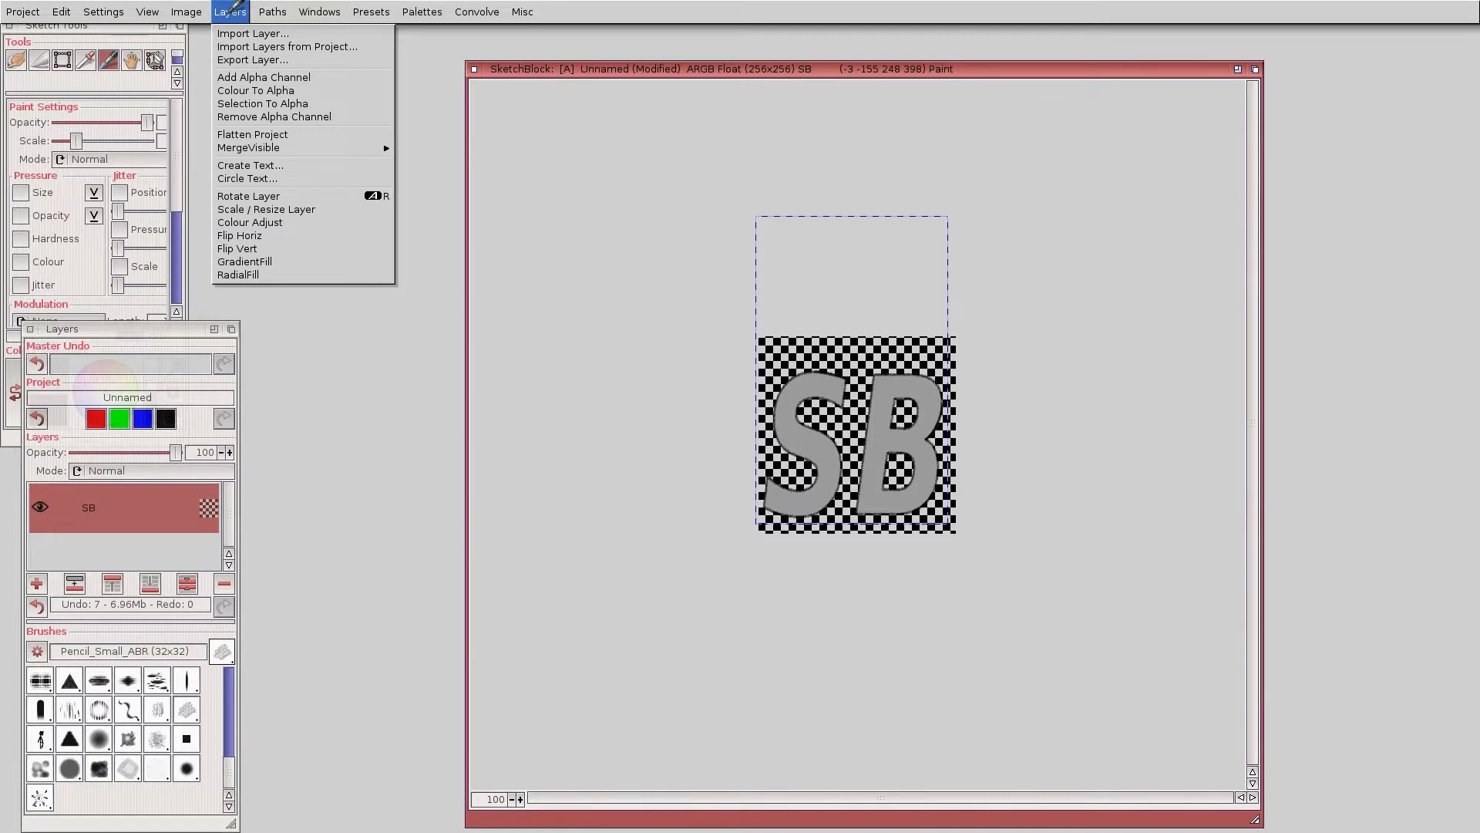
mouse_move(264, 146)
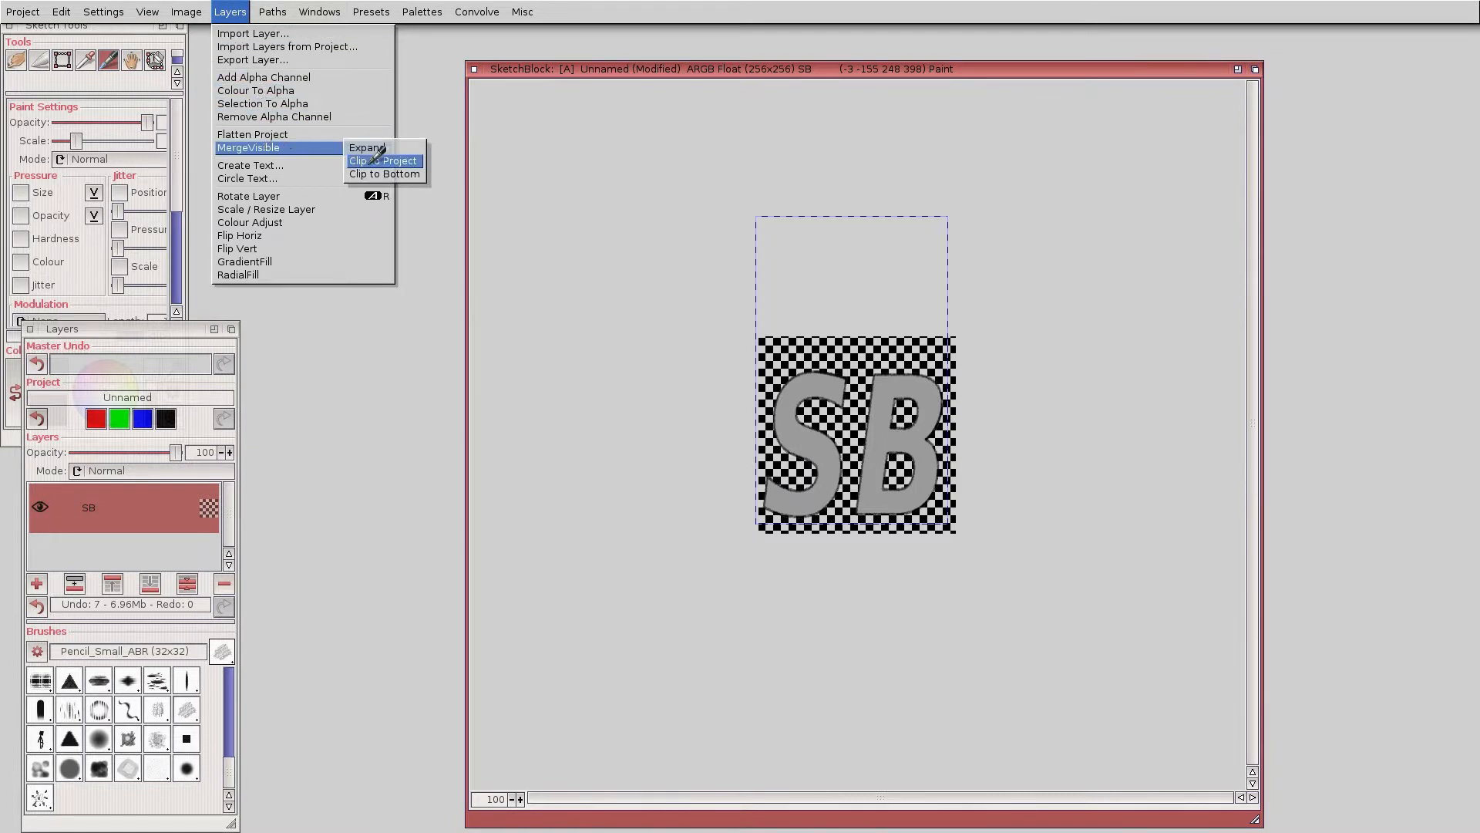
click(400, 160)
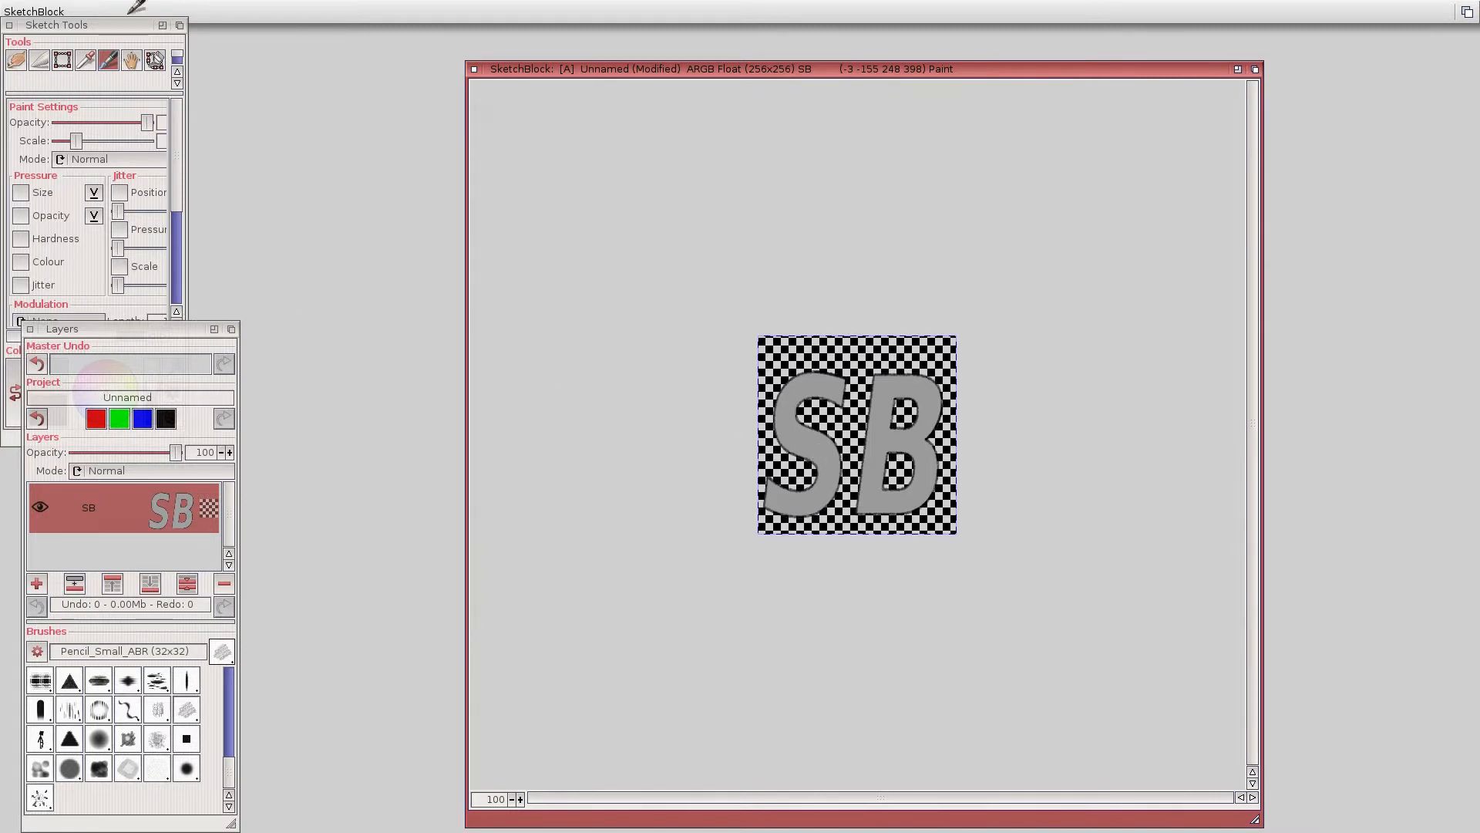
Move the clipped SB layer to X coordinate 6 to centre the lettering.
click(131, 60)
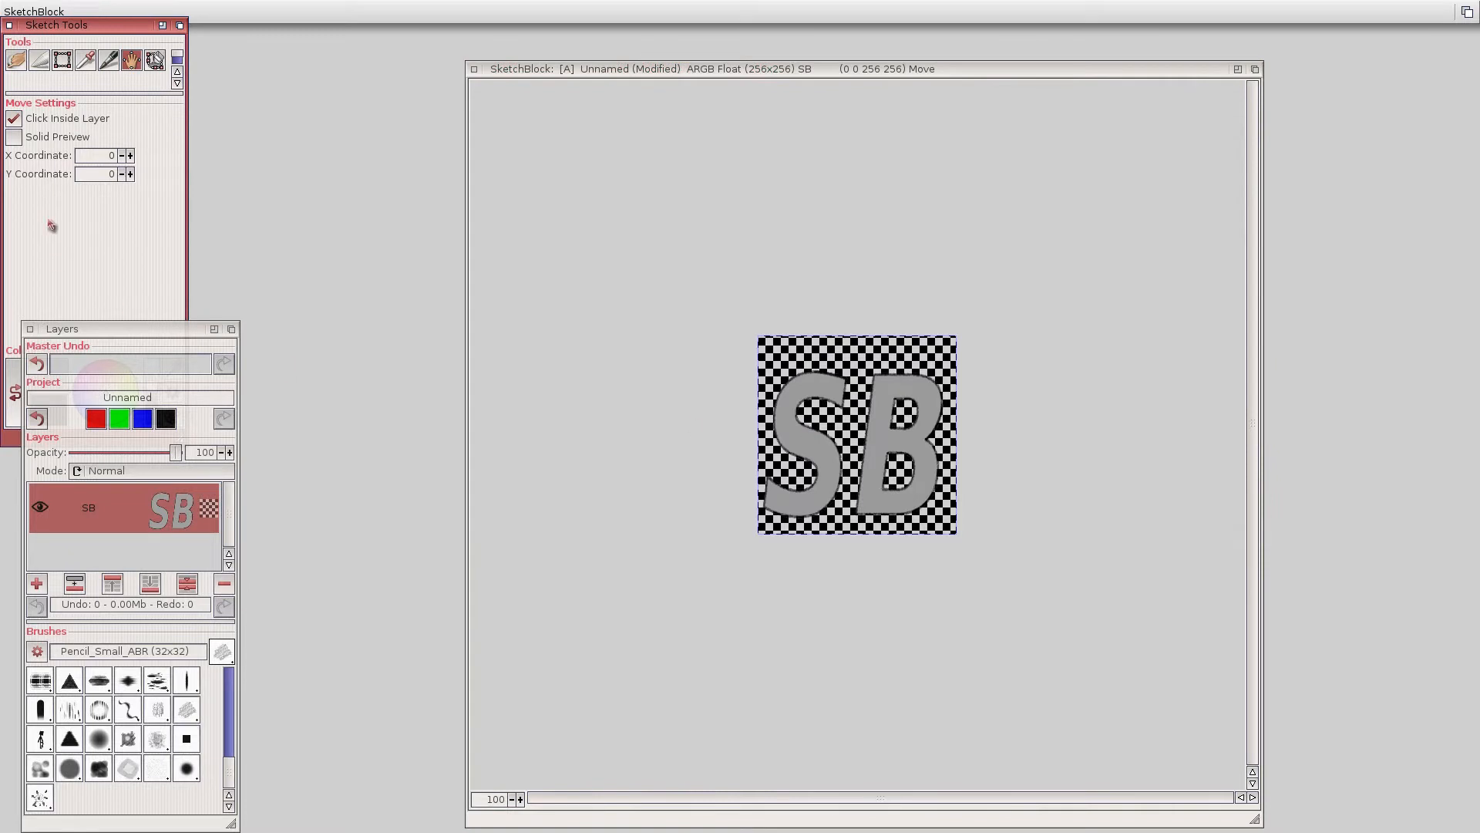
click(131, 155)
click(131, 156)
click(132, 156)
click(131, 156)
click(131, 156)
click(131, 155)
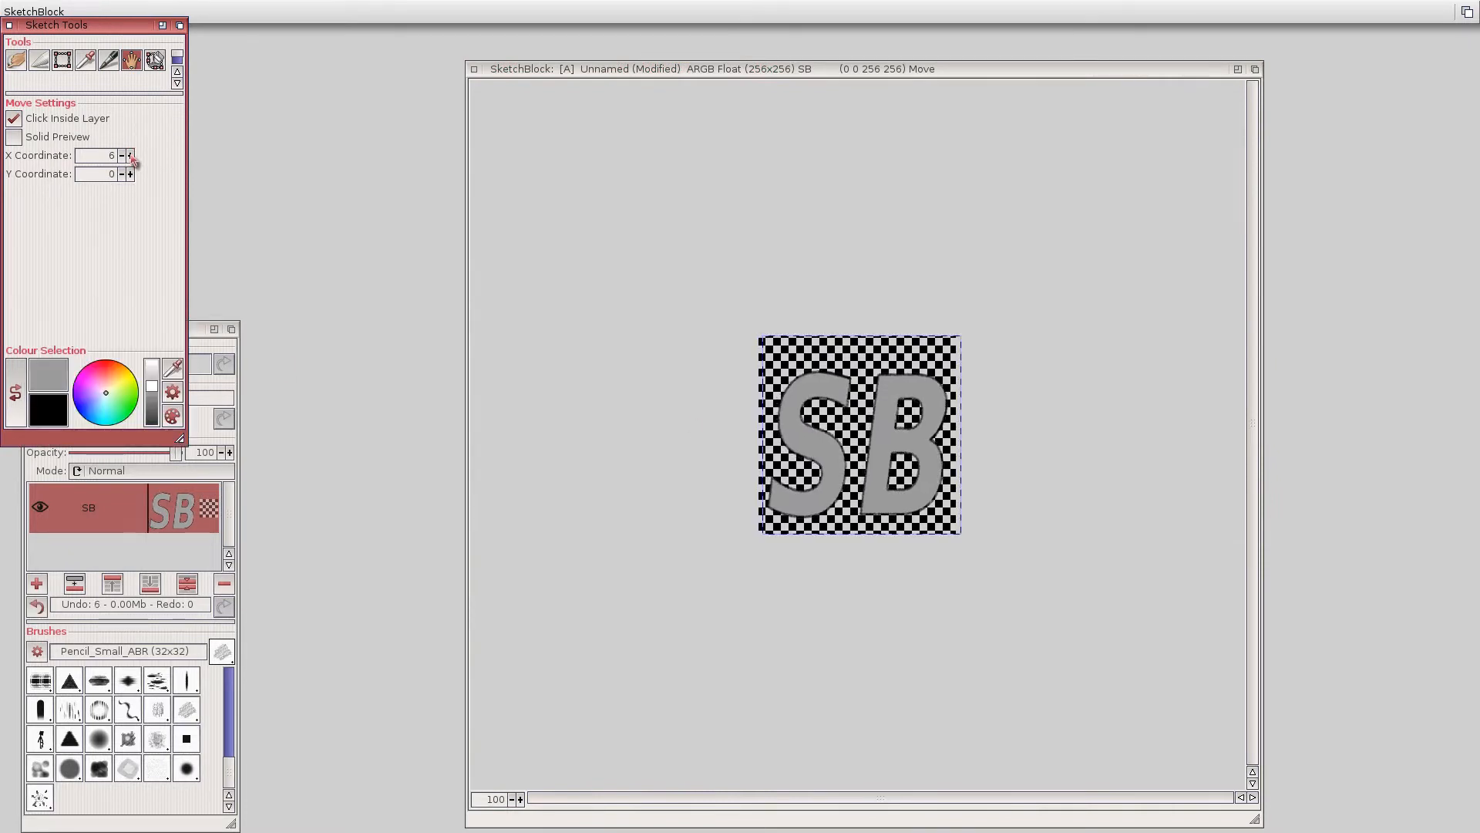
Clip the shifted SB layer to the project bounds again with Merge Visible.
click(532, 76)
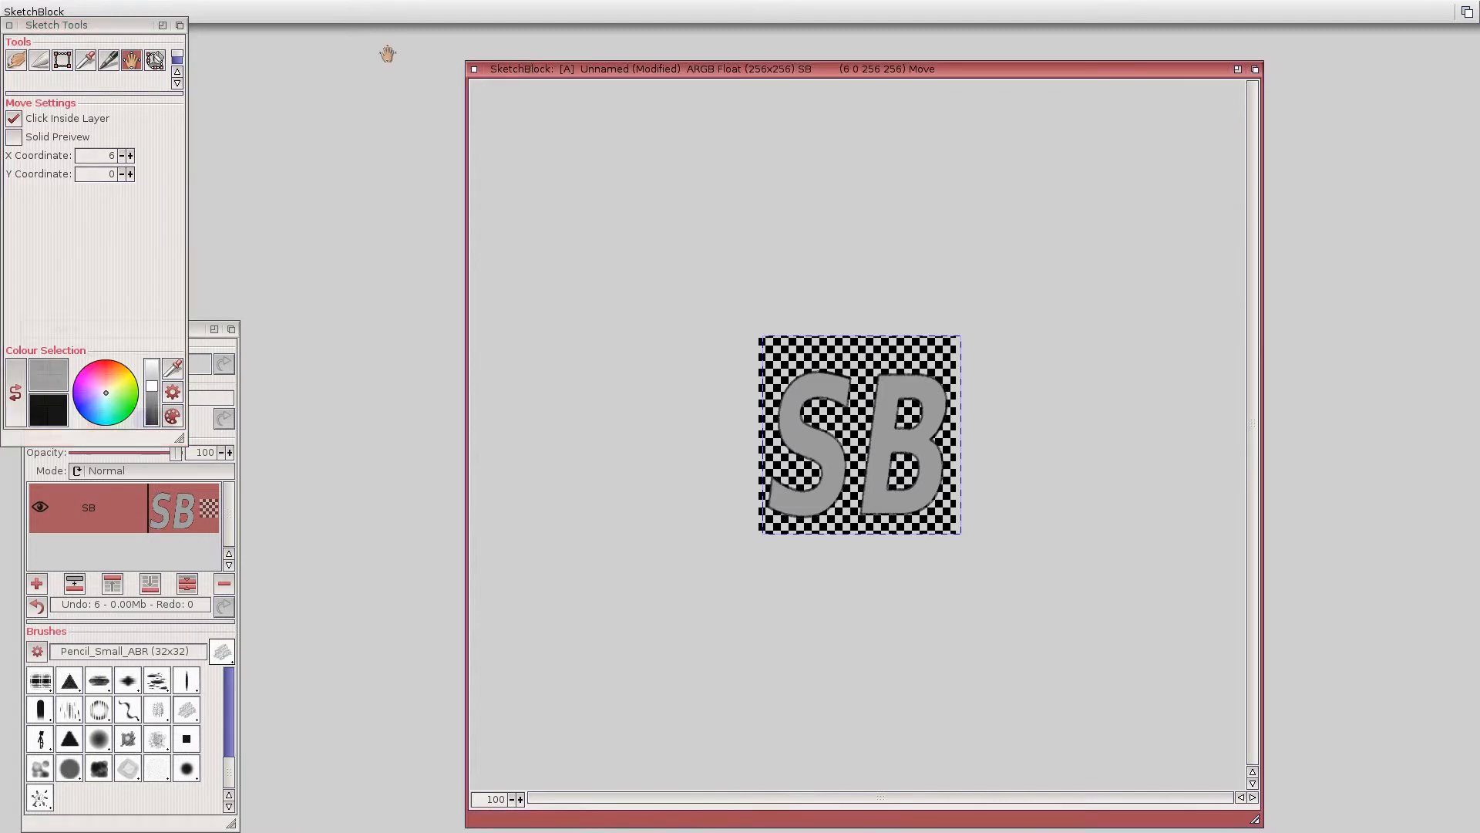
right_click(247, 9)
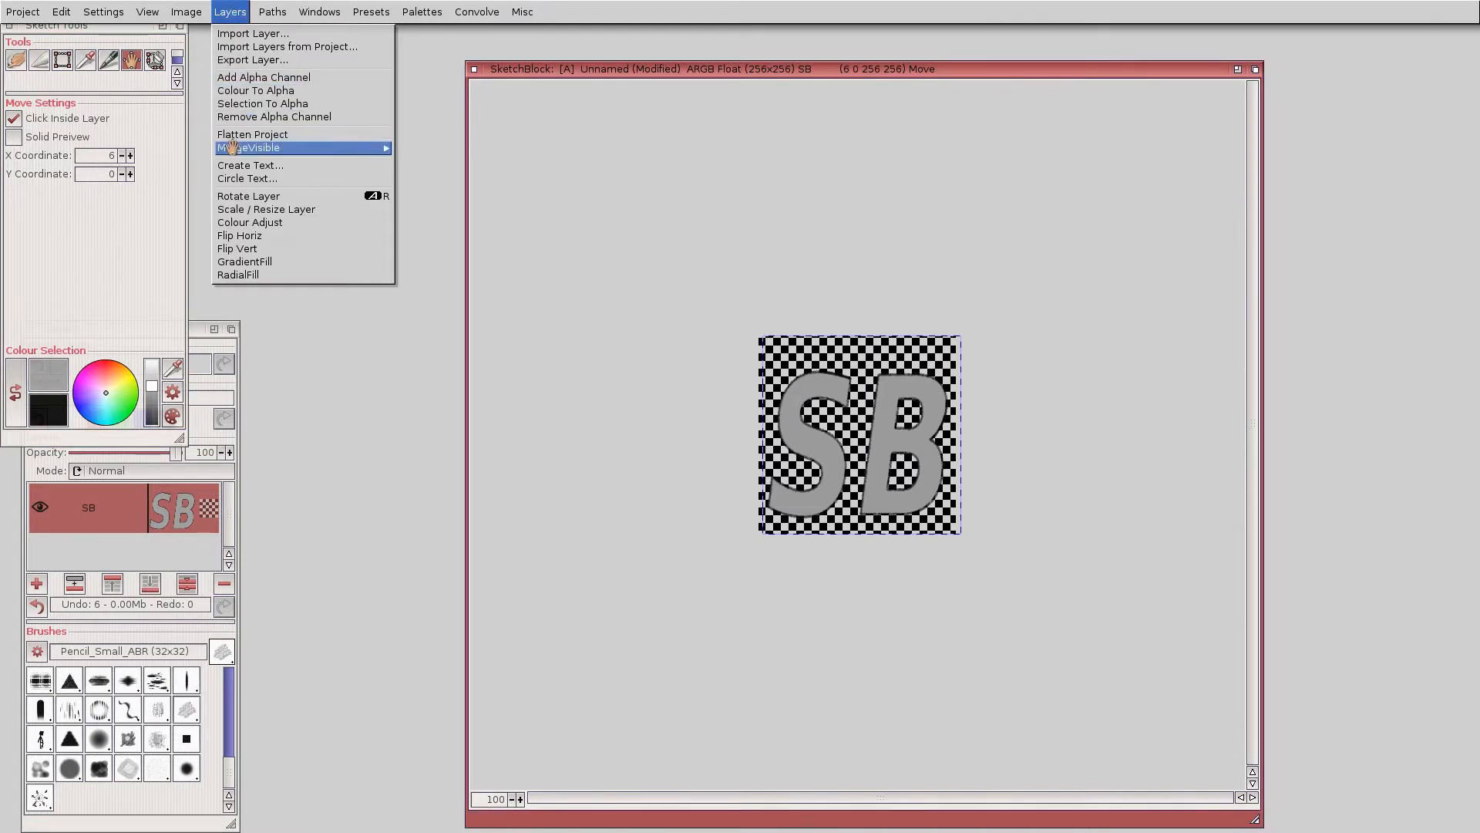
mouse_move(234, 148)
click(395, 166)
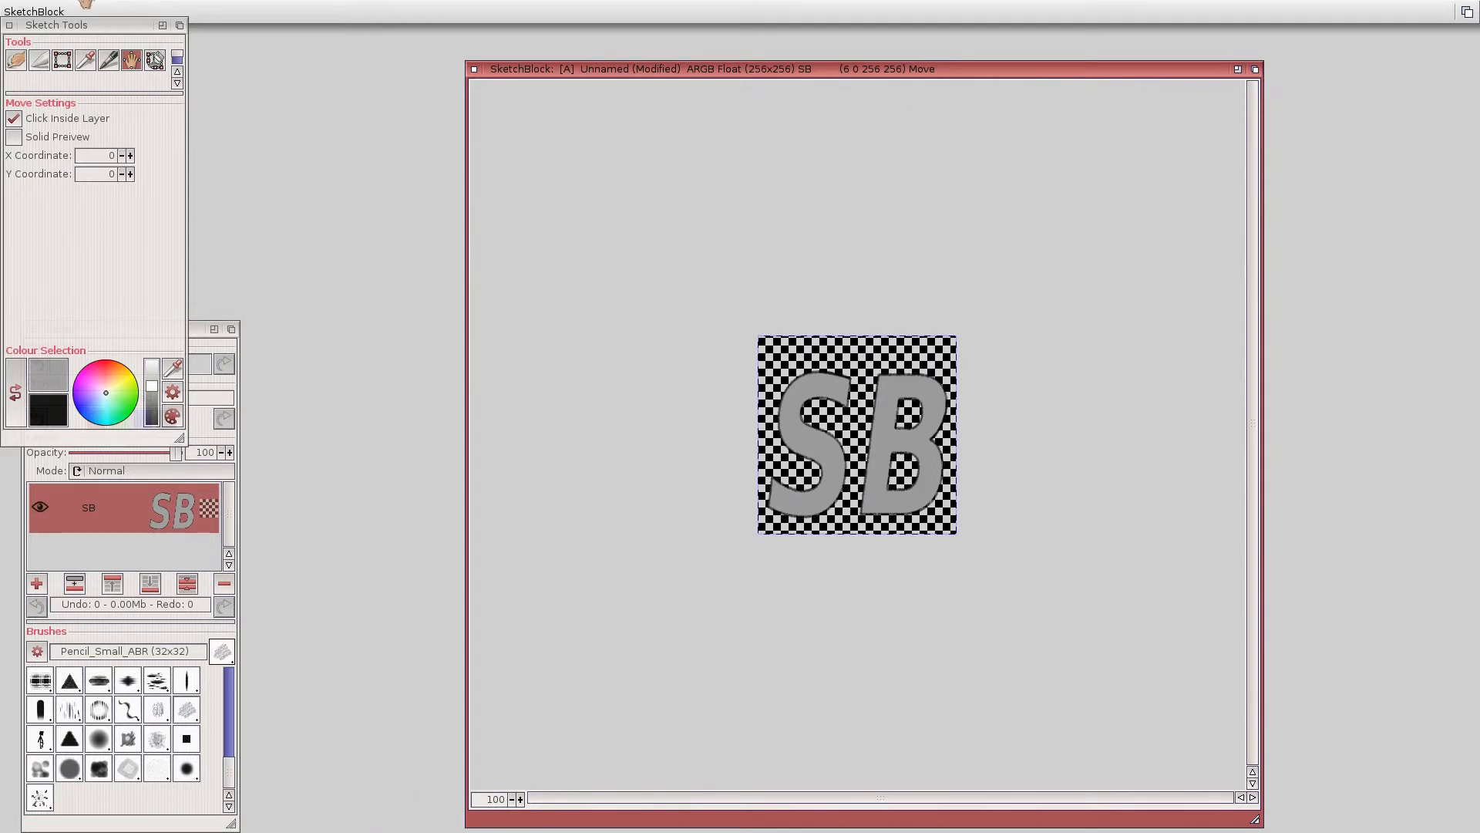
Zoom the image to 400% and examine the edges of the SB lettering.
drag(590, 72, 577, 68)
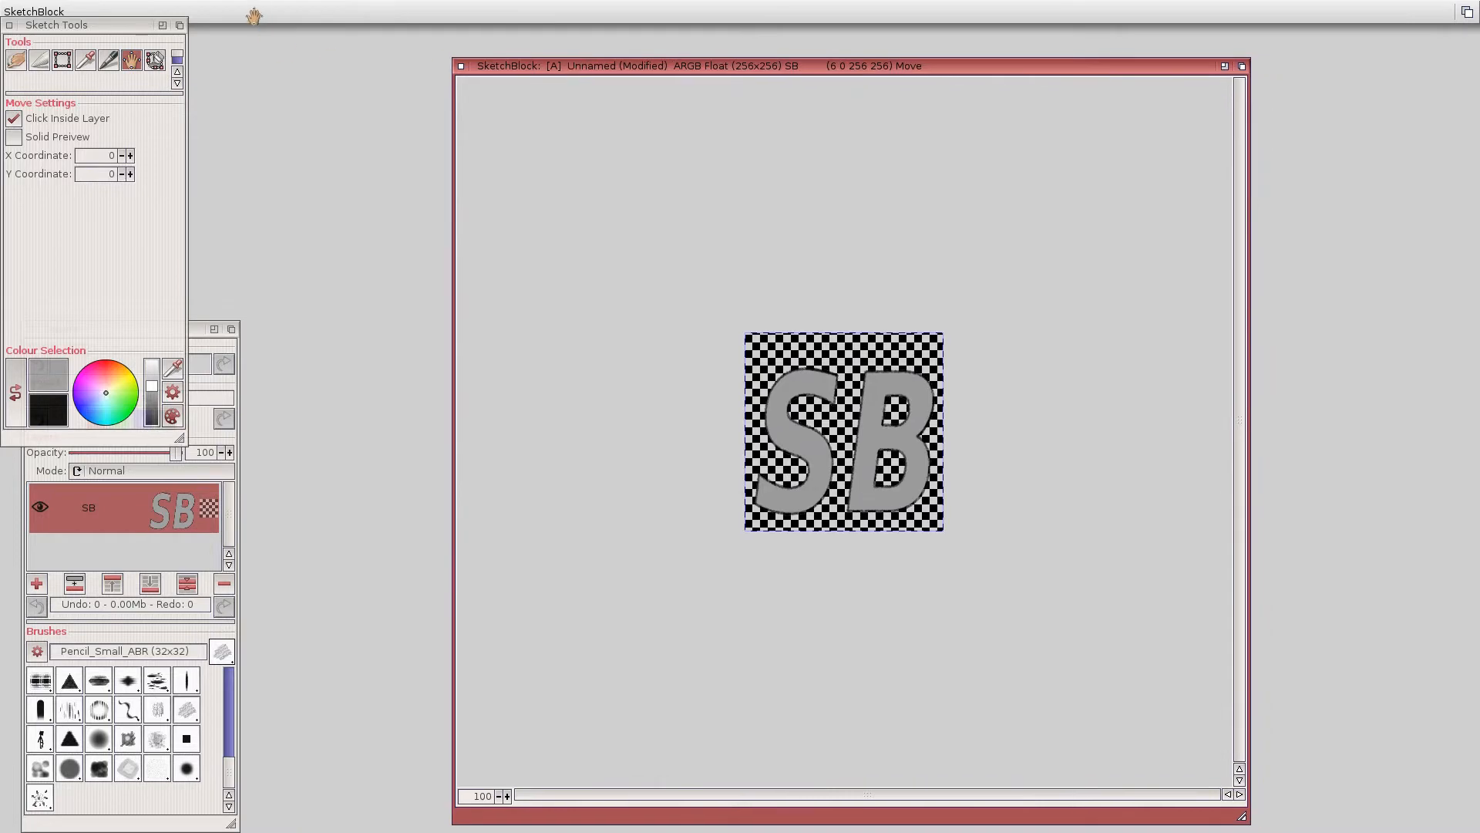
right_click(218, 7)
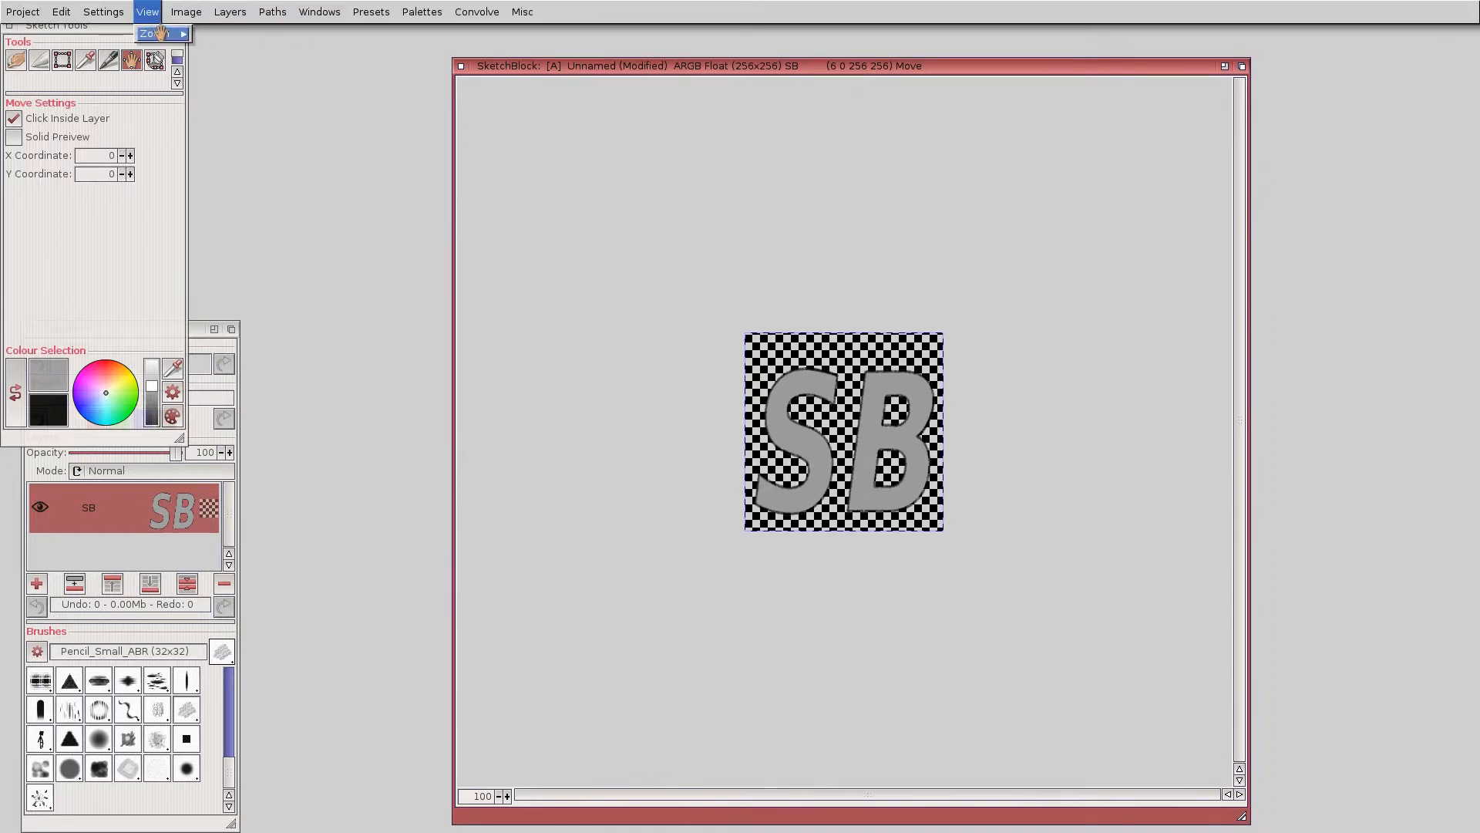
mouse_move(155, 33)
click(255, 86)
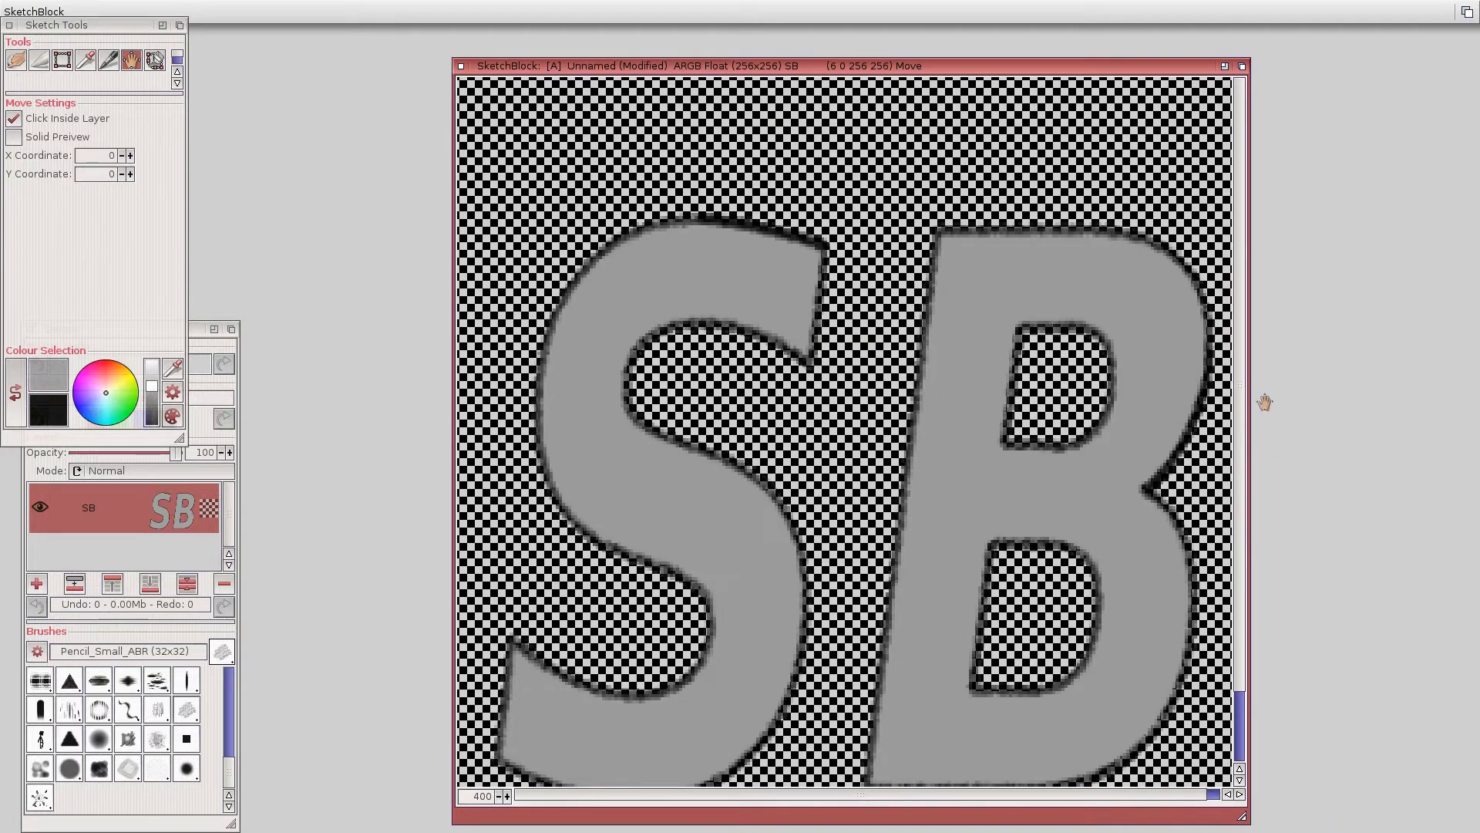
drag(1239, 324, 1238, 352)
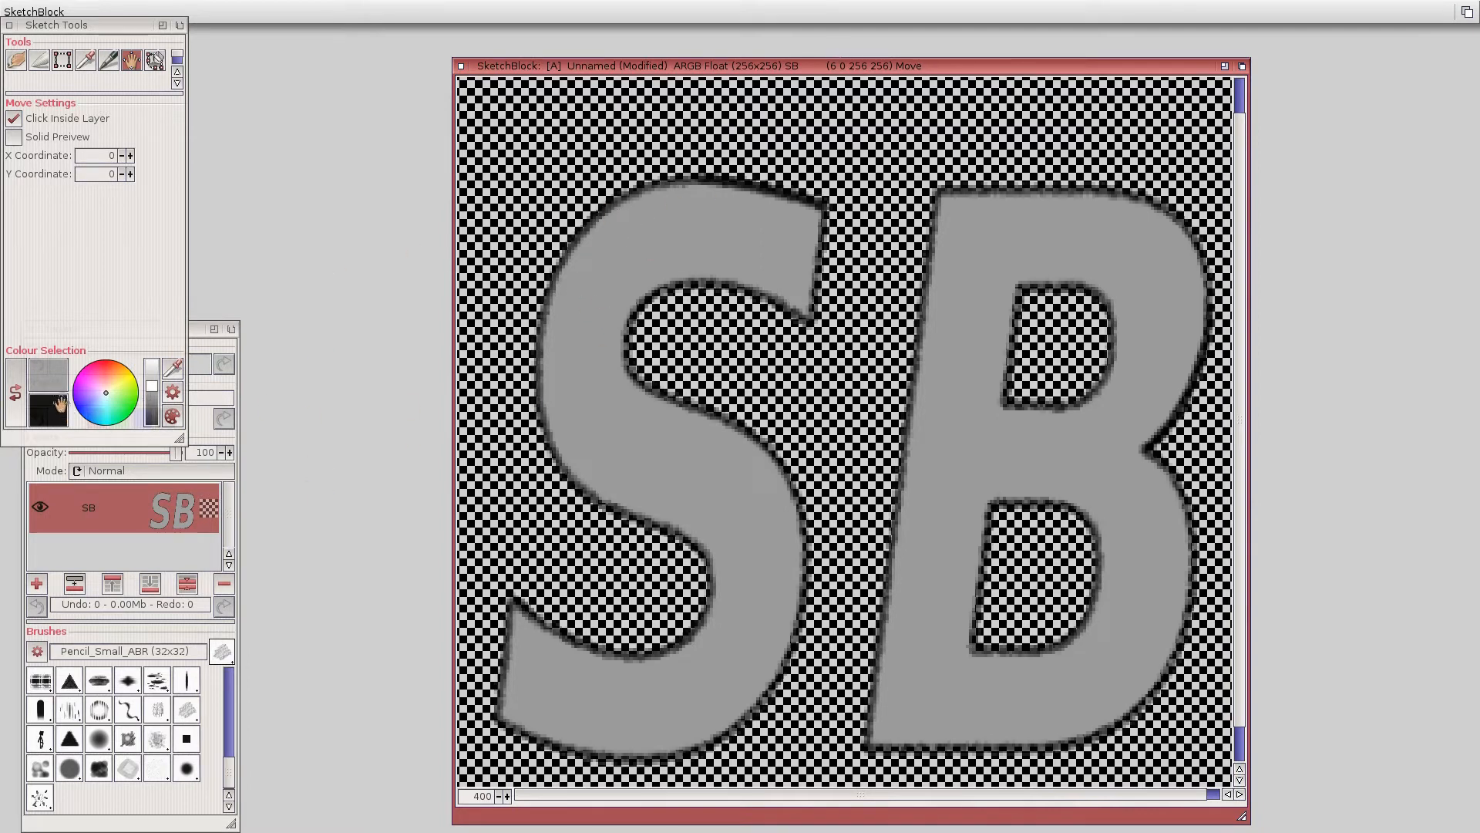
Set the primary drawing colour to a bright red.
click(48, 374)
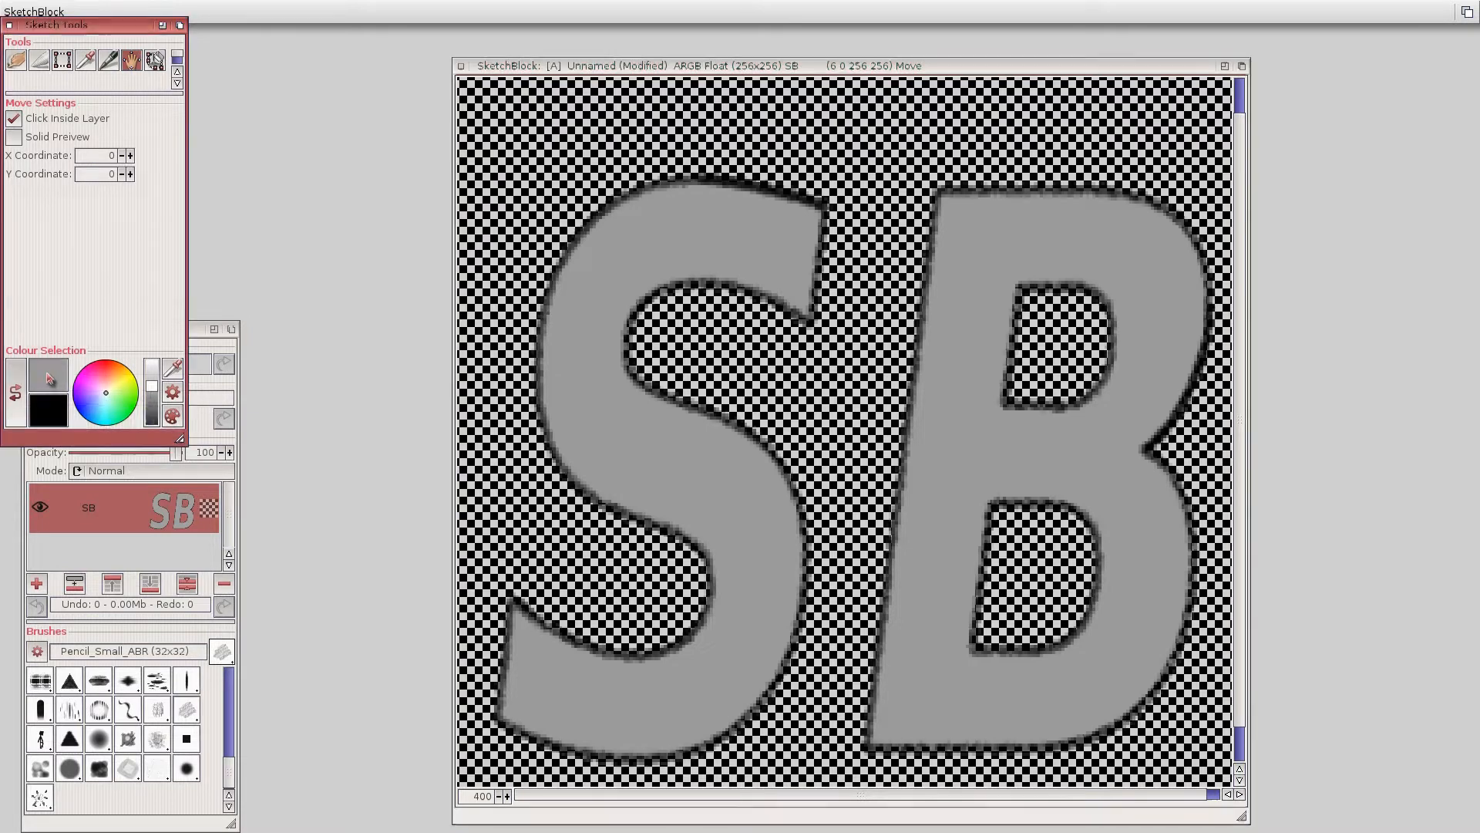
click(105, 369)
drag(152, 391, 154, 376)
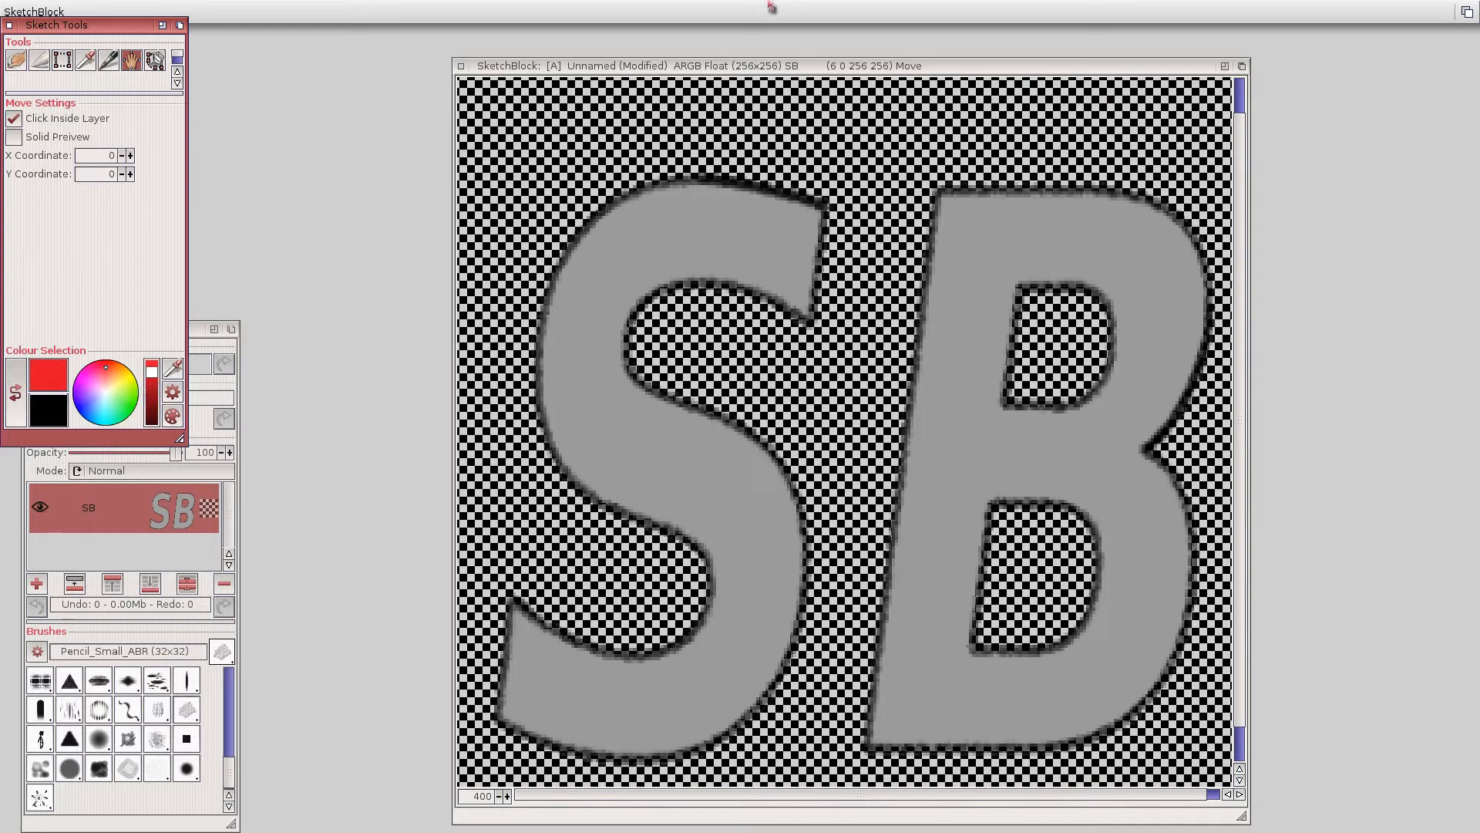
click(768, 68)
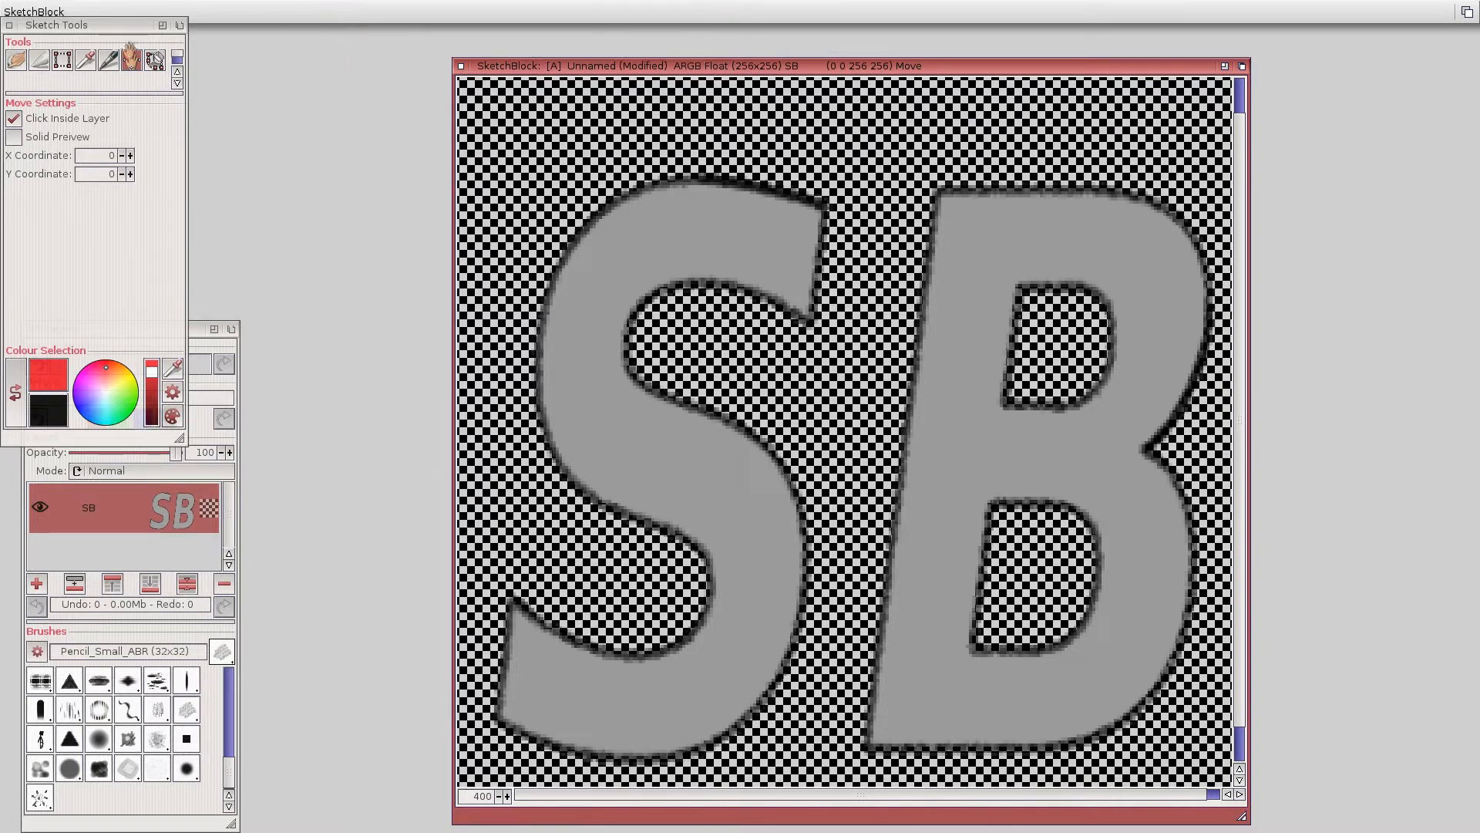
Select the grey fill of the SB lettering with Colour Select, using a range of 27 and Soft Select.
click(161, 99)
drag(161, 99, 139, 107)
click(64, 85)
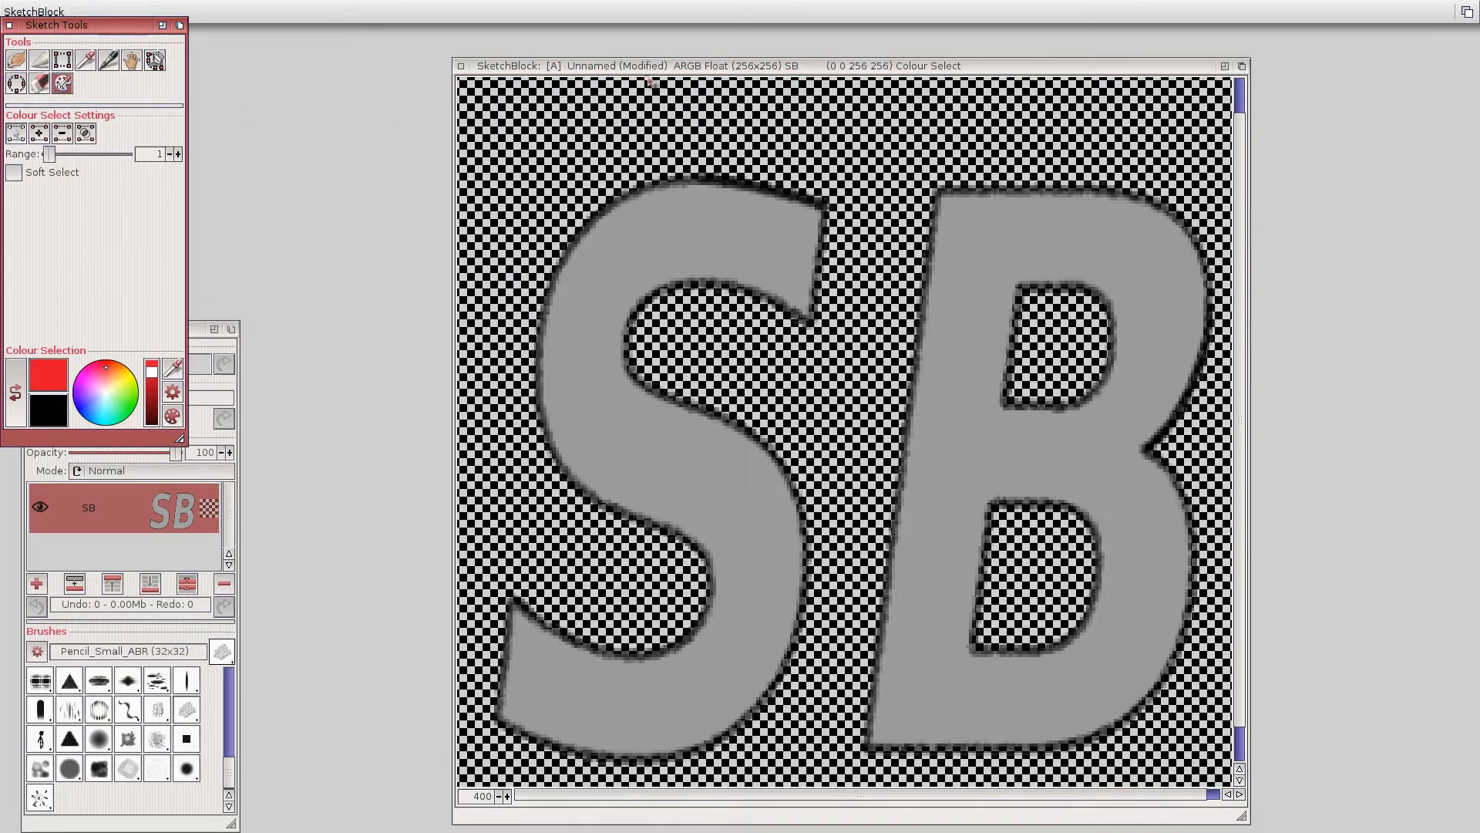
drag(52, 158, 66, 156)
click(649, 63)
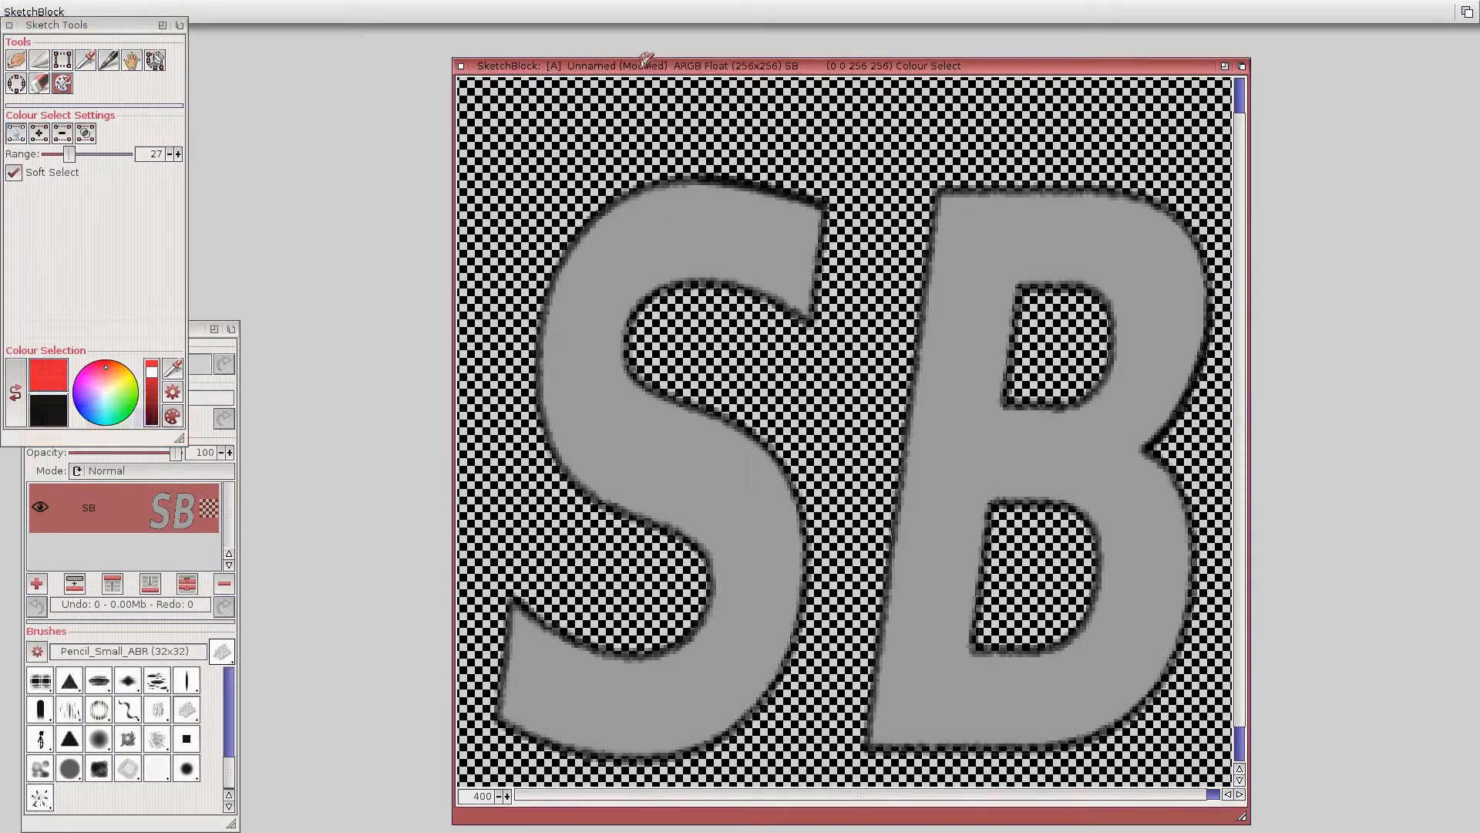
click(674, 233)
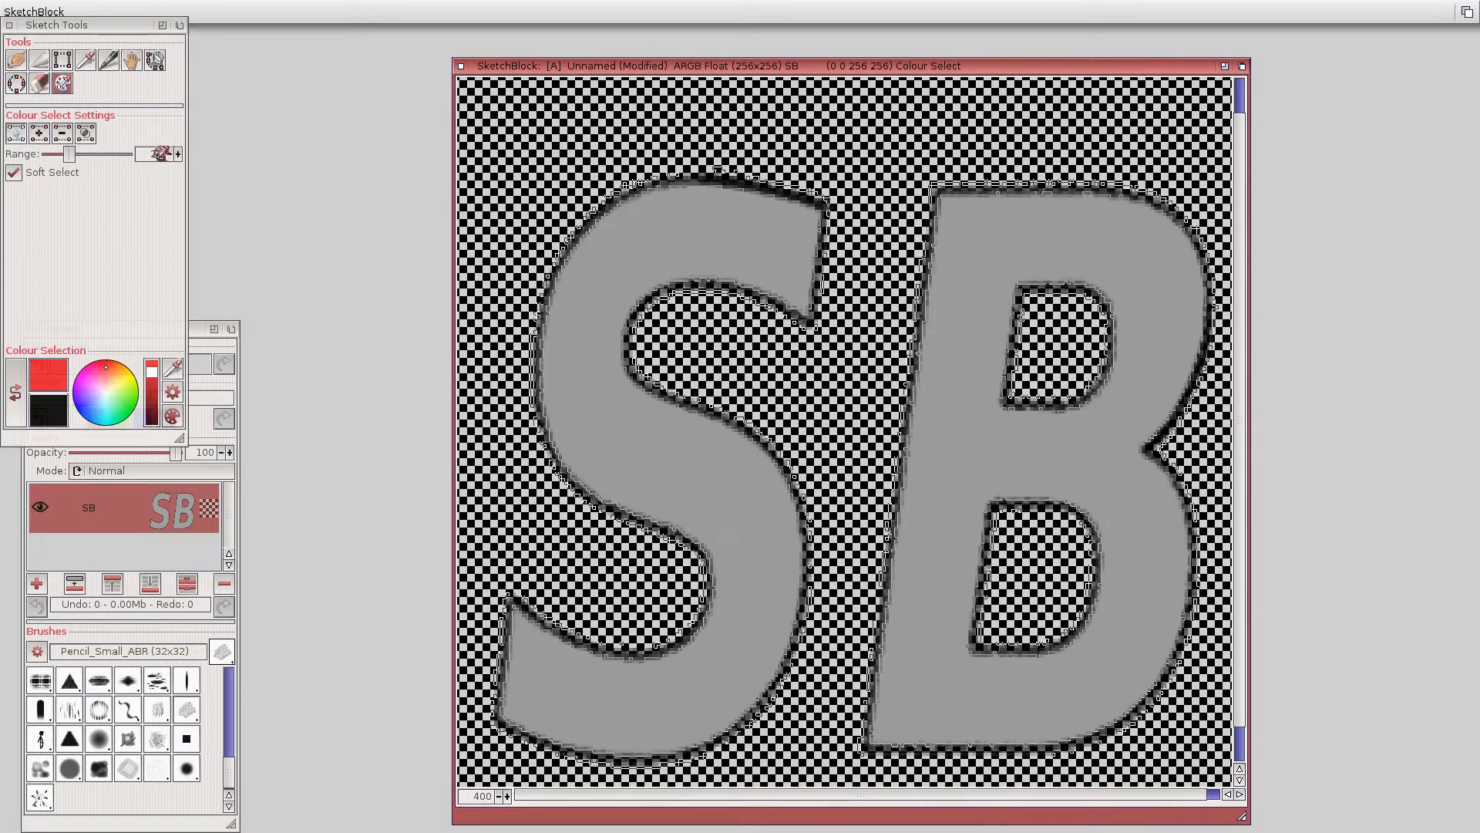
Change the Colour Select range and reselect the grey fill of the lettering.
click(160, 153)
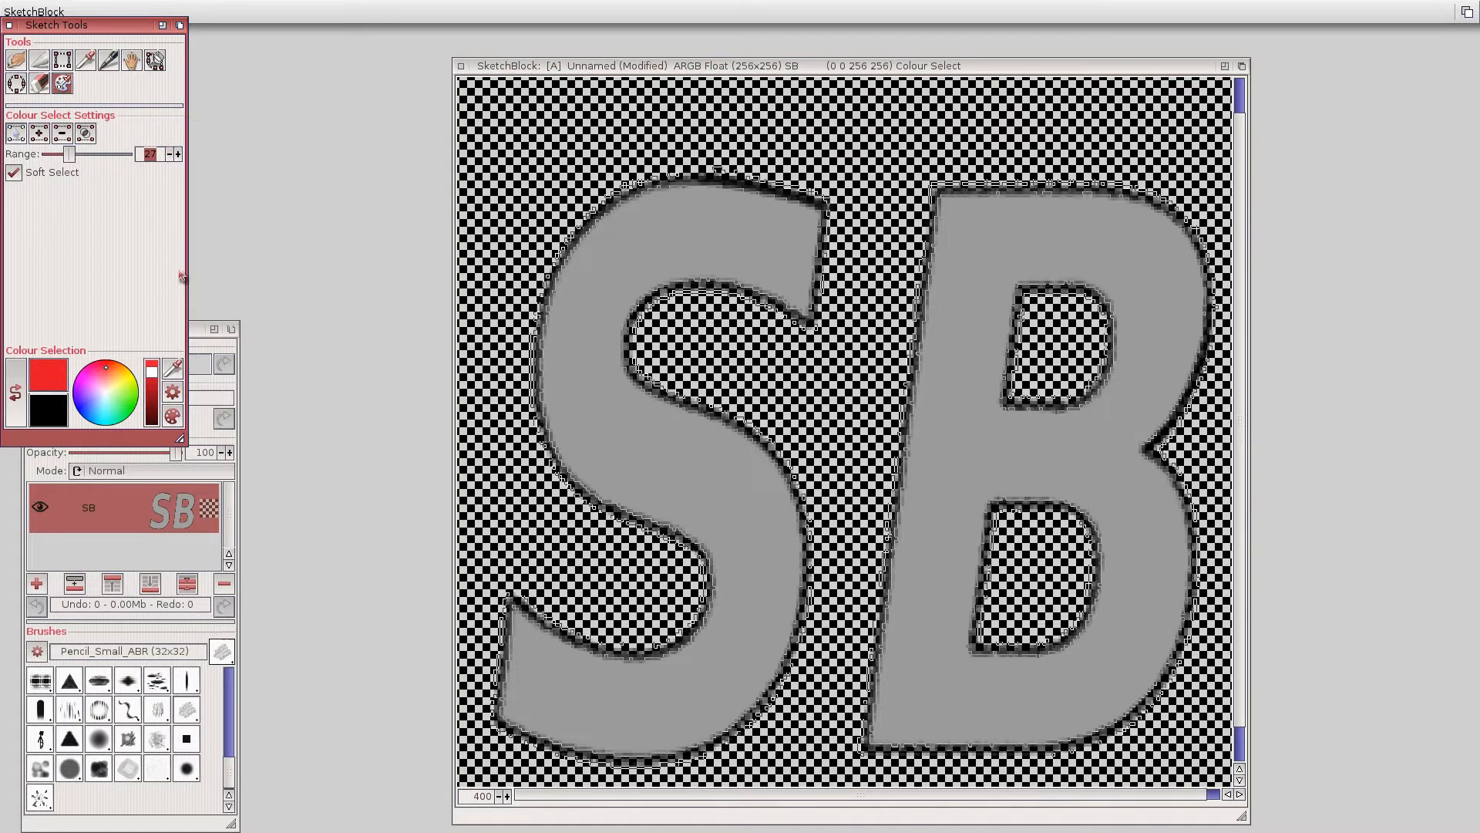
key(BackSpace)
key(Return)
click(617, 65)
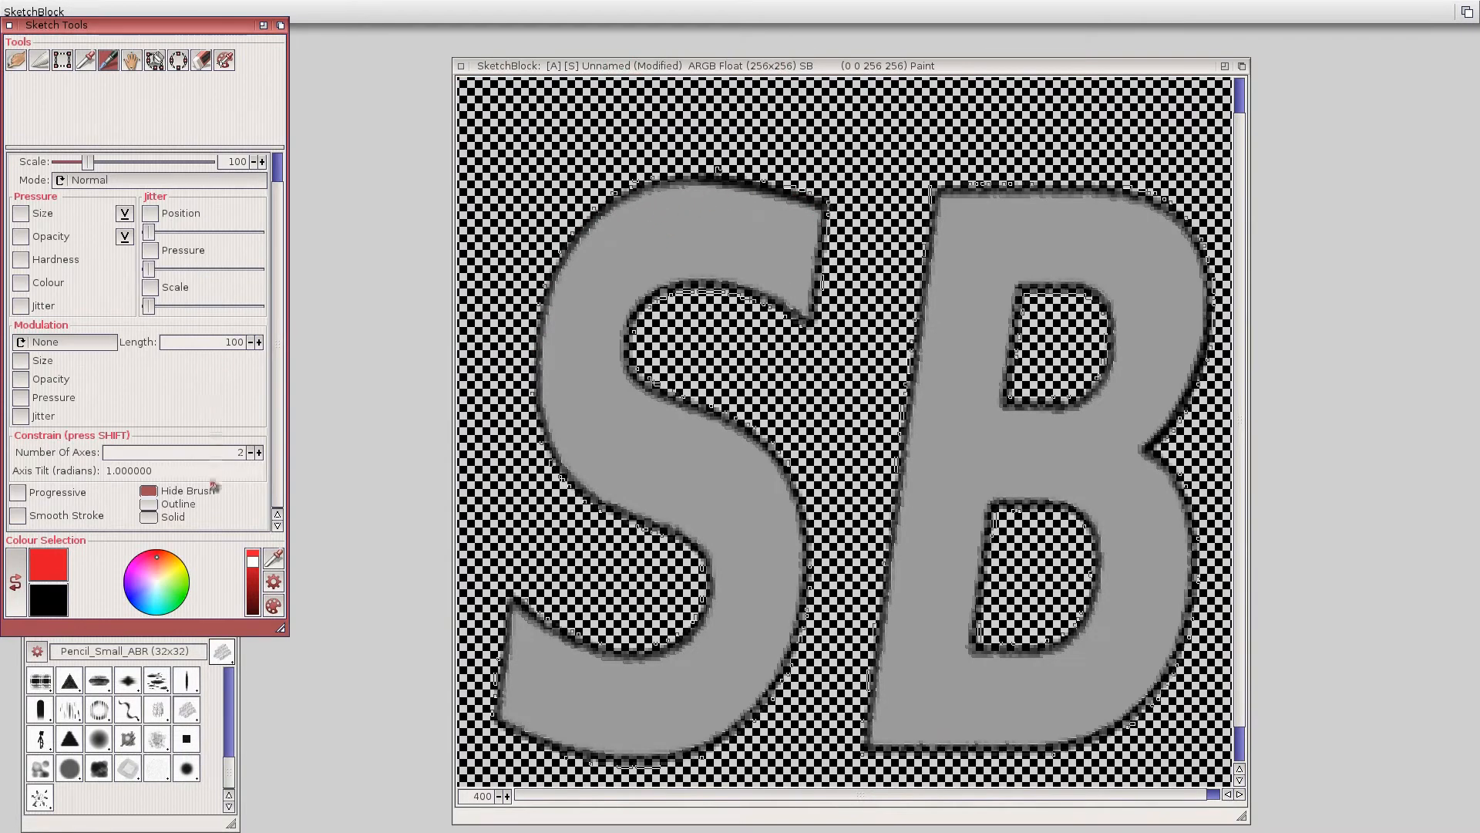
Paint a diagonal red pencil stroke across the upper left curve of the S inside the selection.
click(580, 62)
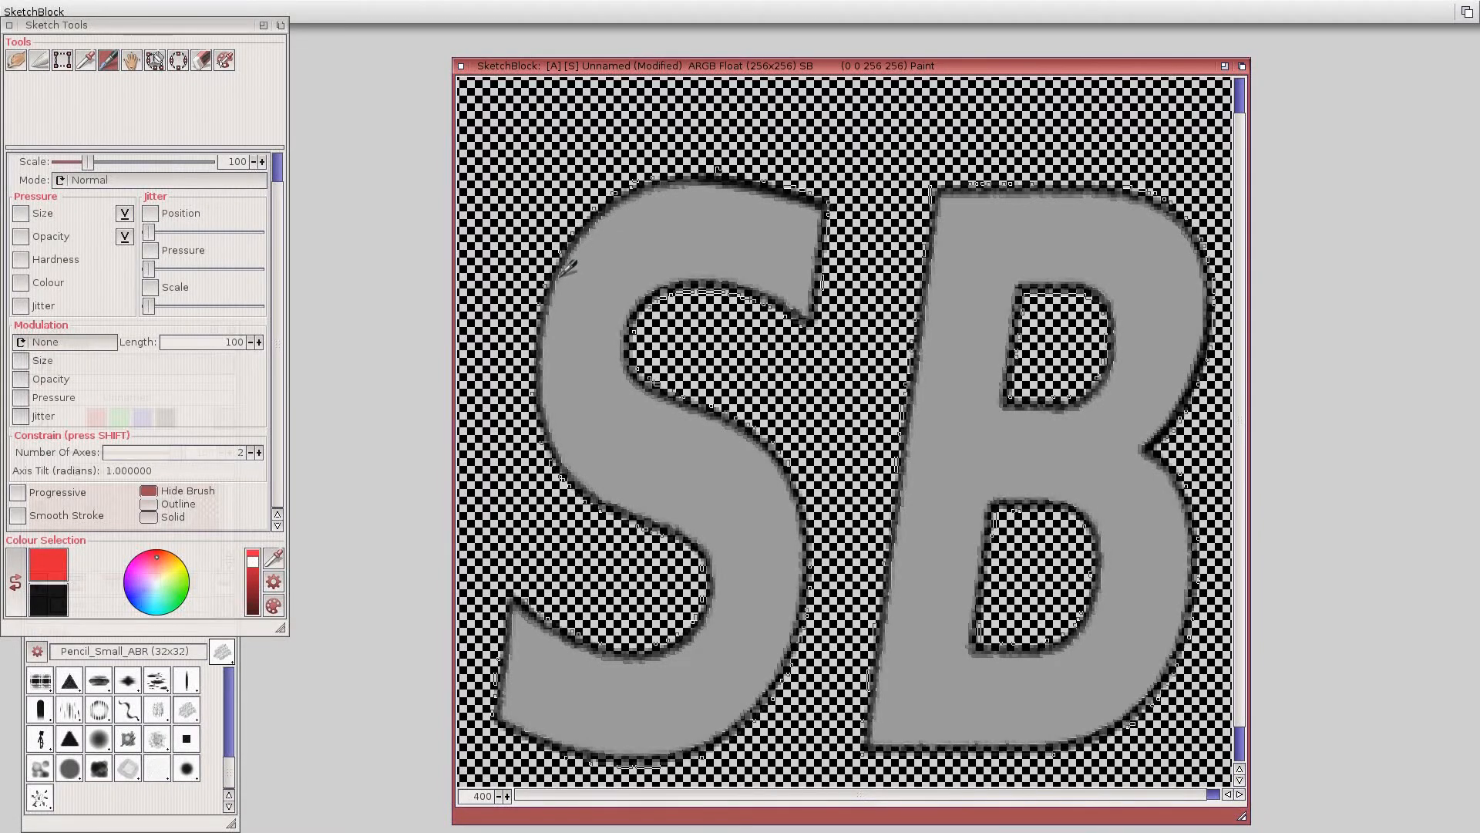
drag(565, 272, 709, 187)
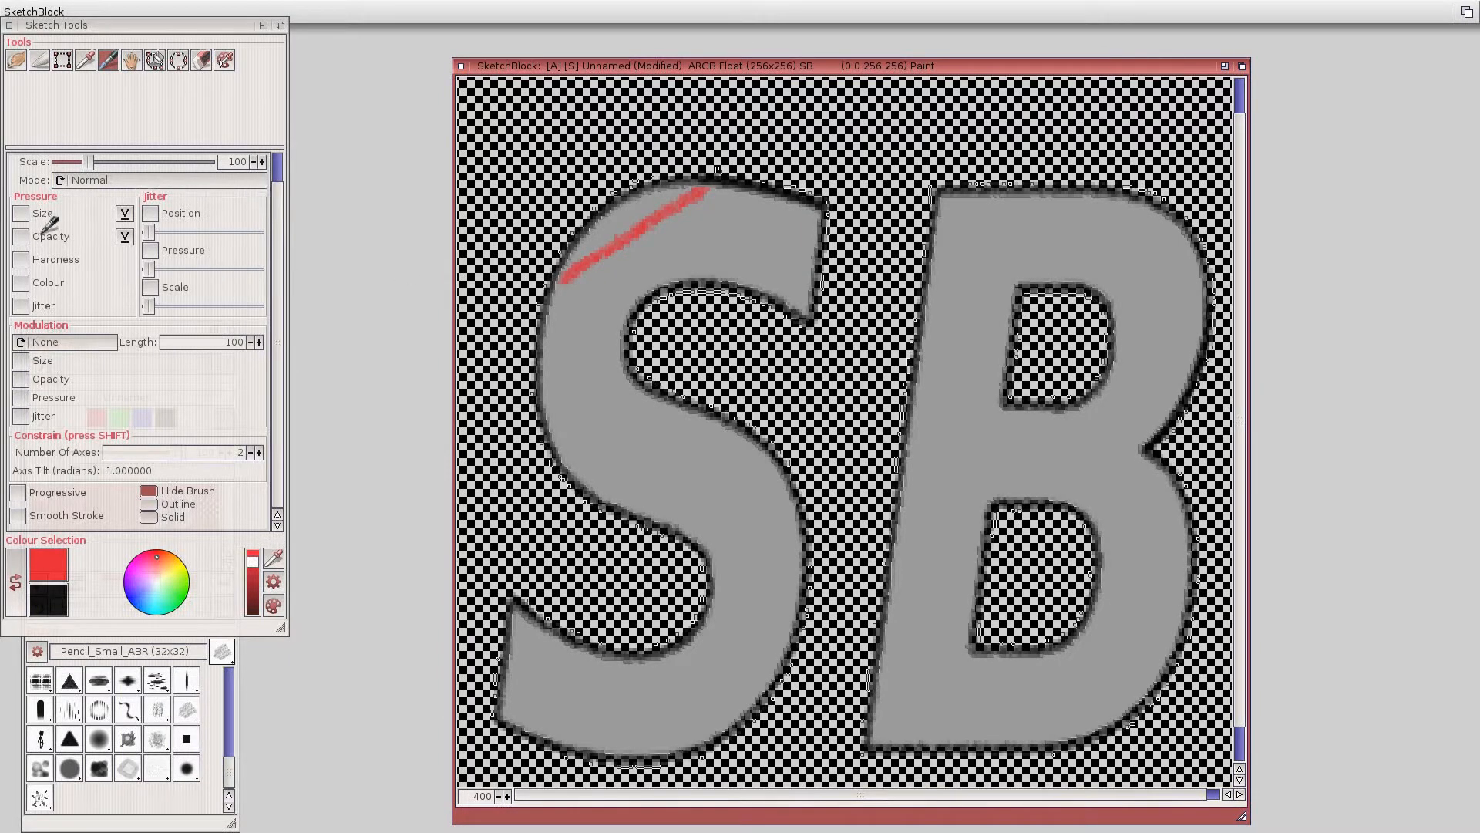
Make the brush size respond to pen pressure and raise the minimum of its pressure range.
click(29, 209)
click(127, 216)
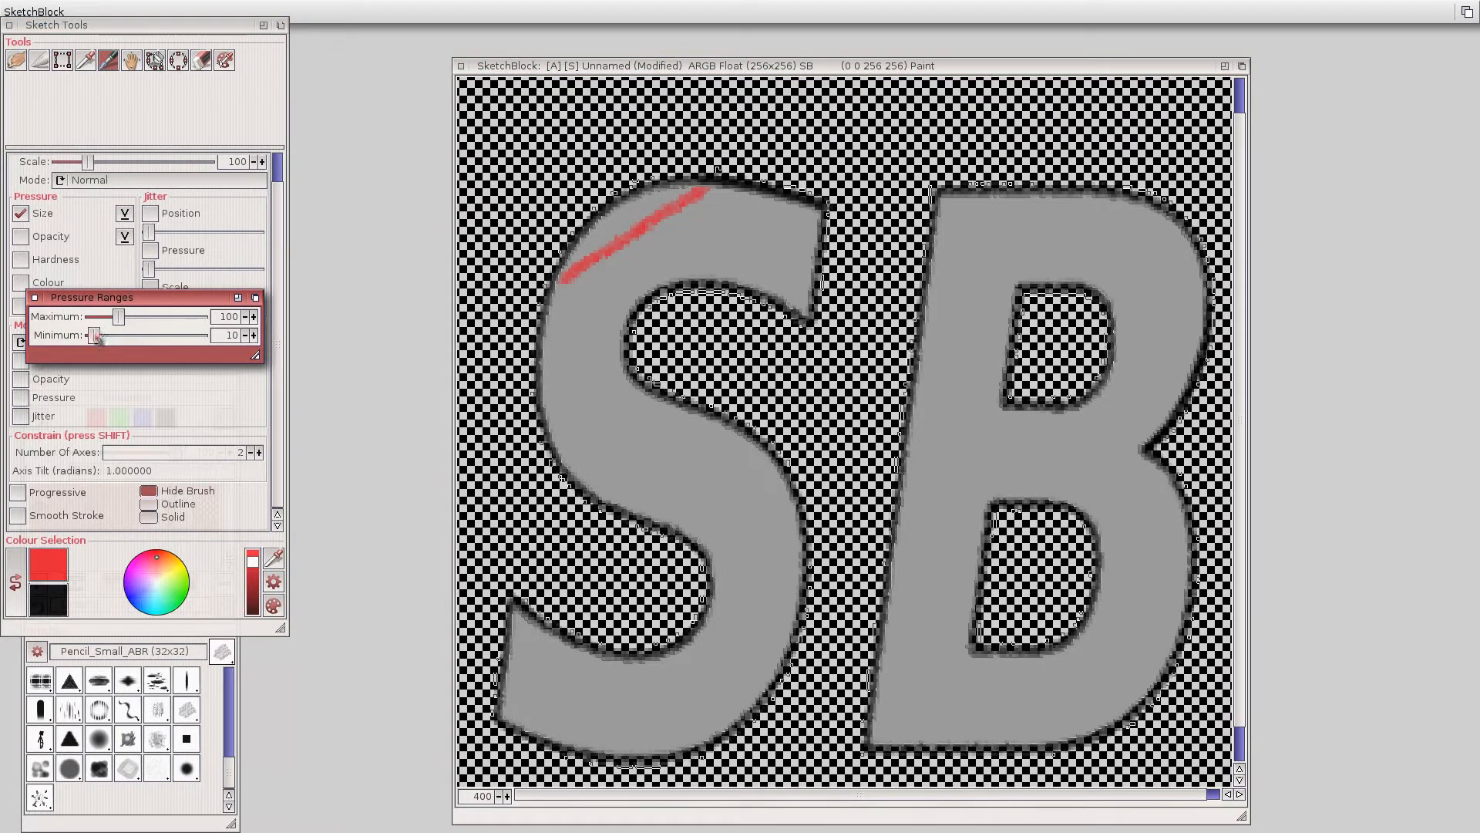
drag(96, 337, 130, 345)
click(36, 299)
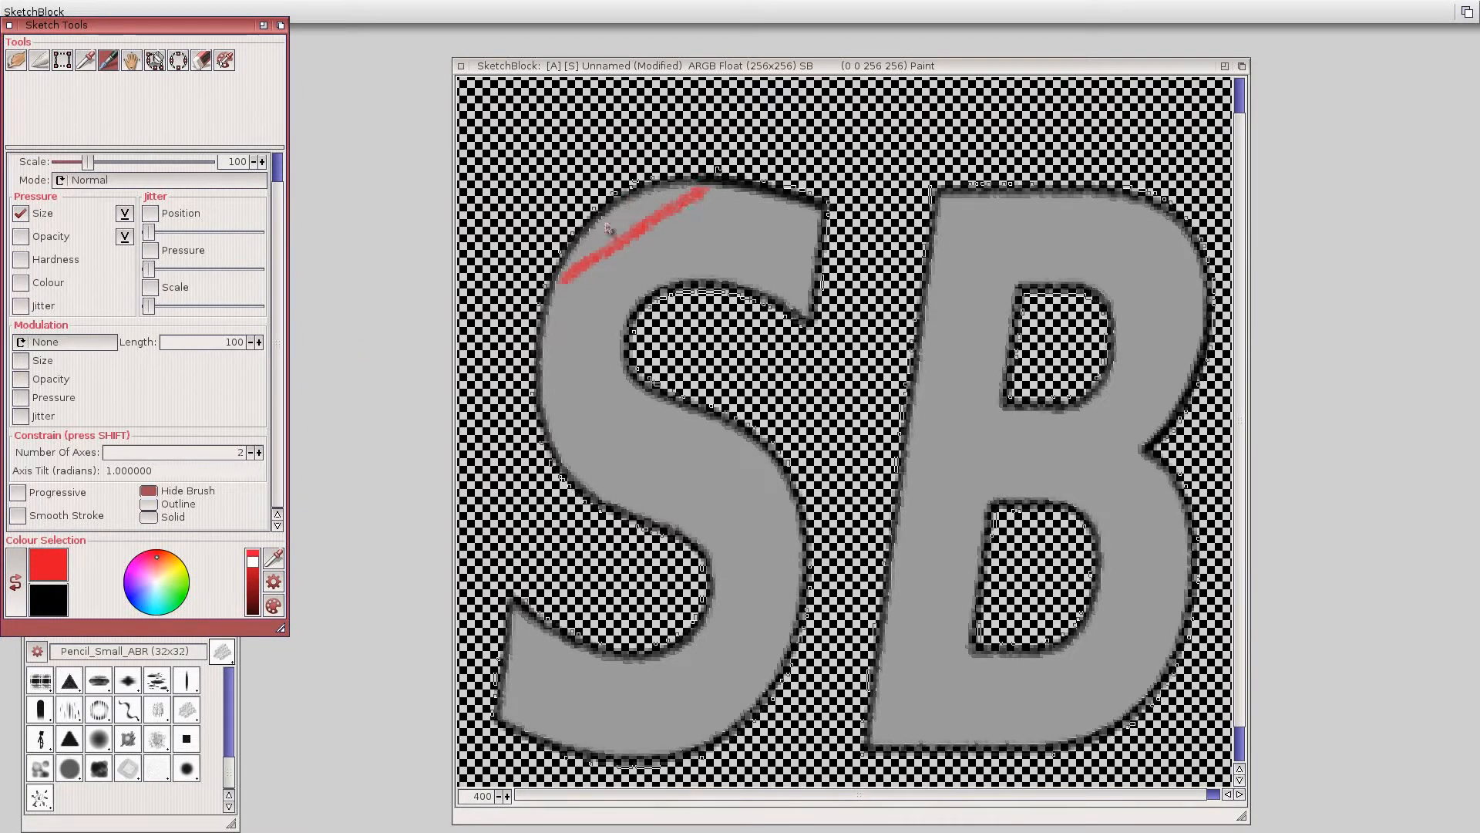
Hatch the upper curve and upper end of the S with parallel diagonal red pencil strokes.
click(583, 248)
mouse_move(582, 253)
mouse_down()
mouse_move(640, 202)
mouse_move(694, 185)
mouse_up()
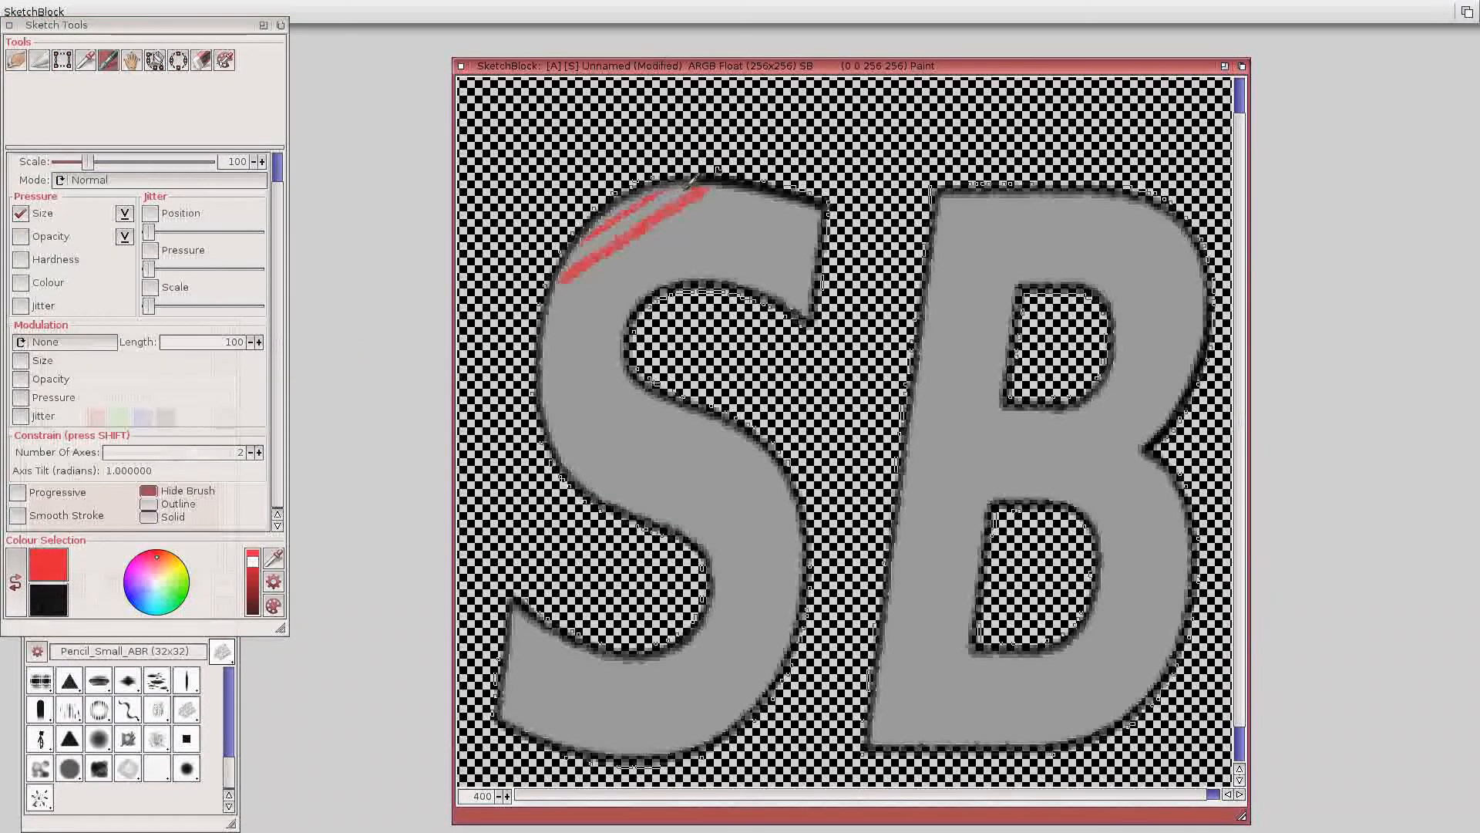
drag(554, 307, 742, 192)
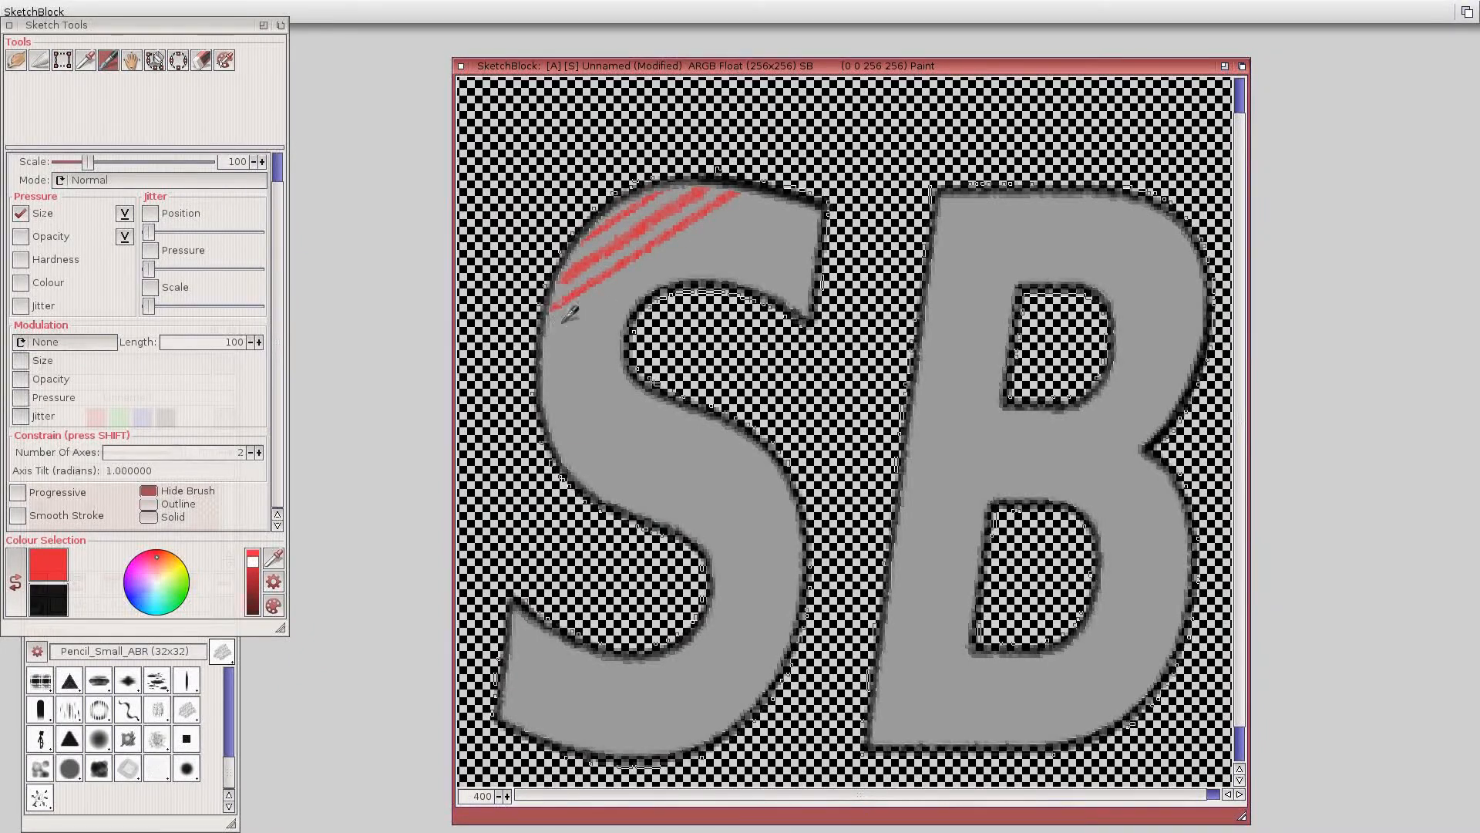
drag(547, 334, 767, 199)
drag(543, 362, 798, 207)
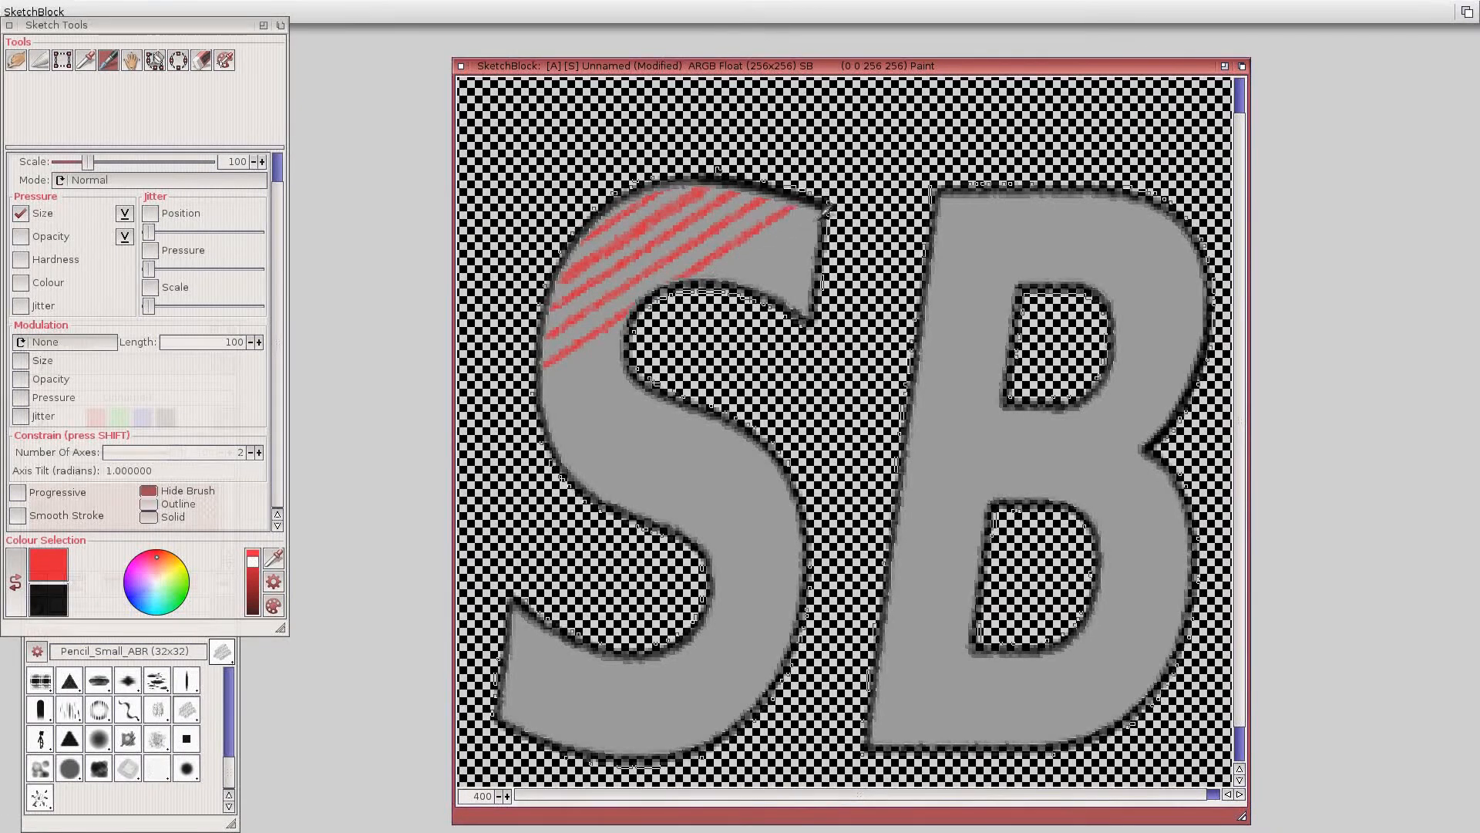
drag(546, 385, 635, 333)
drag(715, 289, 840, 222)
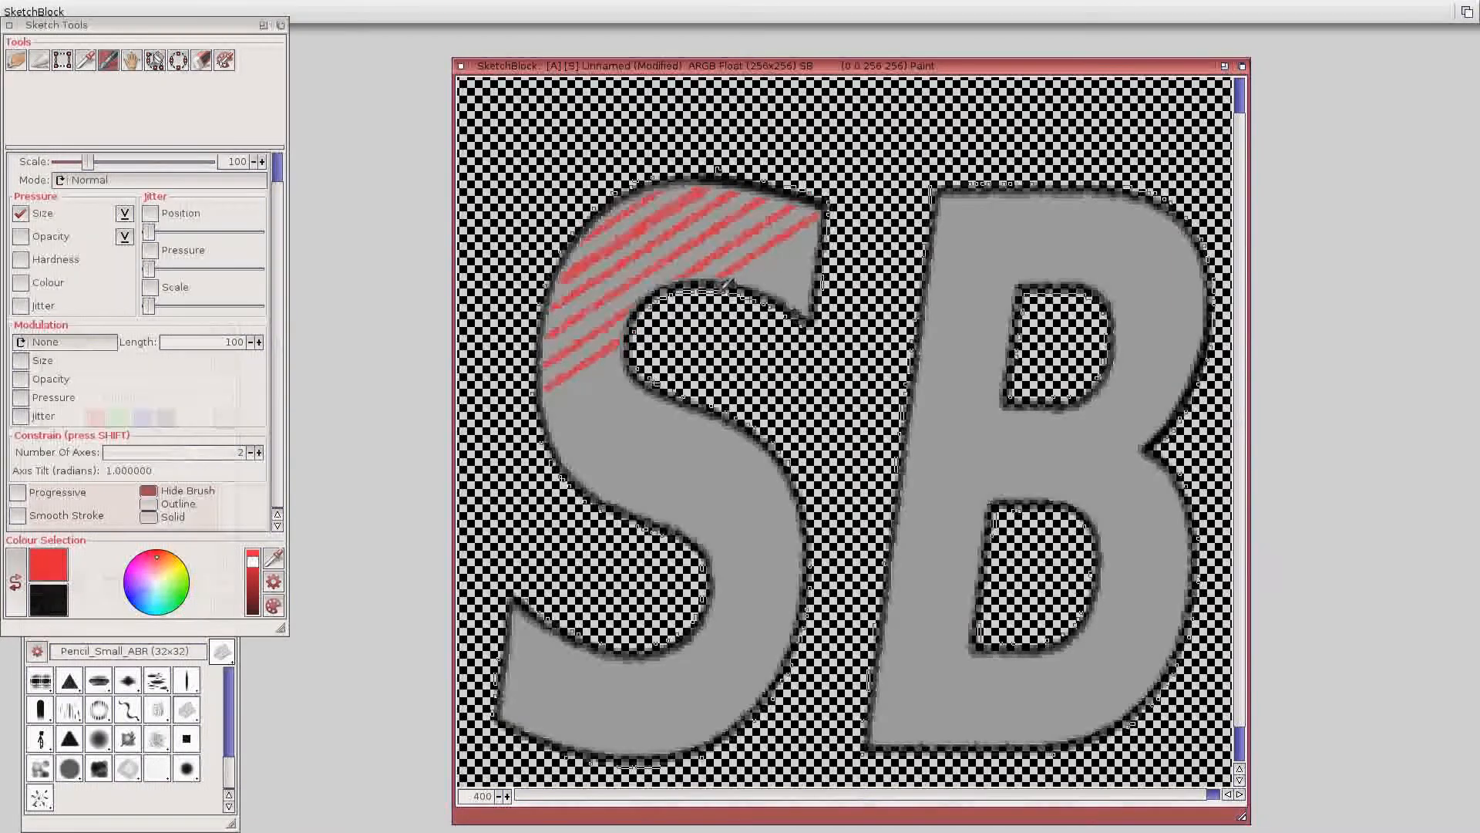
mouse_move(551, 414)
mouse_down()
mouse_move(825, 251)
mouse_move(835, 228)
mouse_up()
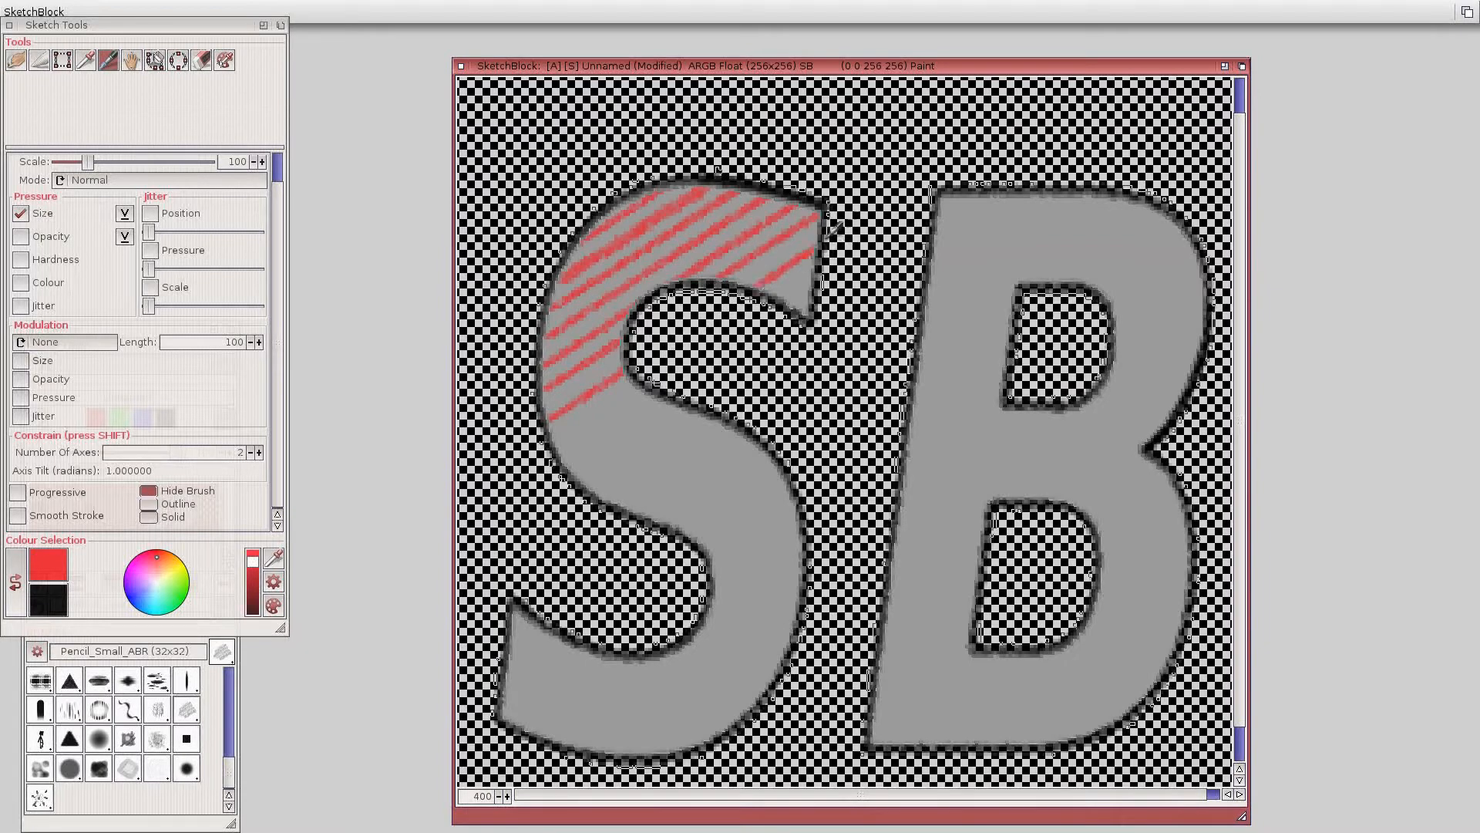
drag(774, 295, 817, 276)
drag(555, 447, 661, 382)
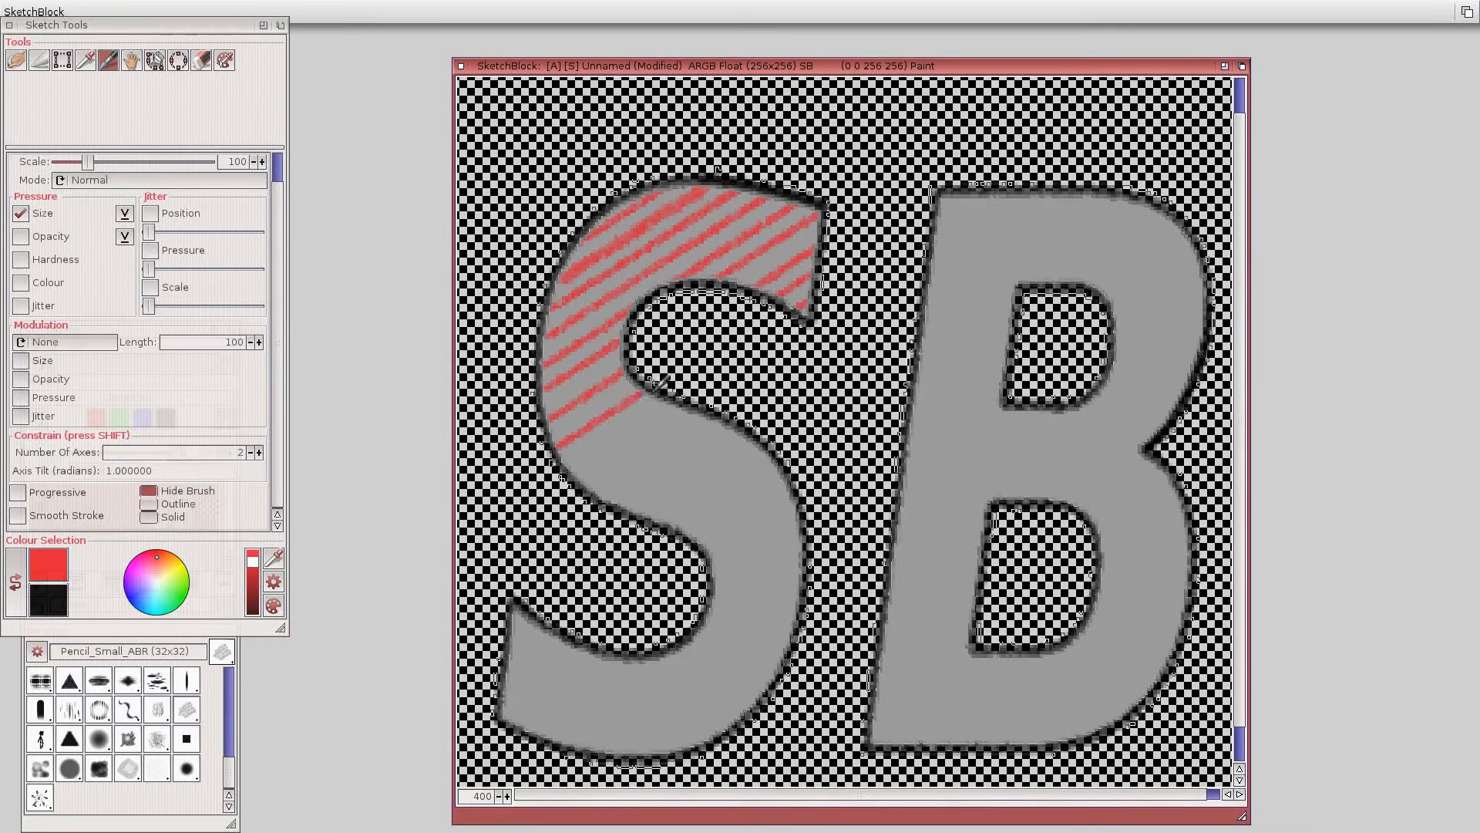
Continue the diagonal red hatching through the middle of the S and down its lower right curve.
drag(572, 453, 700, 402)
drag(586, 473, 702, 422)
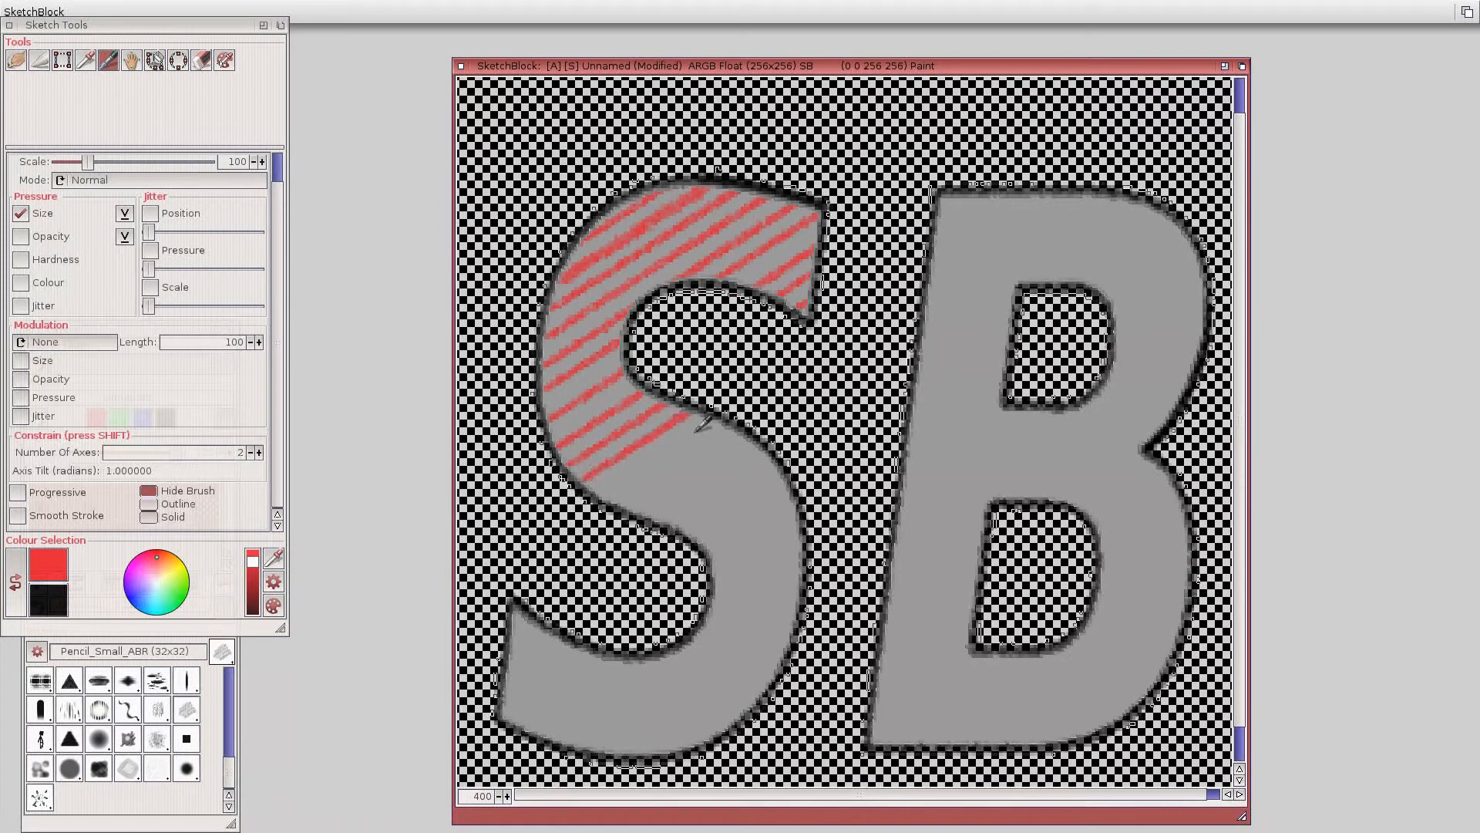
drag(613, 479, 736, 418)
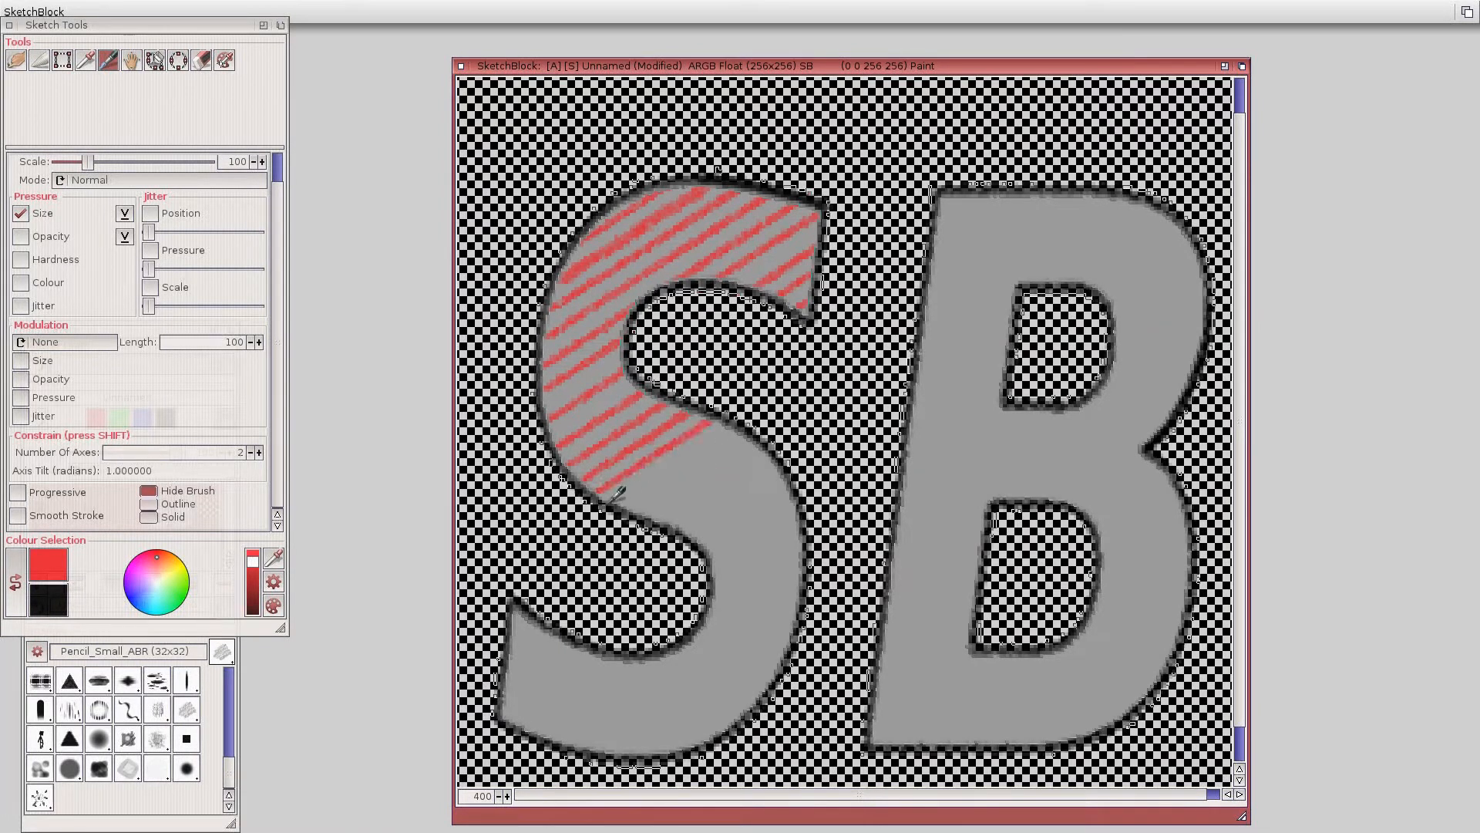
drag(613, 497, 736, 429)
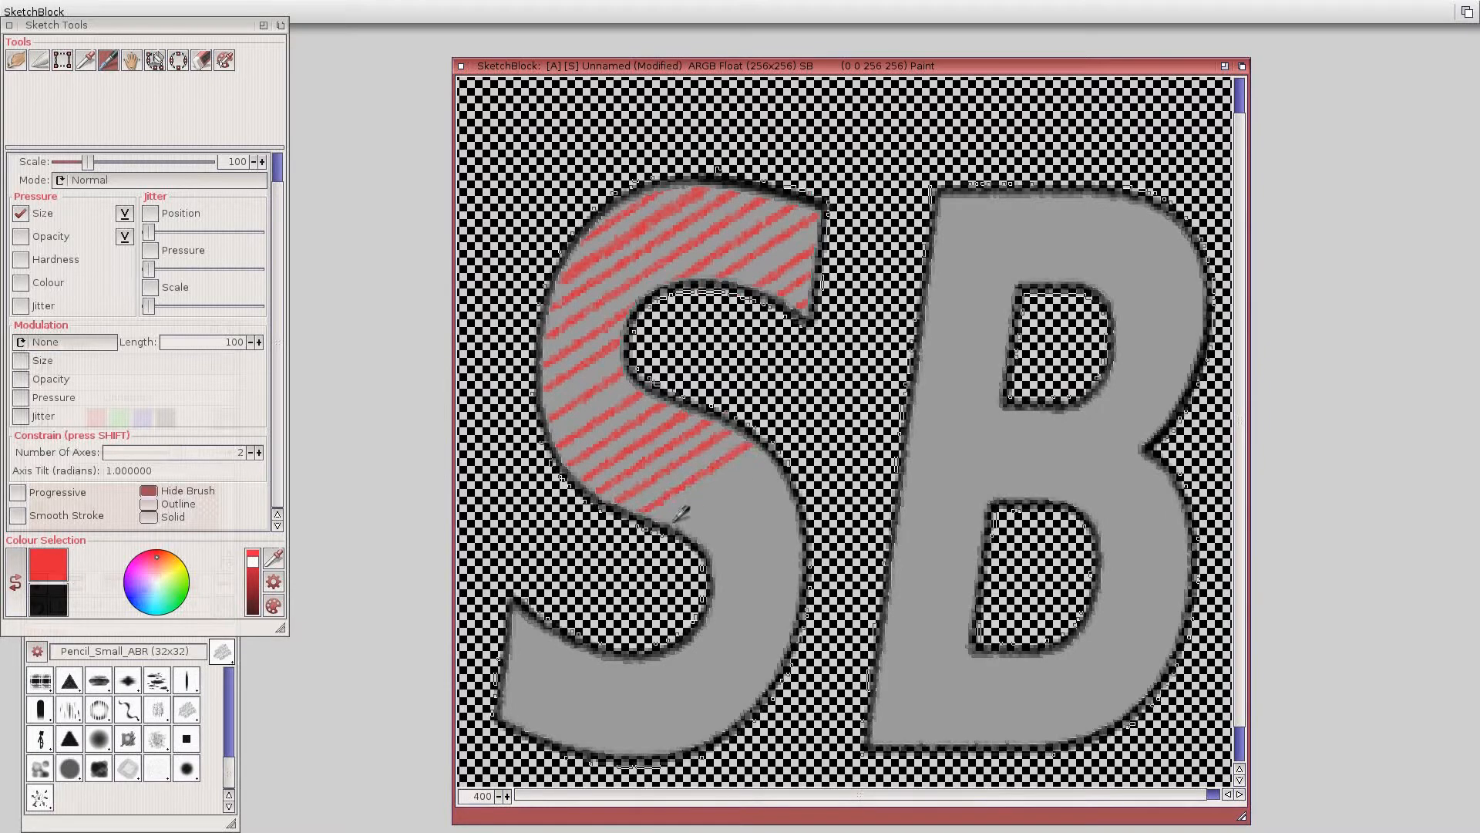
drag(682, 511, 781, 461)
drag(672, 515, 775, 459)
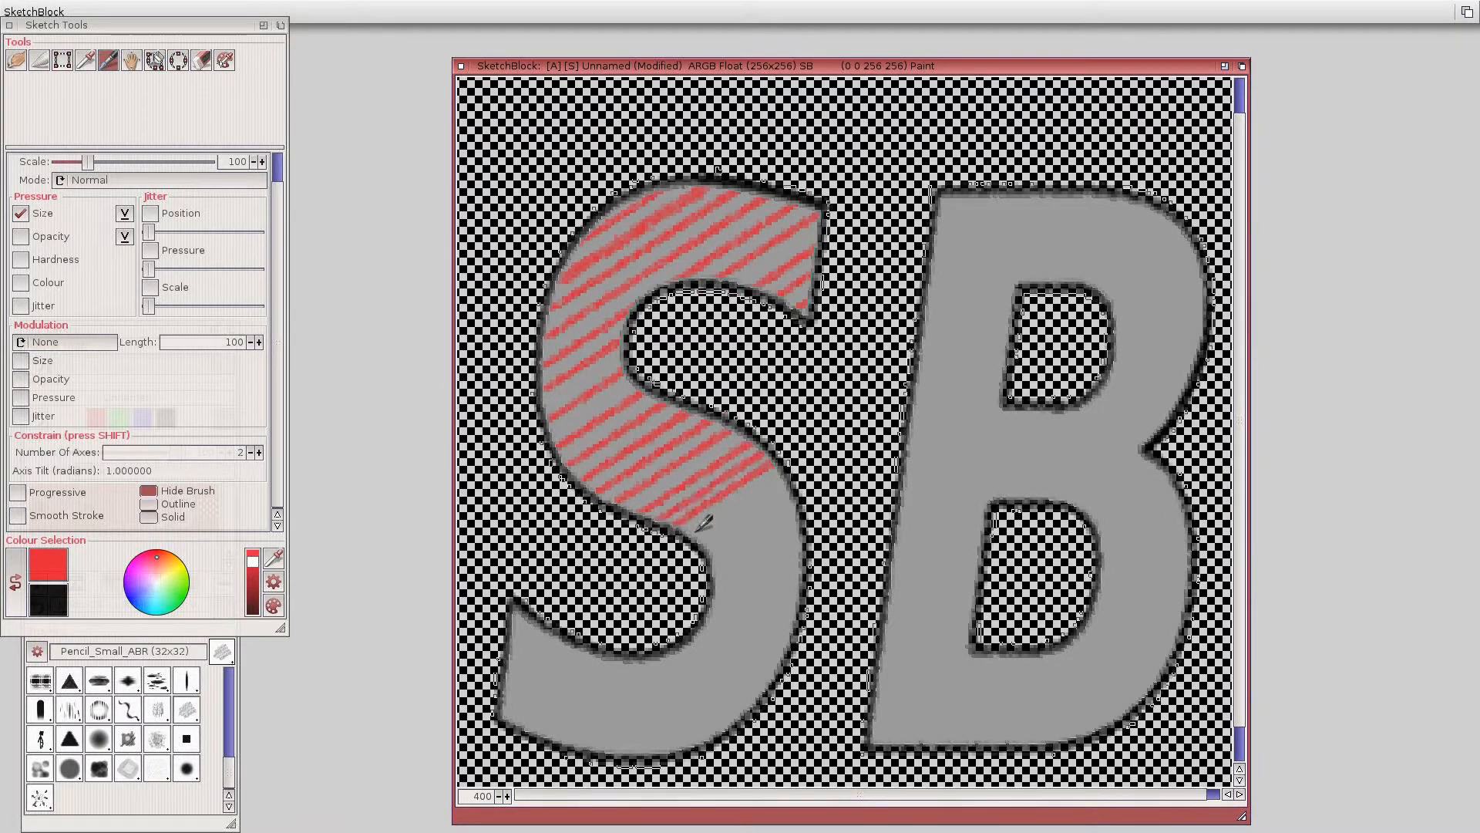
drag(693, 534, 794, 474)
drag(675, 509, 689, 530)
drag(714, 542, 806, 495)
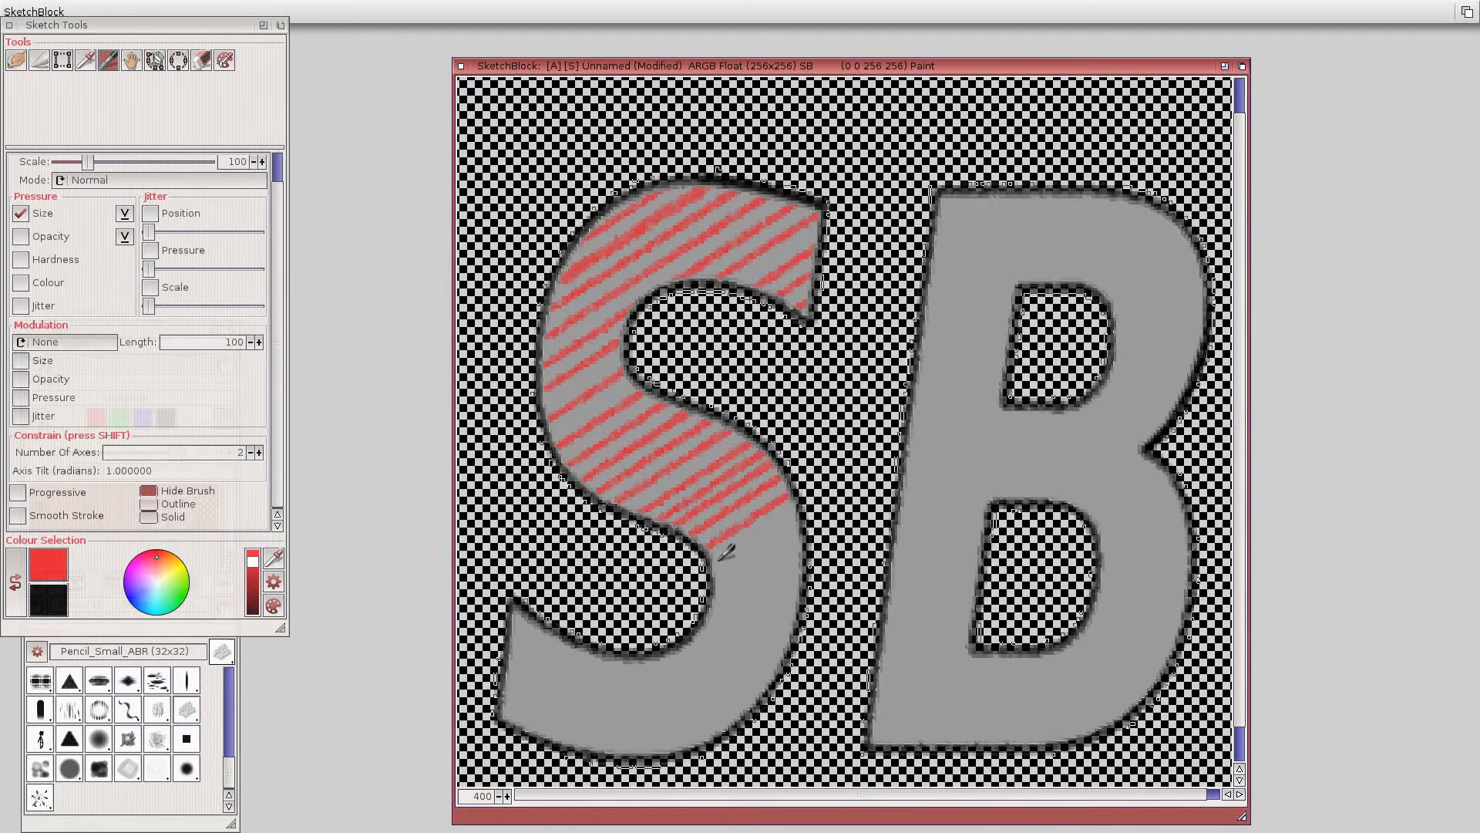
drag(719, 557, 799, 516)
drag(719, 592, 802, 542)
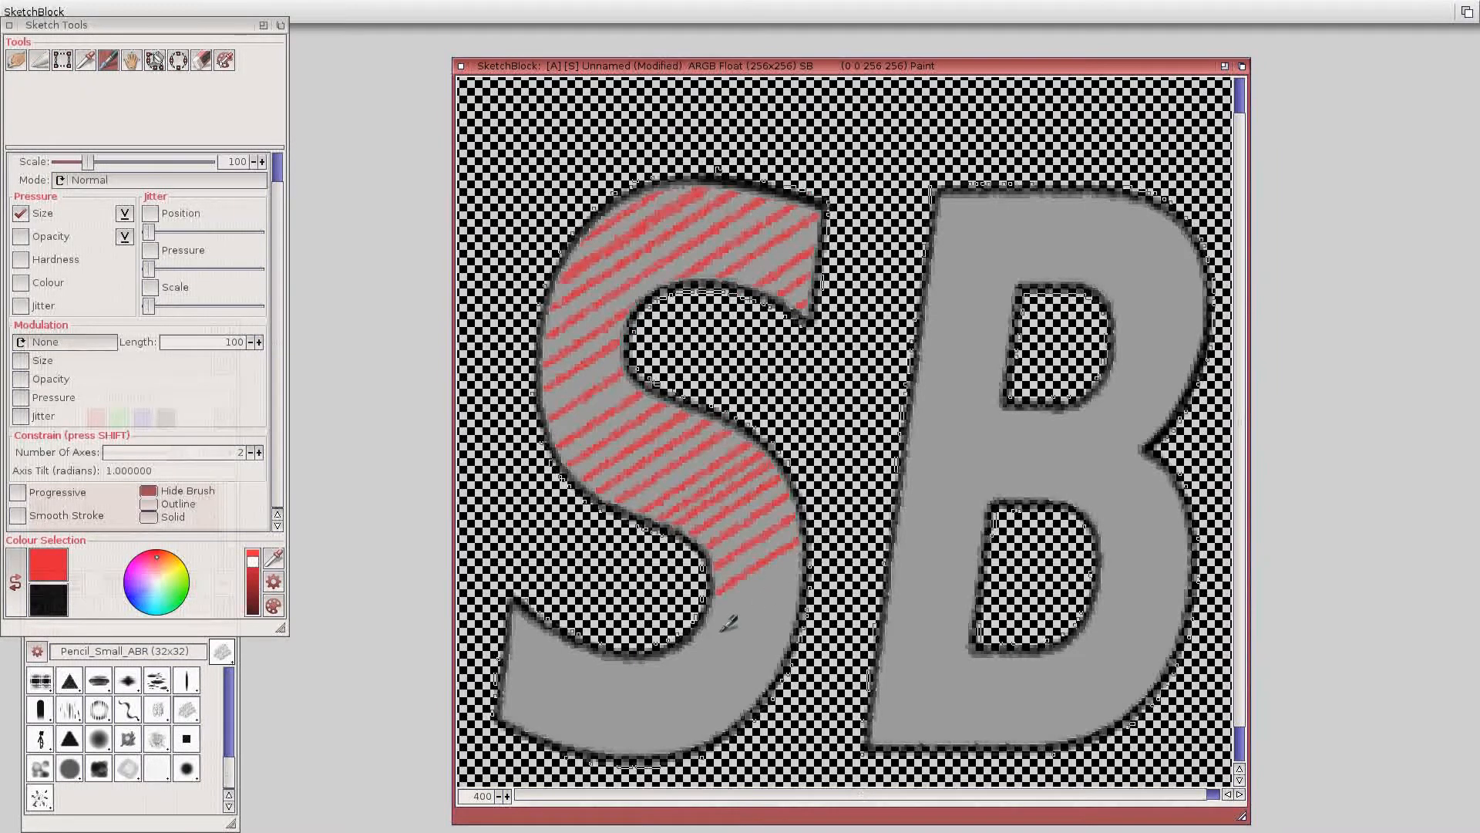
drag(712, 621, 802, 567)
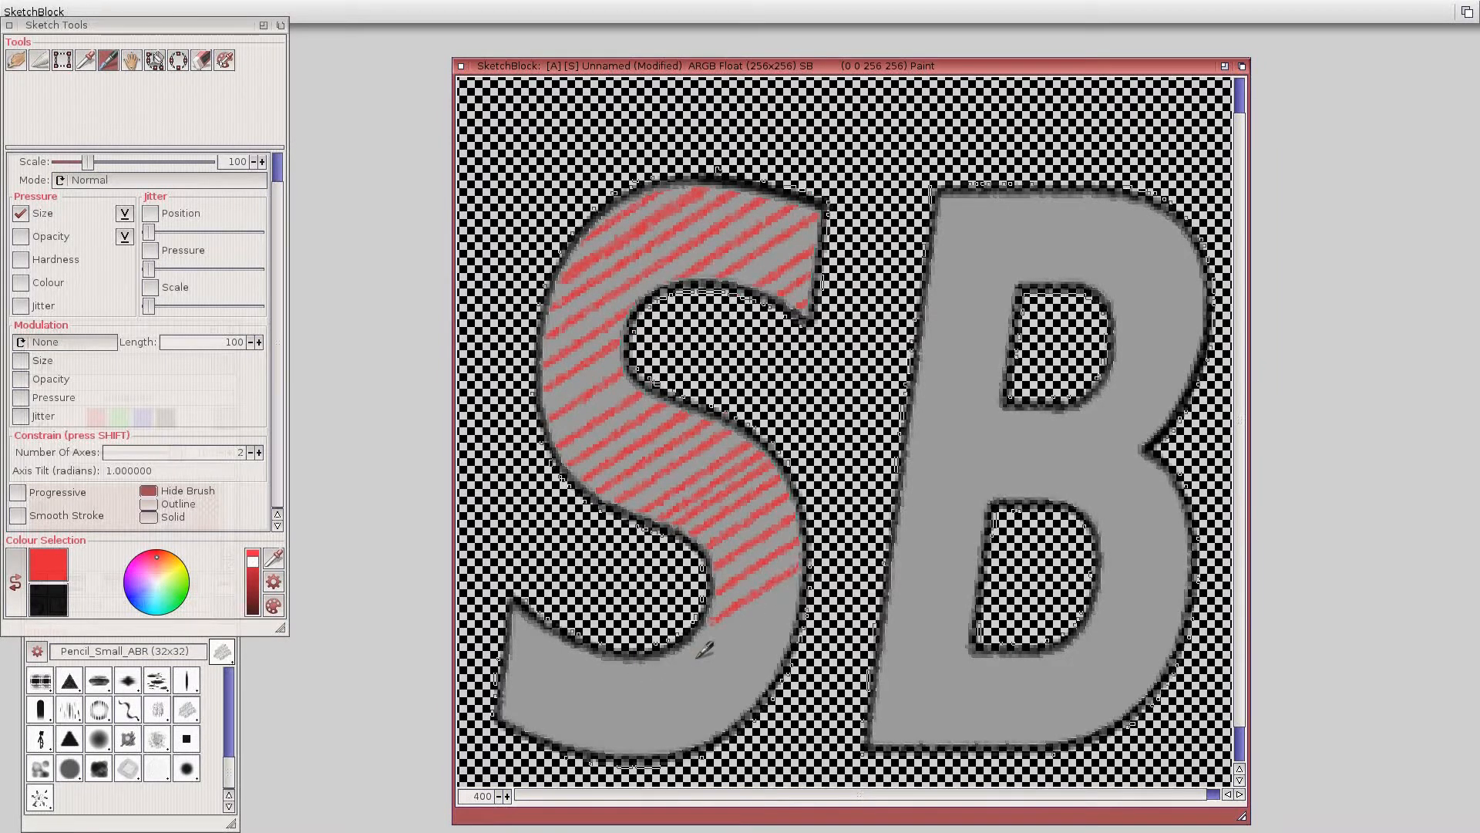
Fill the lower end and bottom curve of the S with matching diagonal red pencil strokes.
mouse_move(512, 635)
mouse_down()
mouse_move(567, 595)
mouse_move(570, 623)
mouse_up()
drag(504, 683, 569, 641)
mouse_move(507, 700)
mouse_down()
mouse_move(593, 651)
mouse_move(618, 663)
mouse_up()
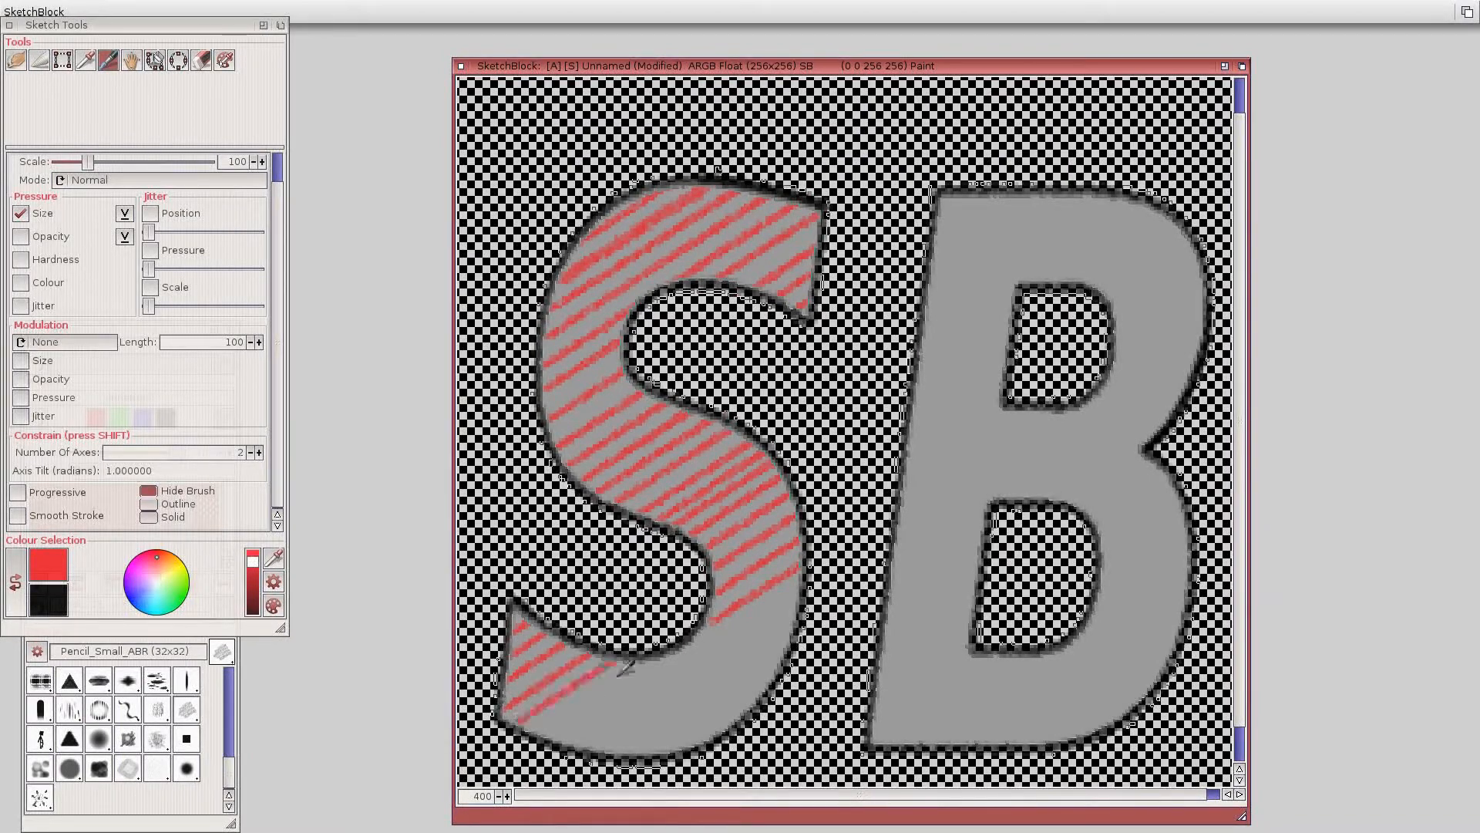
drag(536, 725, 507, 698)
drag(532, 726, 652, 668)
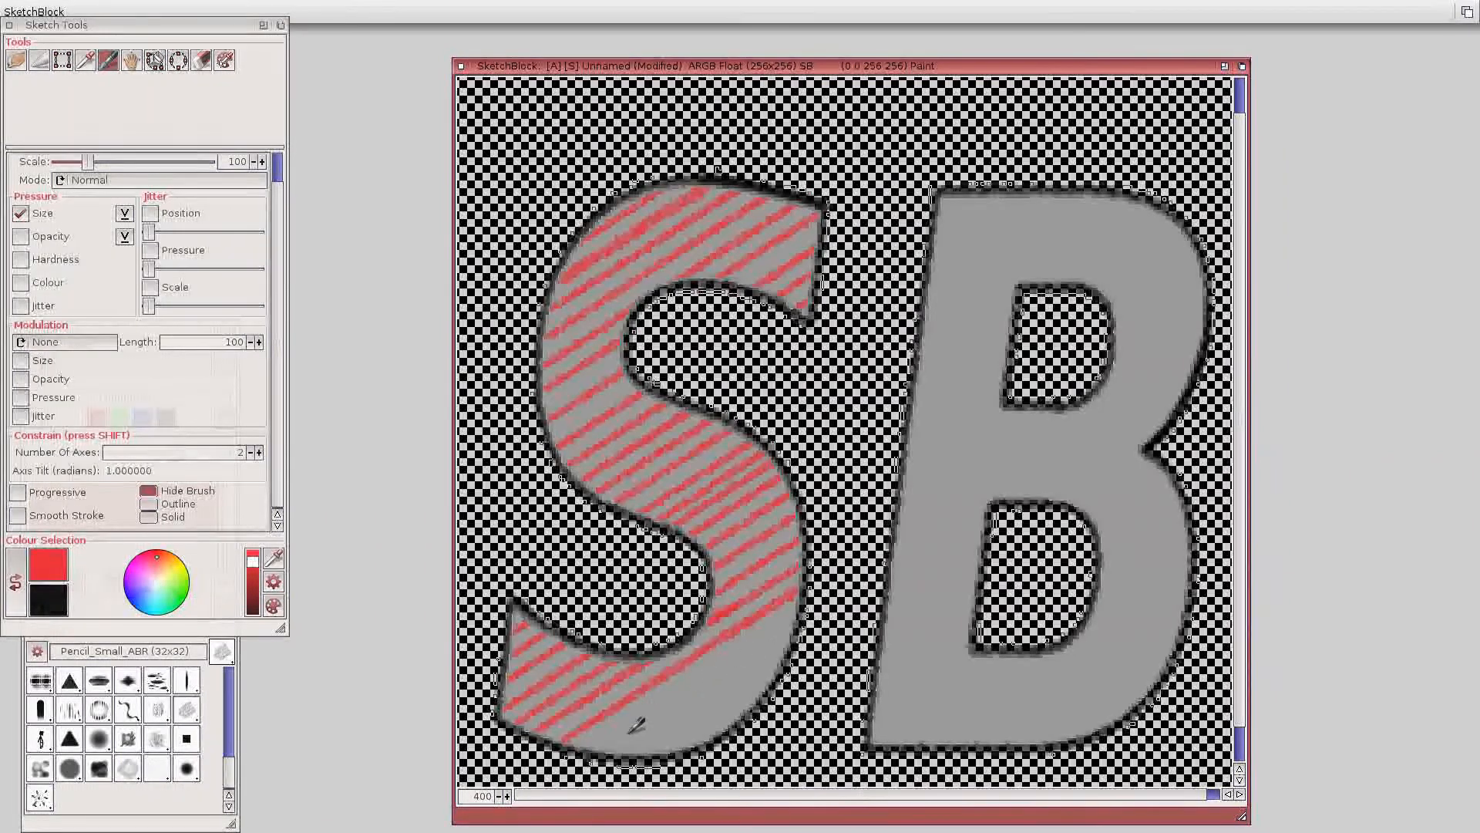
drag(586, 741, 763, 655)
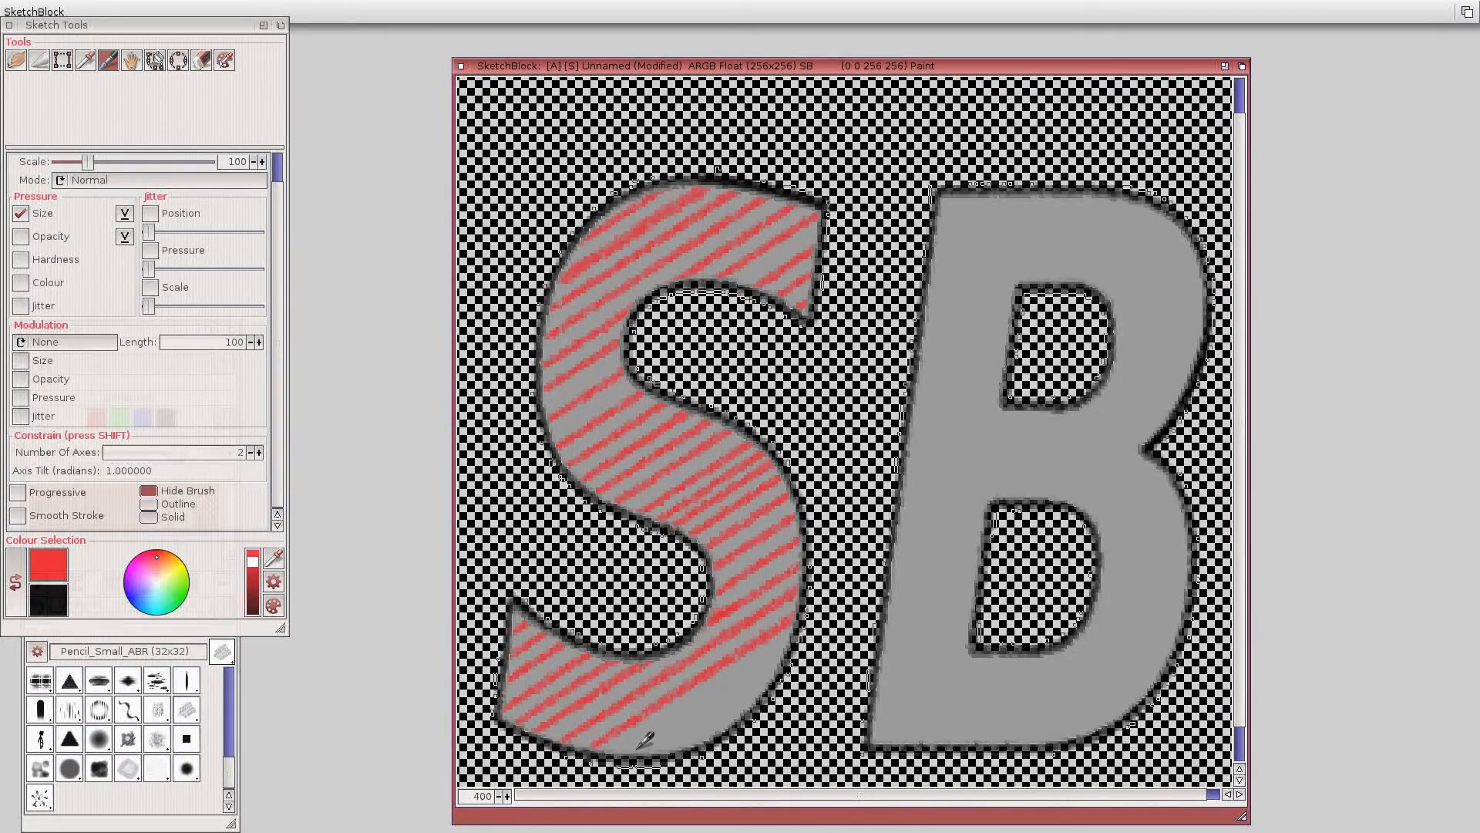
drag(648, 733, 794, 677)
drag(691, 740, 778, 694)
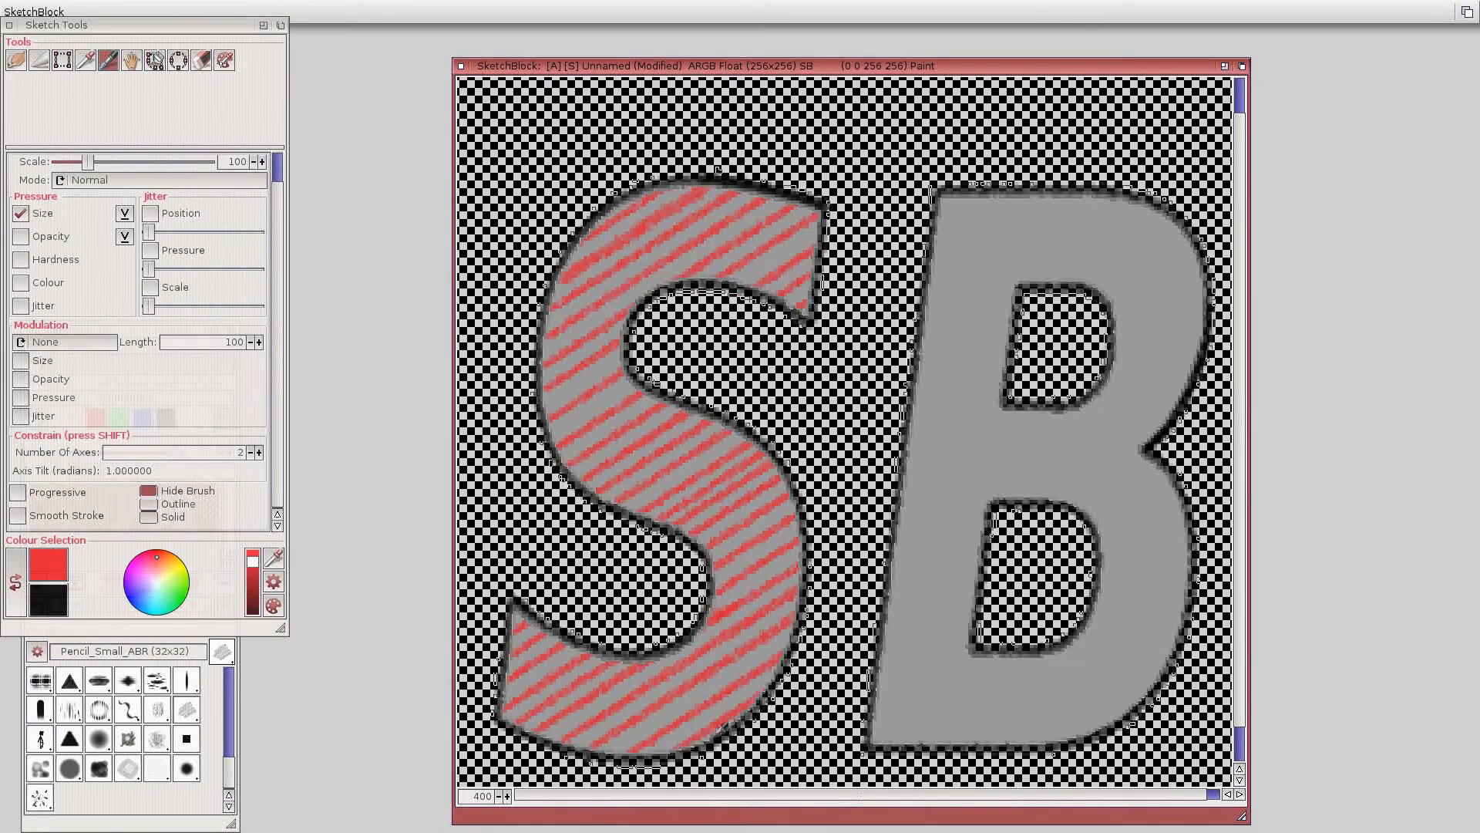
Hatch the top of the B and its upper stem with parallel diagonal red pencil strokes.
drag(941, 221, 1009, 199)
drag(934, 269, 1049, 198)
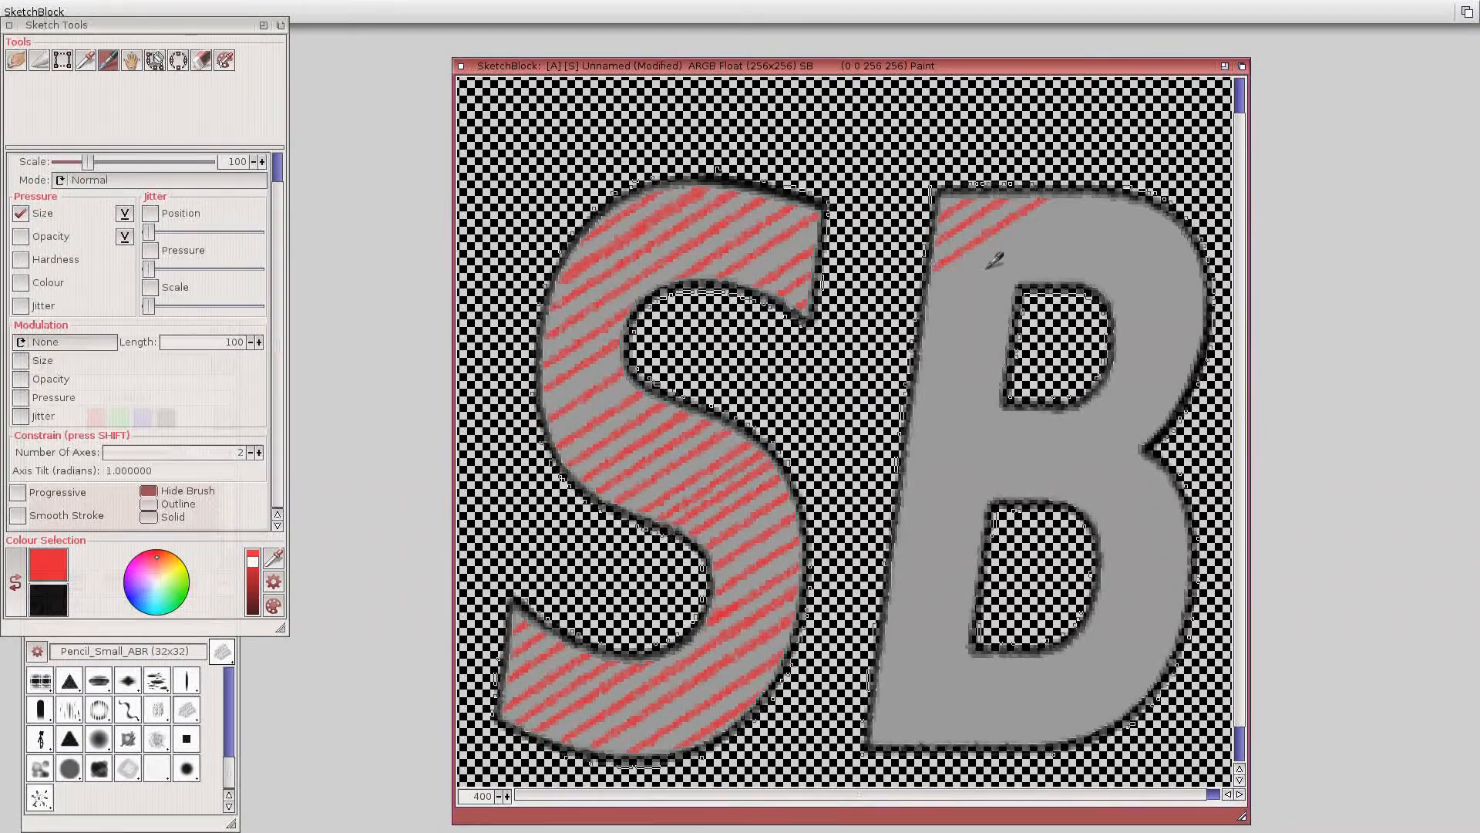
drag(931, 299, 1091, 199)
drag(921, 330, 1093, 217)
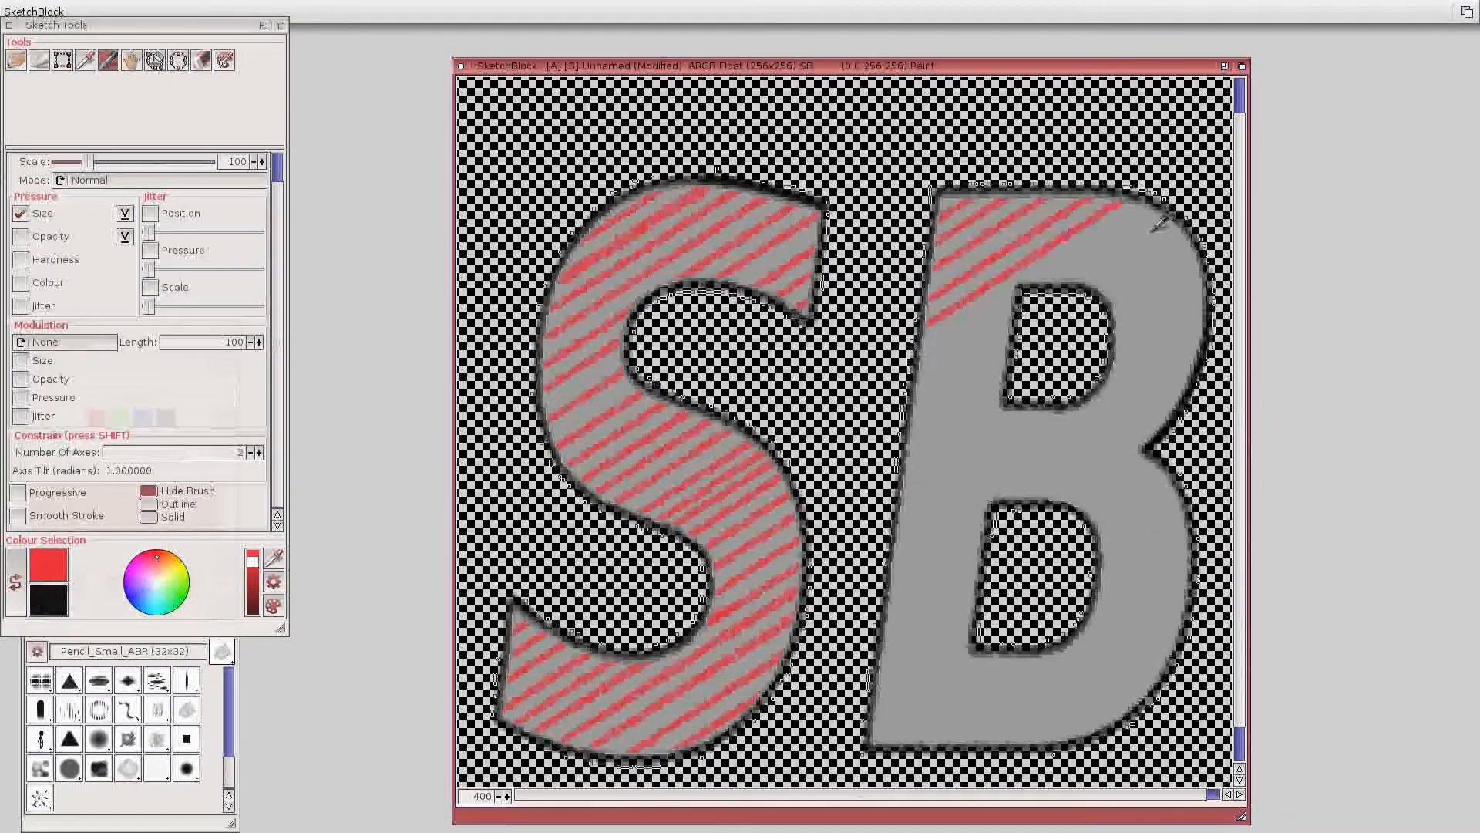
mouse_move(923, 353)
mouse_down()
mouse_move(1060, 293)
mouse_move(1153, 210)
mouse_up()
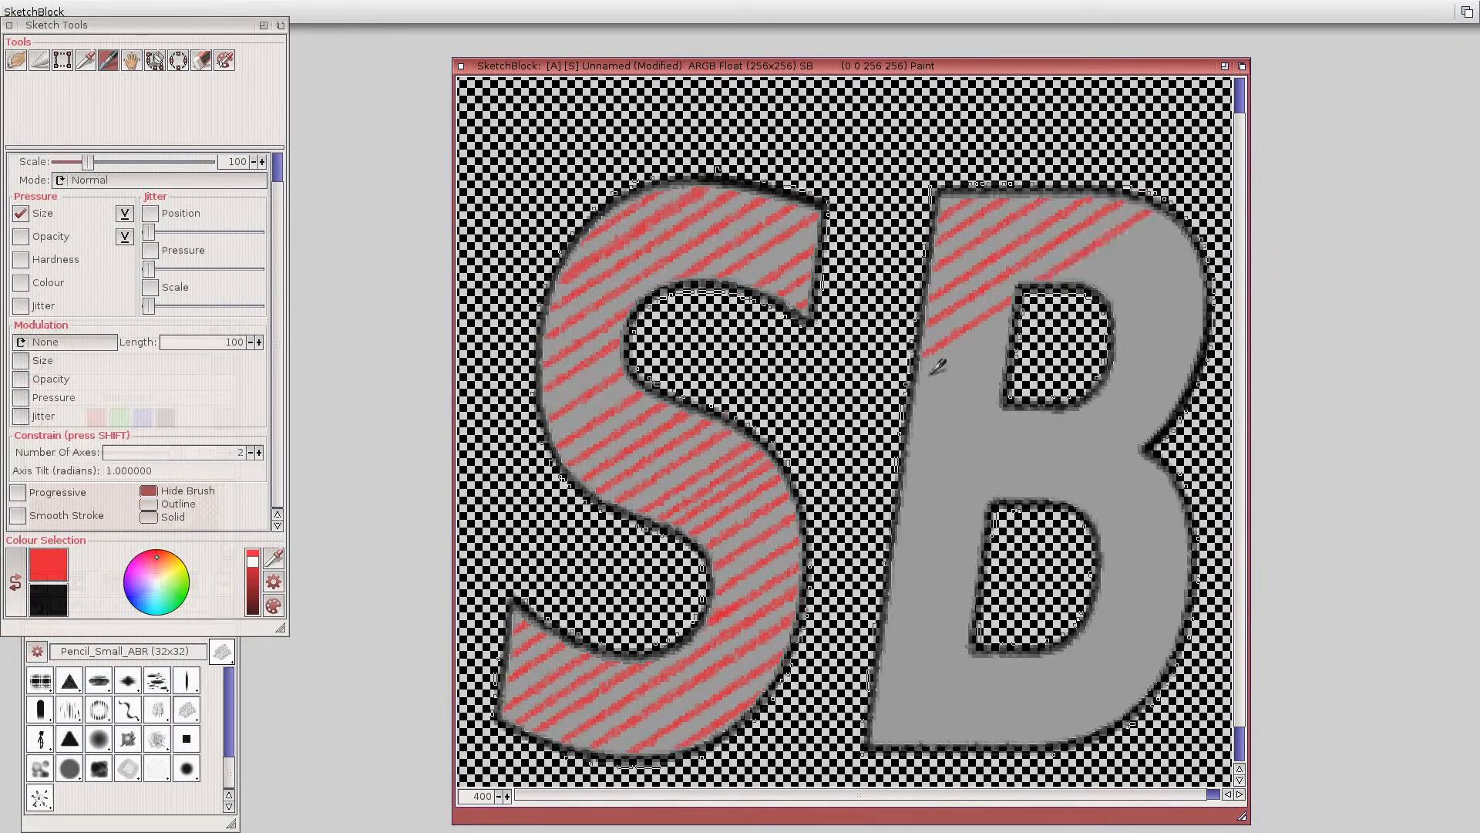
mouse_move(936, 367)
mouse_down()
mouse_move(1164, 285)
mouse_move(1170, 226)
mouse_up()
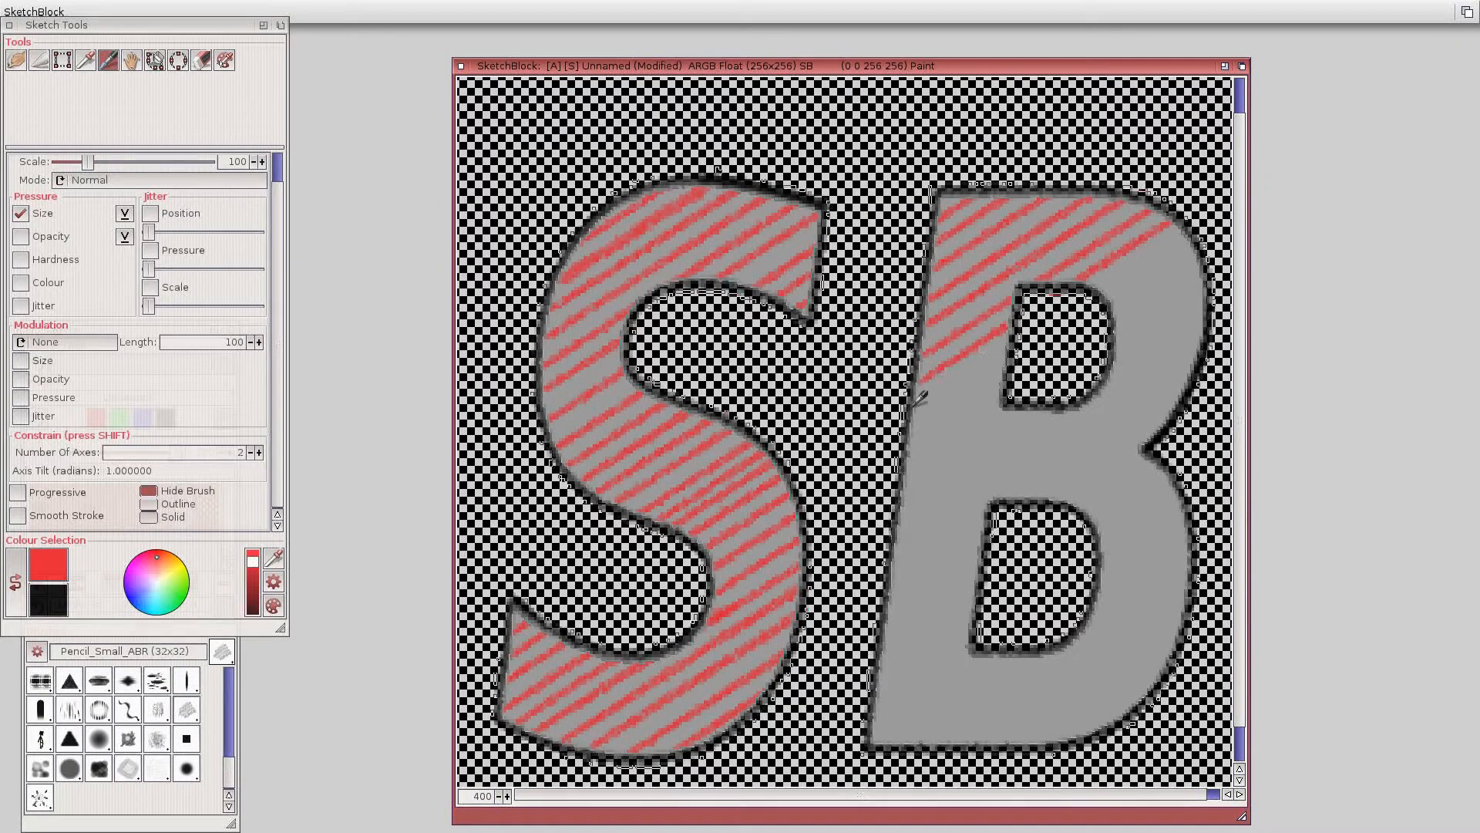
mouse_move(919, 397)
mouse_down()
mouse_move(1040, 363)
mouse_move(1120, 316)
mouse_move(1107, 288)
mouse_move(1210, 248)
mouse_up()
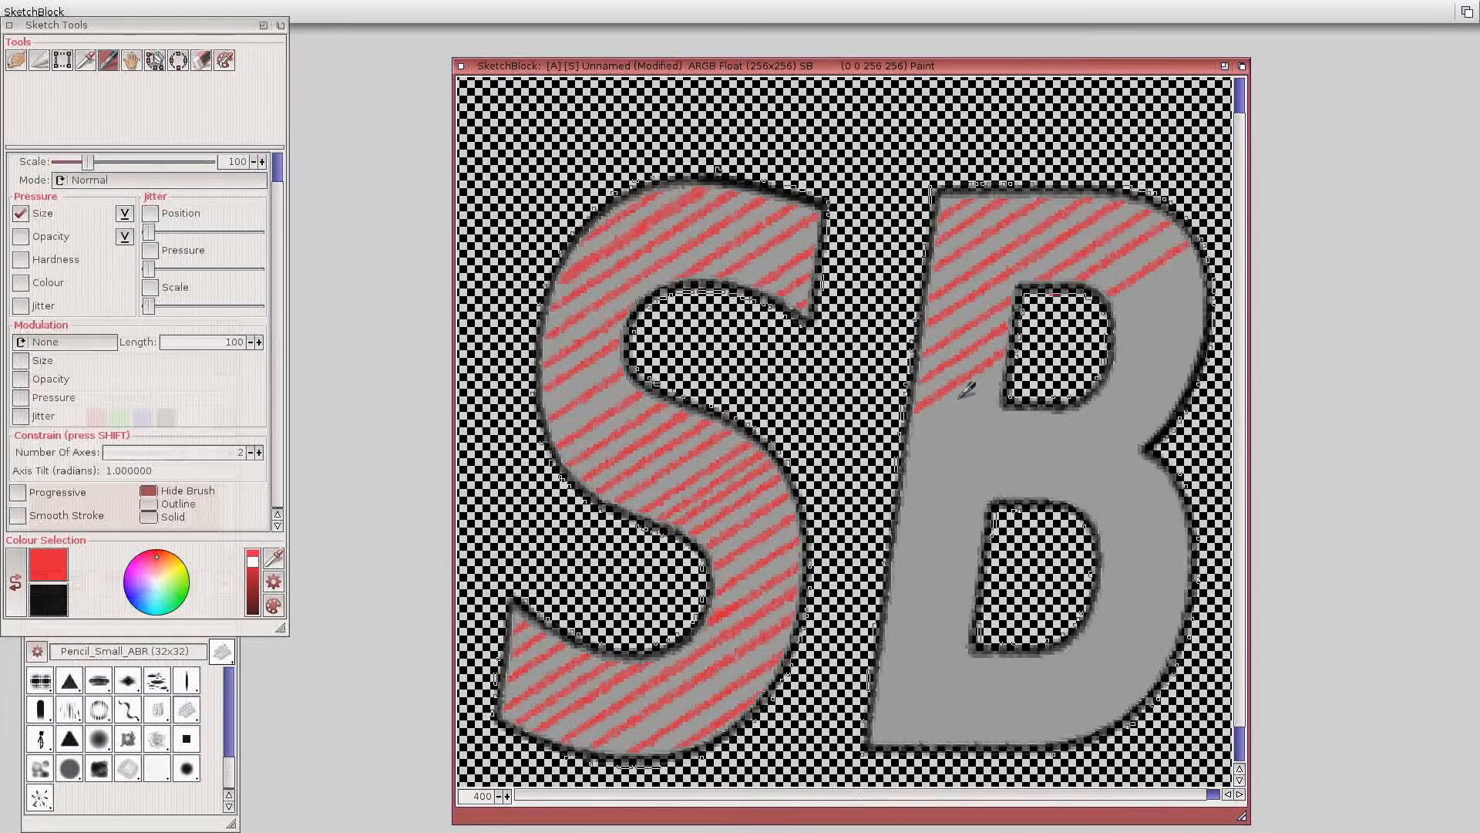
Continue the diagonal red hatching around the B's upper counter and across the middle junction between its two bowls.
drag(916, 437, 1004, 392)
drag(1119, 313, 1203, 289)
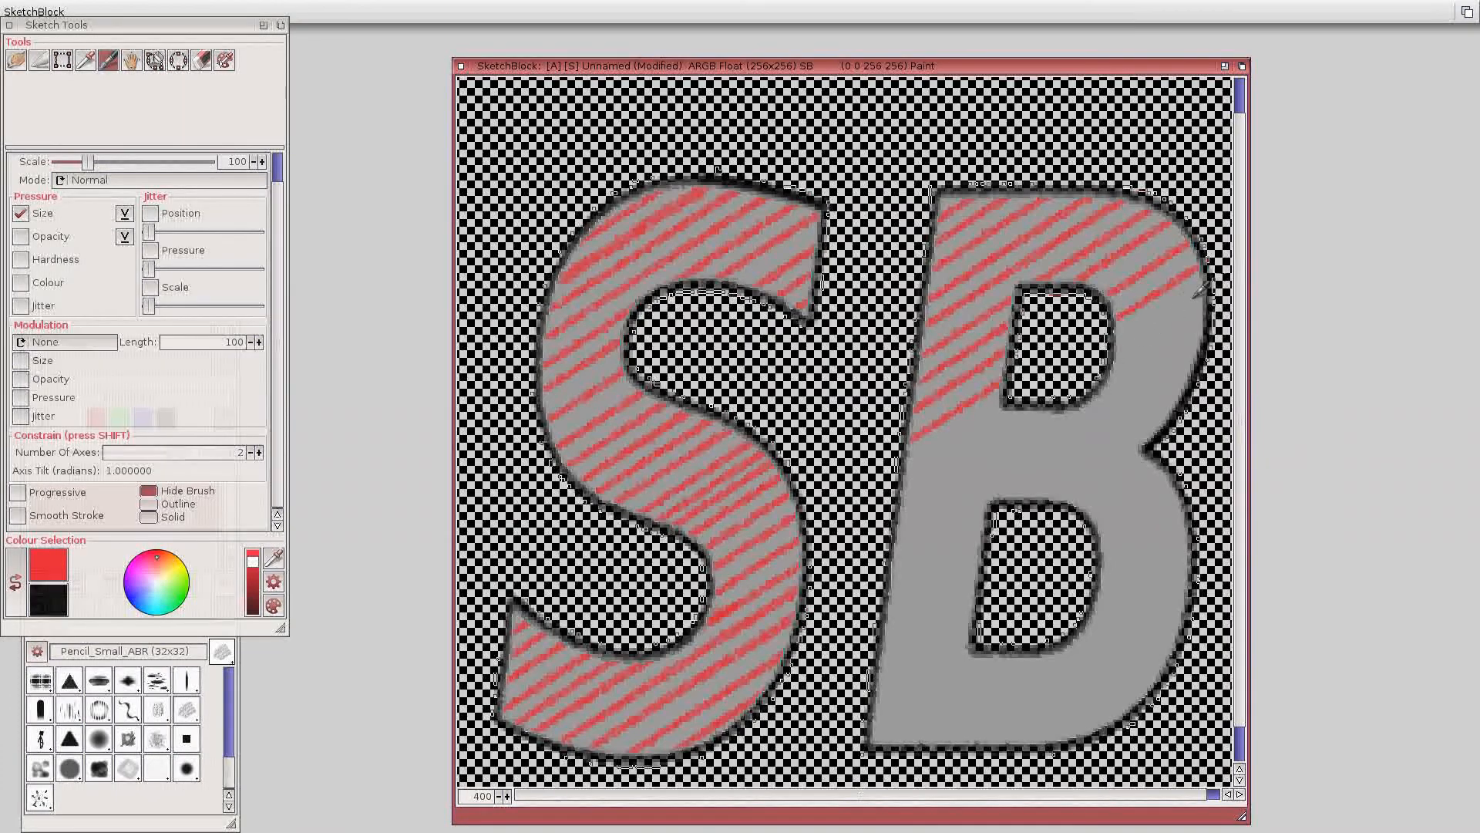
drag(912, 460, 1007, 411)
drag(1118, 339, 1211, 312)
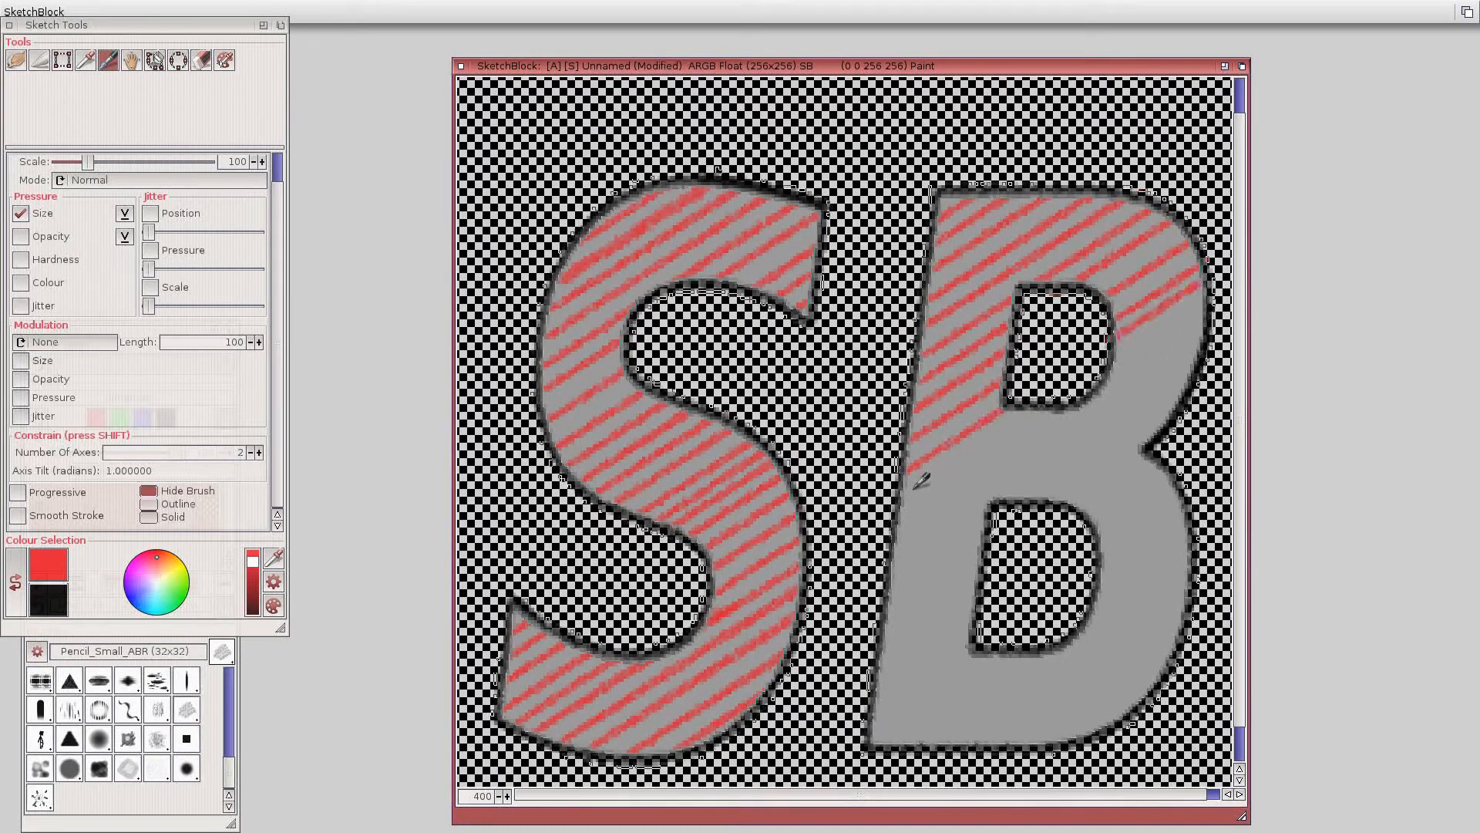
mouse_move(909, 492)
mouse_down()
mouse_move(1071, 416)
mouse_move(1198, 312)
mouse_up()
drag(904, 527, 1215, 341)
mouse_move(898, 549)
mouse_down()
mouse_move(951, 537)
mouse_move(1201, 392)
mouse_up()
drag(1048, 486, 1169, 420)
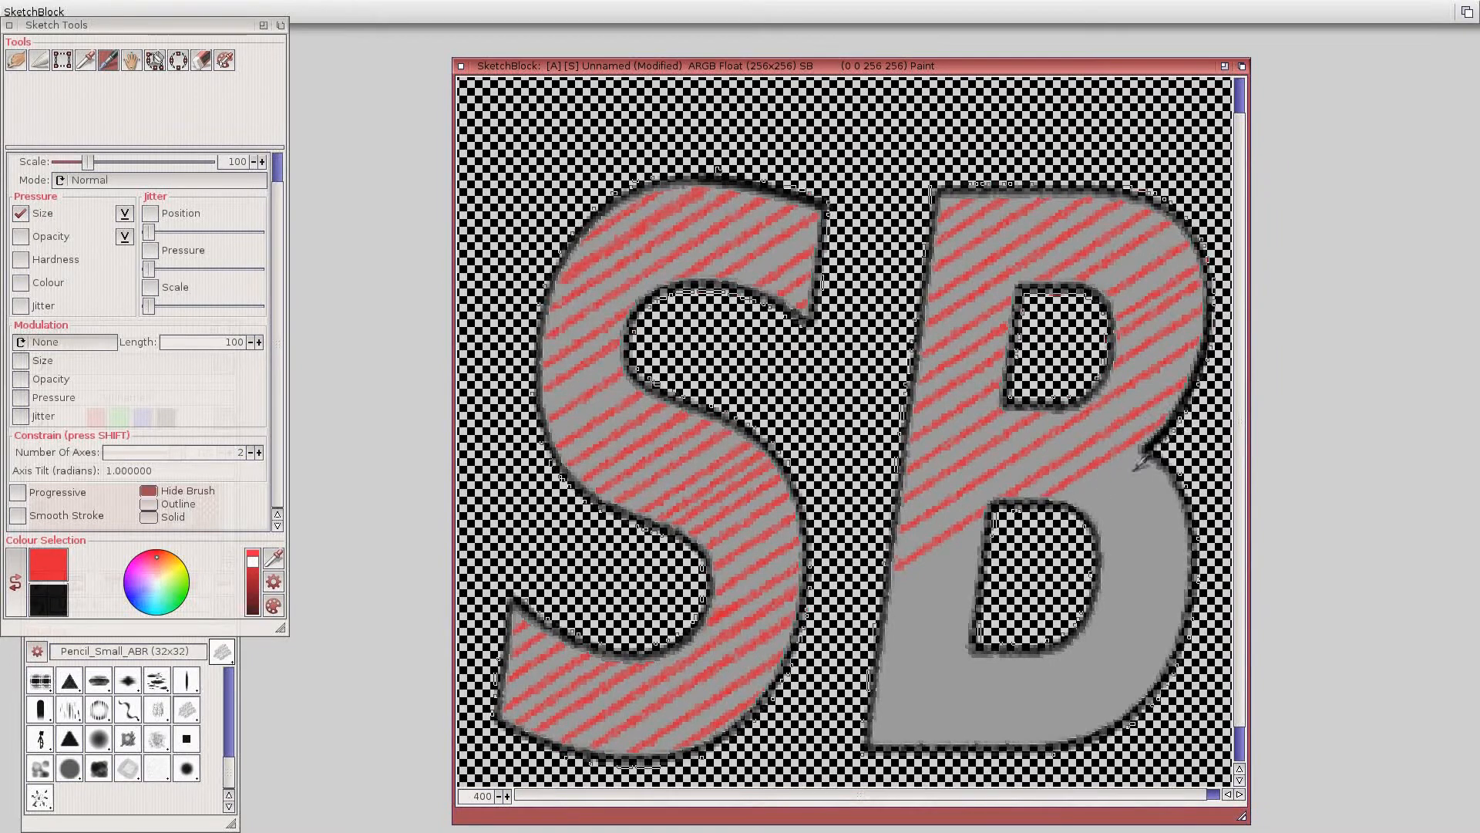
Hatch the outer curve of the B's lower bowl with short diagonal red strokes.
drag(1087, 500, 1187, 451)
drag(1094, 528, 1170, 491)
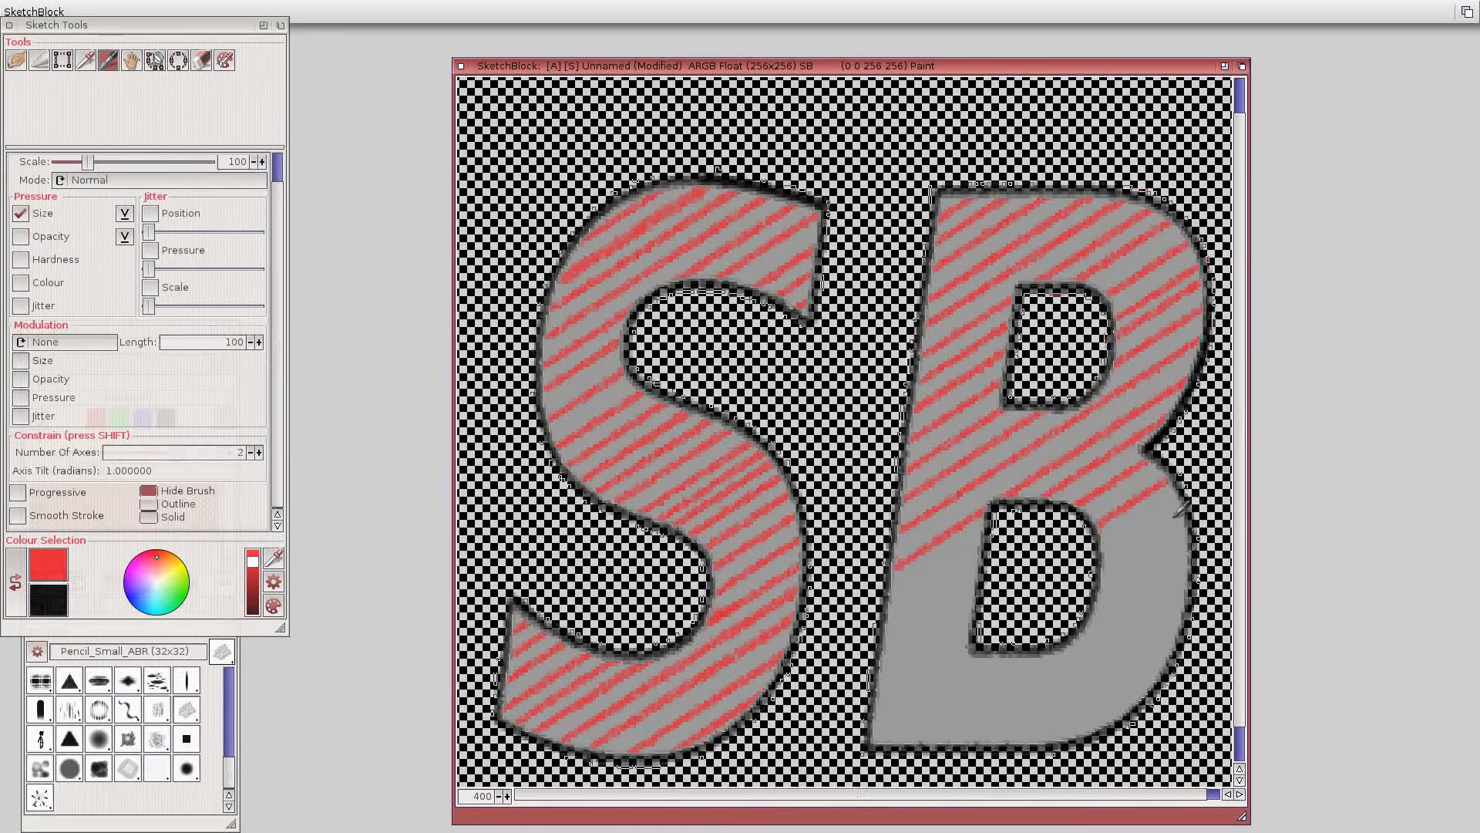
drag(1104, 549, 1174, 507)
drag(1107, 574, 1194, 526)
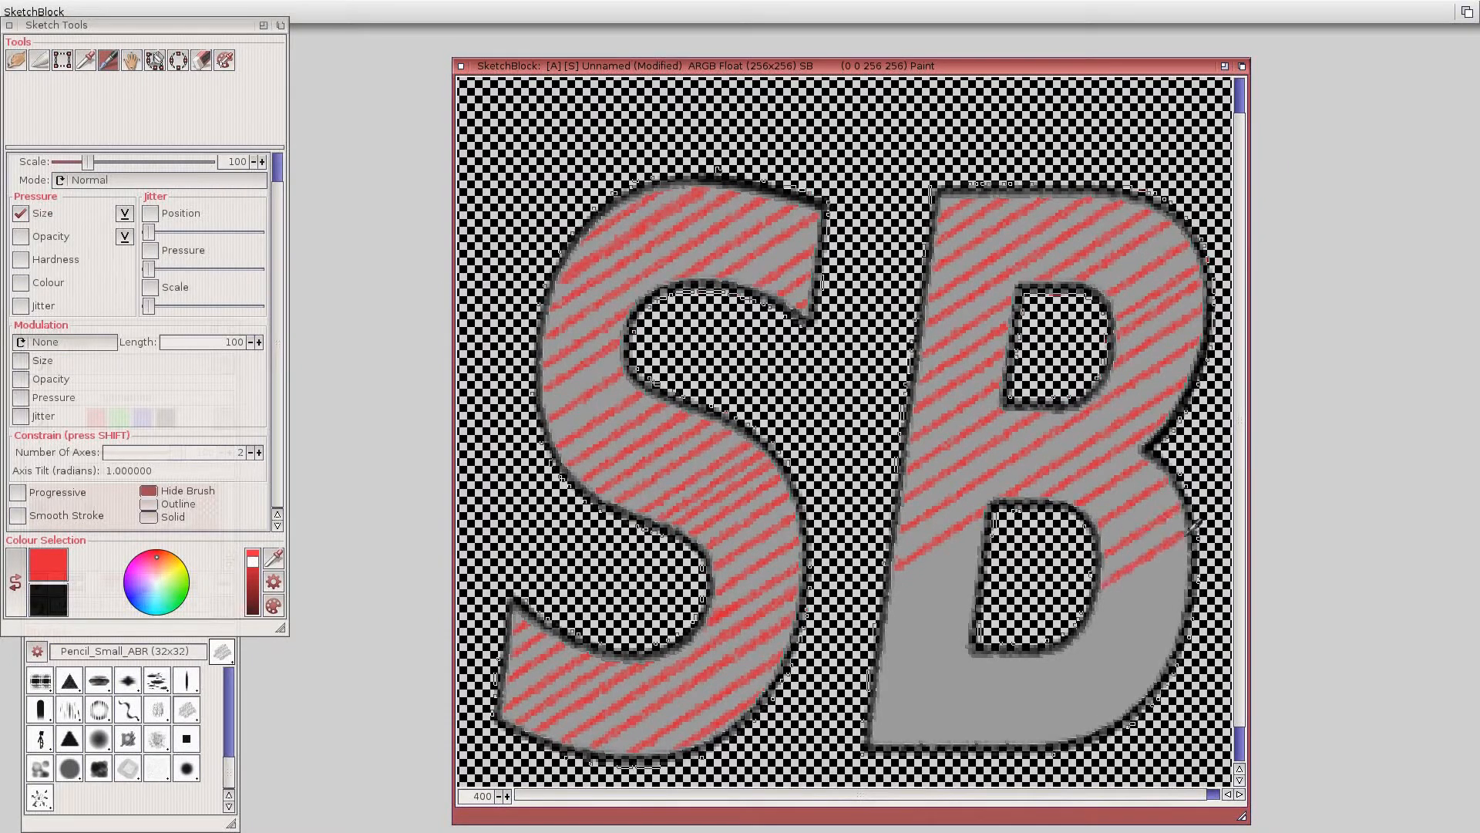
drag(1099, 605, 1187, 549)
drag(1078, 641, 1181, 592)
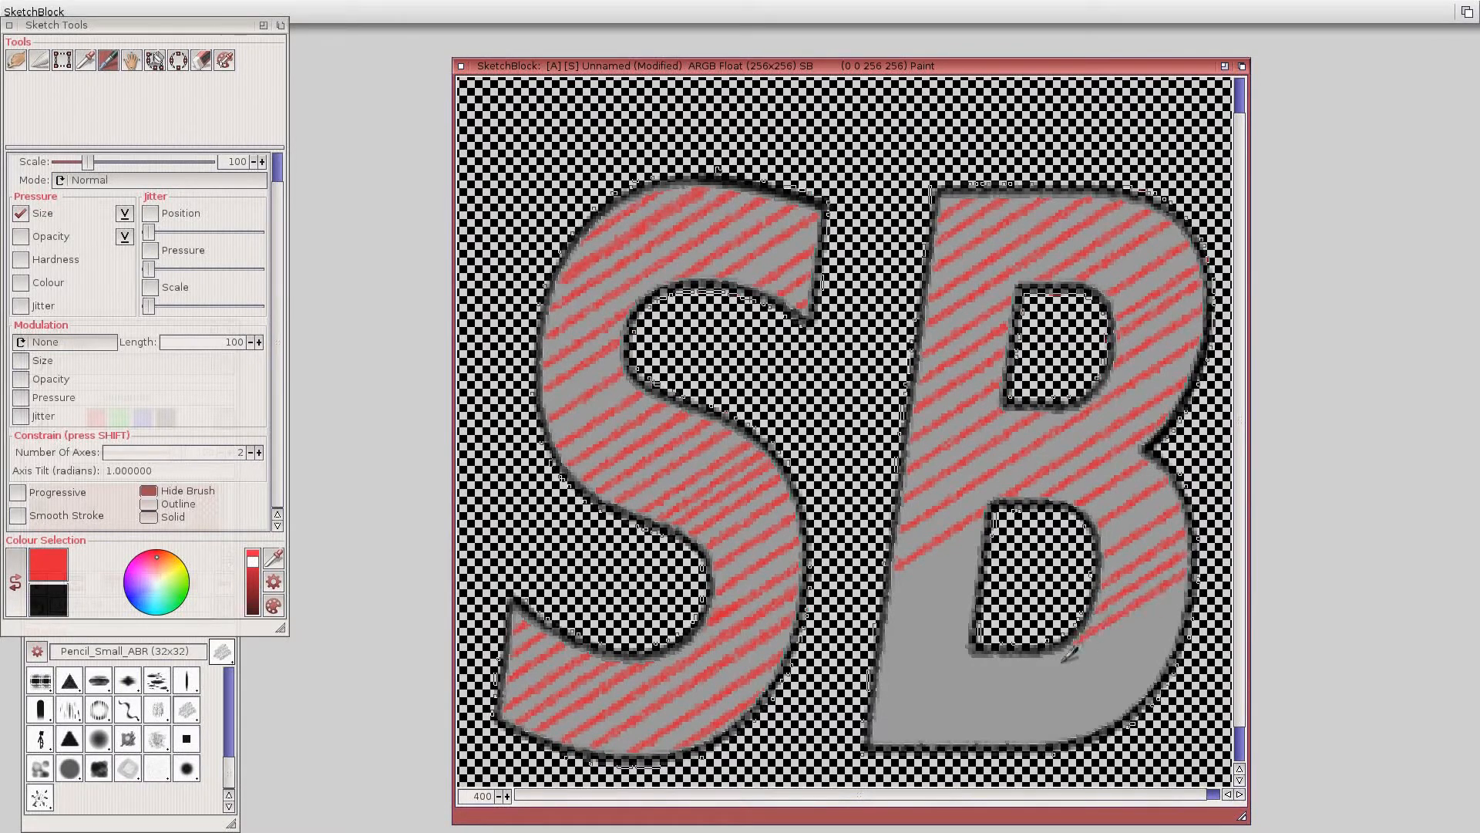
Fill the B's lower stem and bottom edge with diagonal red pencil strokes.
drag(897, 590, 992, 532)
drag(894, 623, 1007, 559)
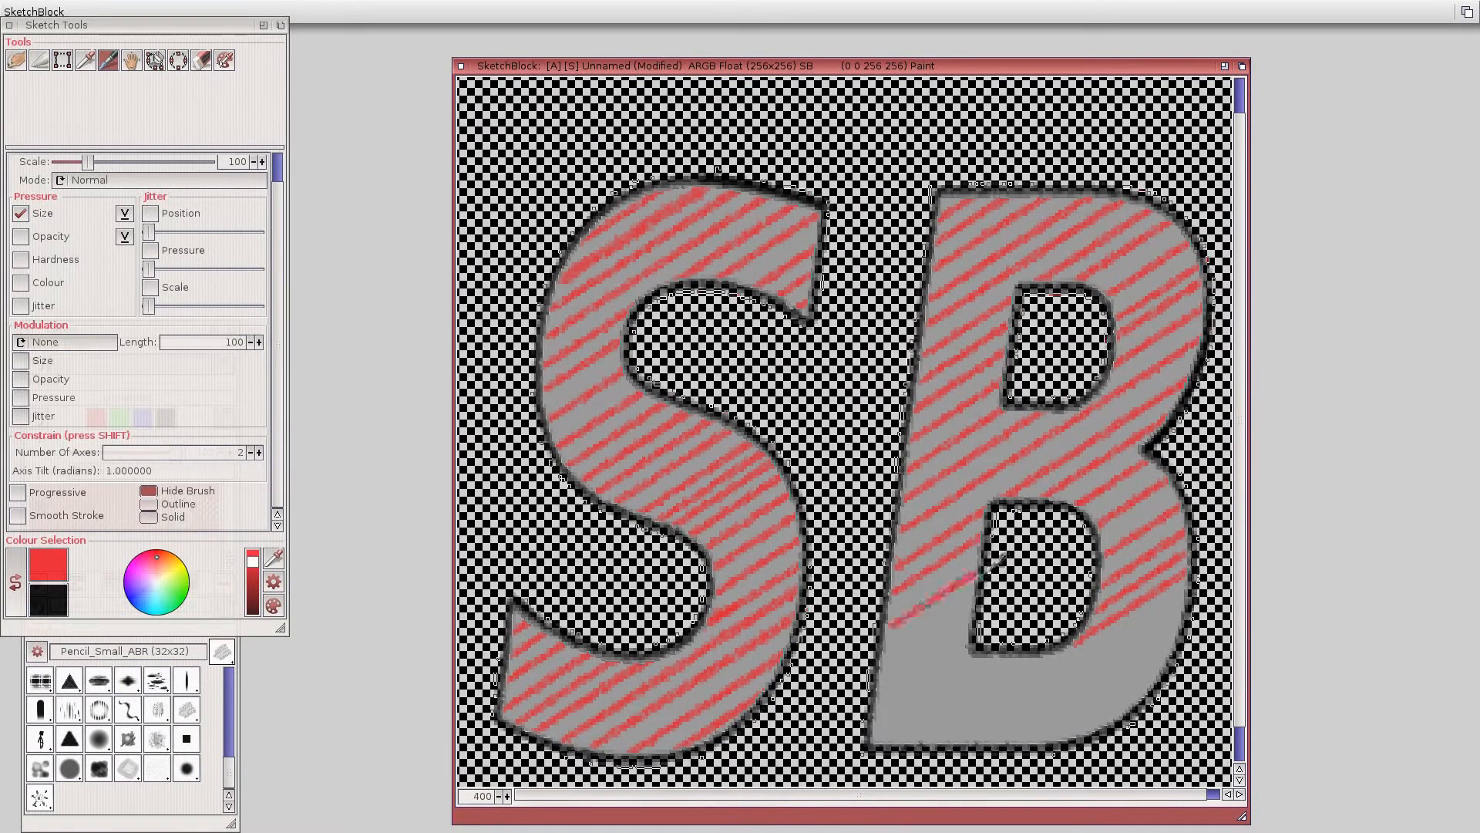
drag(885, 662, 970, 601)
drag(877, 690, 998, 640)
drag(878, 729, 993, 663)
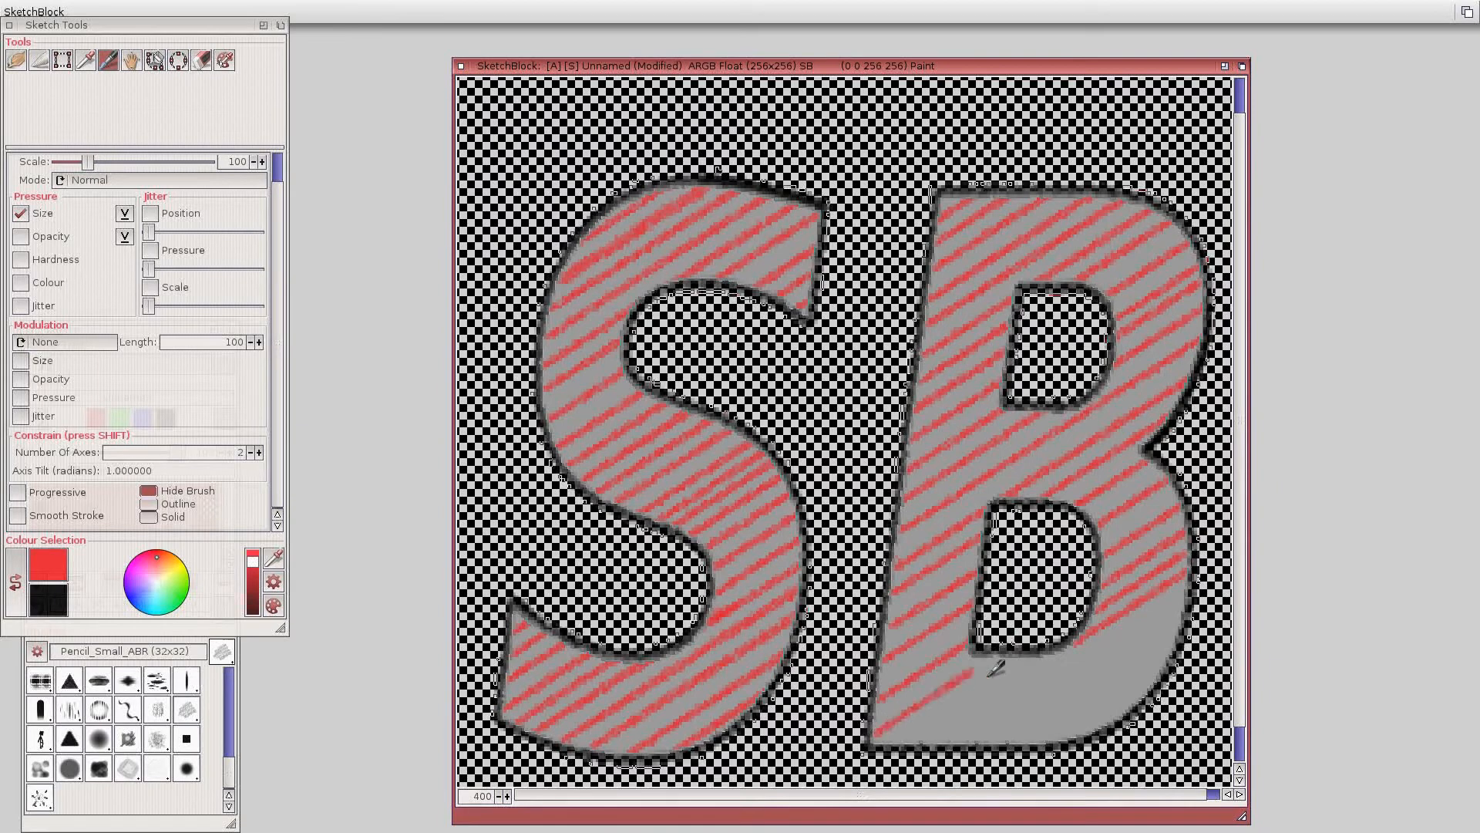
drag(917, 740, 1087, 657)
drag(995, 725, 1175, 623)
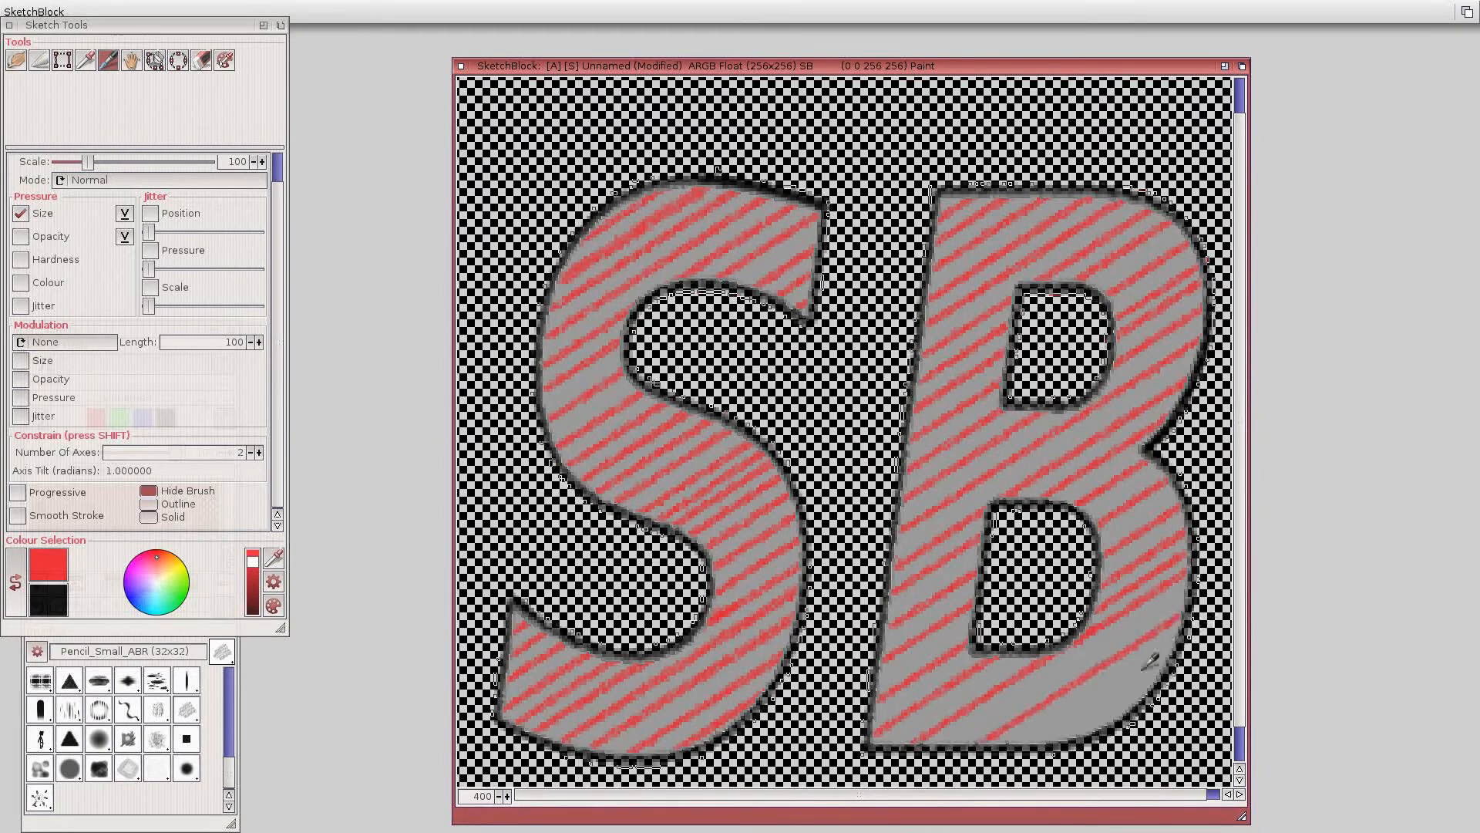
mouse_move(1056, 738)
mouse_down()
mouse_move(1157, 675)
mouse_move(1175, 624)
mouse_up()
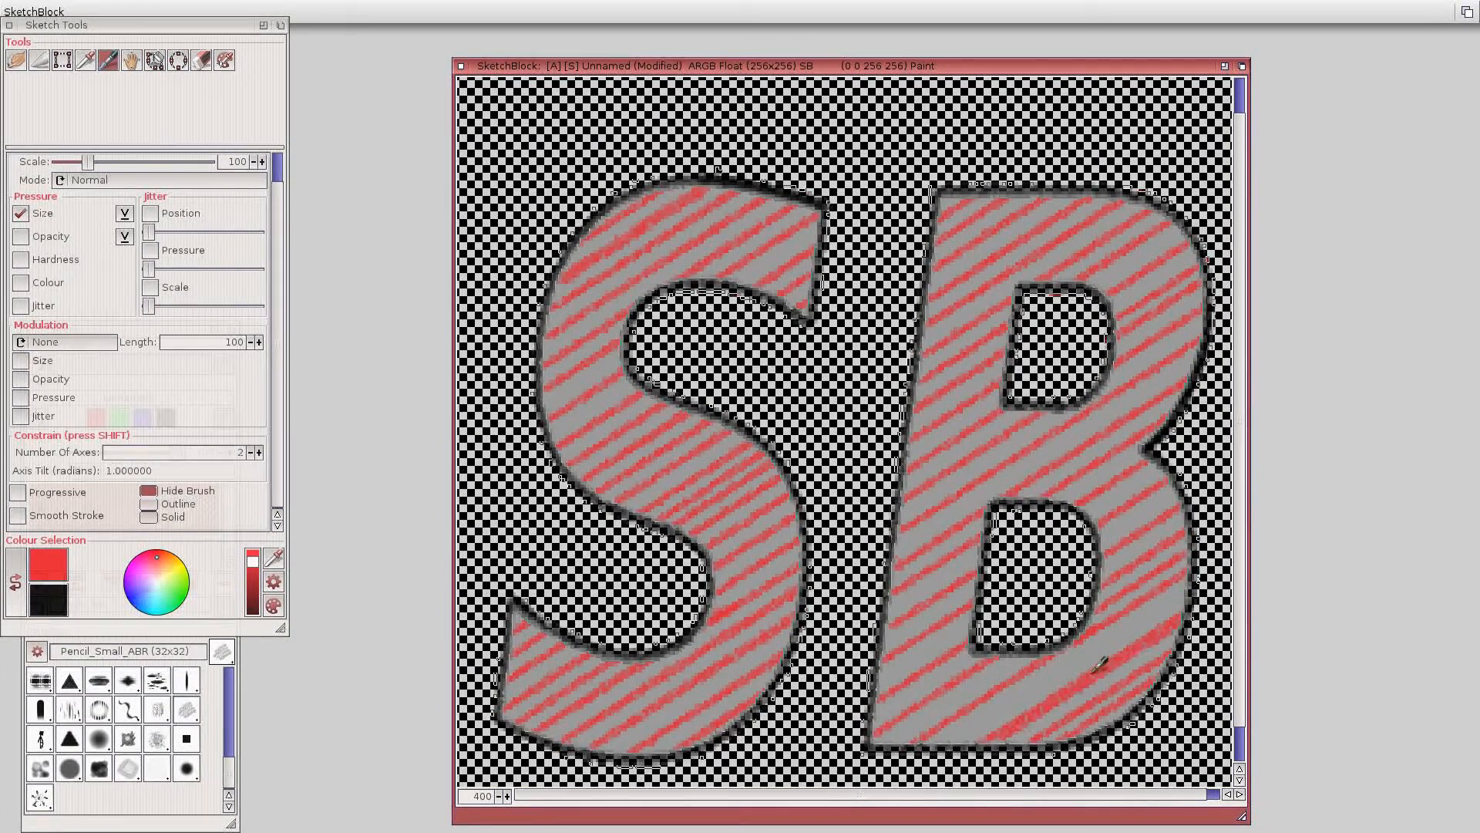
Thicken the red hatching along the B's bottom curve and lower stem with extra diagonal strokes between the lines.
drag(1010, 721, 1165, 621)
drag(956, 742, 1154, 632)
drag(906, 737, 1039, 650)
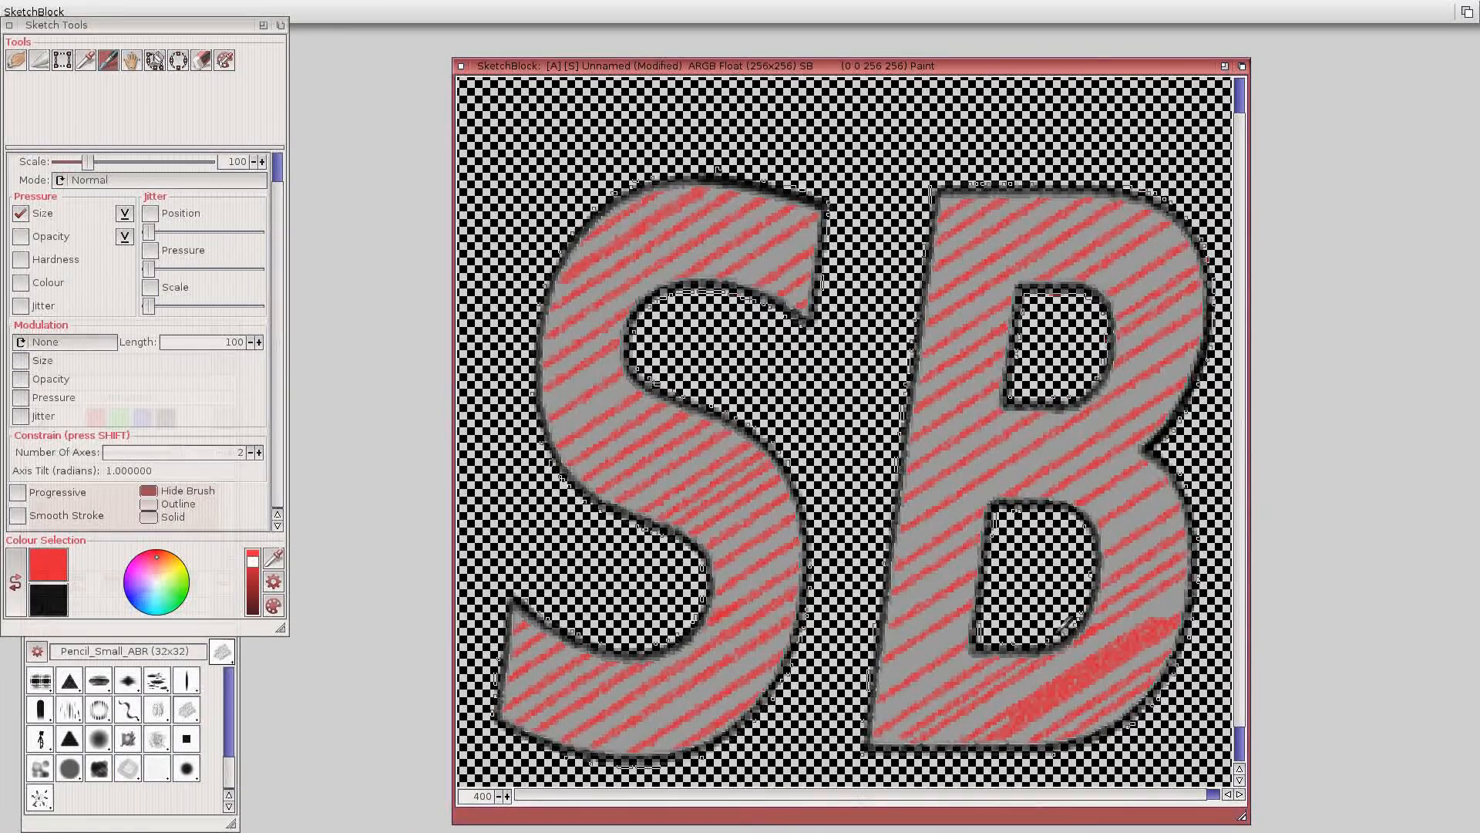
drag(879, 717, 973, 652)
mouse_move(879, 680)
mouse_down()
mouse_move(970, 618)
mouse_move(919, 581)
mouse_move(973, 558)
mouse_up()
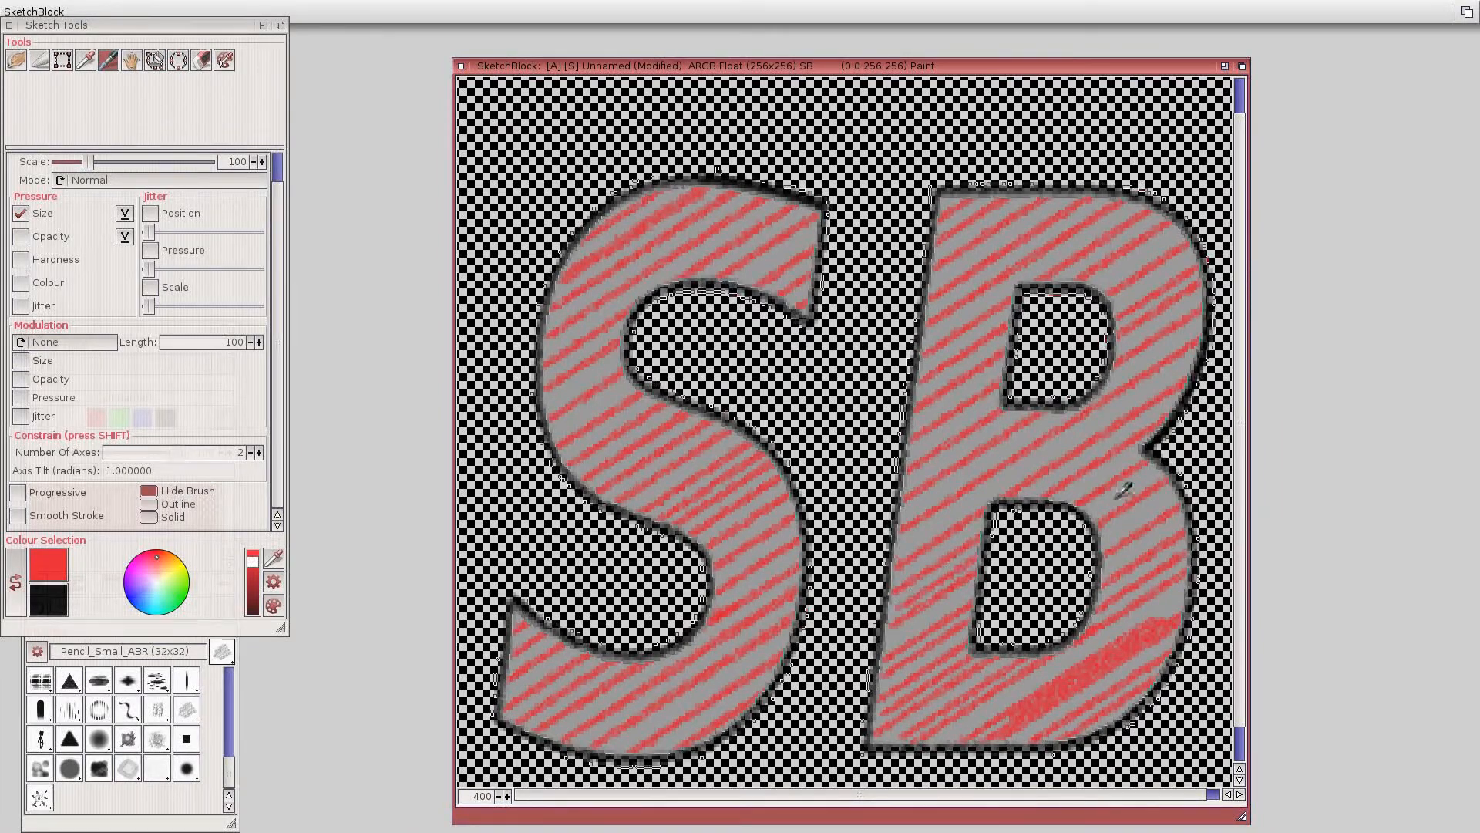
Add denser diagonal red strokes across the B's middle bar and the top of its lower bowl.
mouse_move(1095, 515)
mouse_down()
mouse_move(1162, 475)
mouse_move(1174, 491)
mouse_up()
drag(937, 524, 1160, 393)
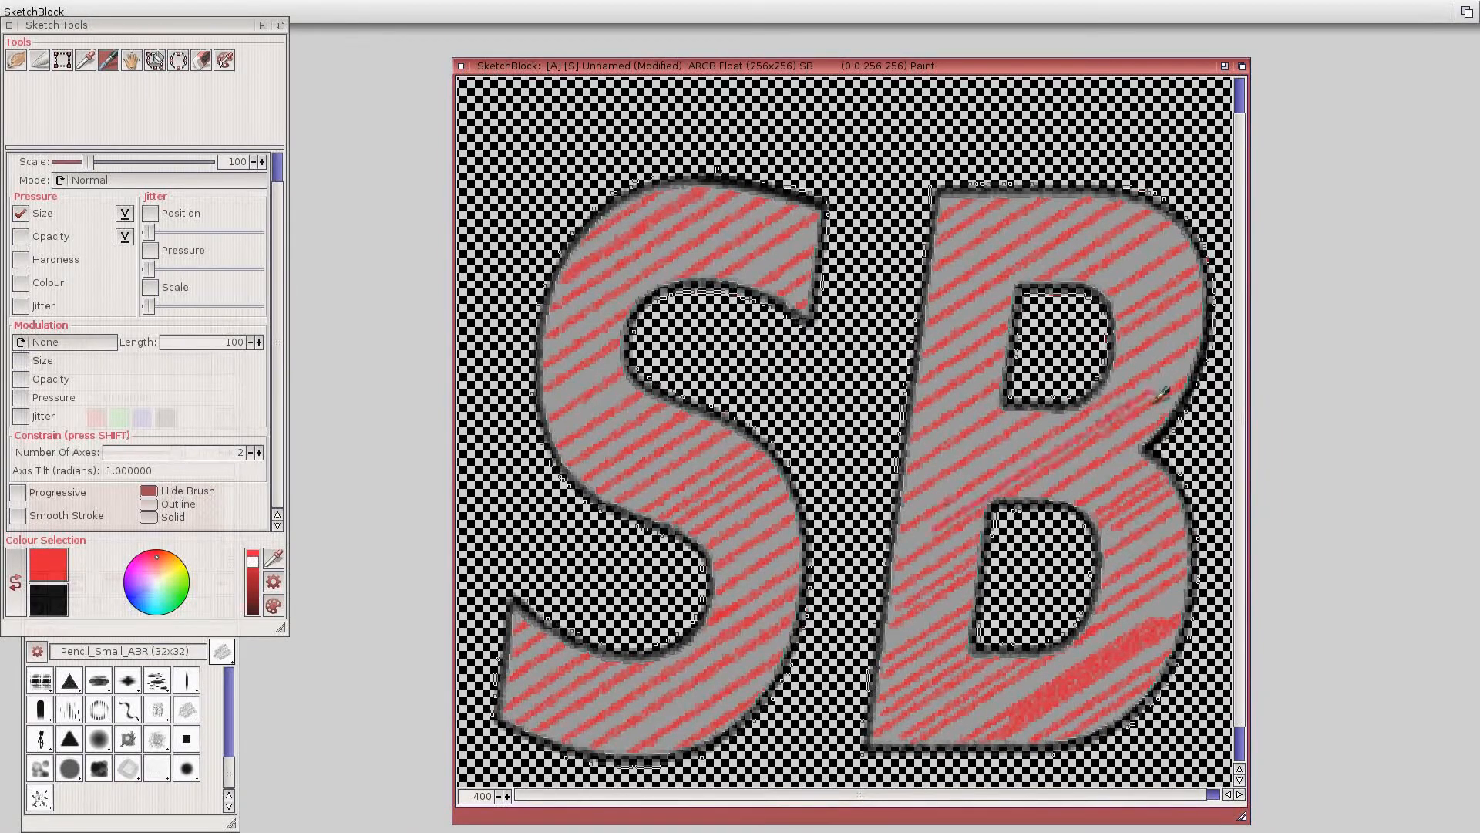
drag(926, 511, 1111, 387)
drag(929, 462, 1041, 385)
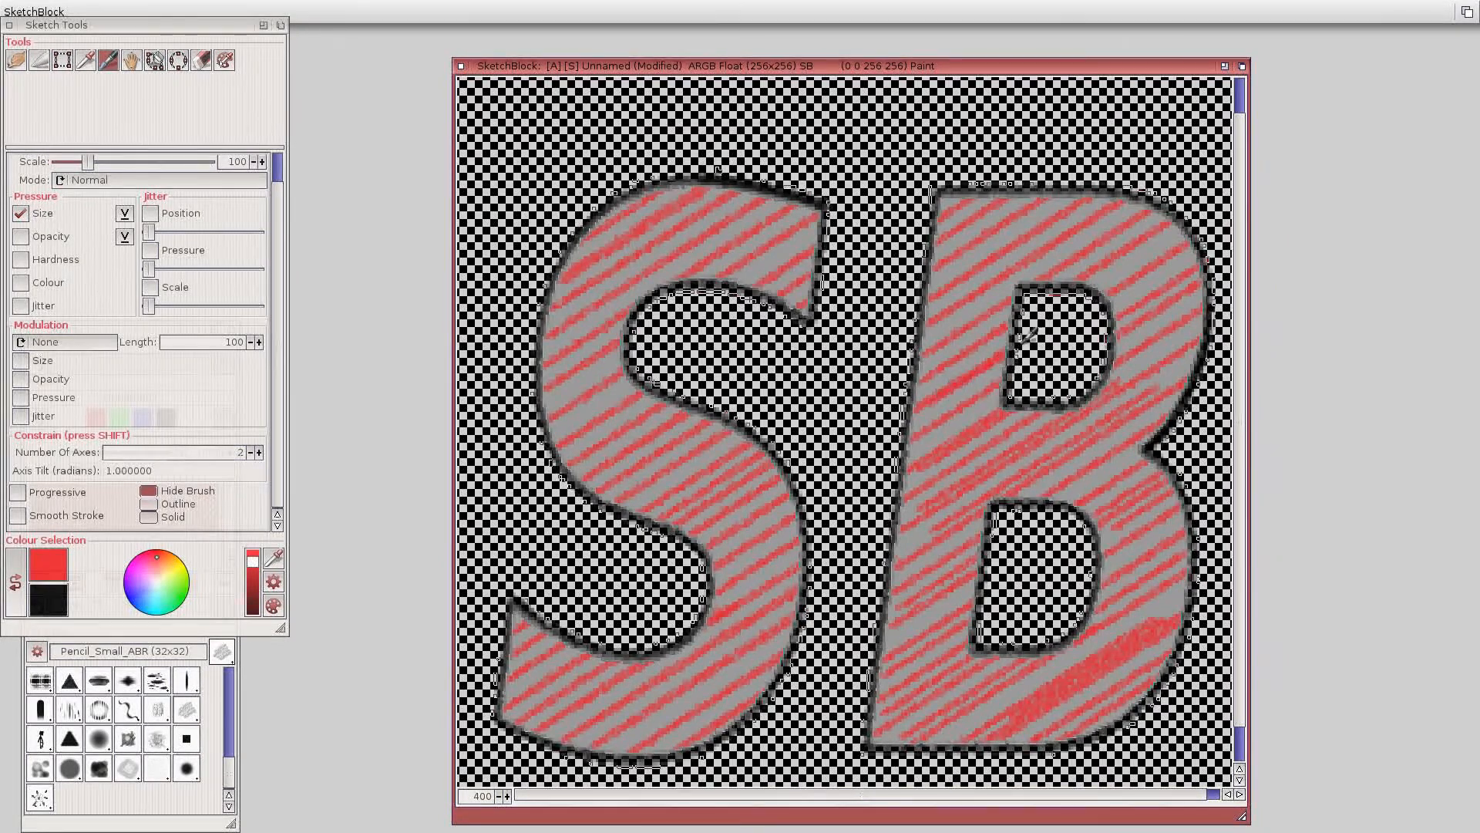
Fill gaps in the B's top edge, upper bowl and upper stem with additional diagonal red strokes.
drag(948, 318, 1126, 205)
mouse_move(1111, 281)
mouse_down()
mouse_move(1183, 237)
mouse_move(1184, 262)
mouse_up()
drag(1115, 341, 1200, 289)
drag(1115, 378, 1194, 339)
drag(1115, 409, 1178, 370)
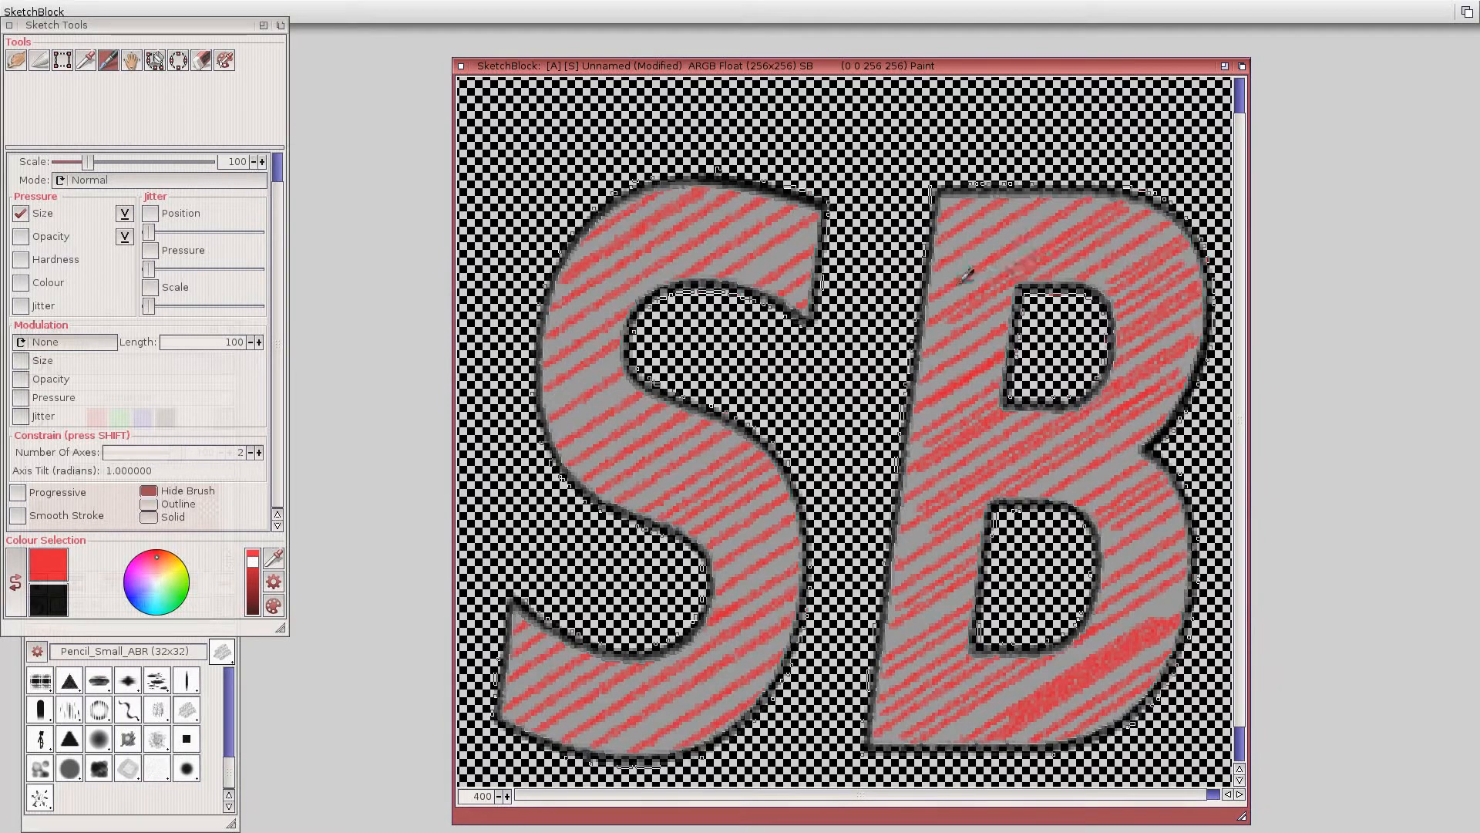
mouse_move(965, 276)
mouse_down()
mouse_move(1075, 205)
mouse_move(1075, 179)
mouse_up()
drag(952, 222, 998, 199)
drag(930, 384, 993, 346)
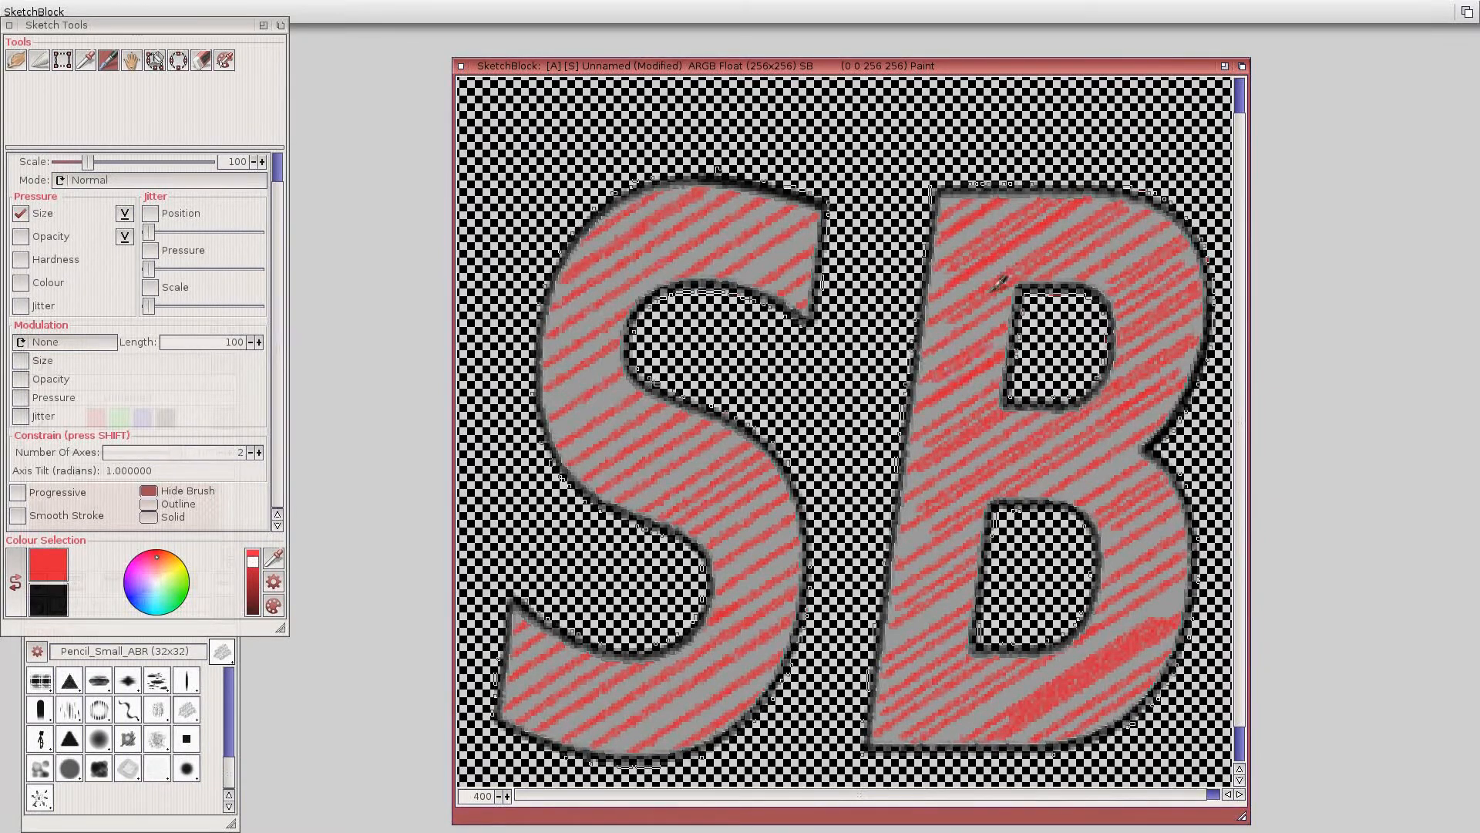
Thicken the red hatching on the S's upper curve and left side with extra diagonal strokes.
drag(579, 316, 746, 215)
drag(578, 325, 730, 232)
mouse_move(578, 285)
mouse_down()
mouse_move(728, 196)
mouse_move(729, 209)
mouse_up()
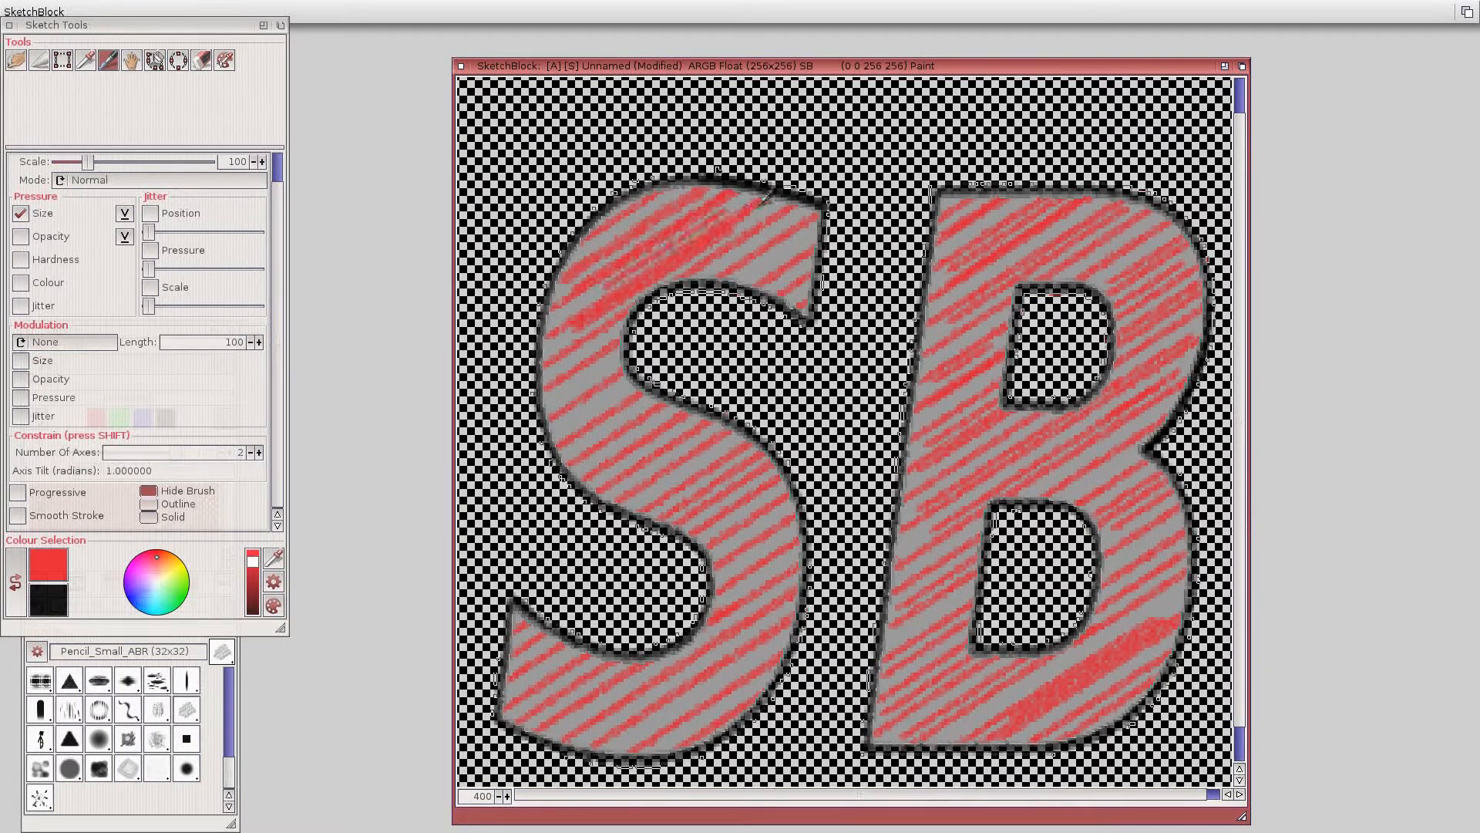
mouse_move(568, 414)
mouse_down()
mouse_move(650, 374)
mouse_move(627, 345)
mouse_up()
drag(556, 453, 645, 397)
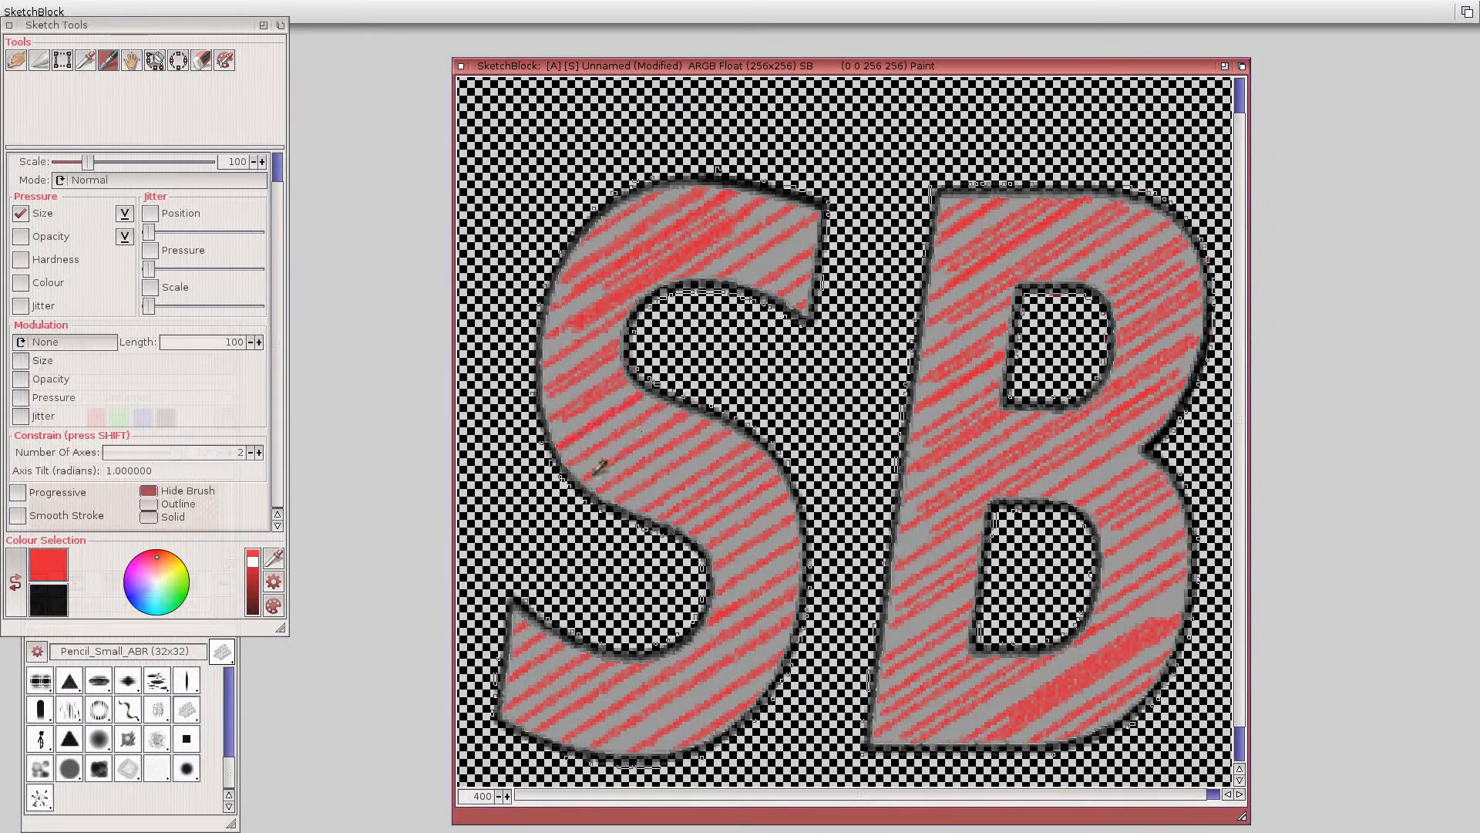
Add extra diagonal red strokes through the middle of the S and onto its lower right curve.
drag(626, 502, 740, 416)
drag(649, 503, 743, 443)
drag(698, 528, 774, 476)
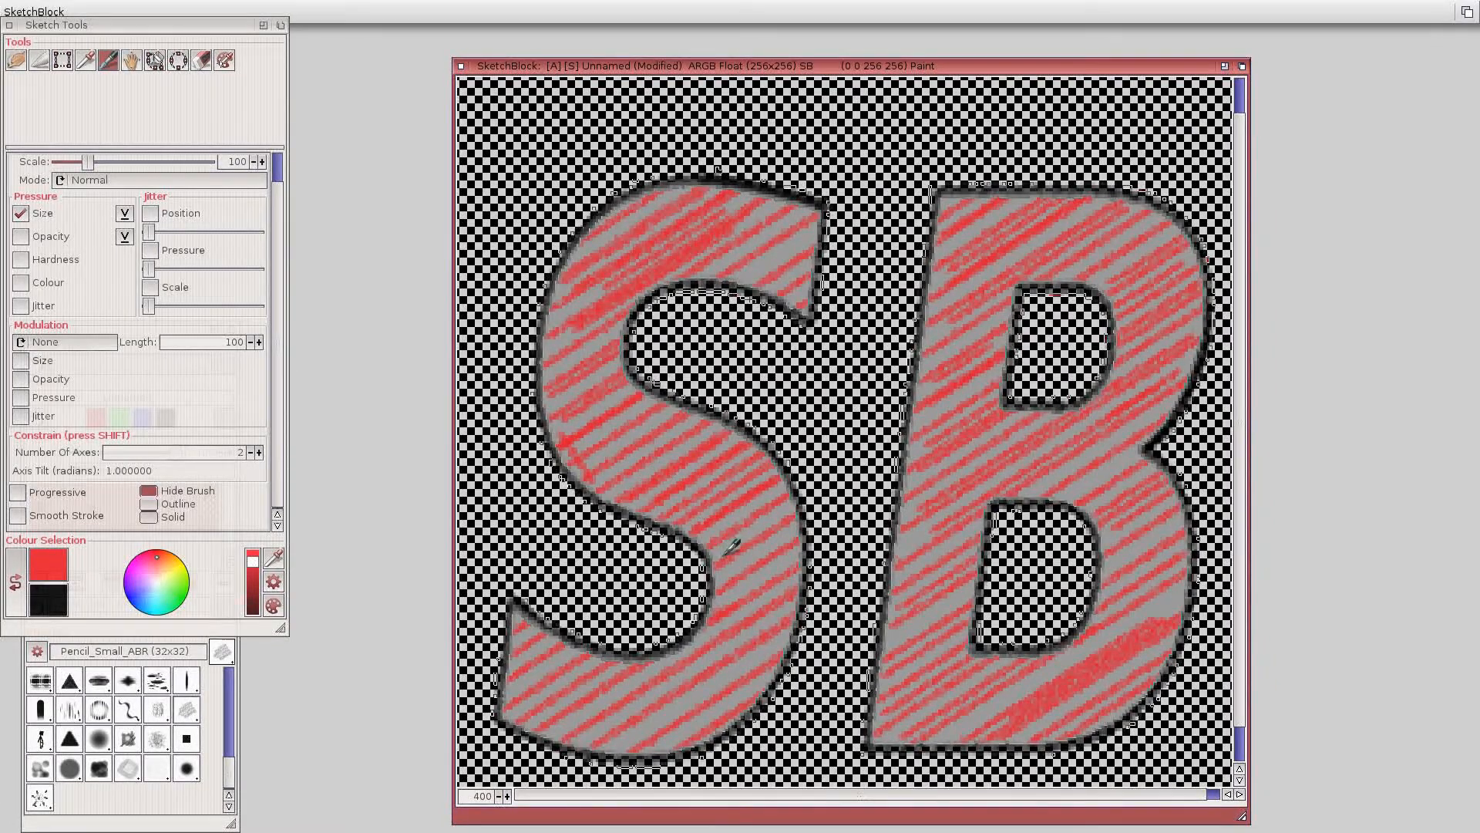
drag(728, 555, 794, 511)
drag(745, 584, 802, 544)
Fill gaps along the bottom curve and lower end of the S with more diagonal red strokes.
drag(609, 729, 777, 626)
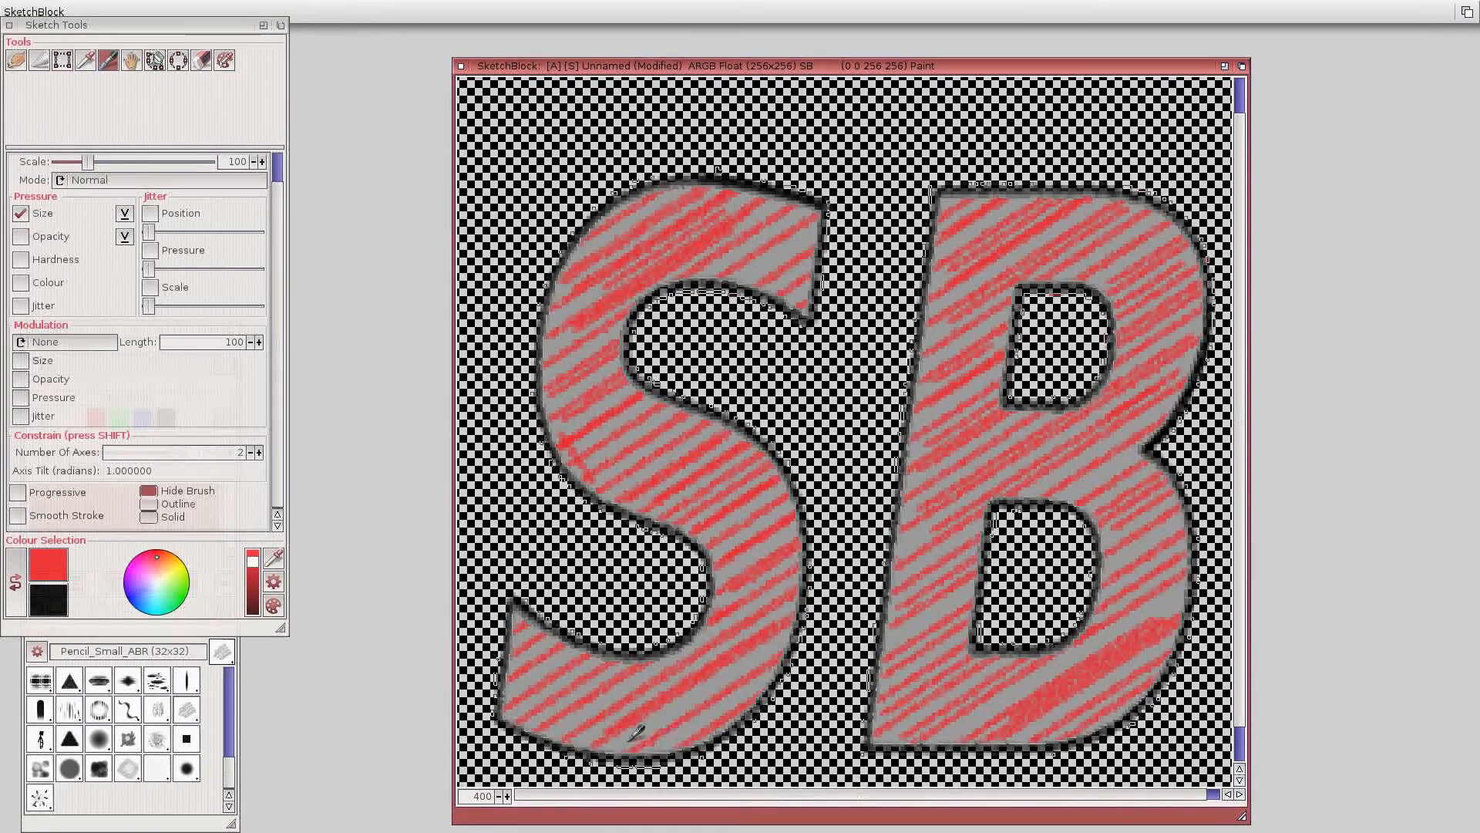
mouse_move(637, 733)
mouse_down()
mouse_move(782, 648)
mouse_move(758, 692)
mouse_up()
drag(602, 752, 738, 663)
mouse_move(515, 673)
mouse_down()
mouse_move(546, 641)
mouse_move(574, 645)
mouse_up()
mouse_move(512, 722)
mouse_down()
mouse_move(601, 665)
mouse_move(652, 663)
mouse_up()
drag(584, 709, 704, 653)
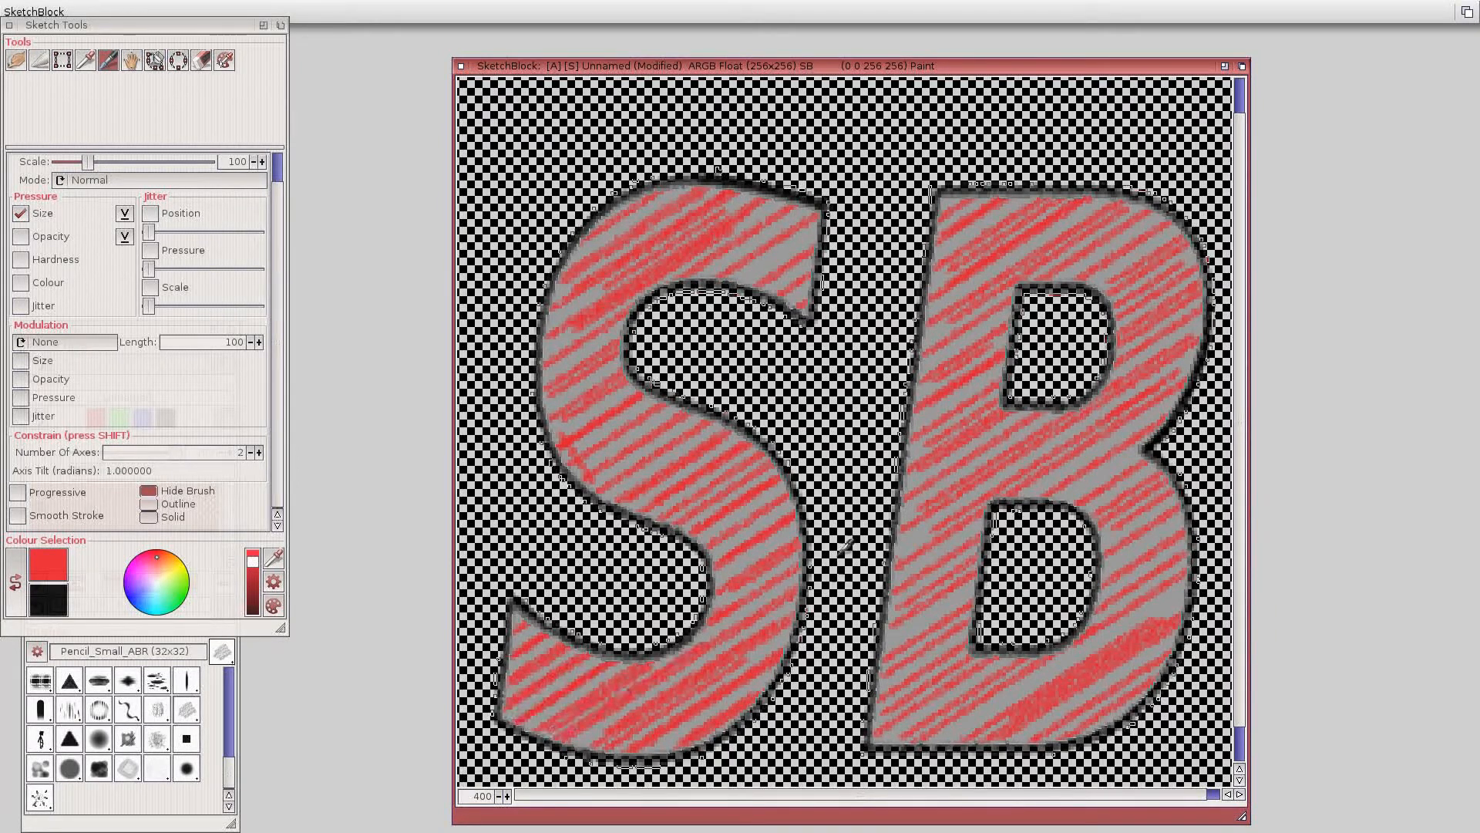
Touch up the top and upper end of the S with a few more diagonal red strokes.
mouse_move(754, 279)
mouse_down()
mouse_move(802, 219)
mouse_move(805, 190)
mouse_up()
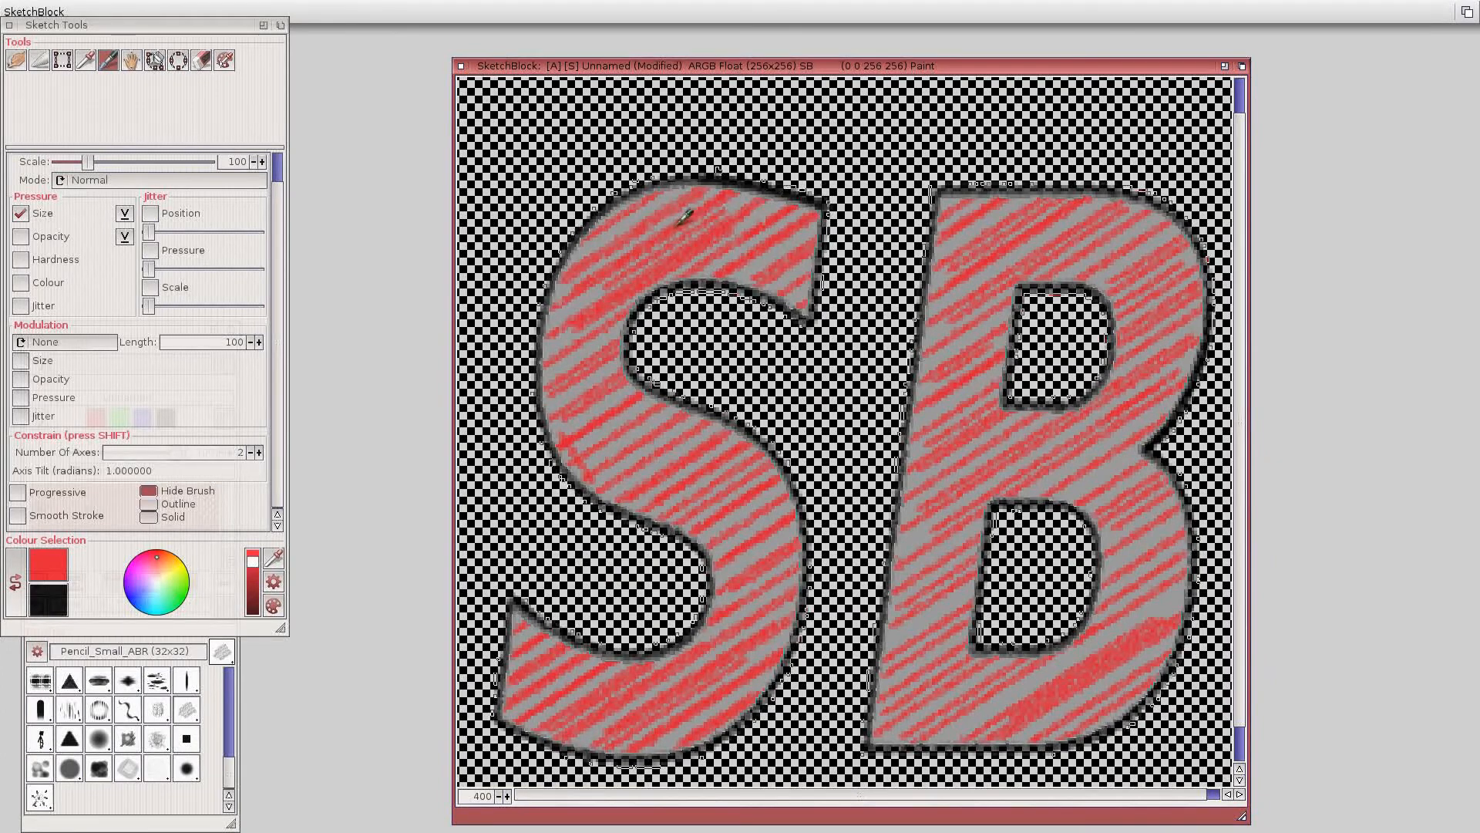
drag(678, 228, 754, 181)
drag(605, 236, 631, 216)
drag(752, 265, 805, 240)
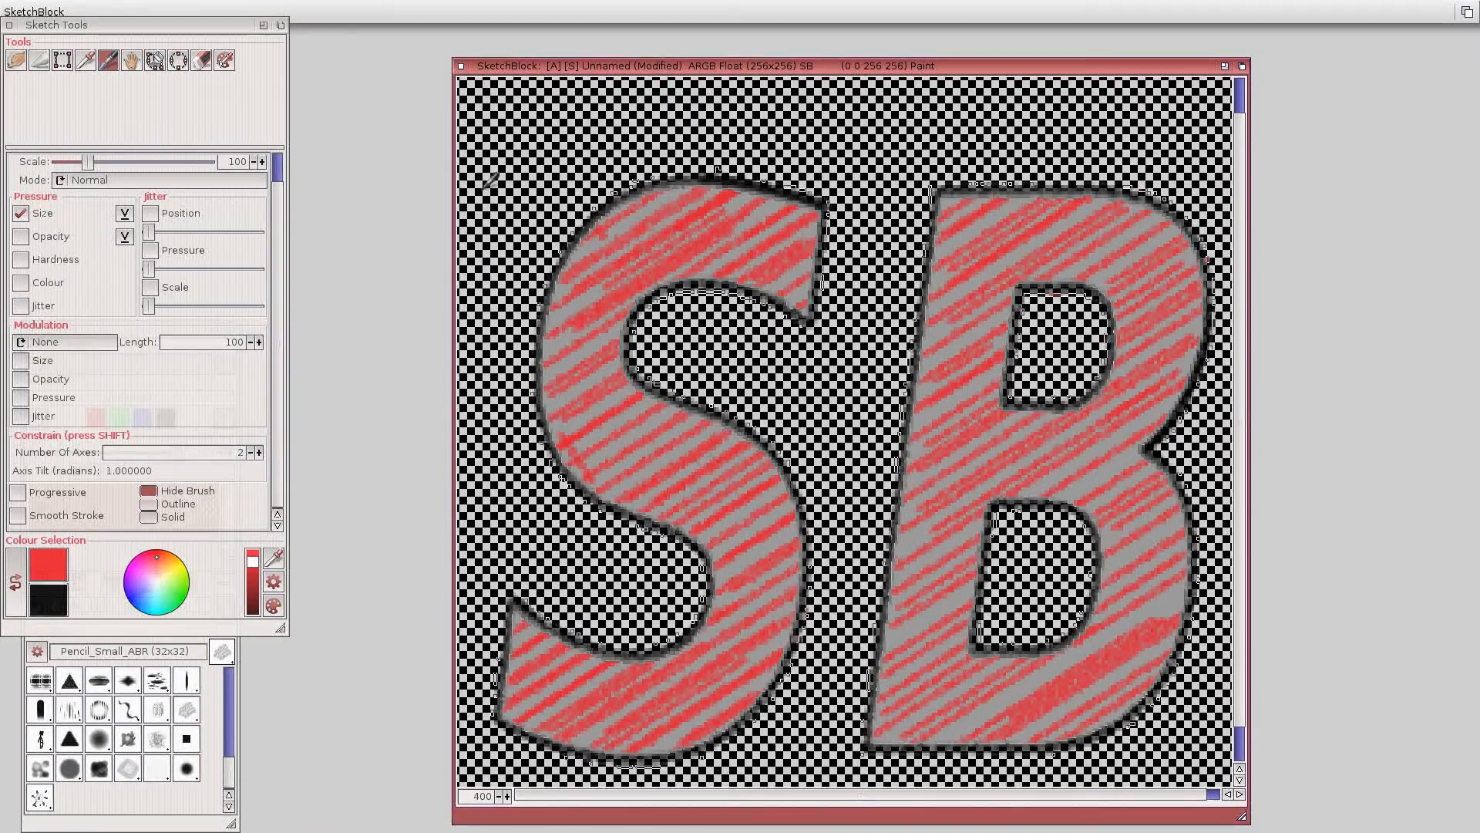
Set the image zoom to 100% and clear the selection around the letters.
drag(538, 68, 533, 68)
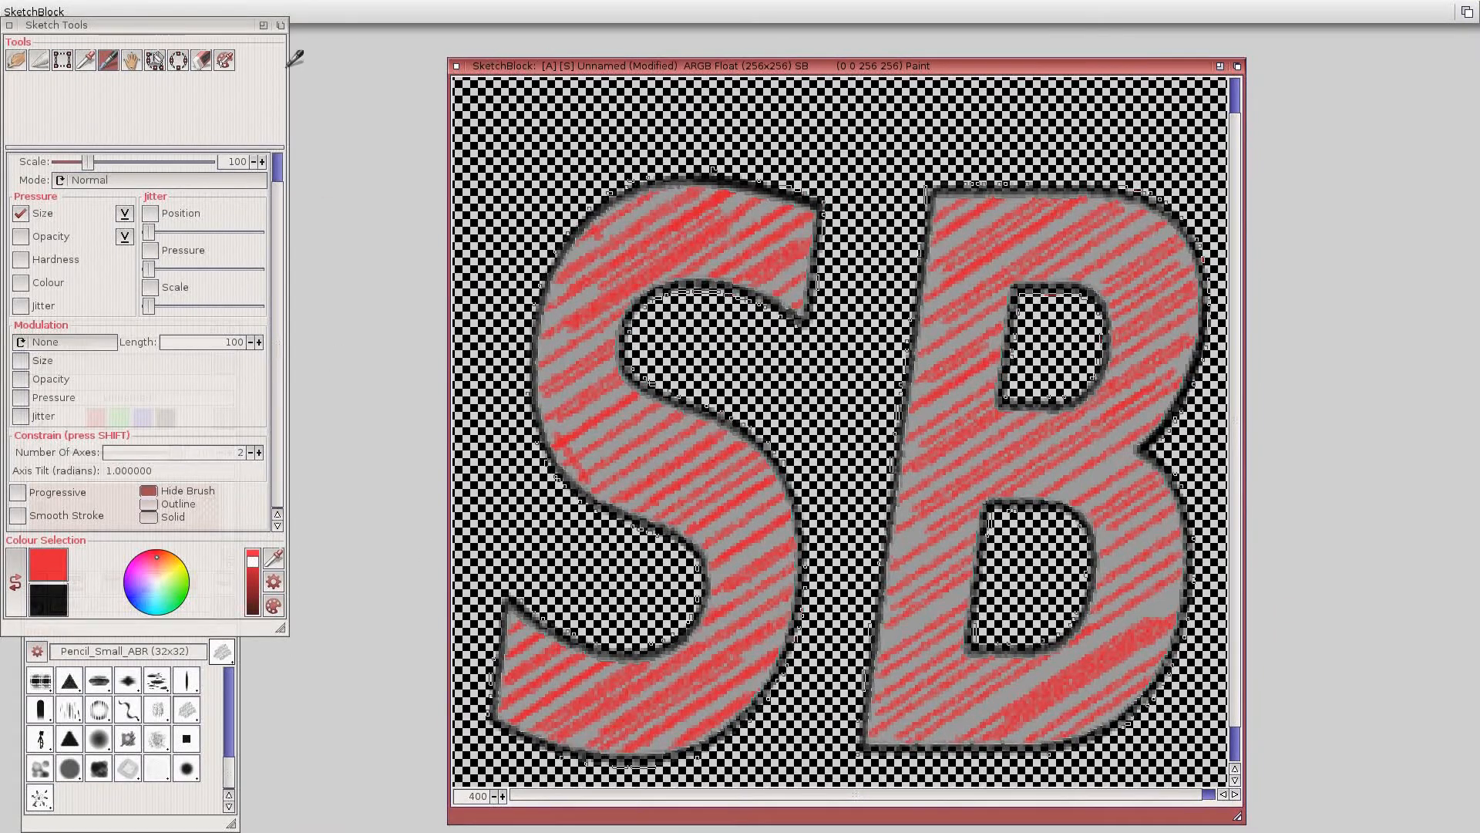
right_click(177, 15)
mouse_move(164, 36)
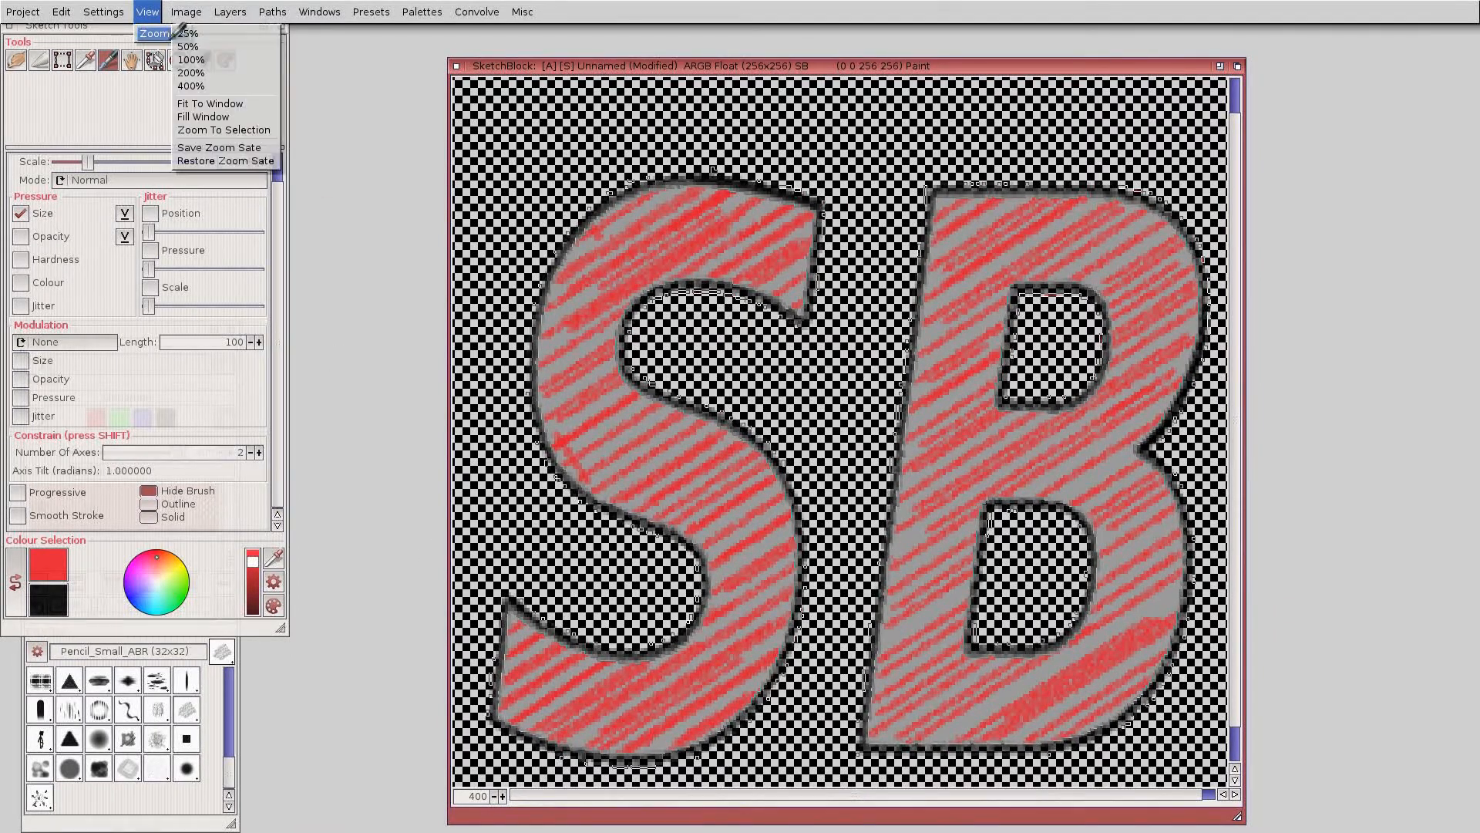
click(205, 62)
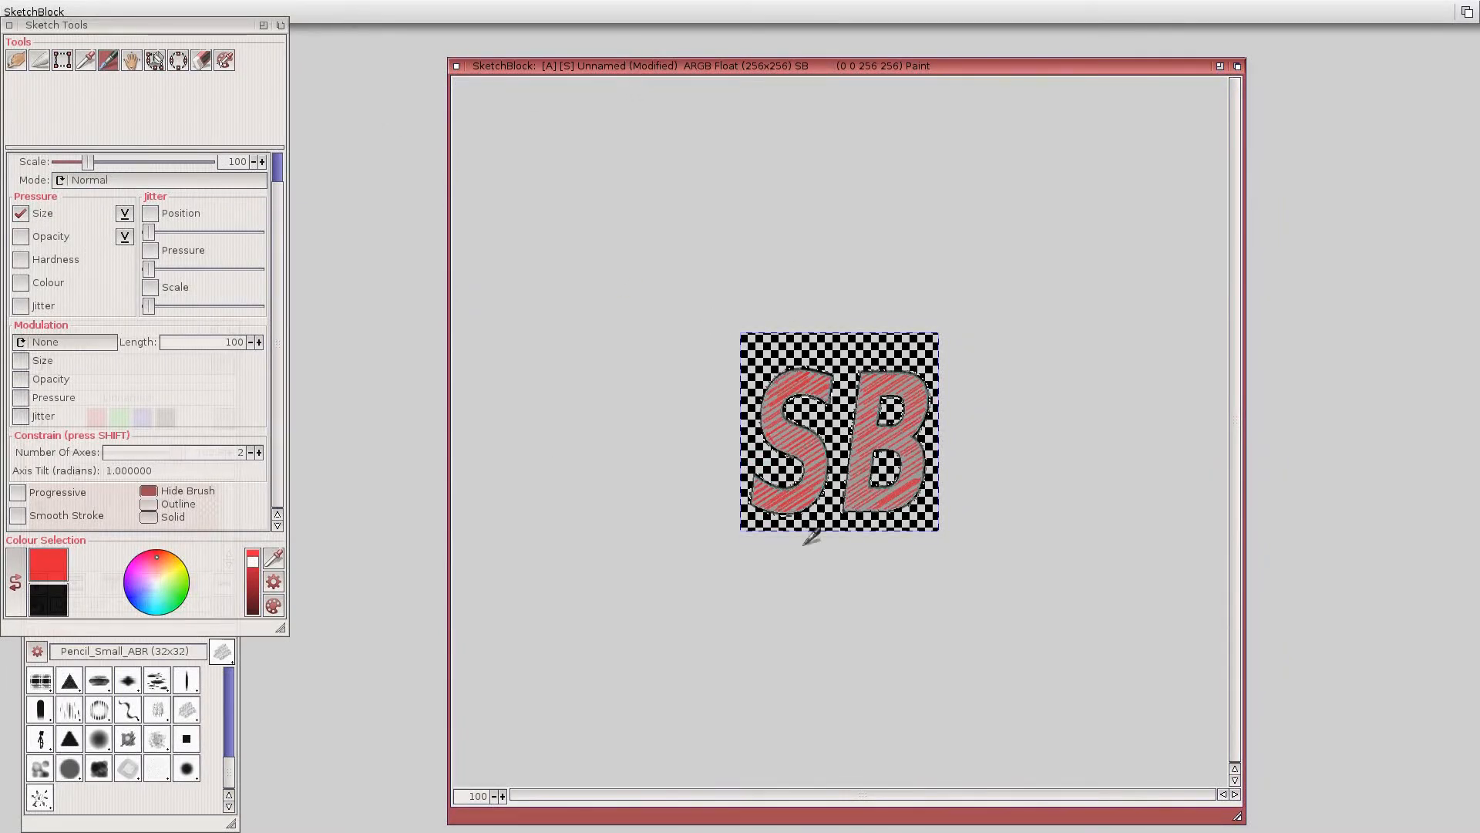
right_click(61, 11)
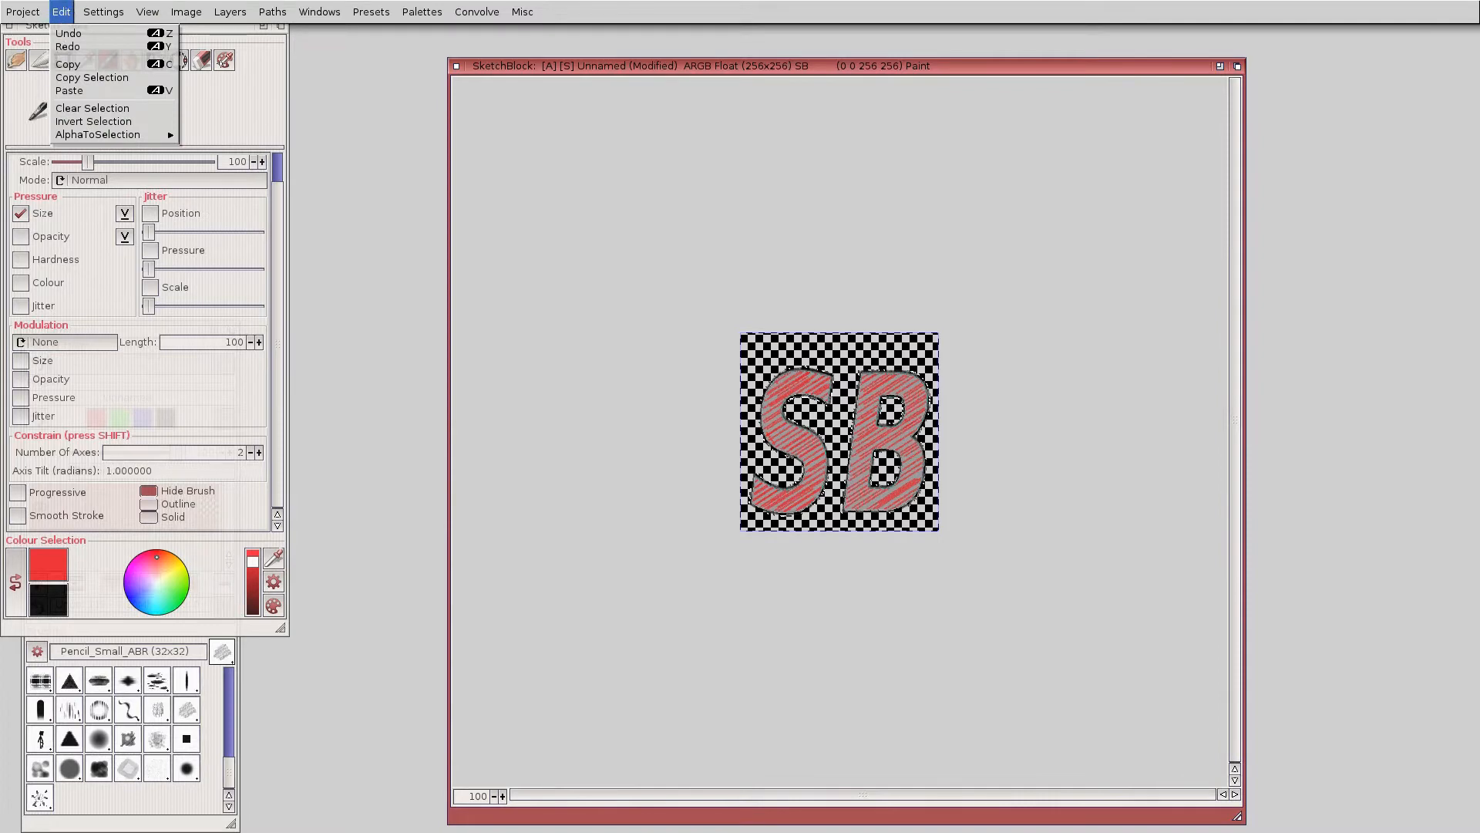
click(111, 104)
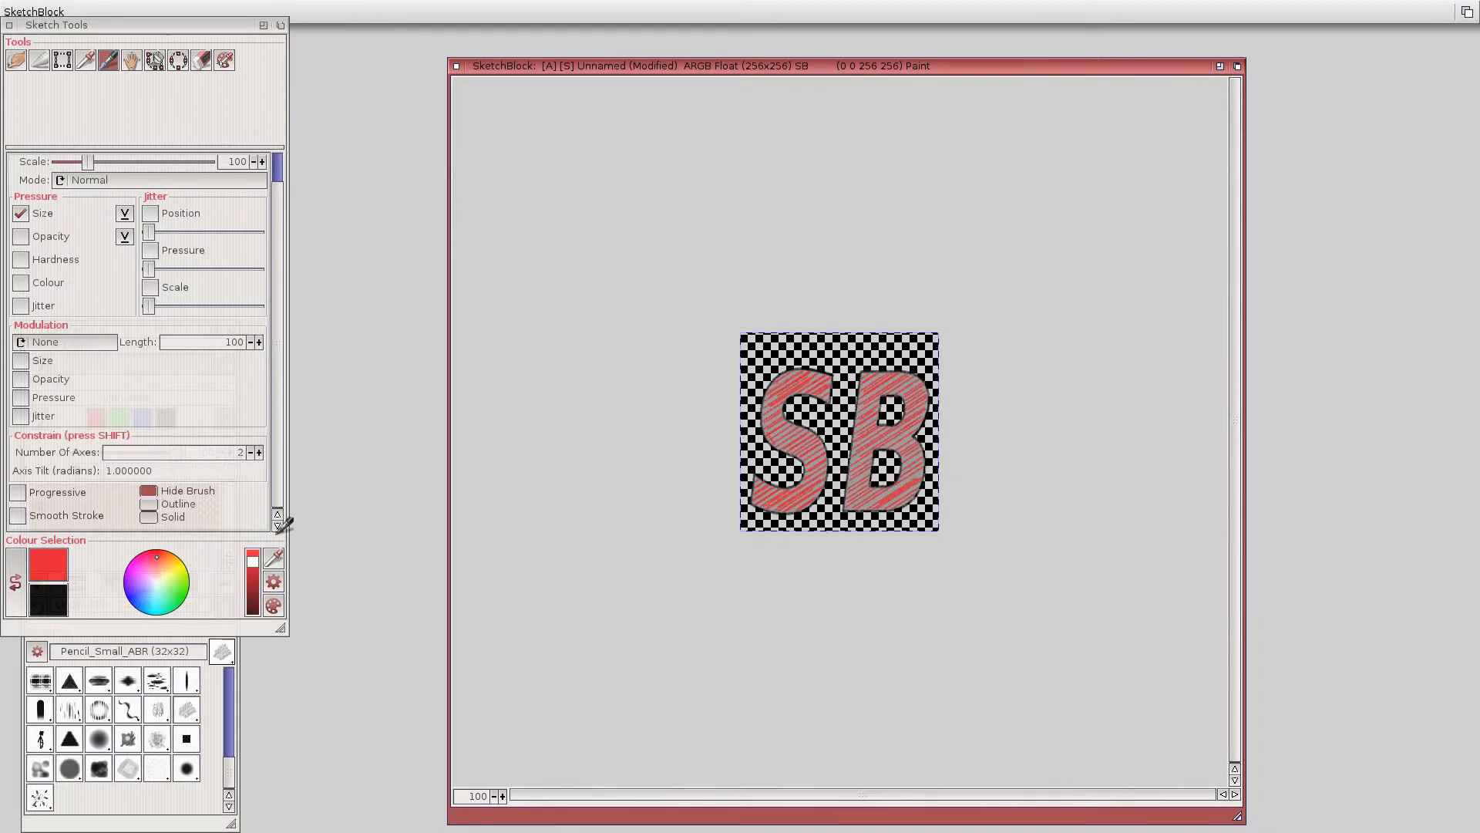
Move the Sketch Tools window aside and shorten it to uncover more of the layer controls.
drag(185, 25, 231, 11)
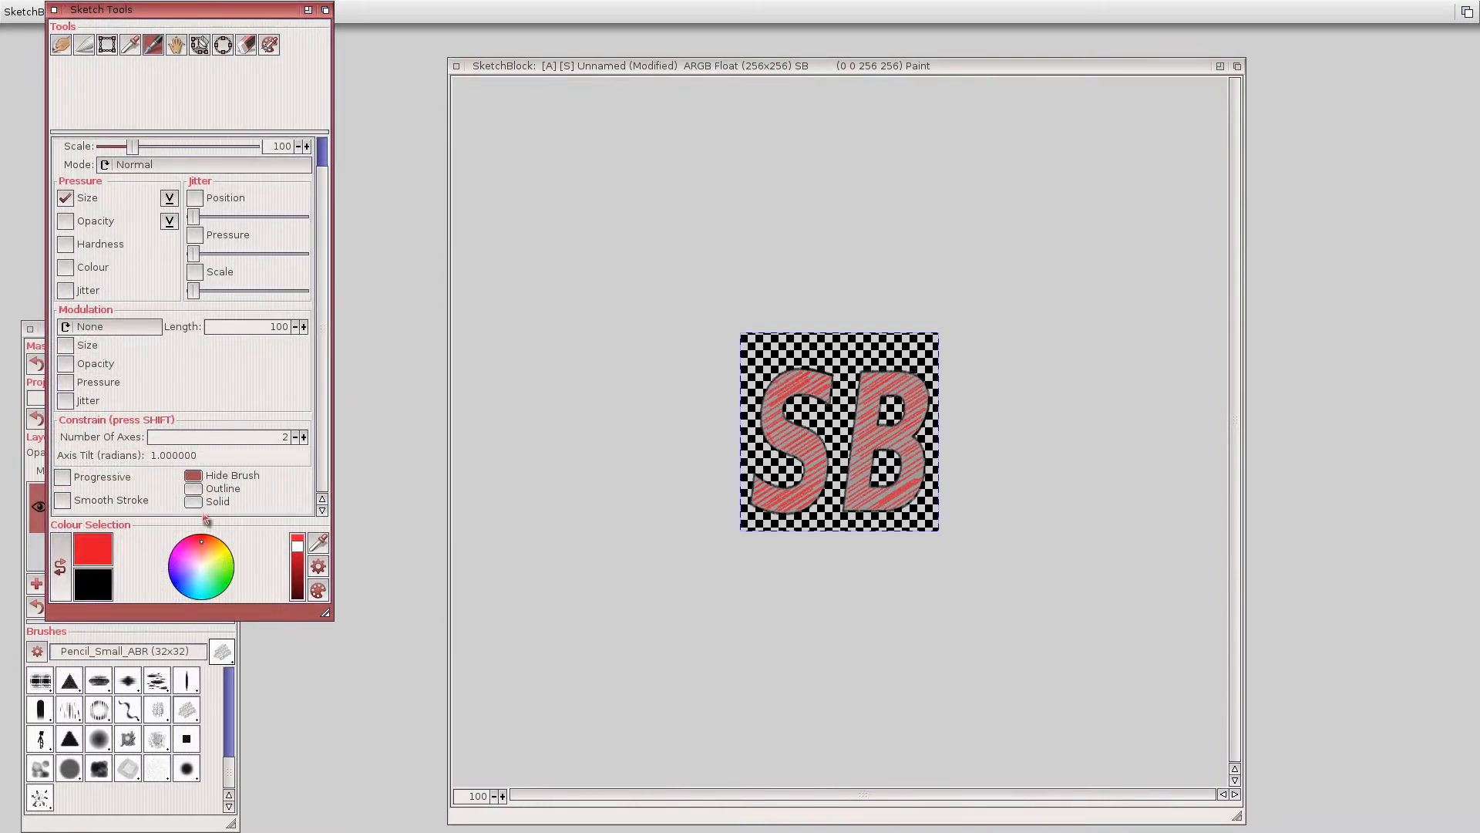
mouse_move(327, 614)
mouse_down()
mouse_move(324, 497)
mouse_move(323, 530)
mouse_up()
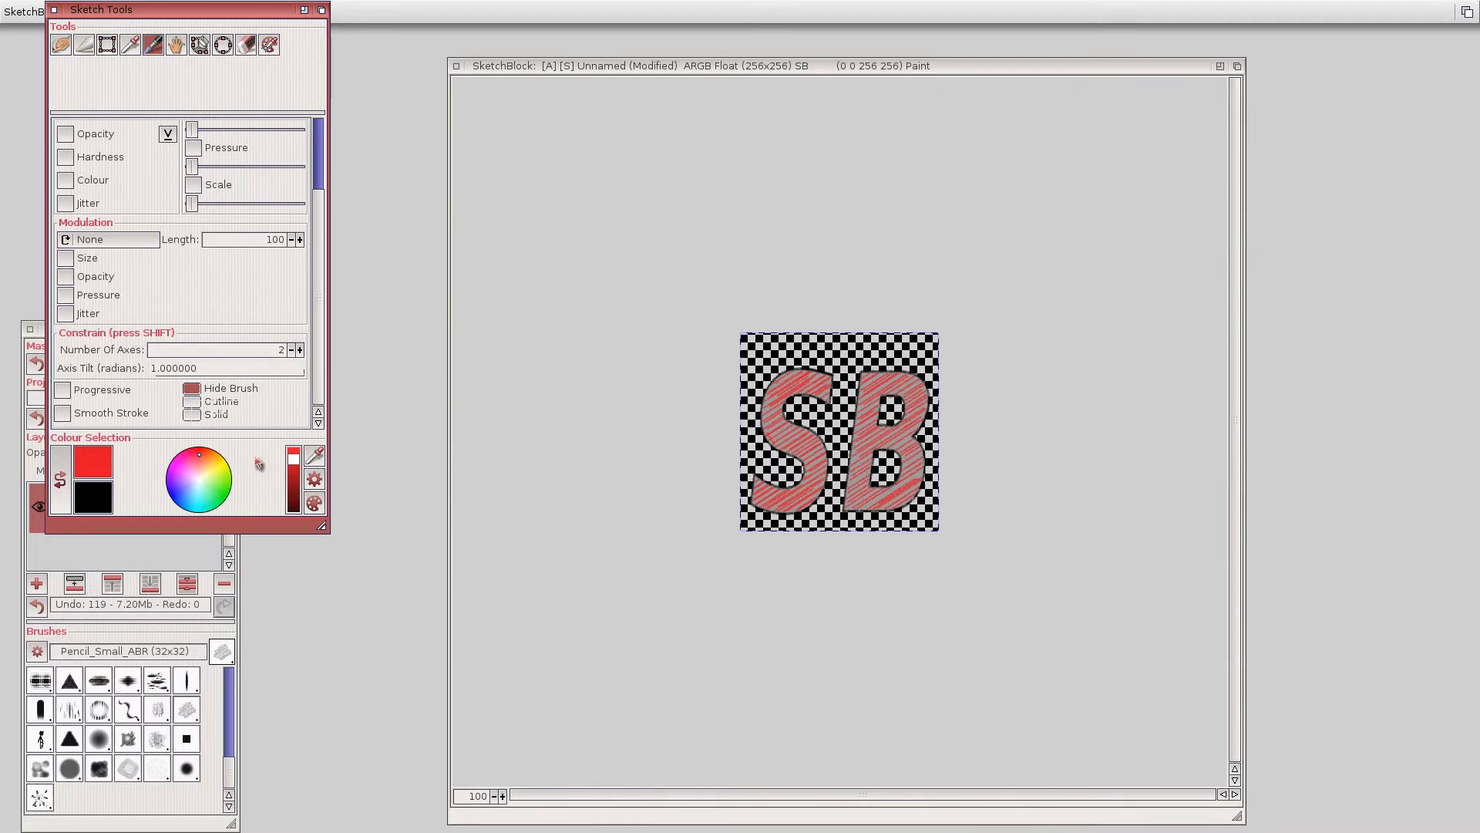
Bring the layer controls to the front, duplicate the SB layer and make the copy active.
click(185, 829)
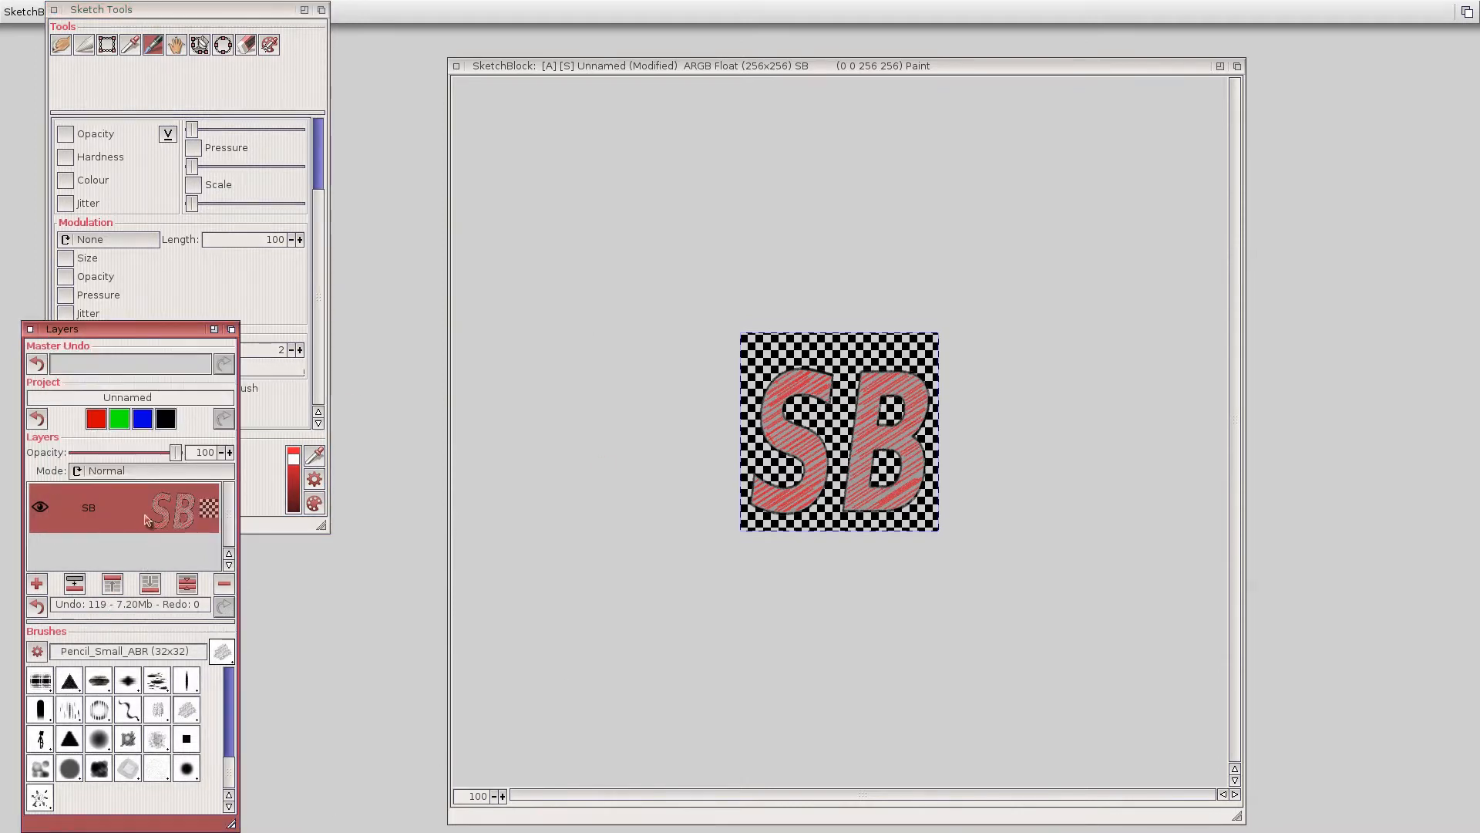
click(83, 590)
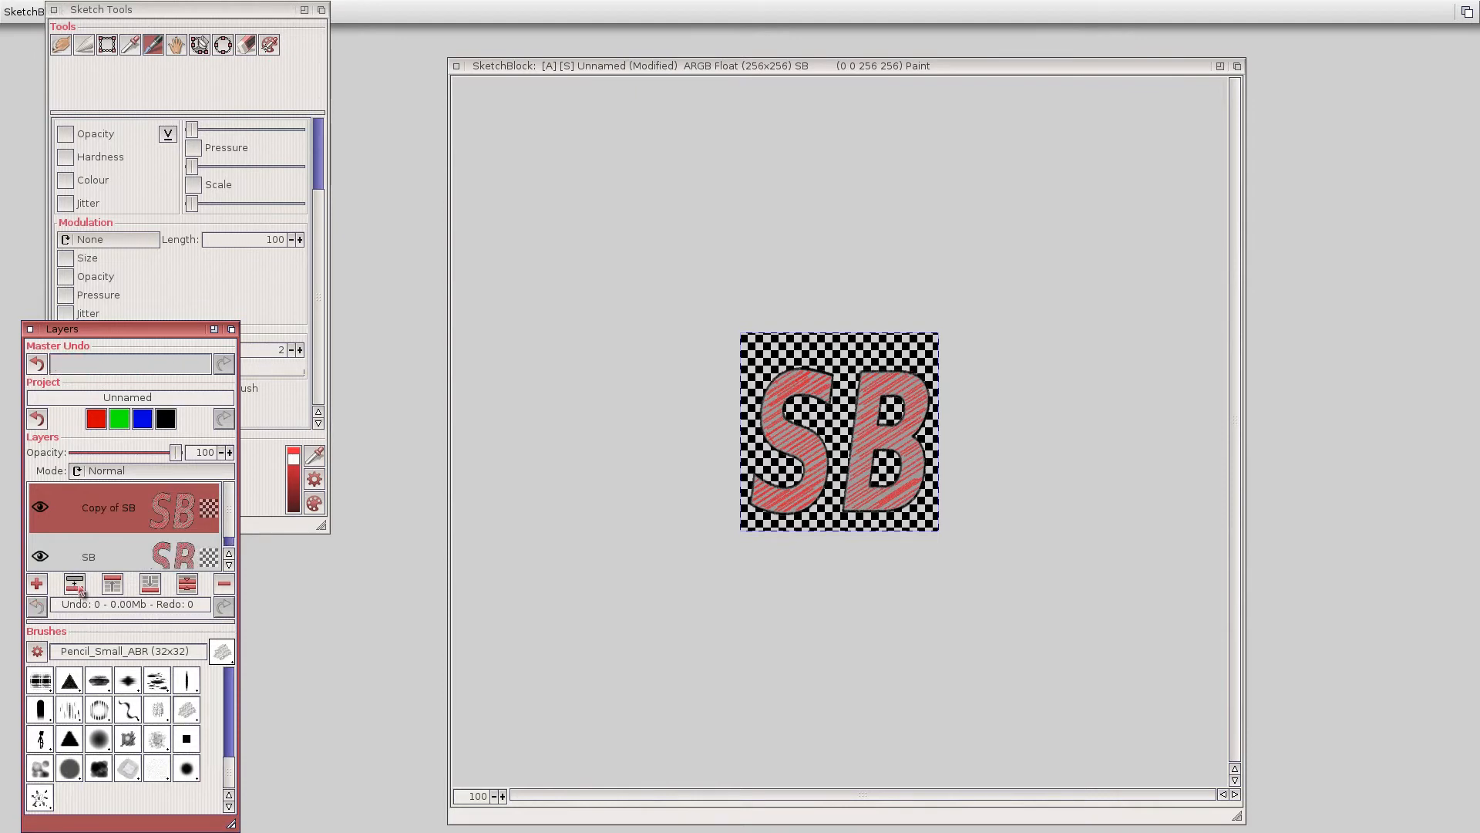
click(116, 509)
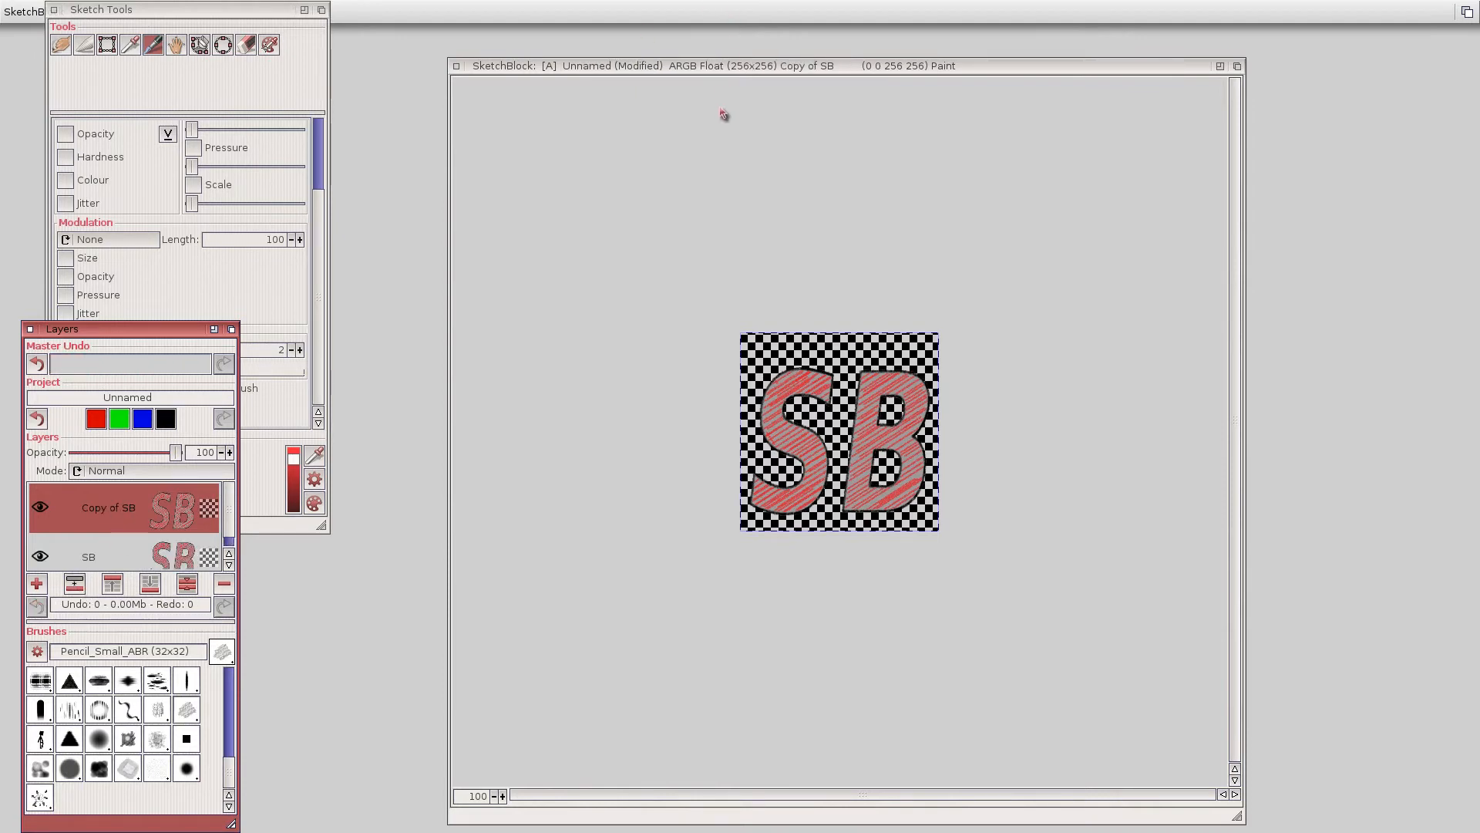
Darken the copied SB layer with Colour Adjust, entering 0.8 for the RGB adjustment and turning contrast and gamma adjustment off.
click(780, 66)
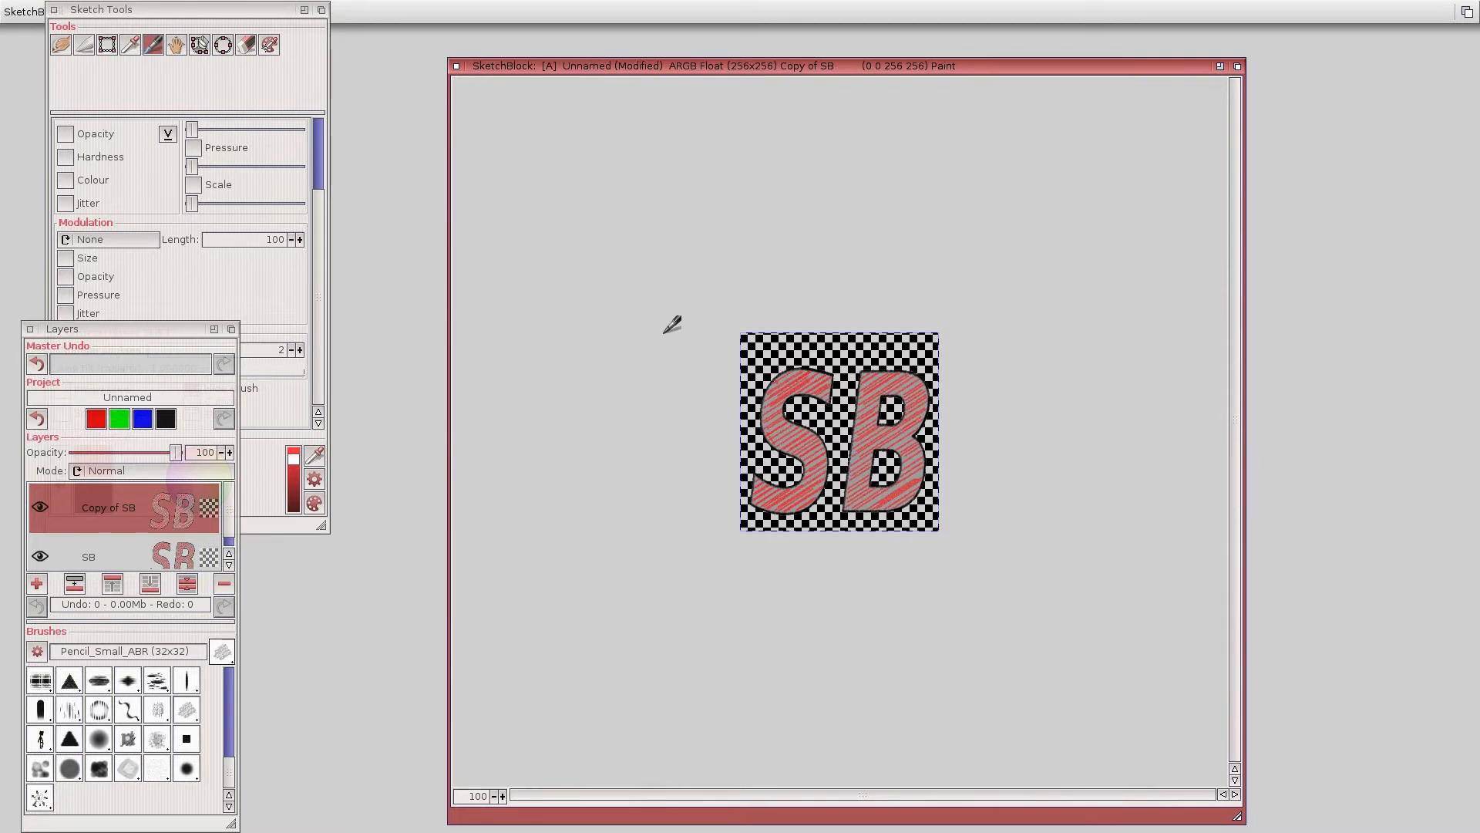
right_click(480, 4)
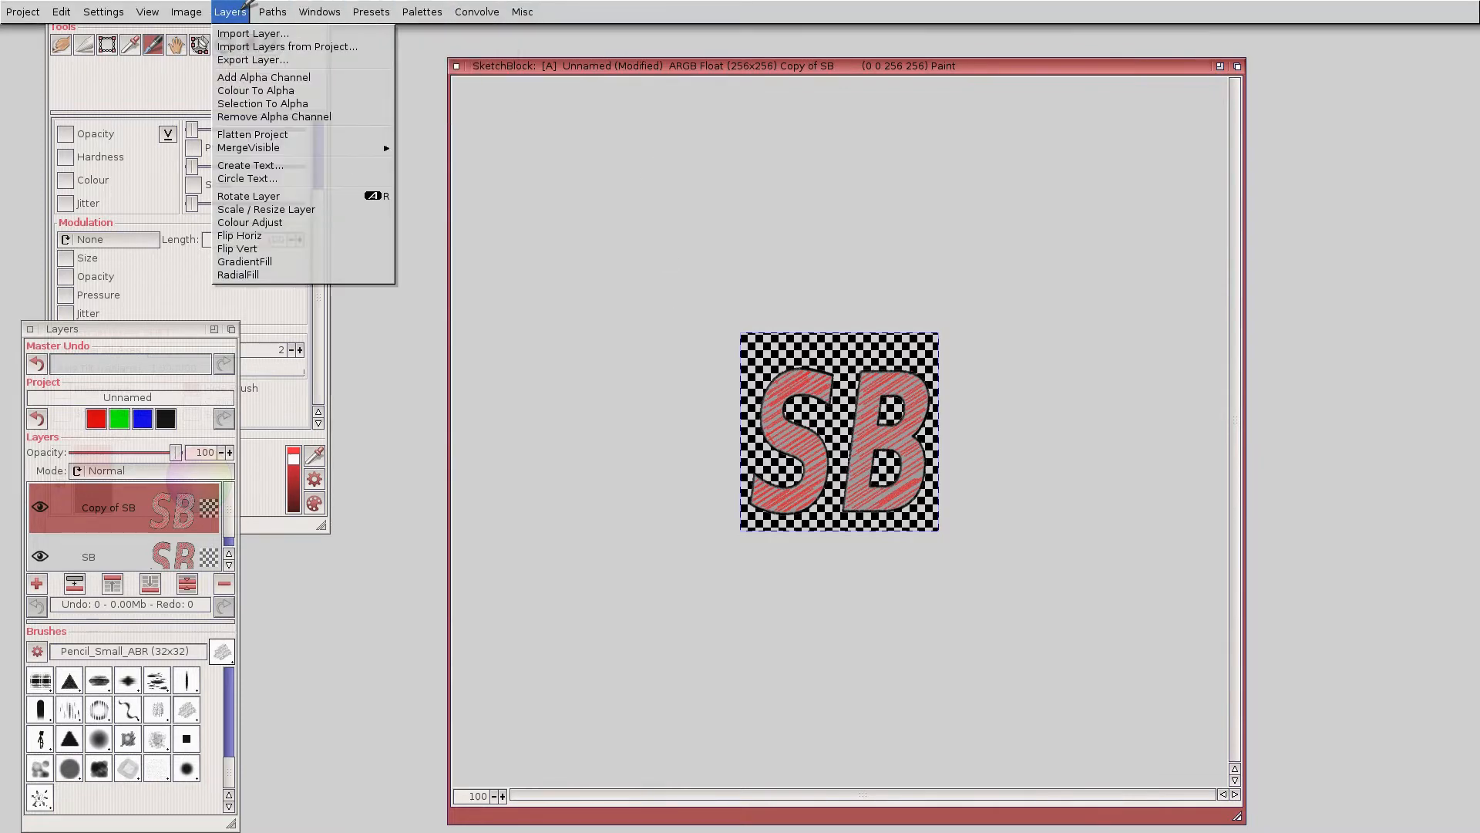
click(274, 222)
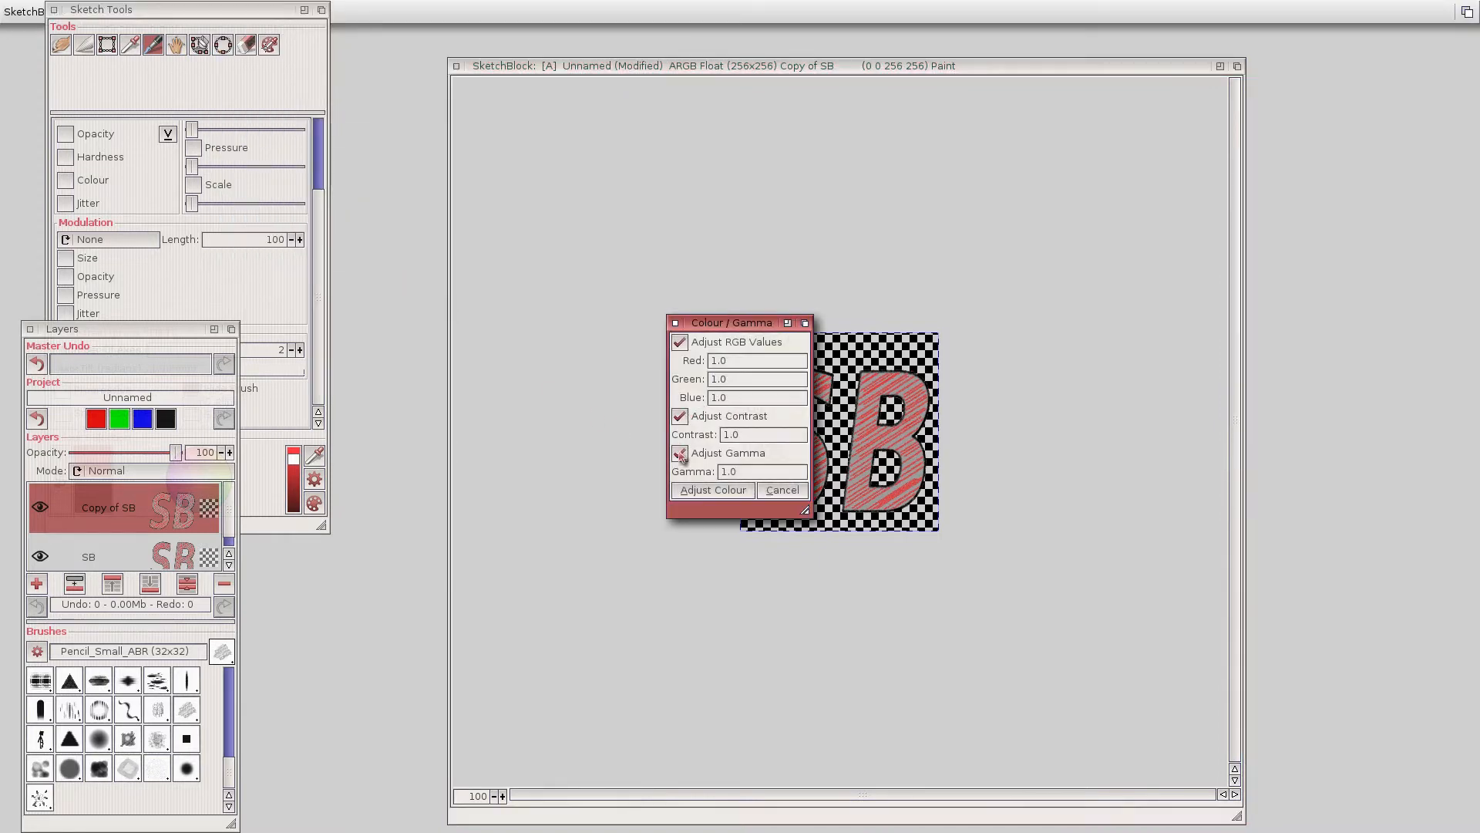
click(680, 453)
click(680, 416)
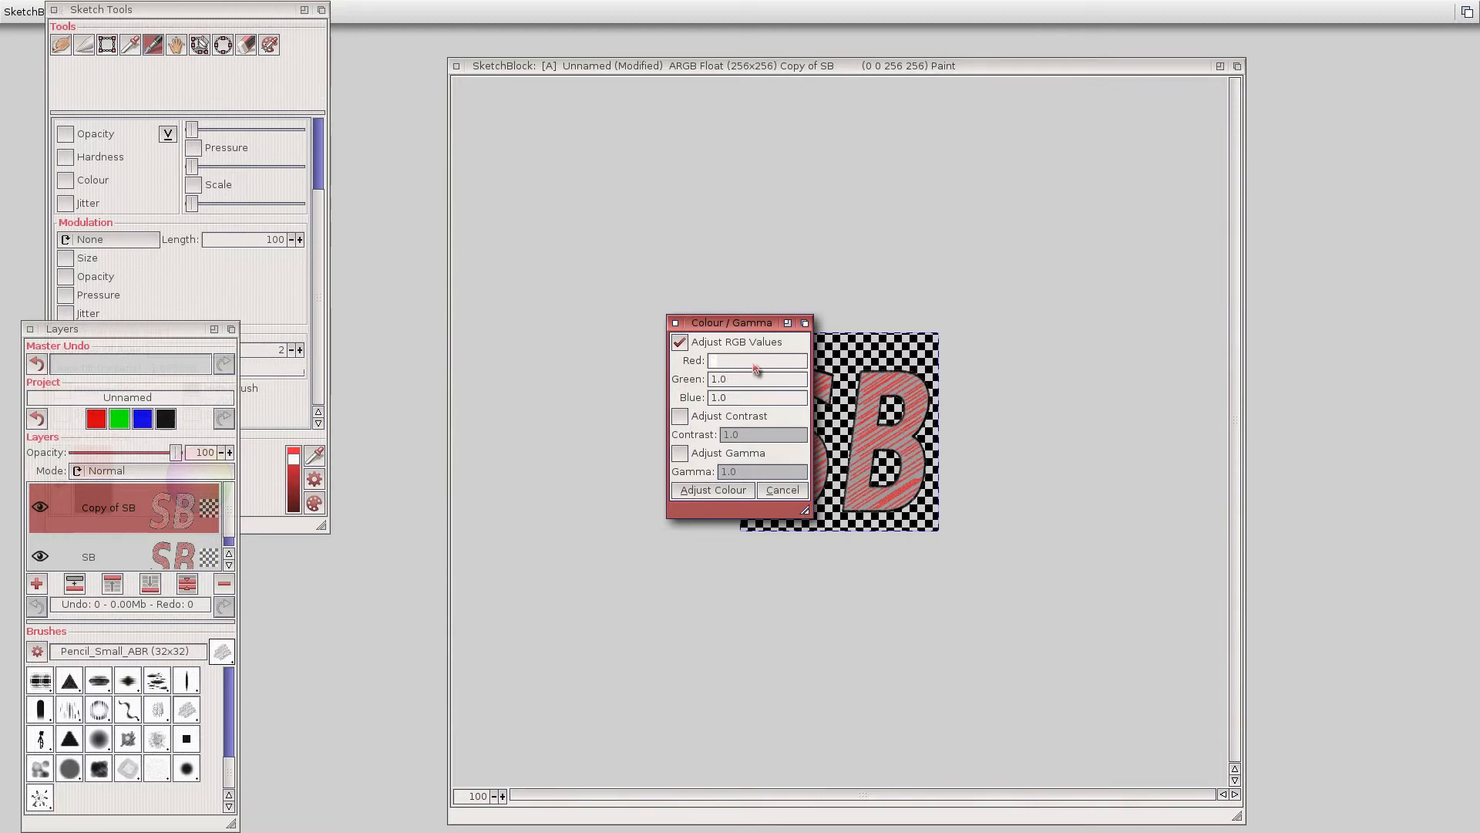
text(08)
text(0.8)
click(713, 491)
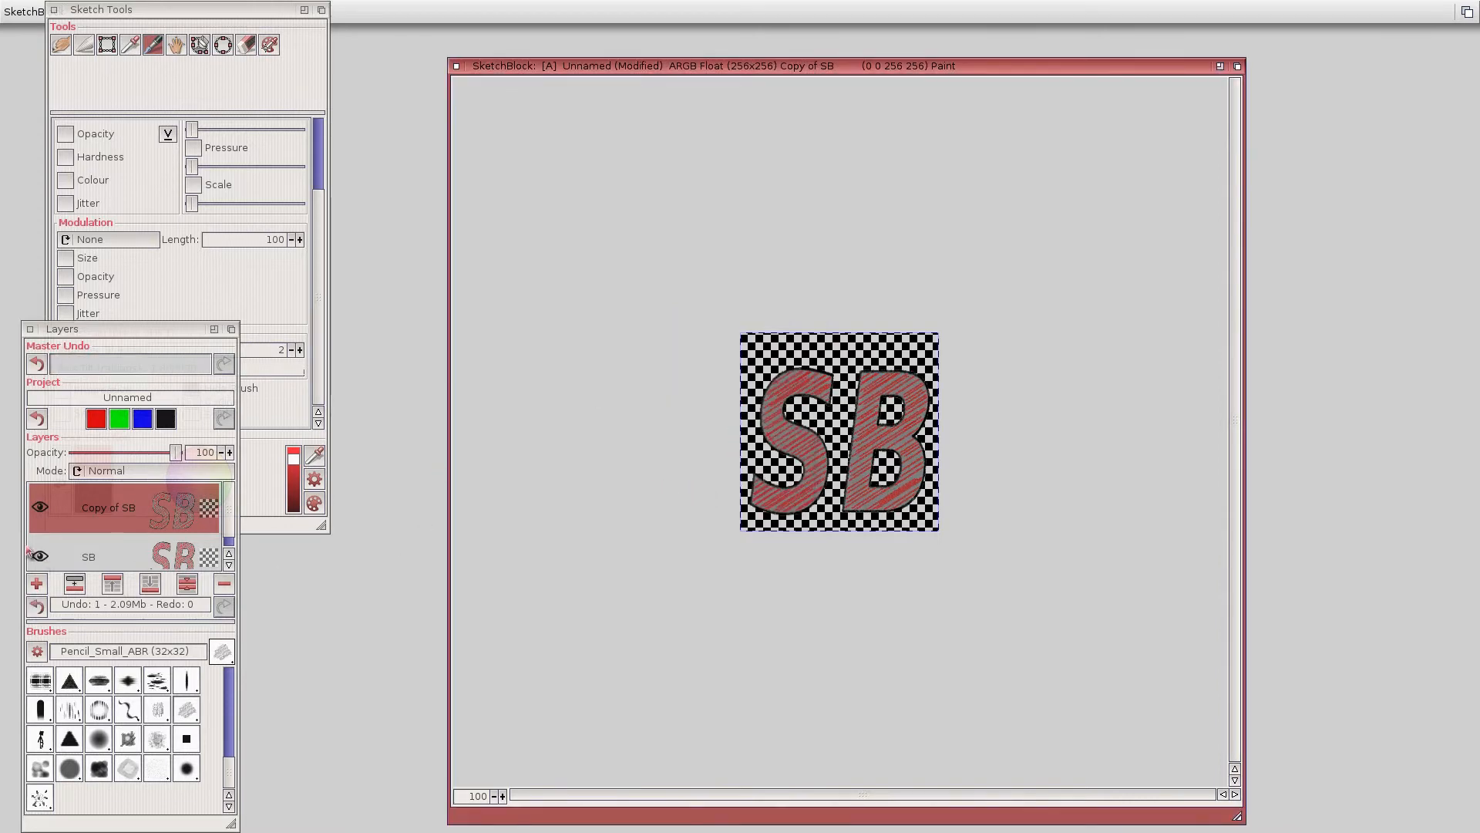
Toggle the visibility of the copied layer to compare its darkened lettering with the original.
click(41, 509)
click(40, 509)
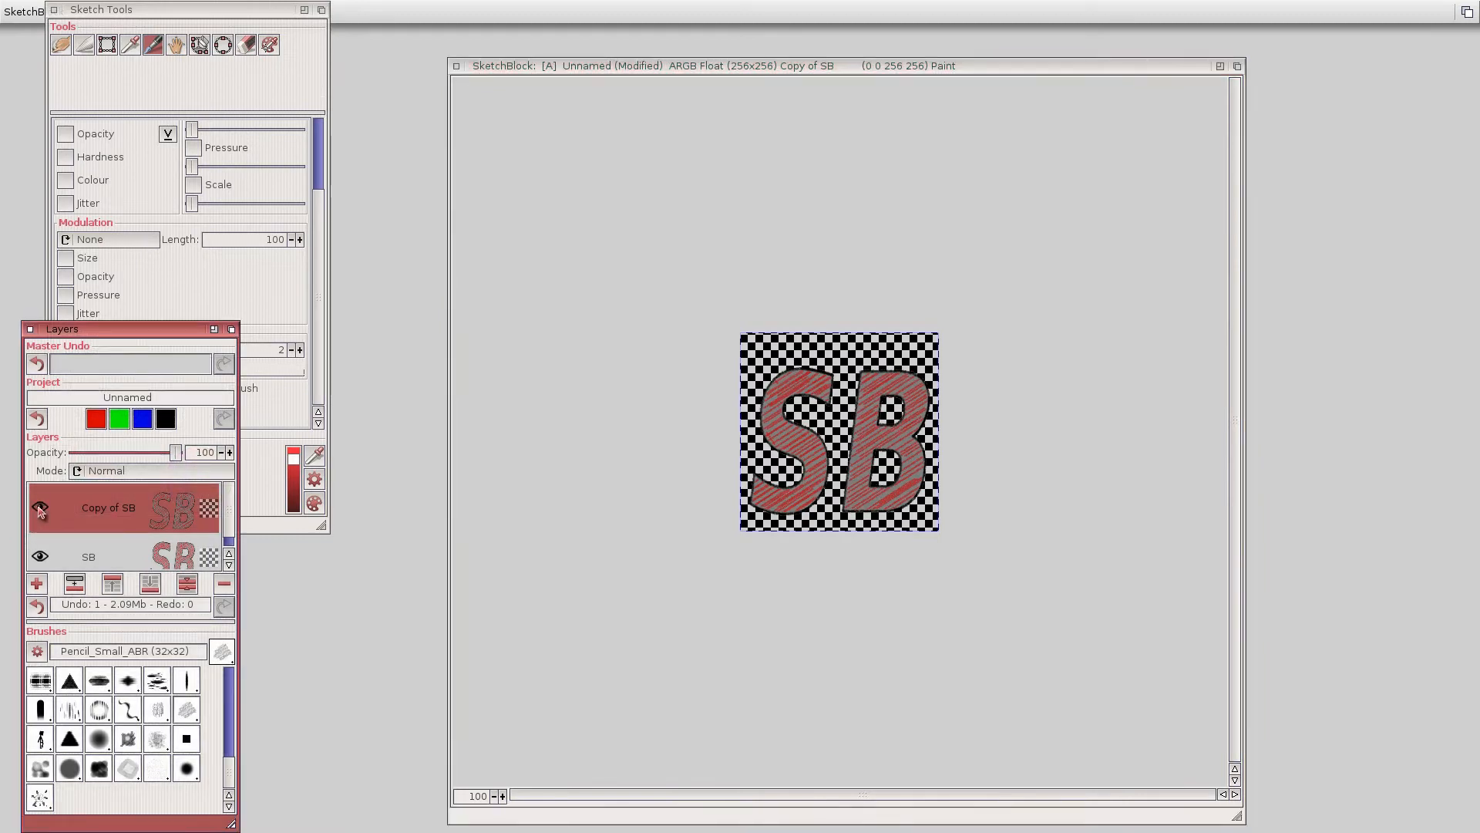
click(40, 509)
click(40, 508)
Apply the Apply Glow script to the copied layer to surround the SB letters with a yellow glow.
drag(675, 66, 678, 73)
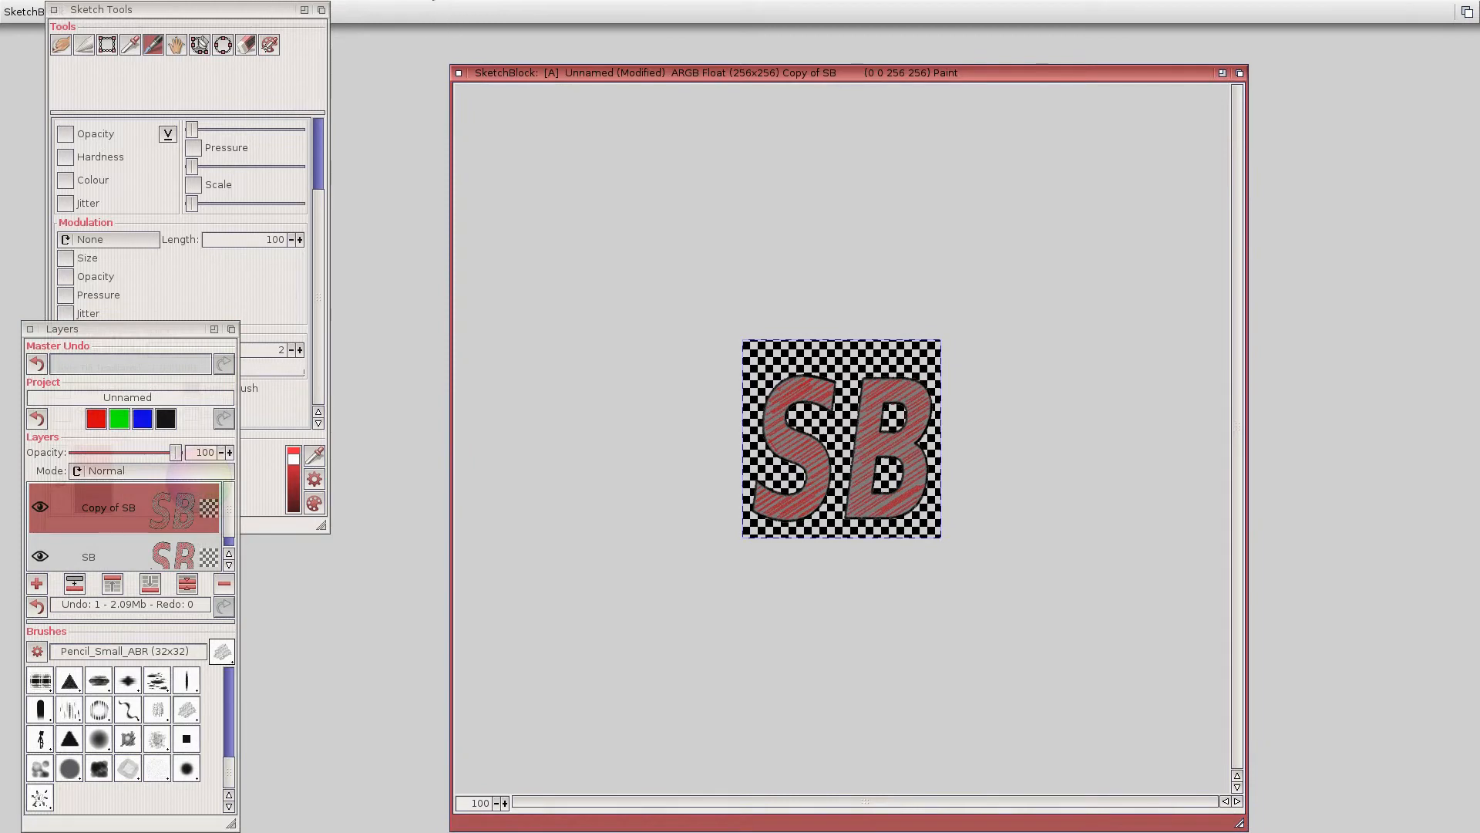
right_click(423, 2)
mouse_move(539, 5)
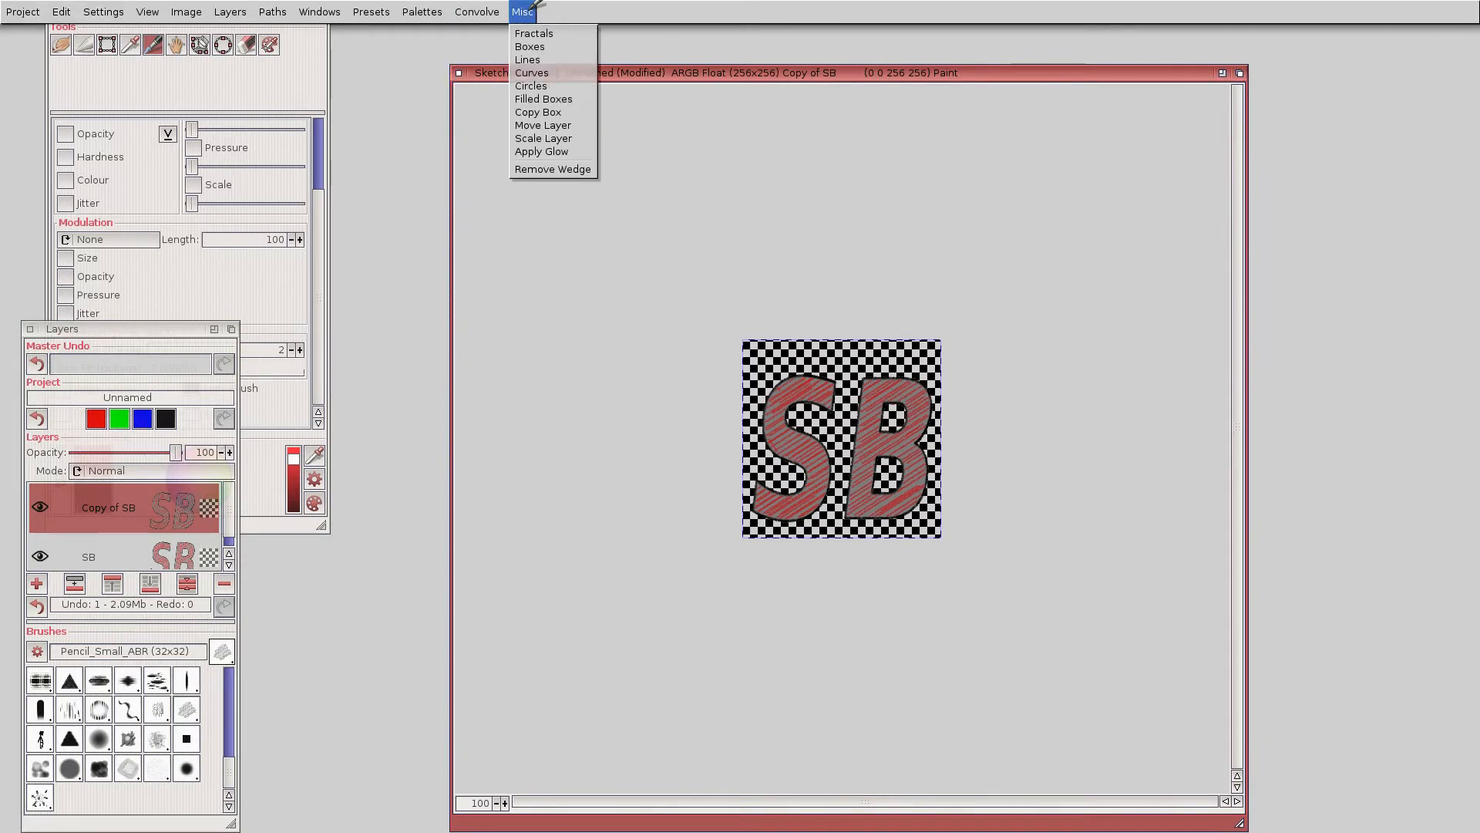
click(577, 151)
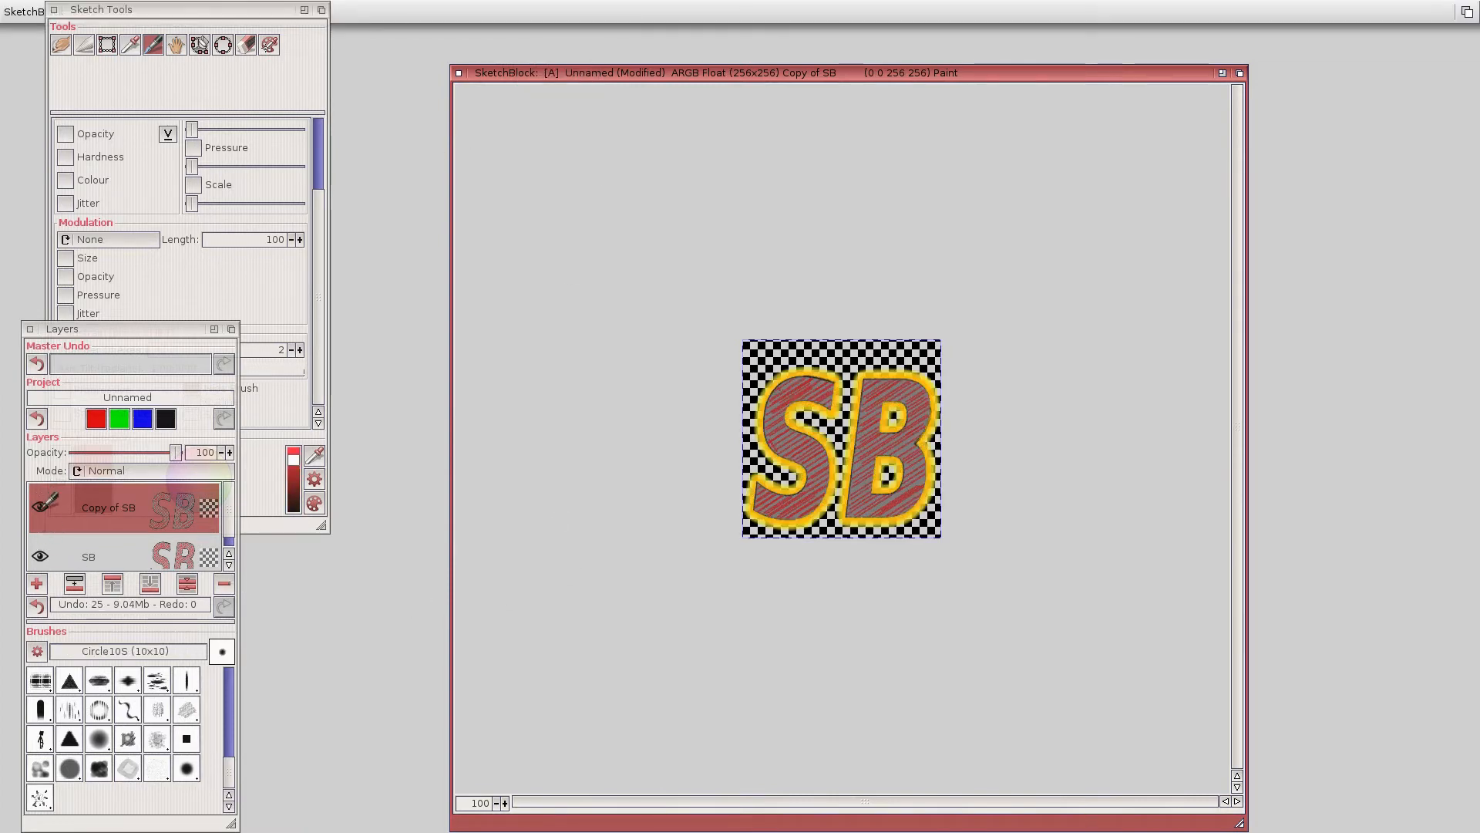
Switch the glowing copy's visibility off and on to compare the two icon states, leaving the copy shown.
click(41, 509)
click(41, 510)
click(41, 510)
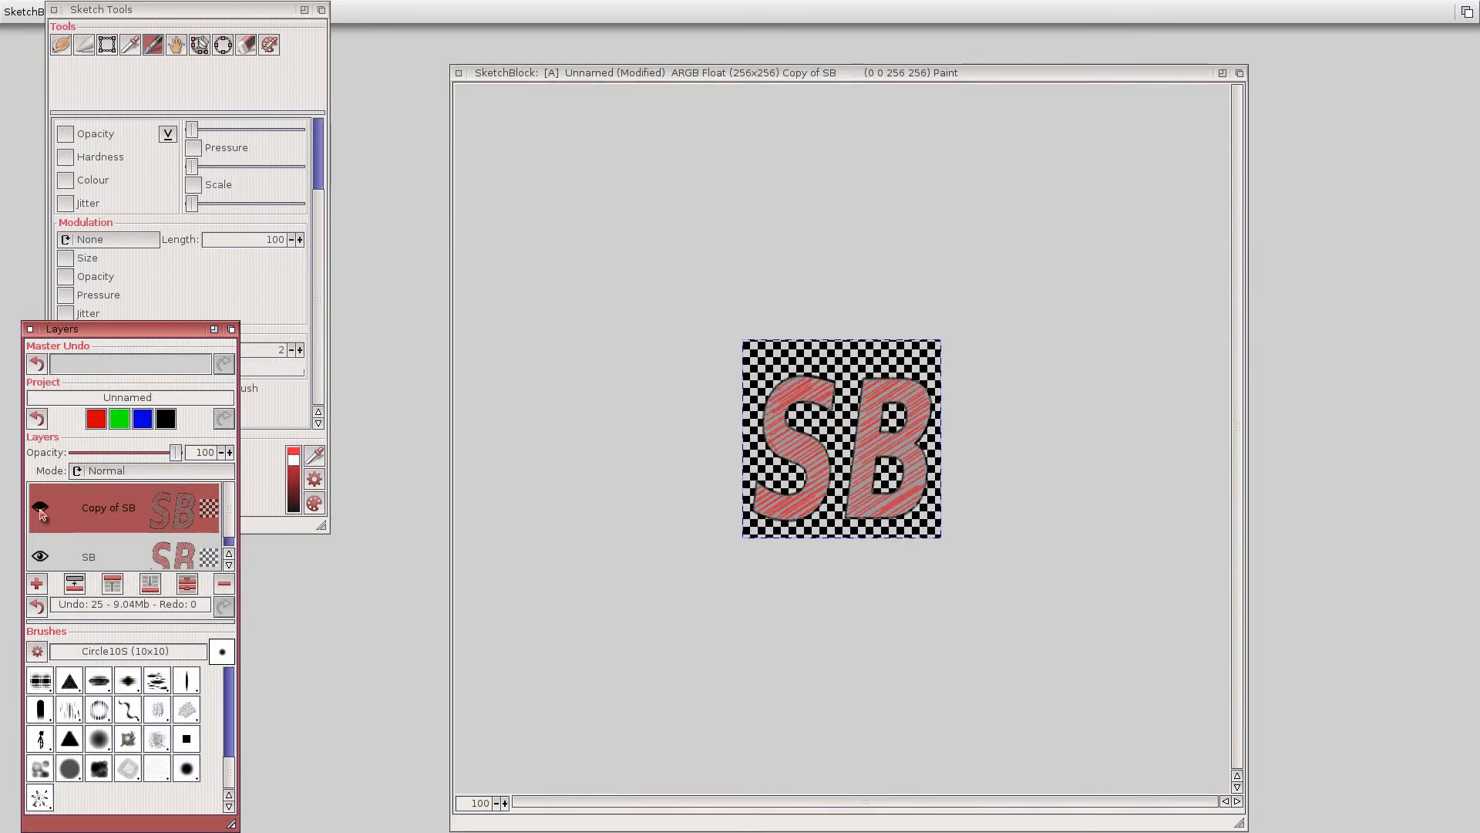
click(41, 510)
click(41, 510)
click(41, 510)
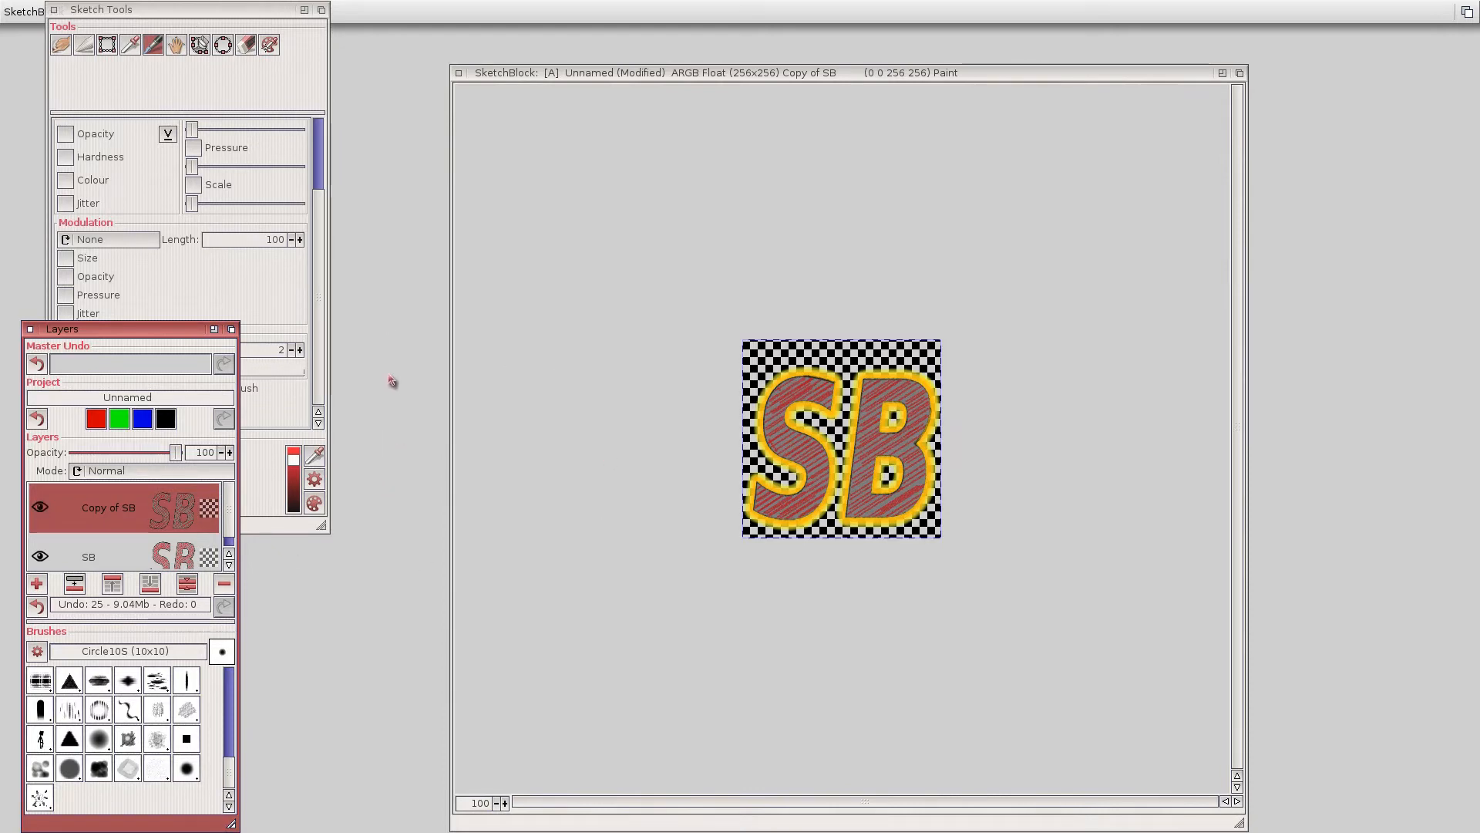
Export the layered image as an Amiga Icon (INFO) named SB to RAM: with Save Alpha enabled.
mouse_move(660, 72)
mouse_down()
mouse_move(664, 45)
mouse_move(640, 23)
mouse_up()
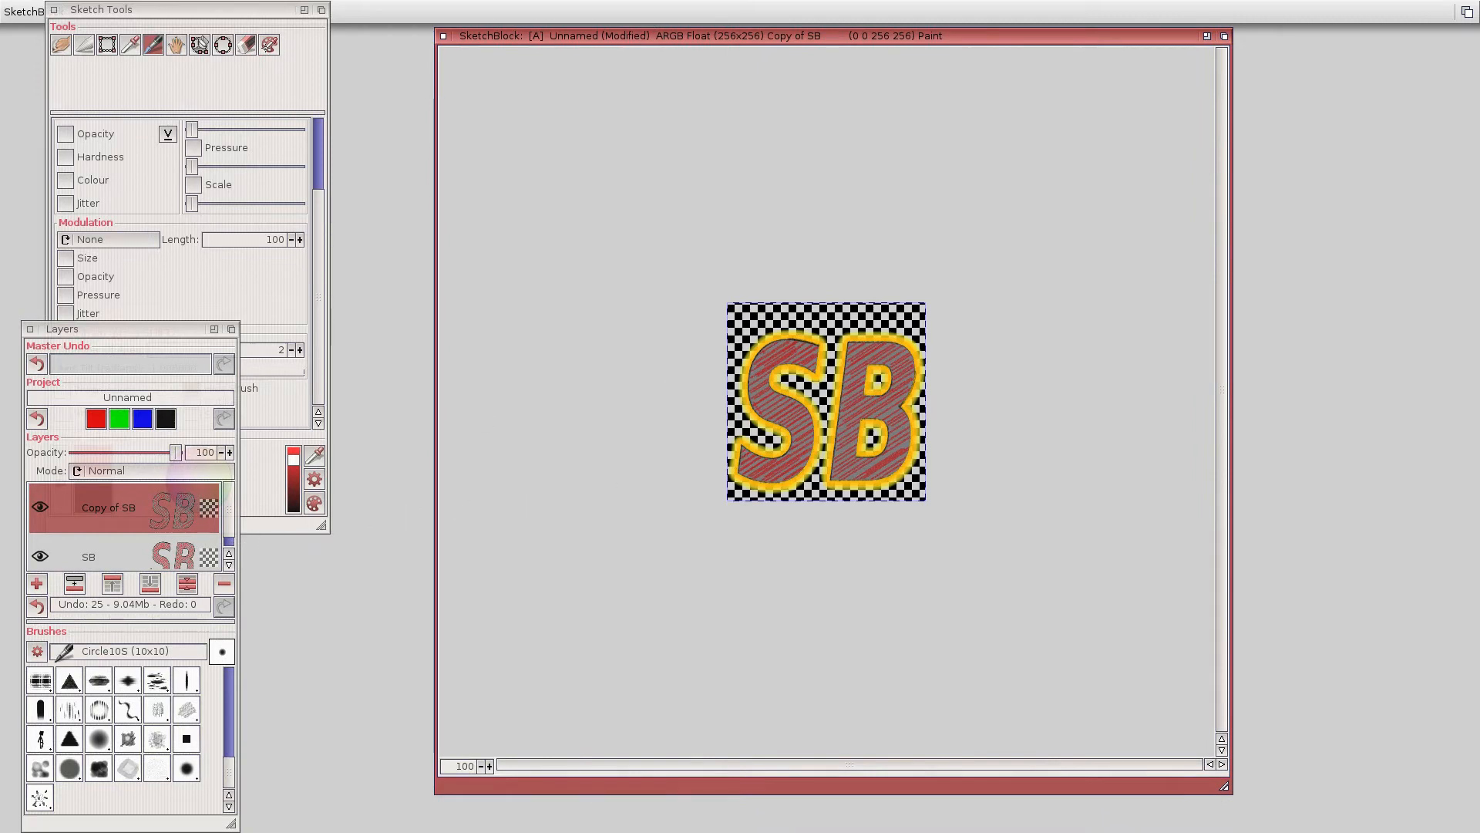
click(100, 558)
click(102, 513)
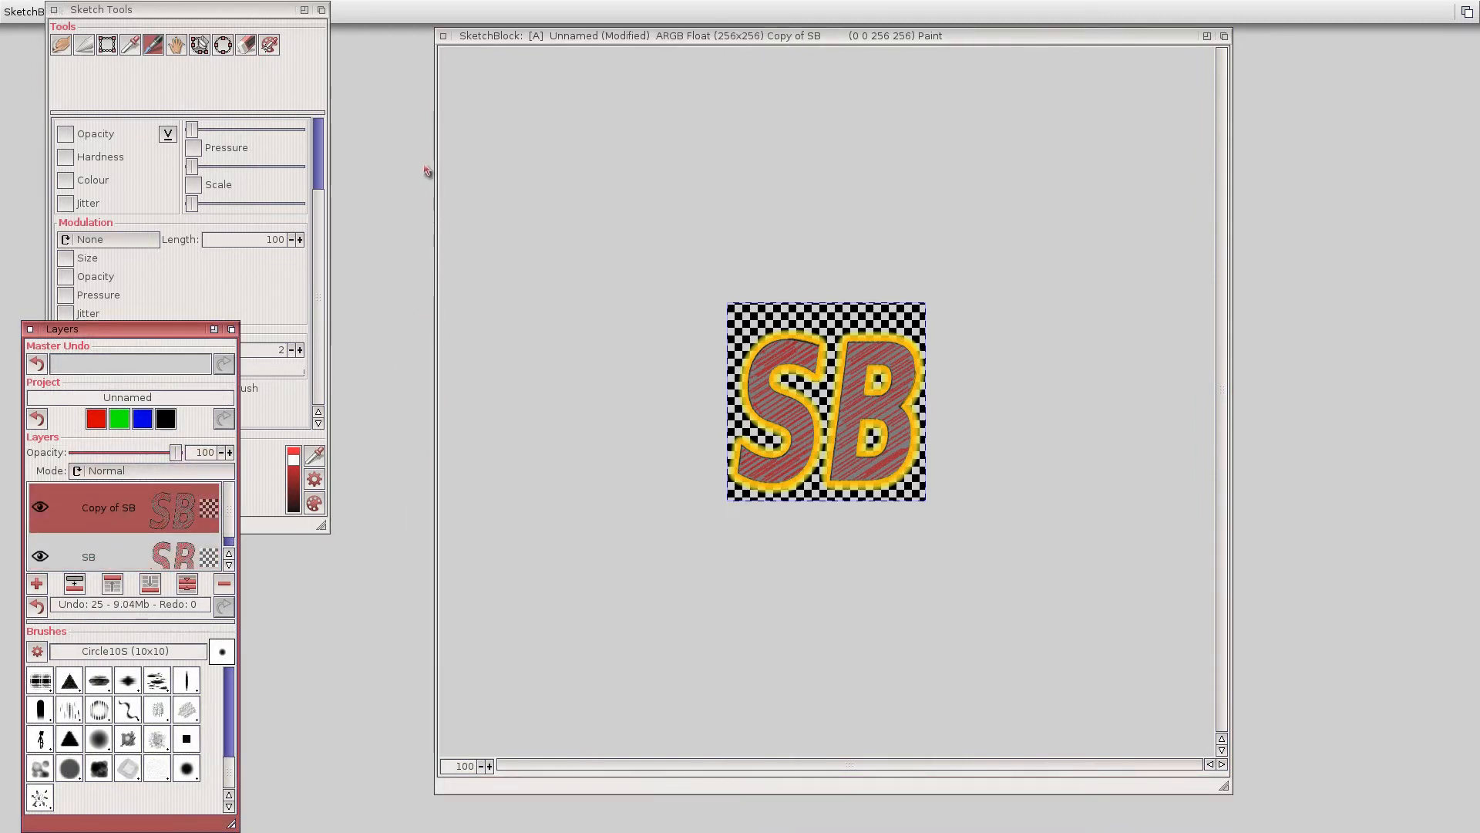
click(569, 29)
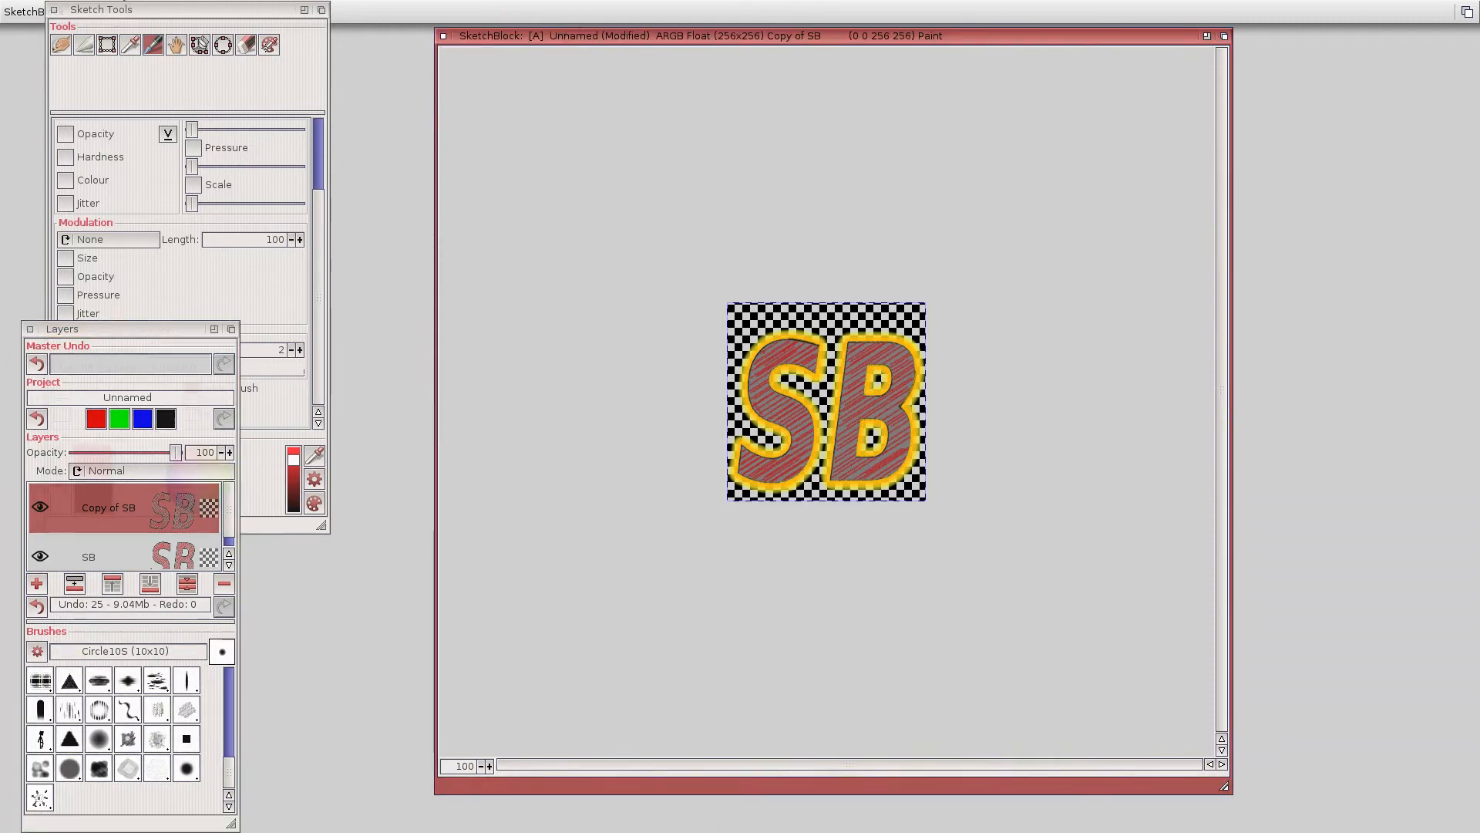
right_click(8, 8)
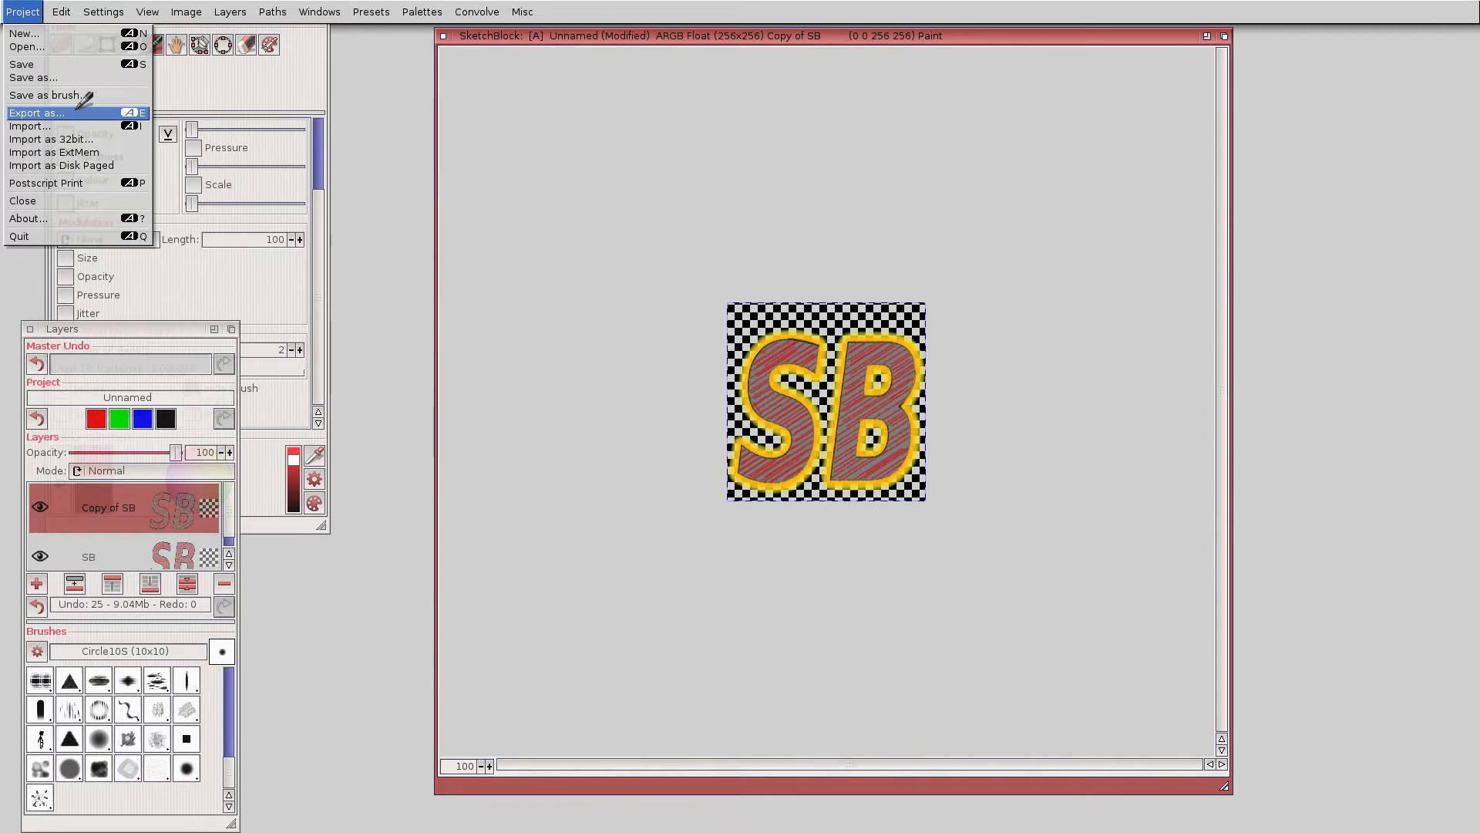
click(78, 112)
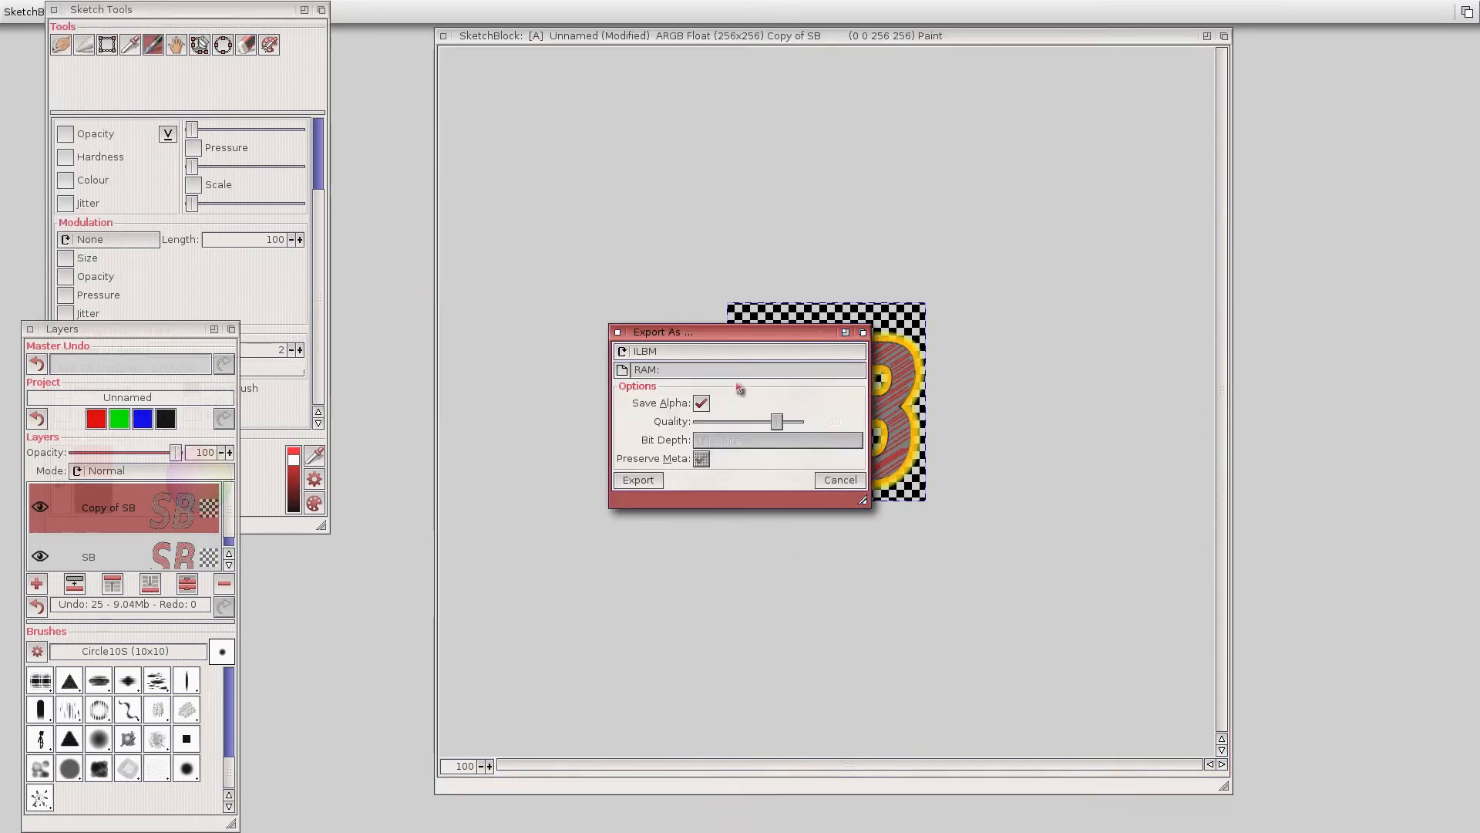
click(698, 359)
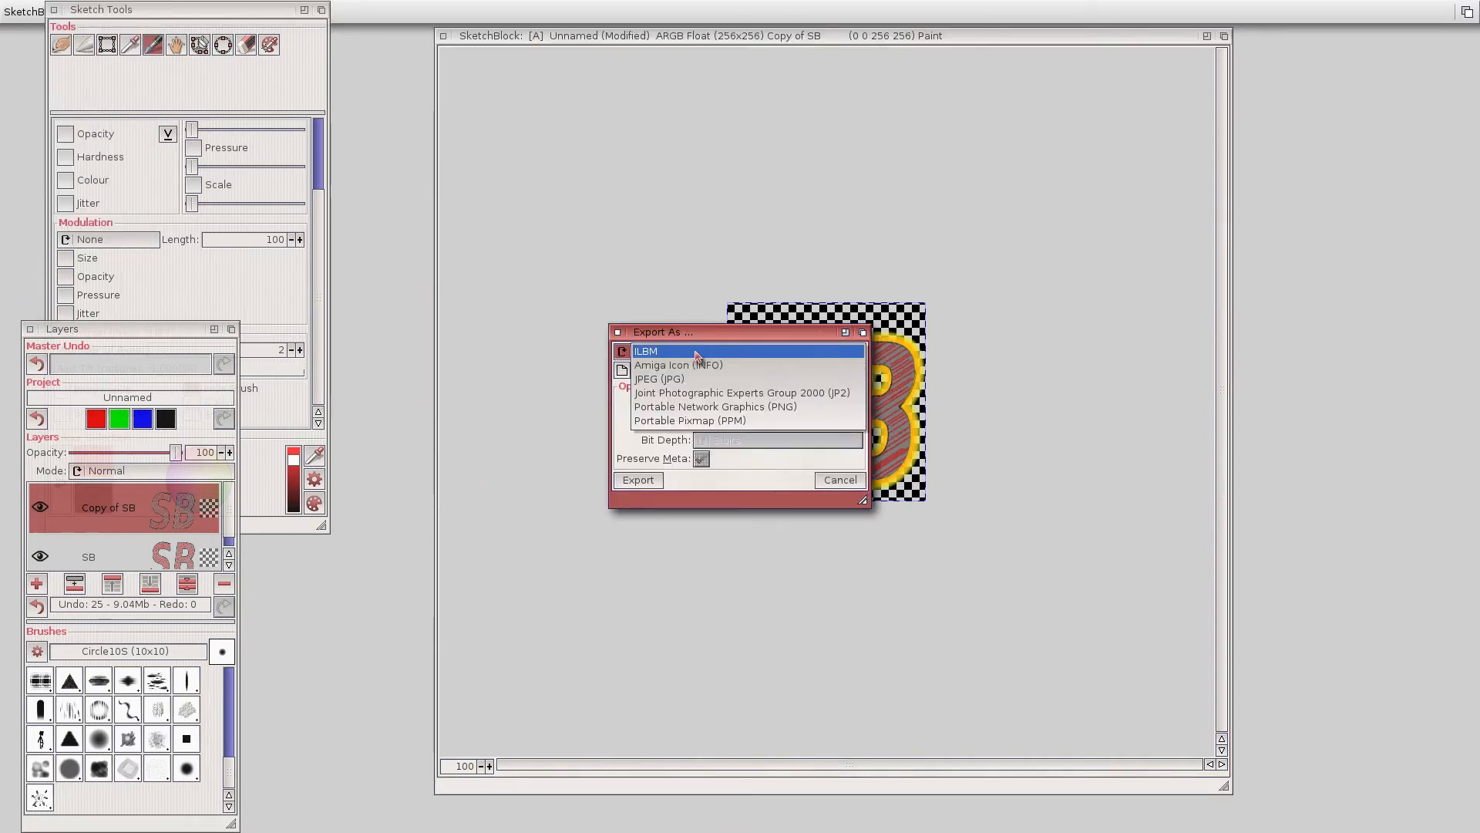
click(775, 367)
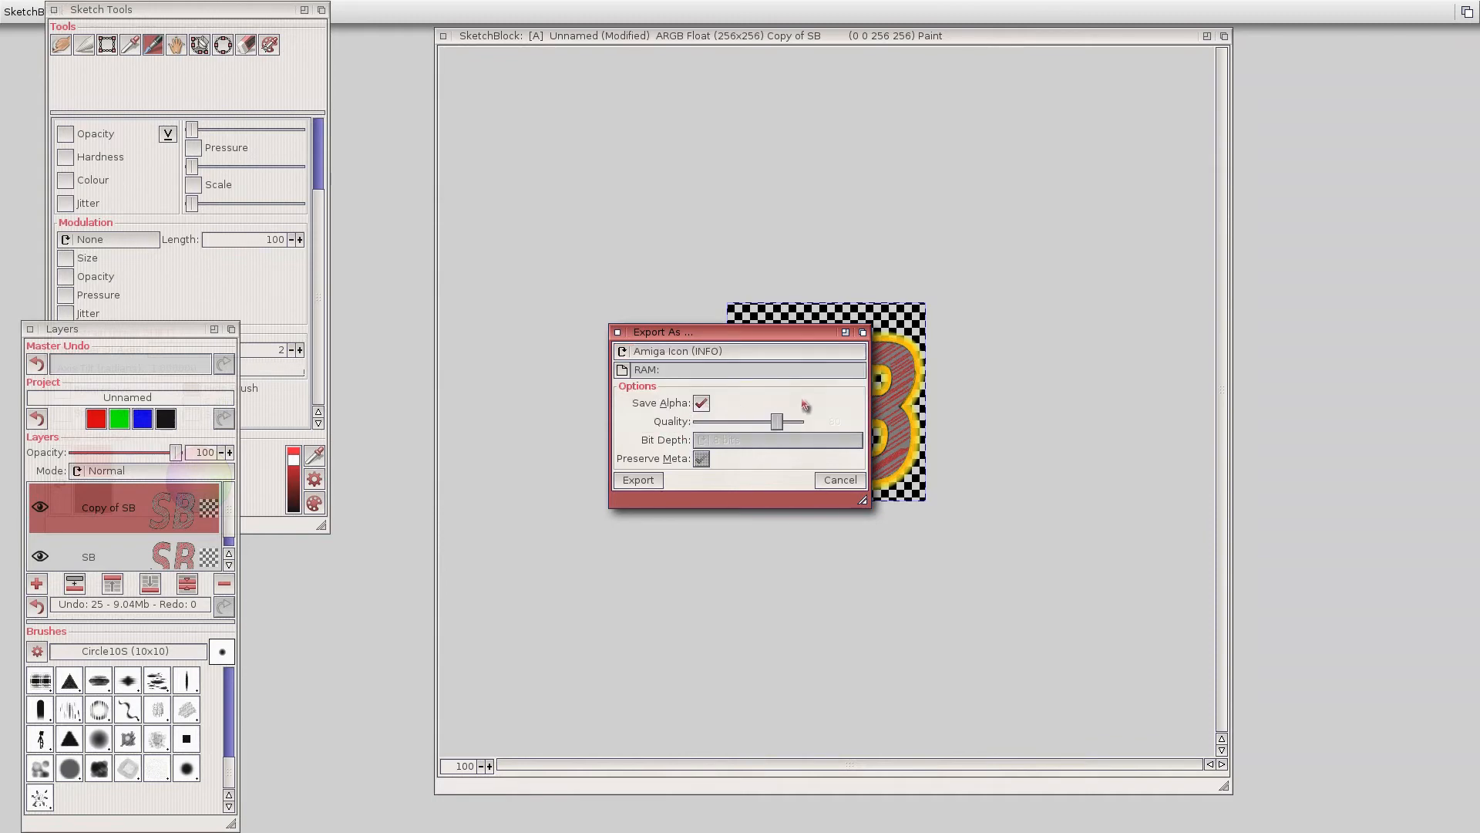
click(642, 481)
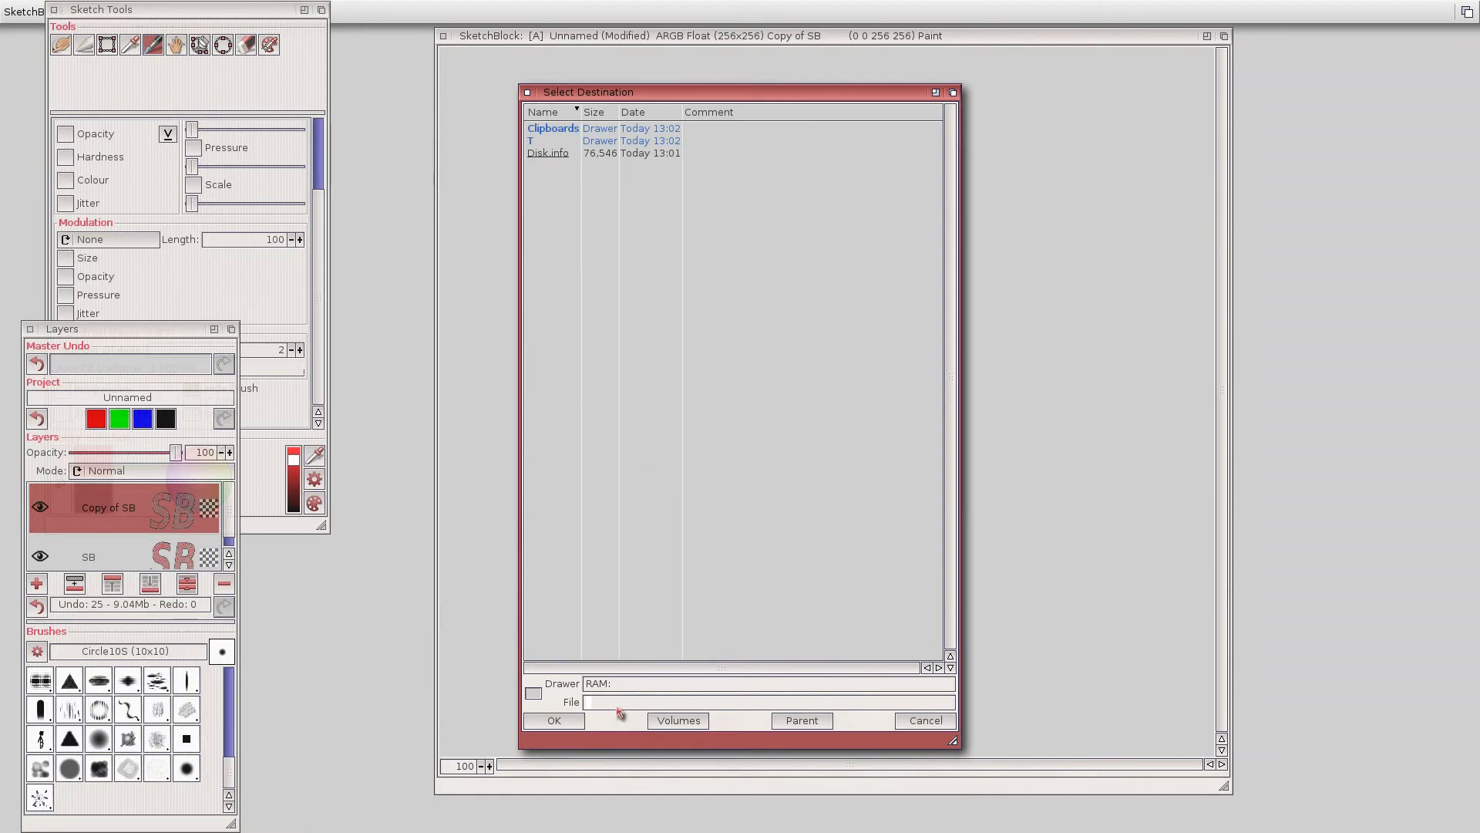
key(Return)
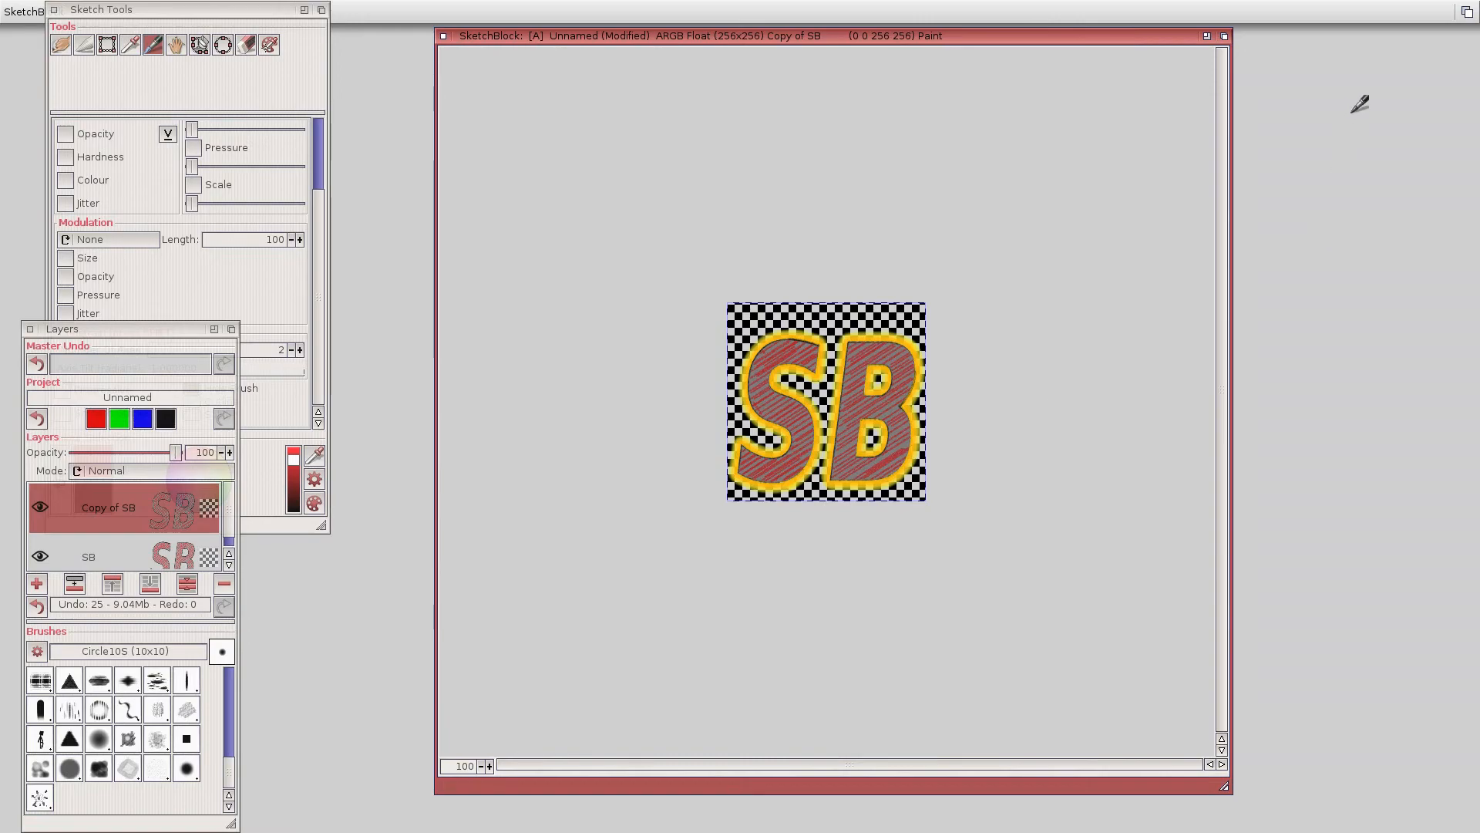
Switch to the AmigaOS Workbench, open the RAM Disk and move its window clear of the other drawers.
click(1467, 11)
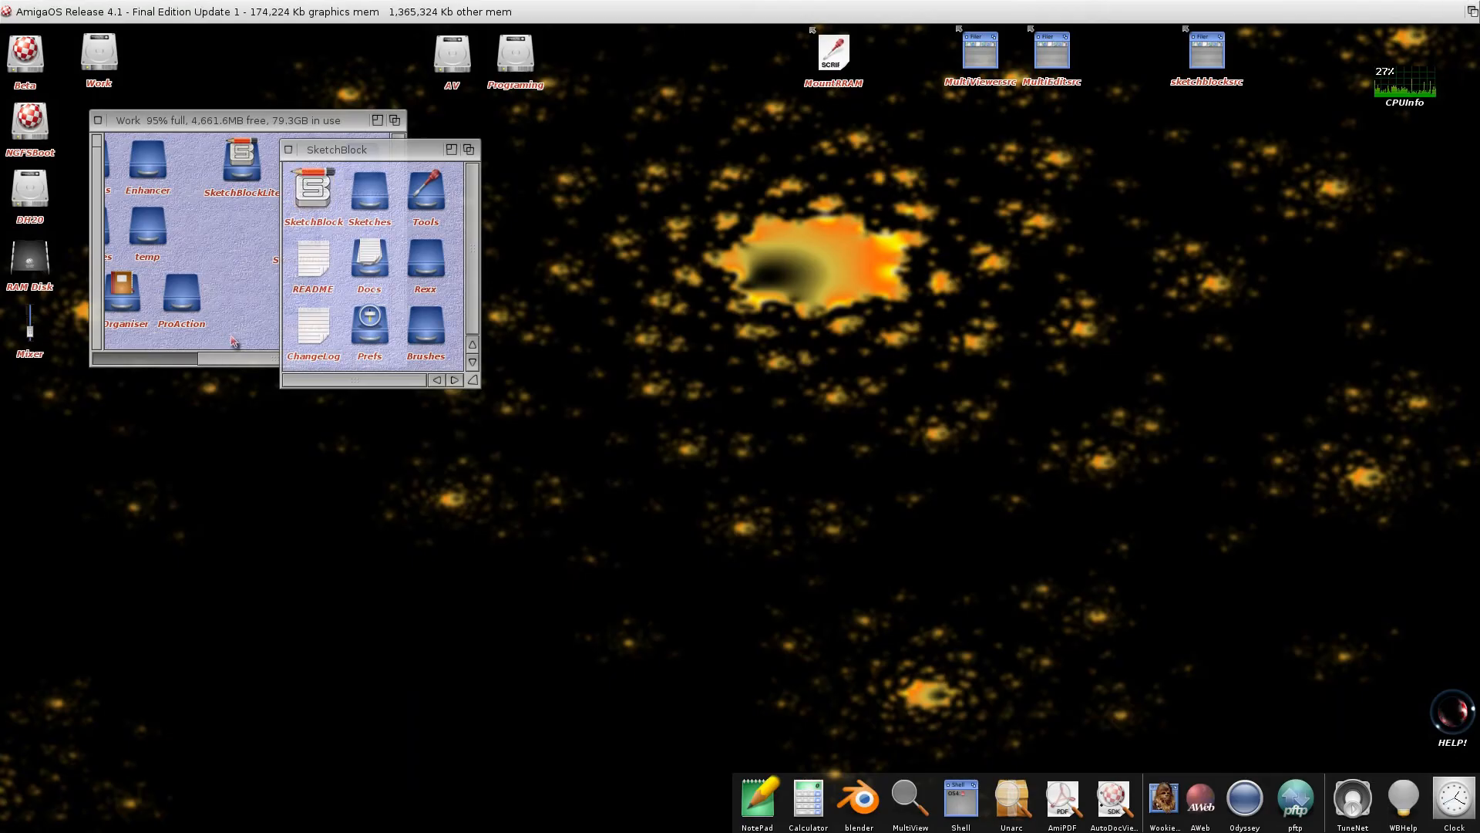
double_click(23, 262)
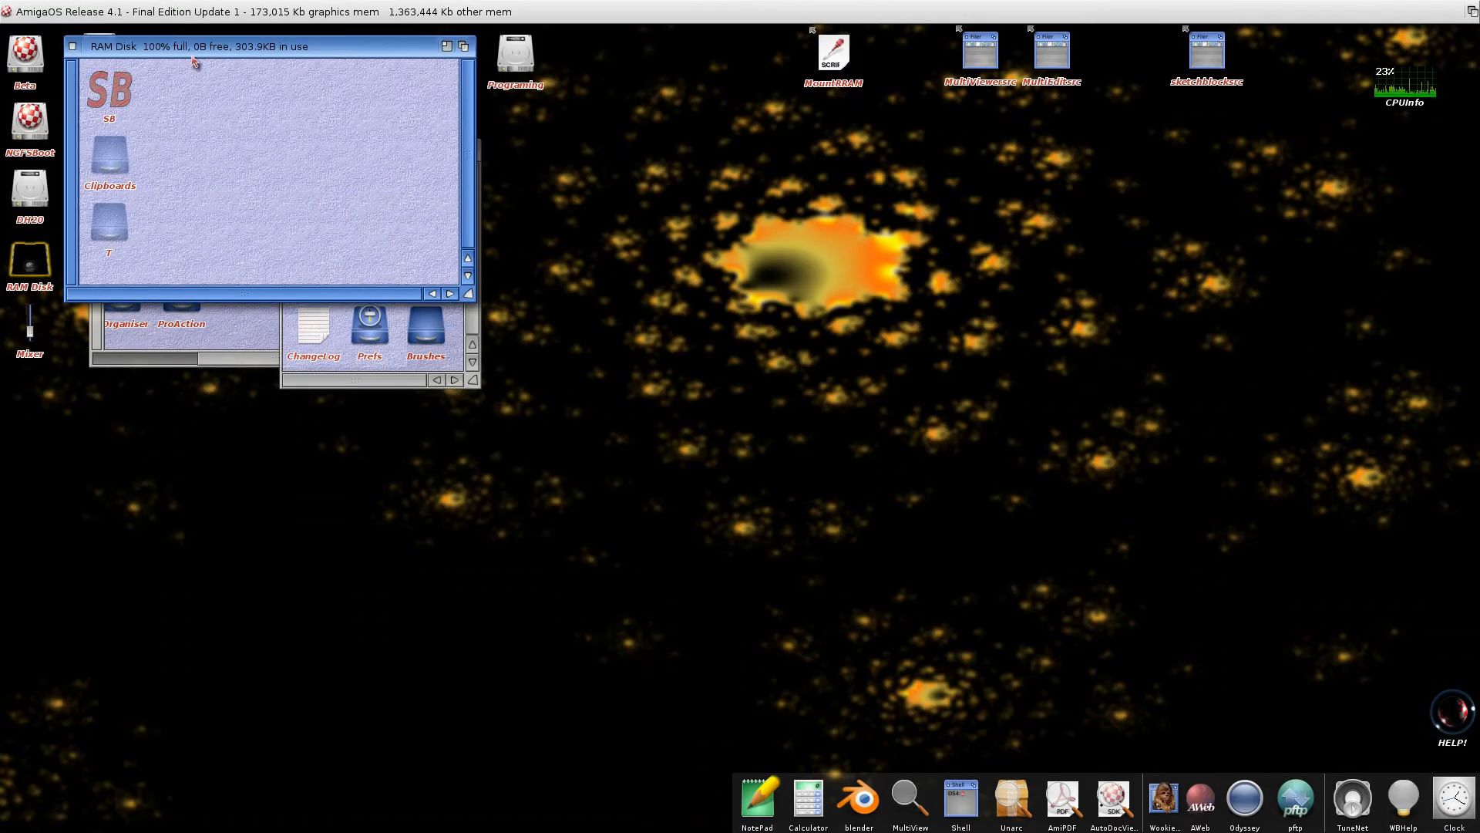
drag(194, 53, 628, 133)
Select and deselect the SB icon in the RAM Disk repeatedly to examine its normal and selected images.
click(549, 174)
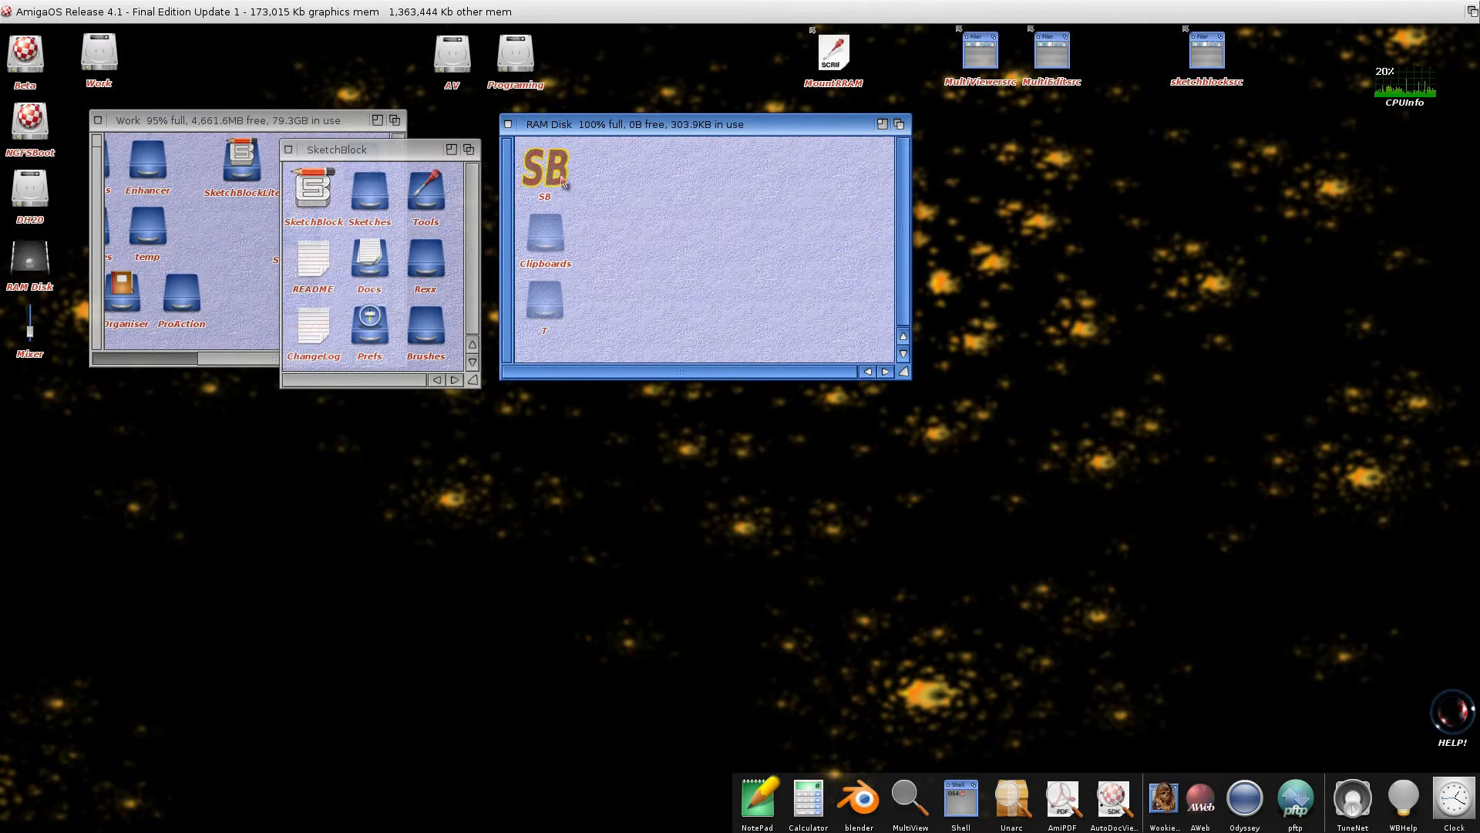
drag(554, 173, 553, 178)
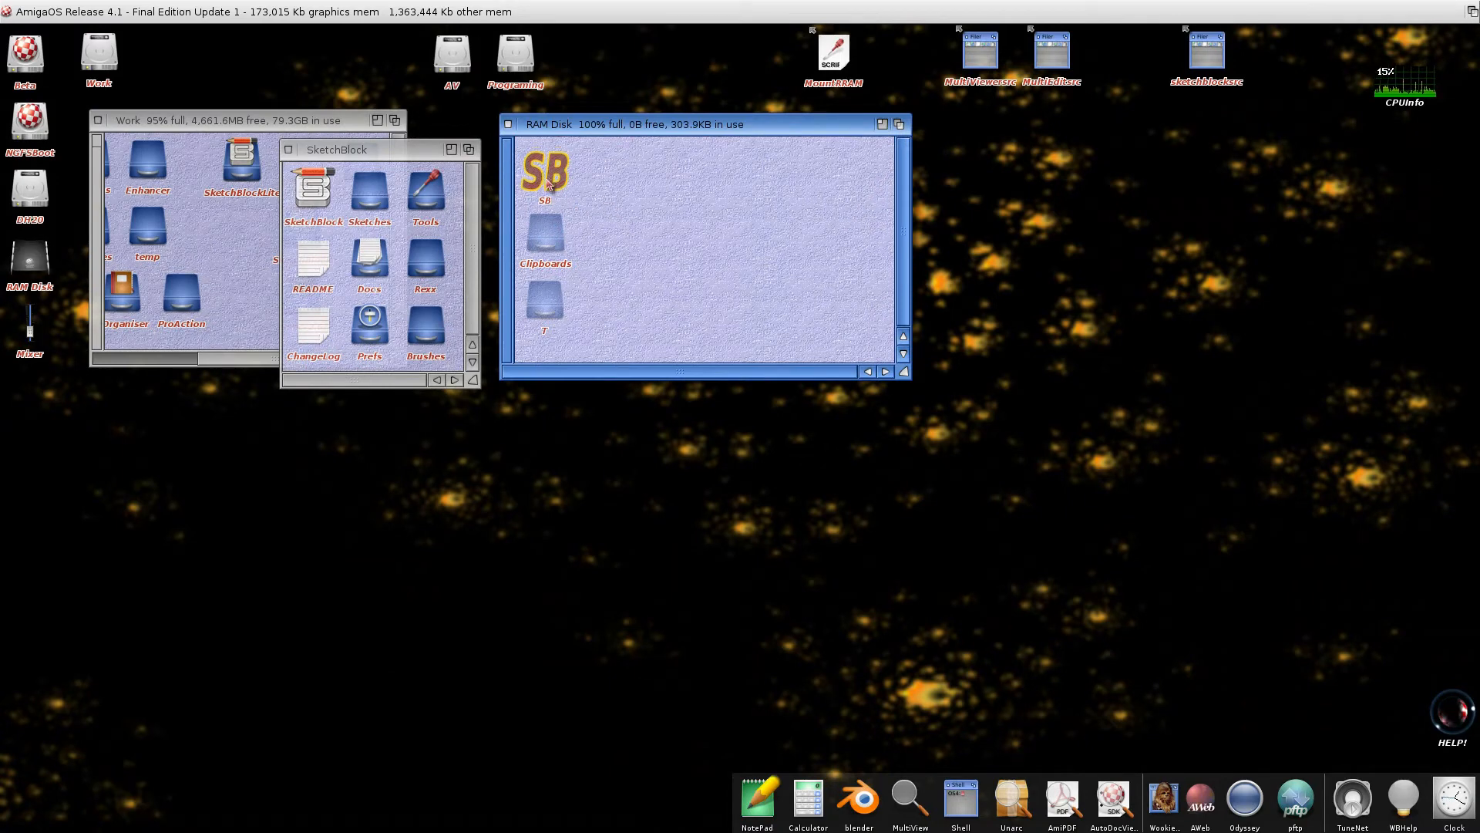
click(614, 214)
click(563, 179)
click(635, 217)
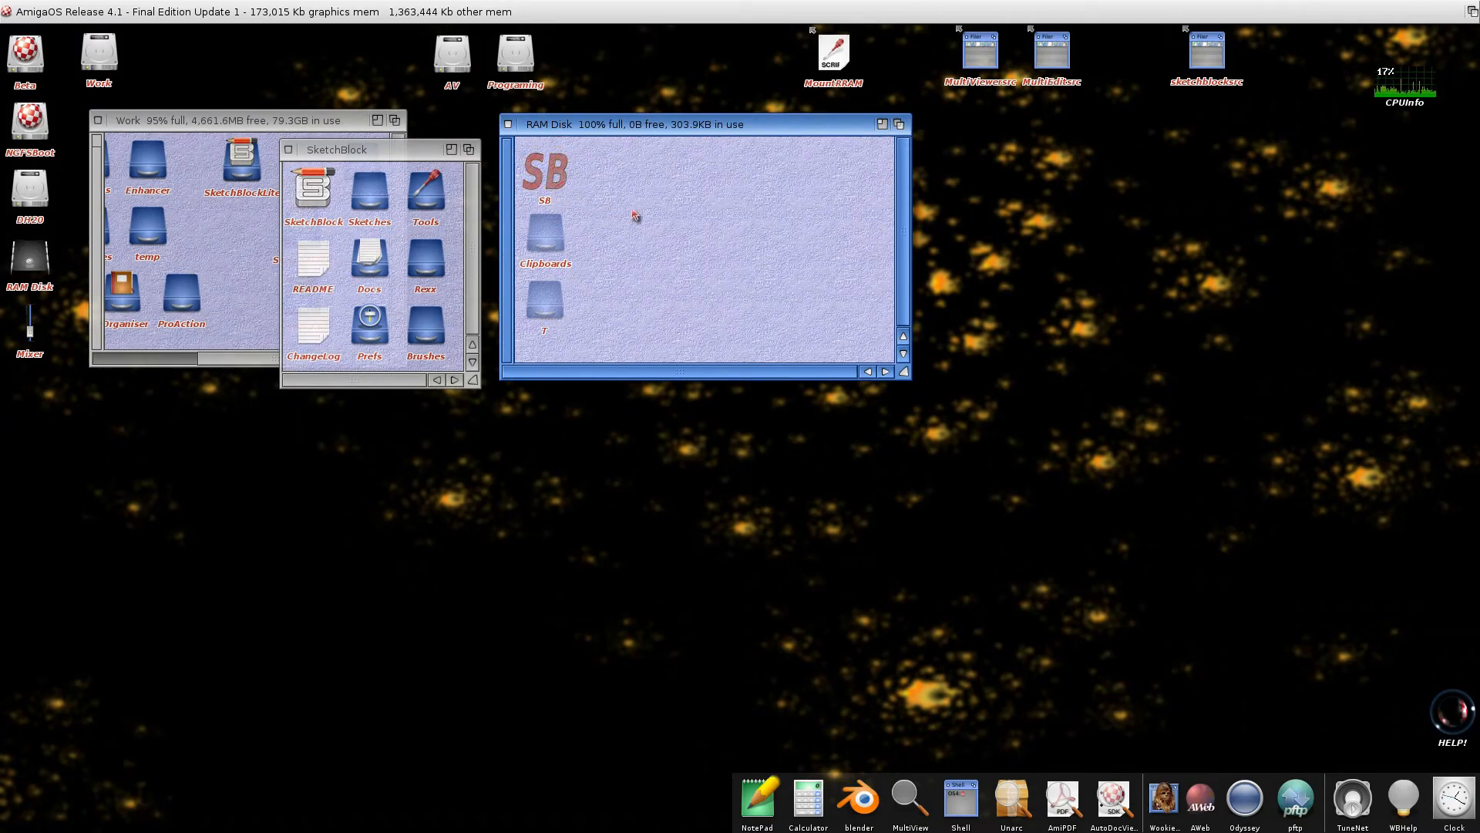
click(561, 178)
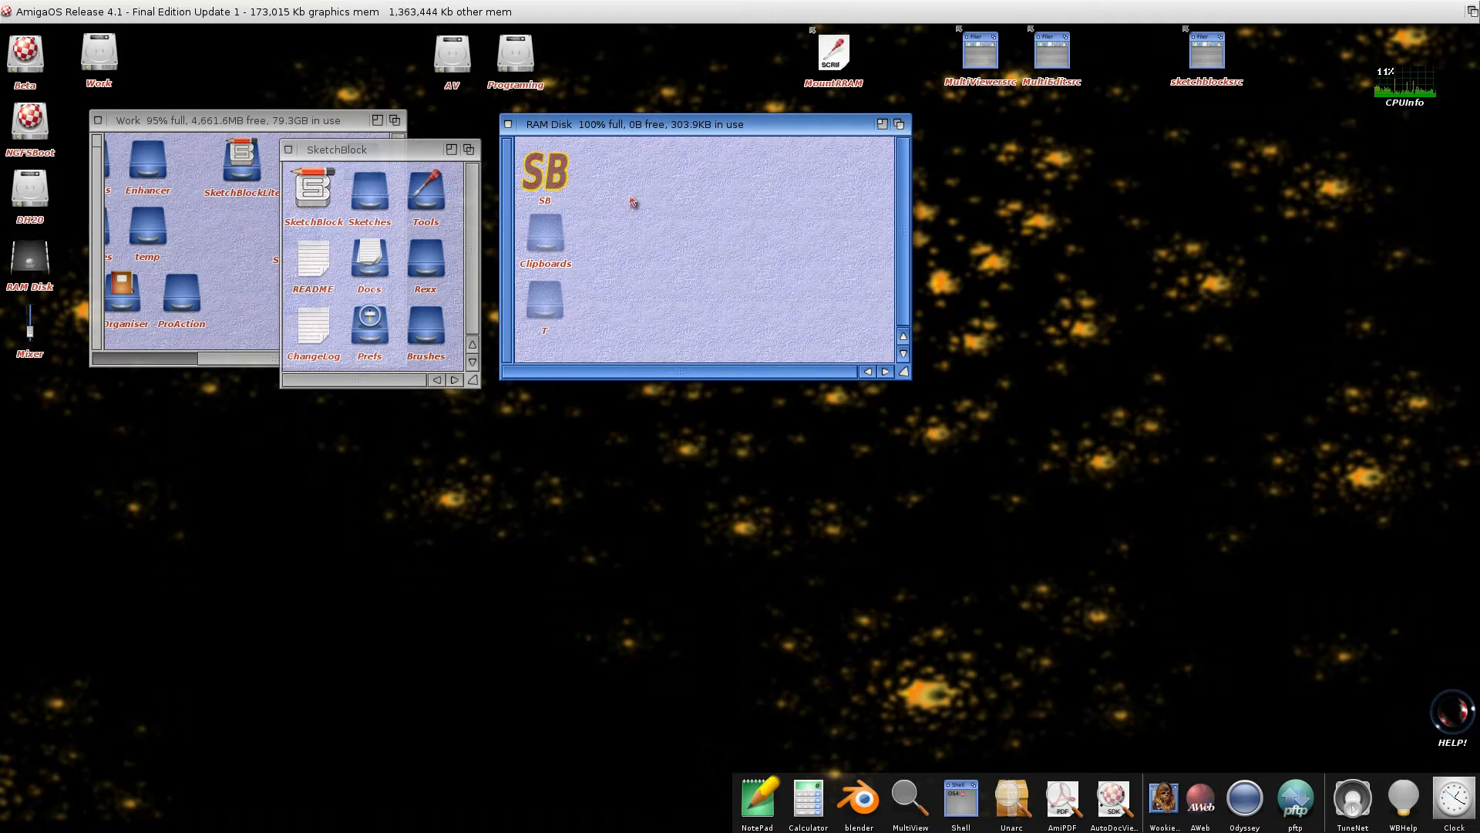
click(632, 201)
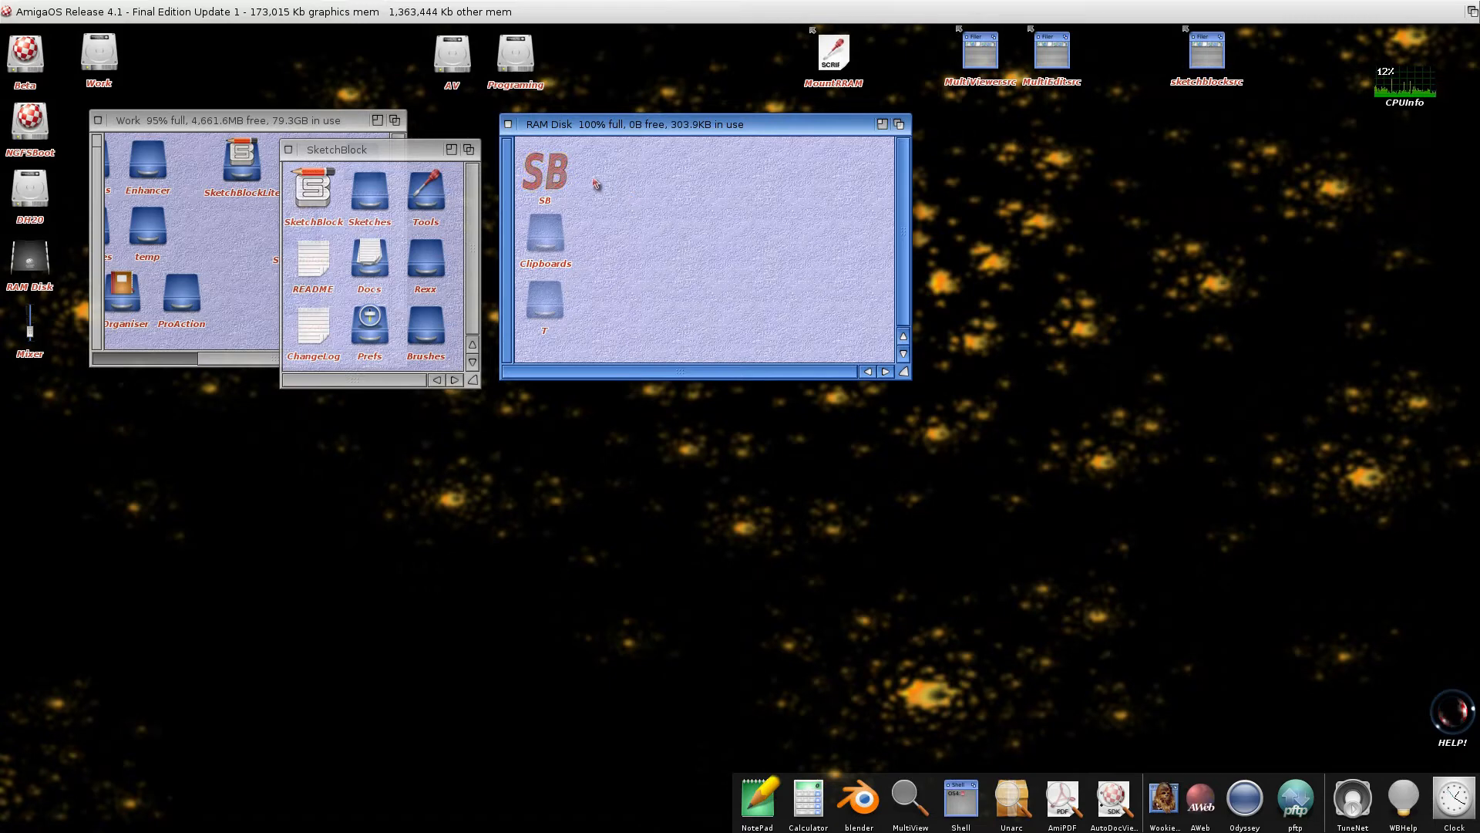
click(571, 179)
click(622, 188)
click(562, 178)
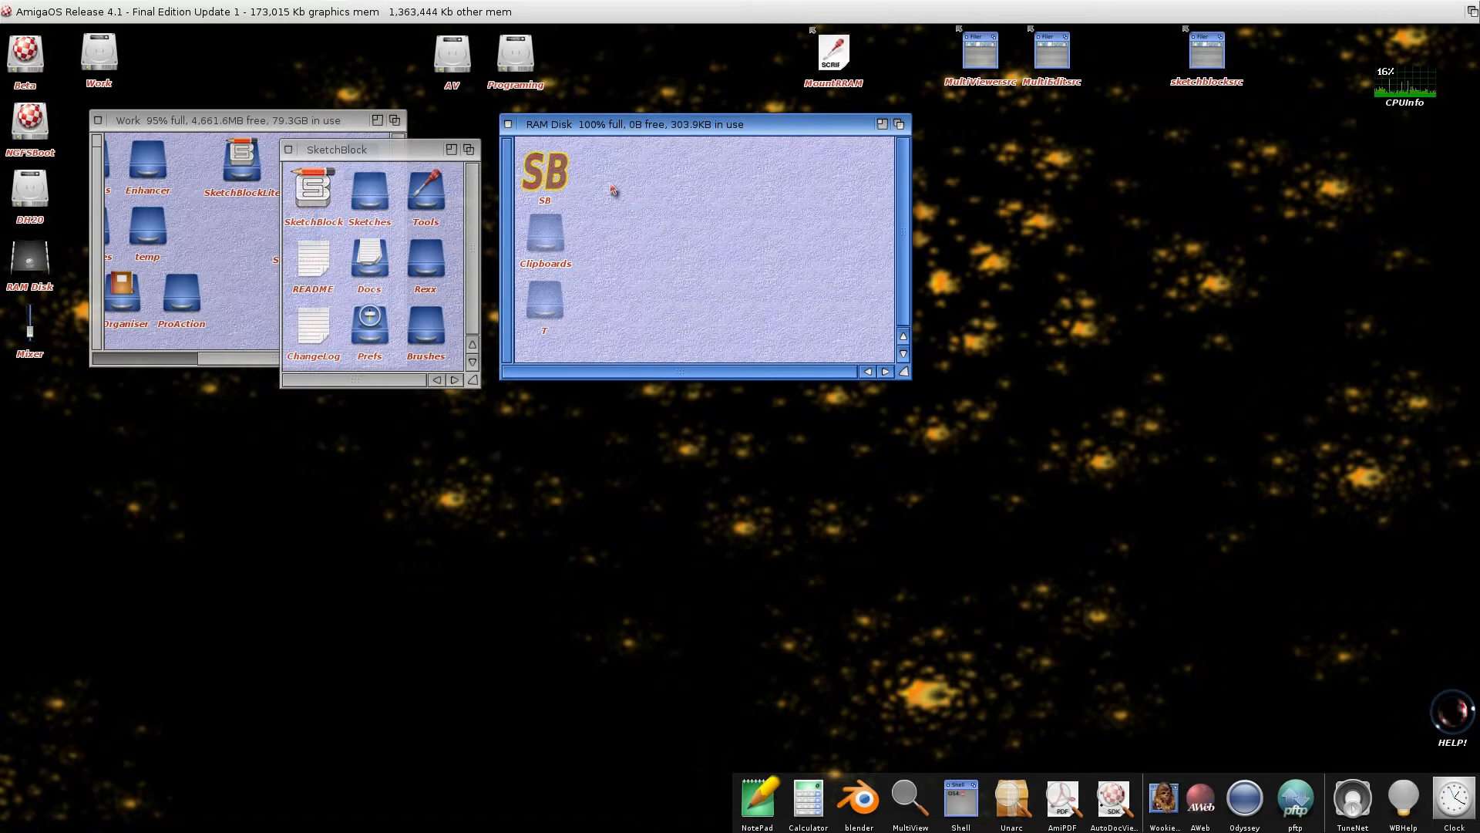
click(613, 192)
click(575, 183)
click(633, 190)
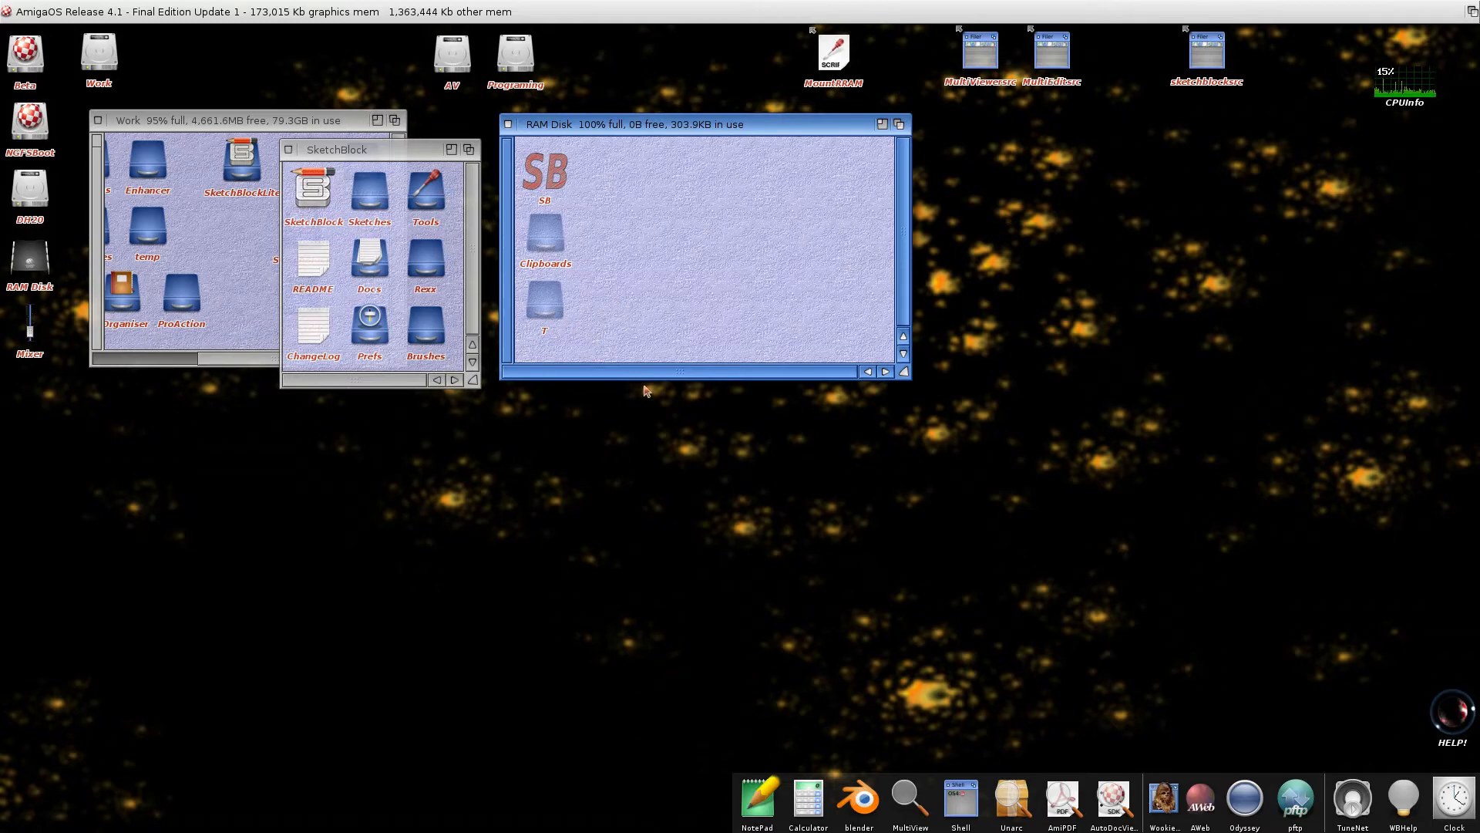
right_click(552, 298)
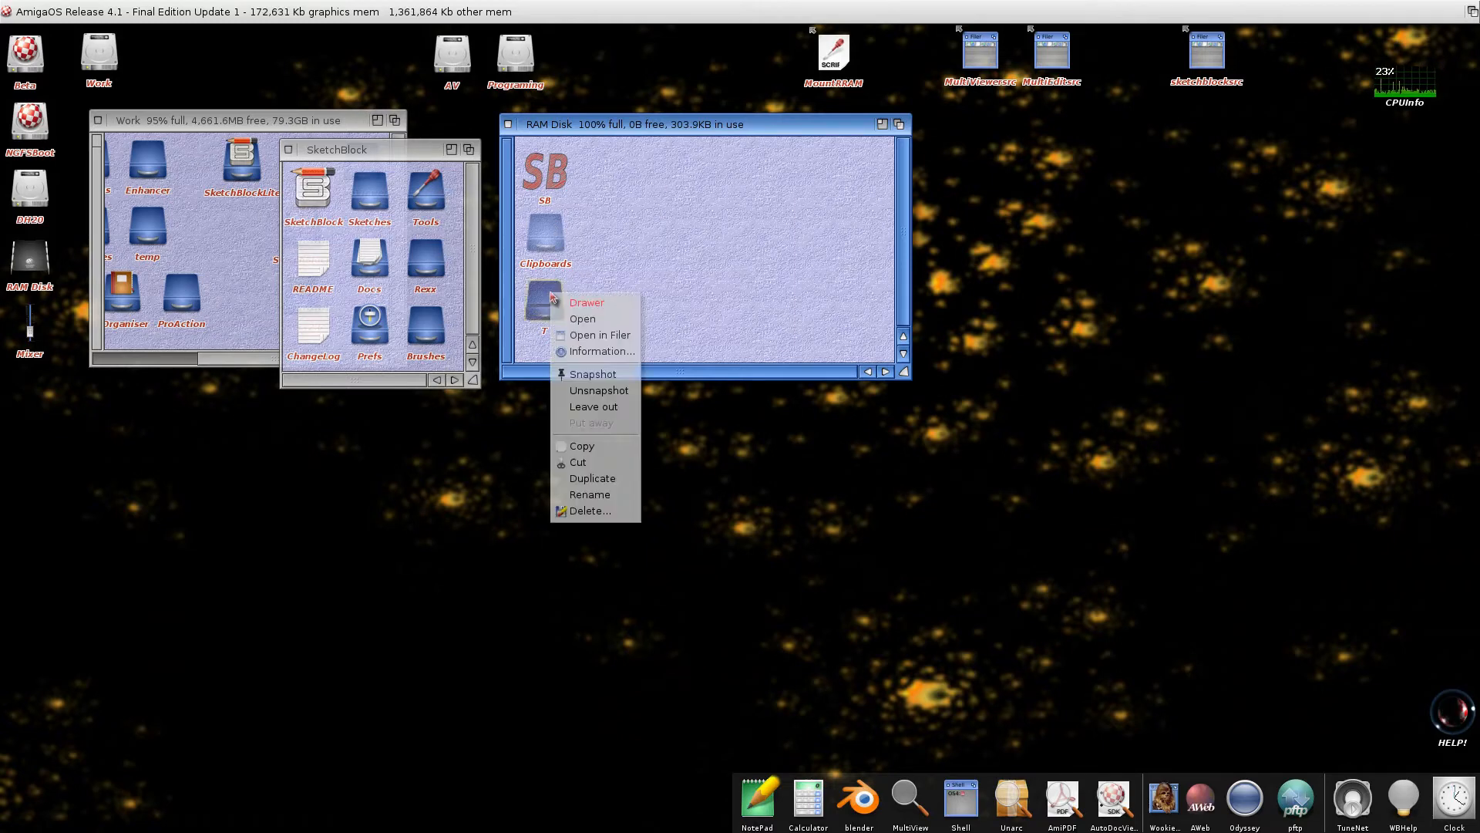
click(617, 389)
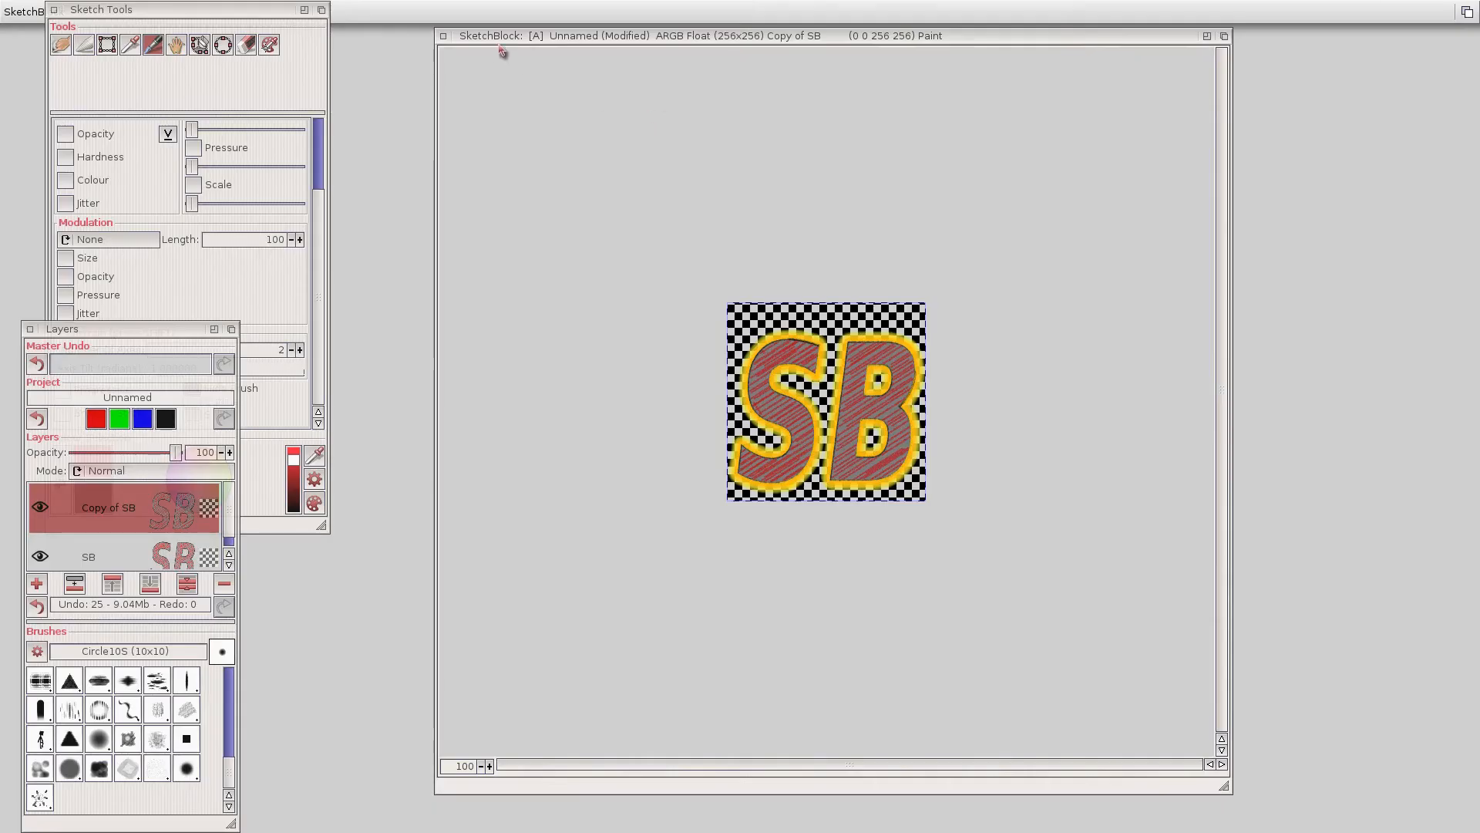
Try to import T from the RAM Disk.
click(513, 35)
right_click(21, 11)
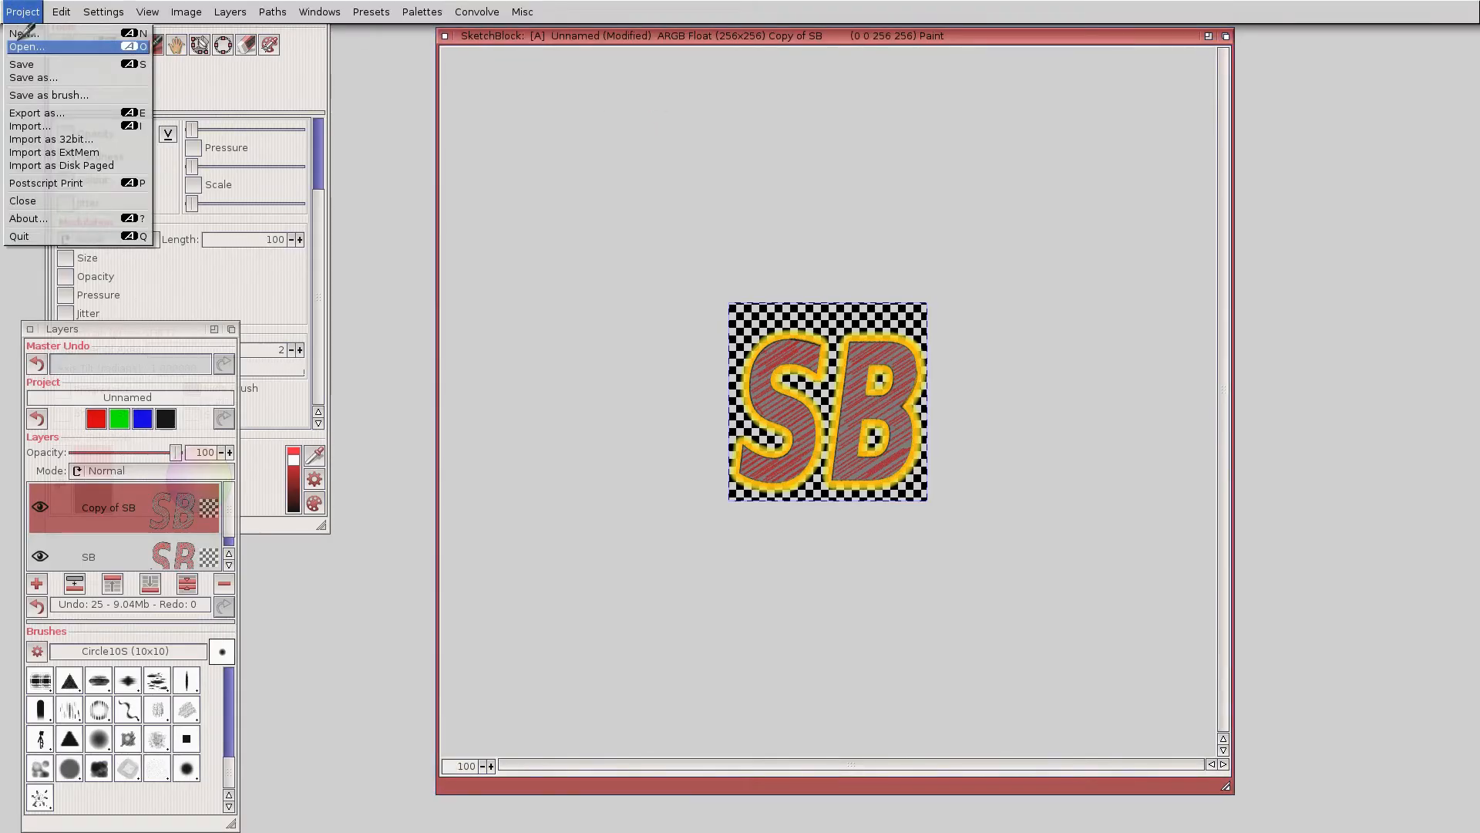
click(54, 125)
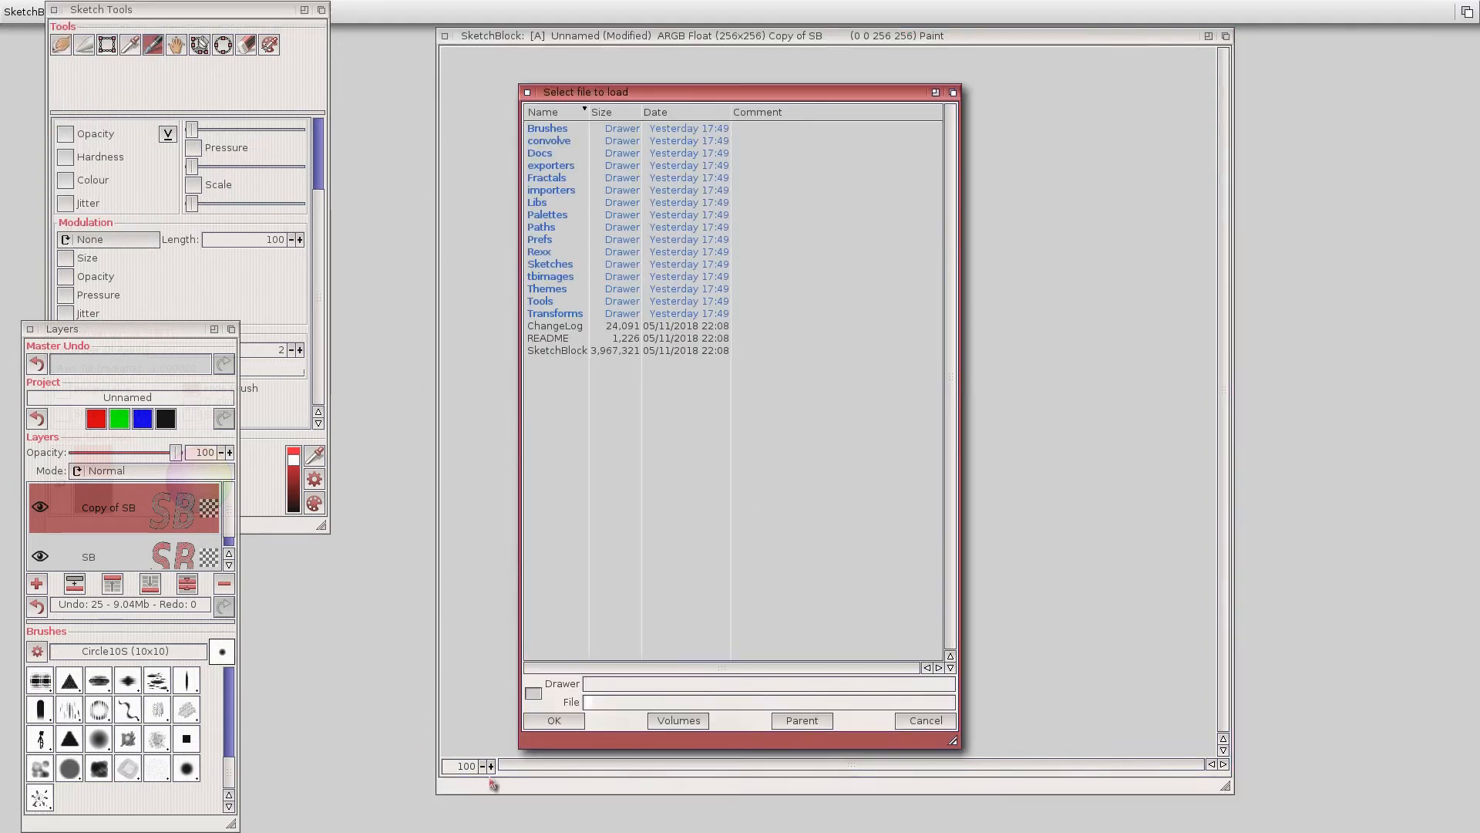
click(664, 721)
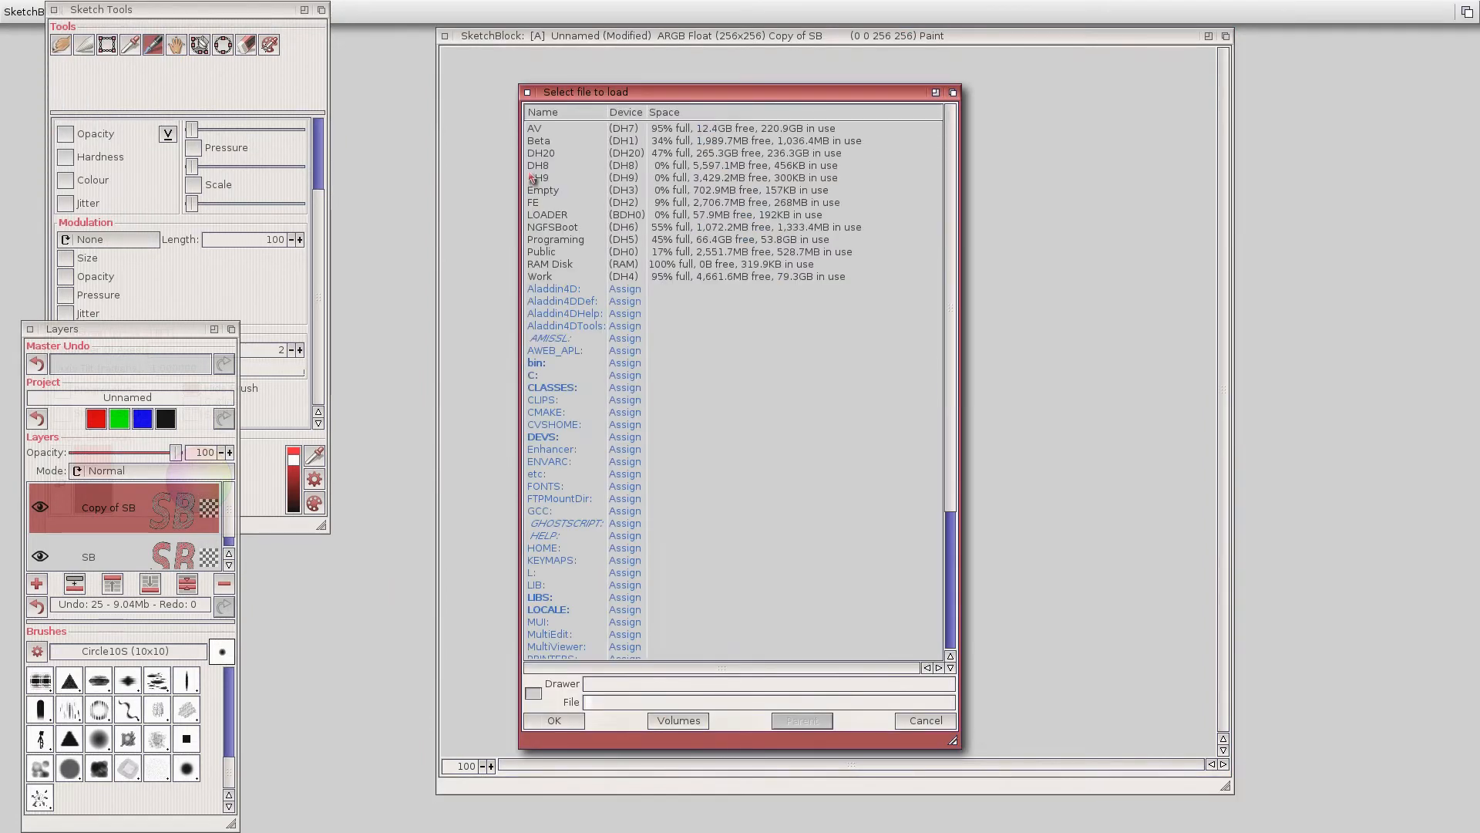
click(575, 264)
click(539, 141)
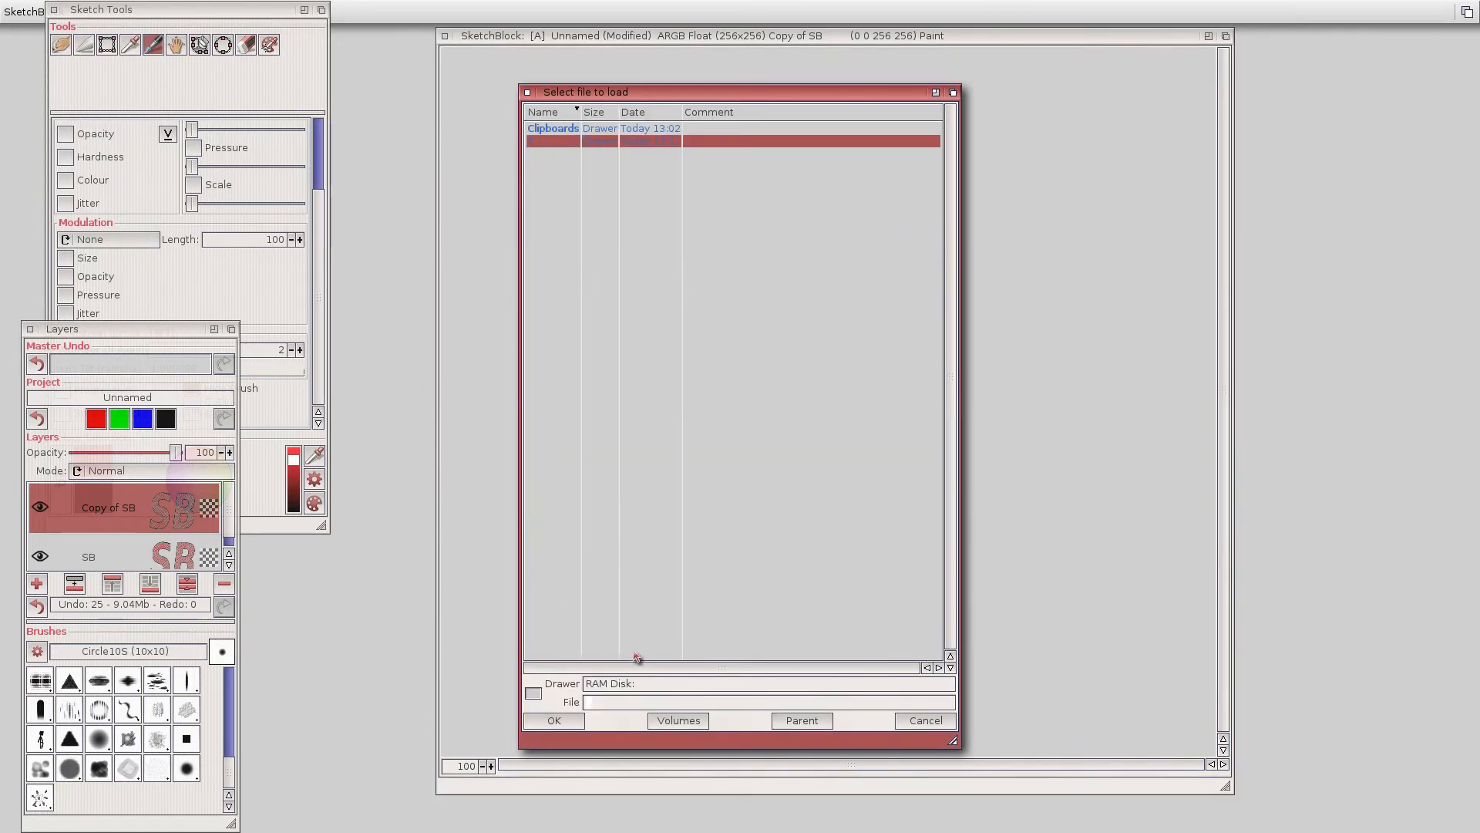
click(610, 694)
text(T)
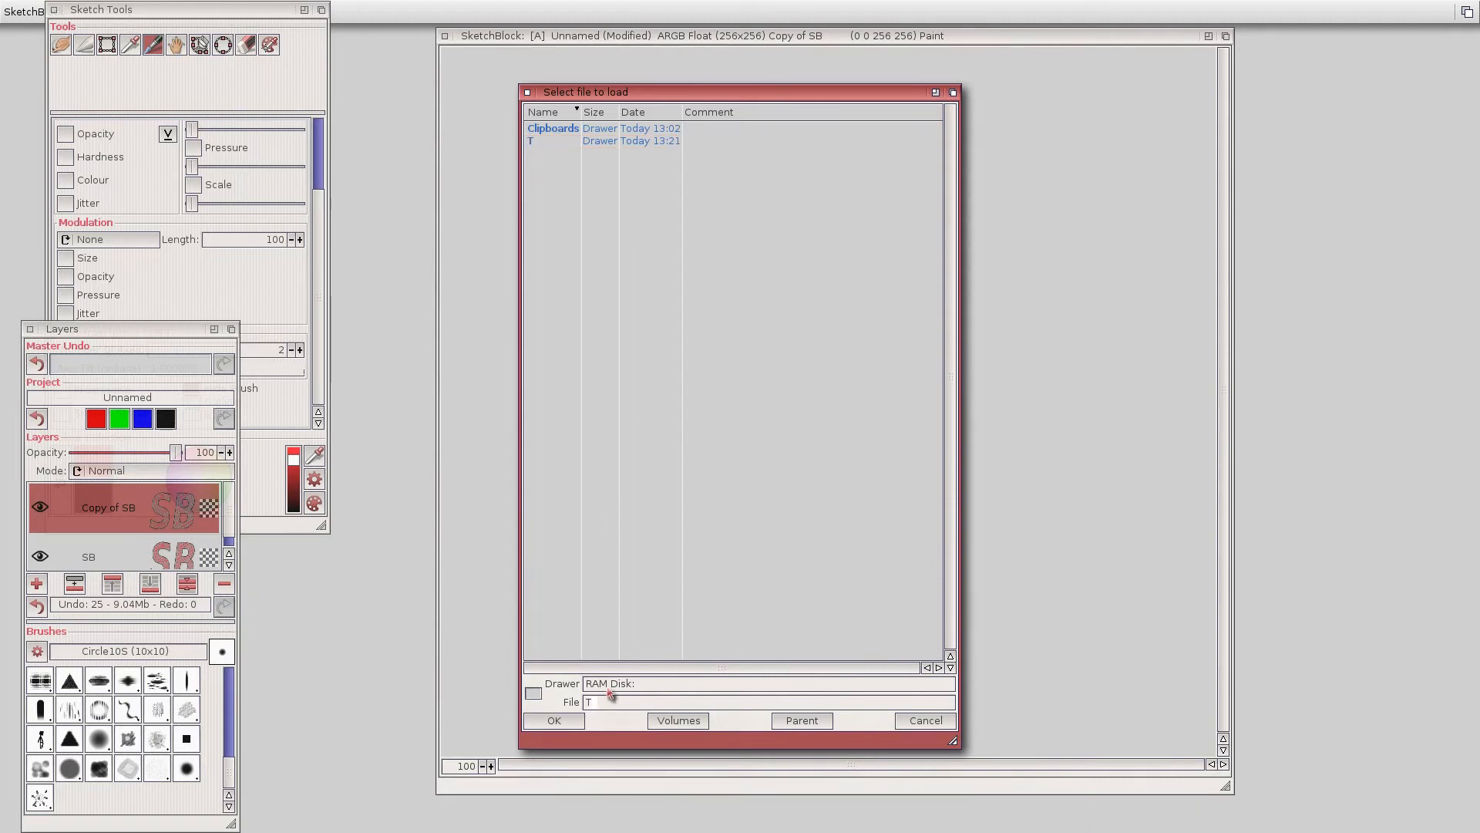
key(Return)
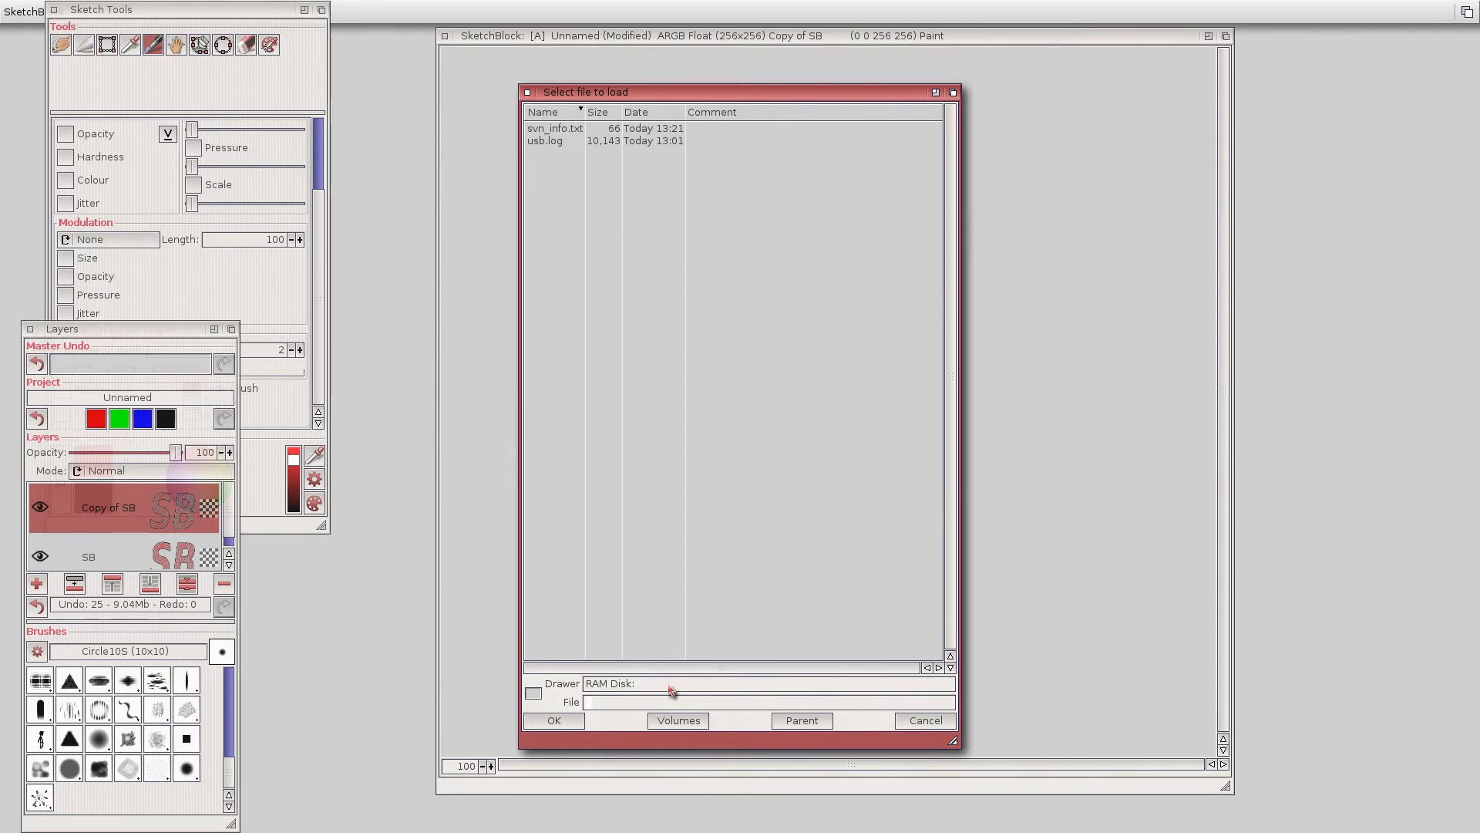
click(544, 726)
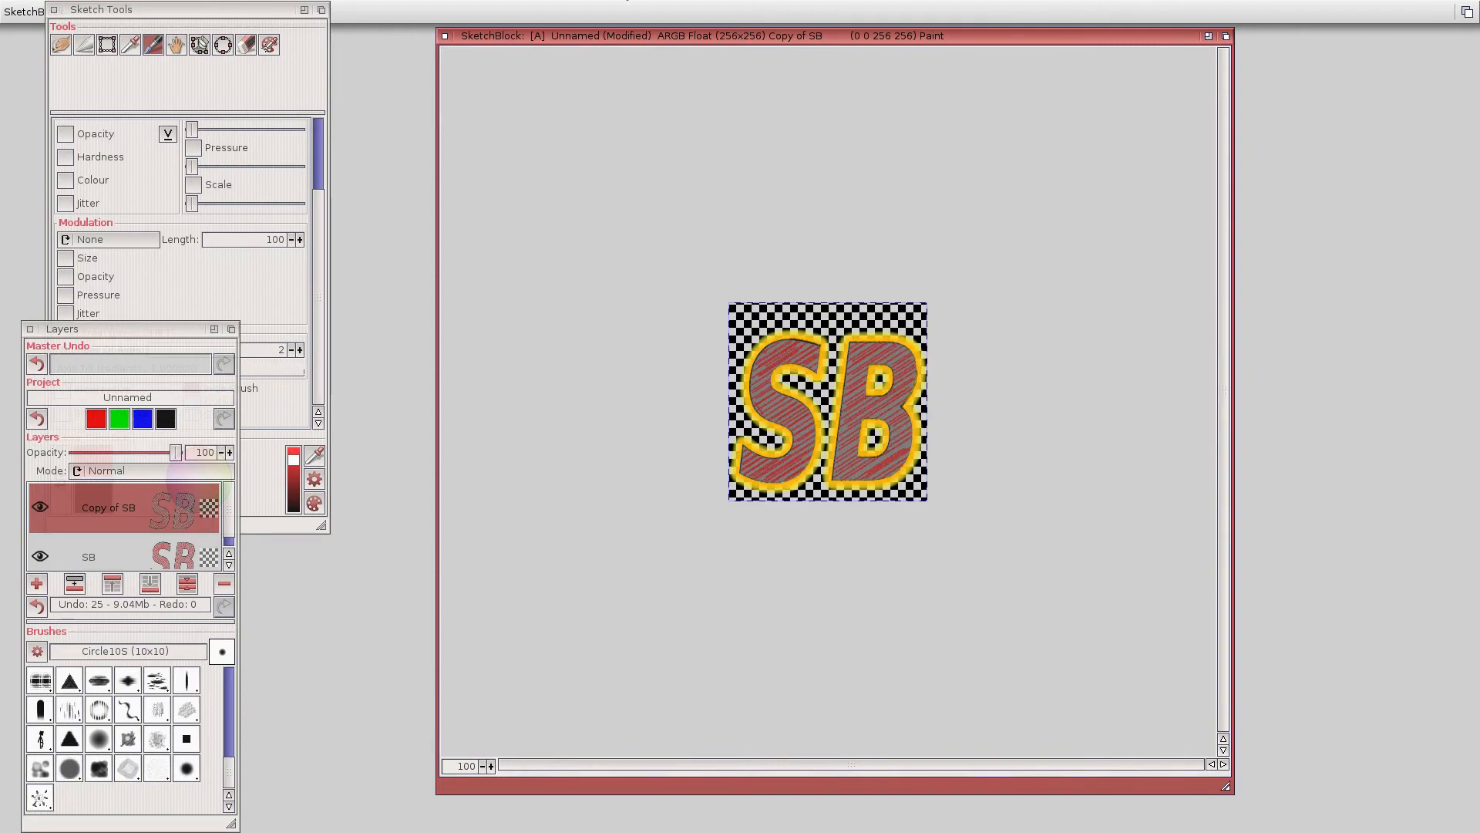
Import T.info from the RAM Disk and move its window so the SB image's title bar stays accessible.
mouse_move(605, 13)
mouse_down()
mouse_move(604, 823)
mouse_move(604, 10)
mouse_move(541, 35)
mouse_up()
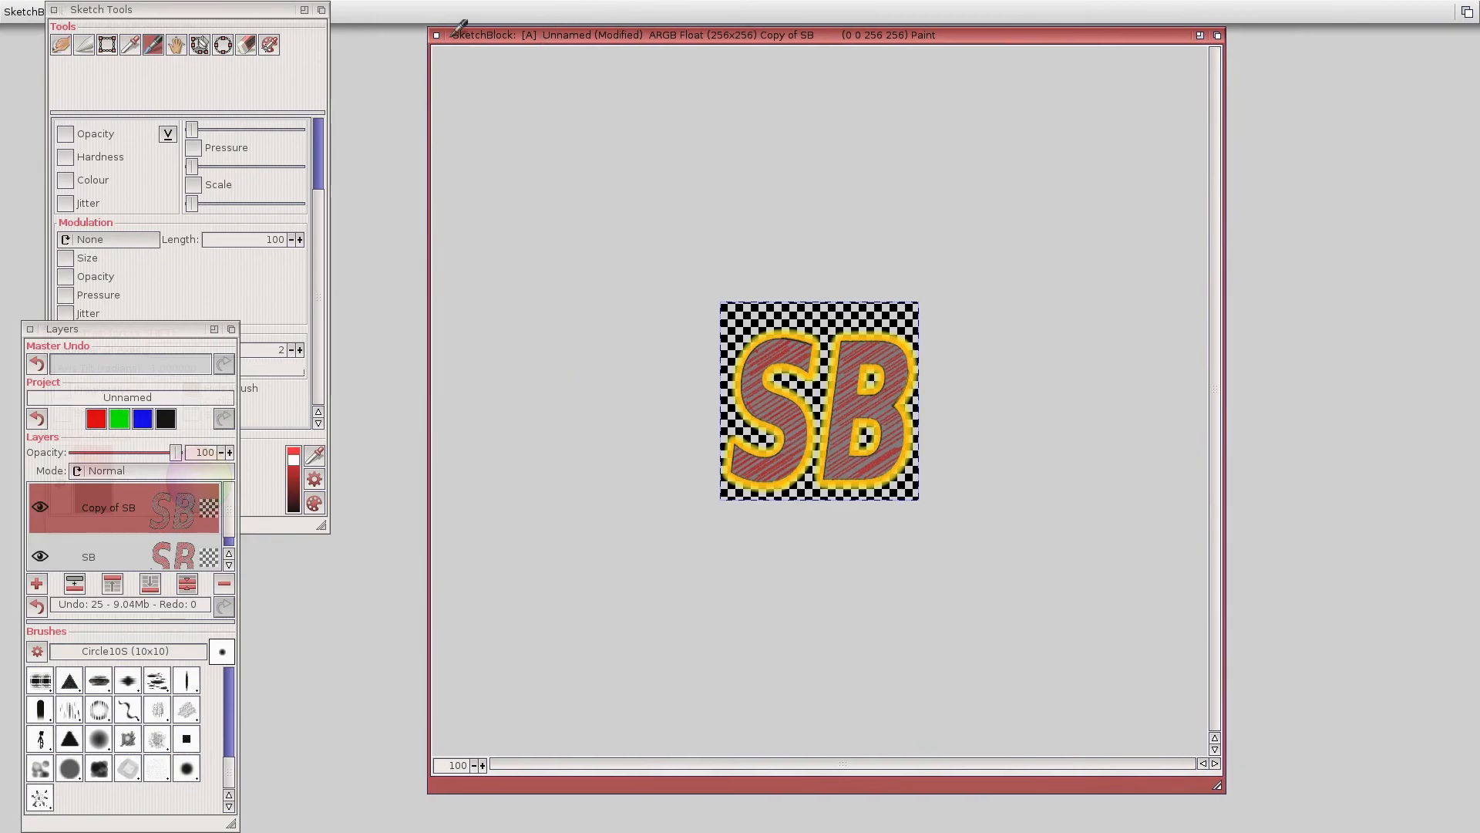
right_click(22, 12)
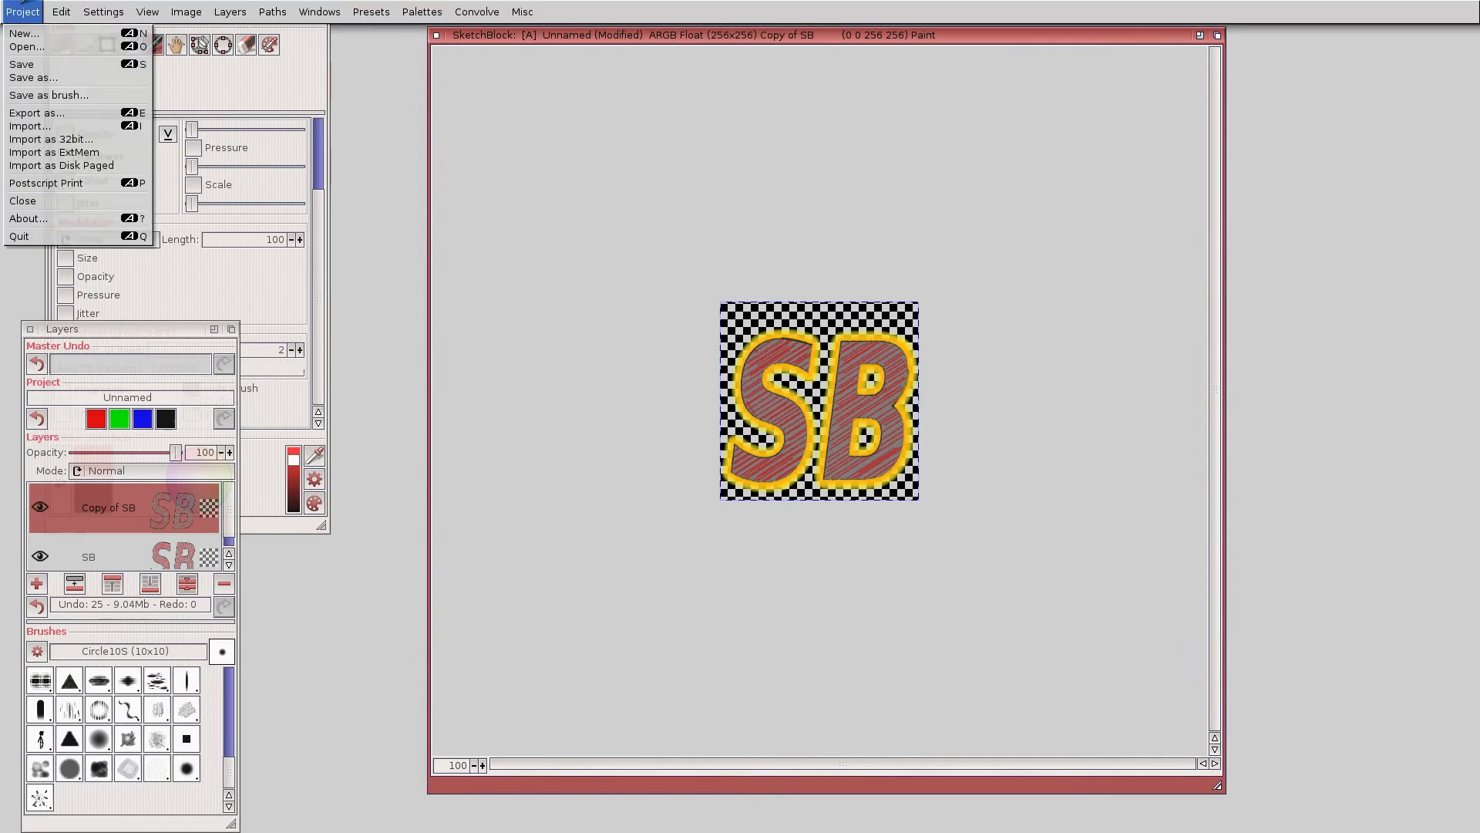
click(29, 126)
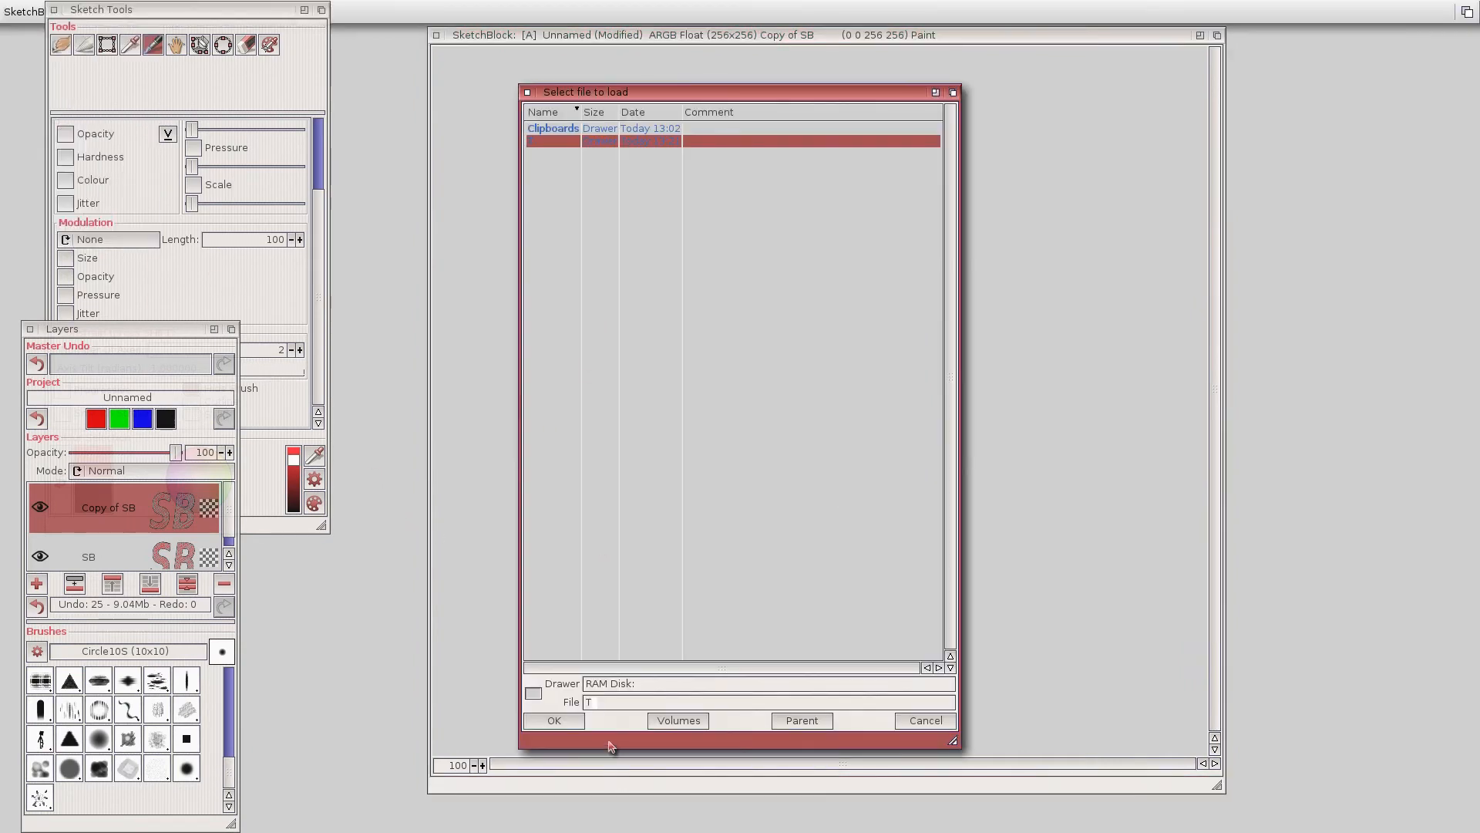
click(614, 700)
text(T.)
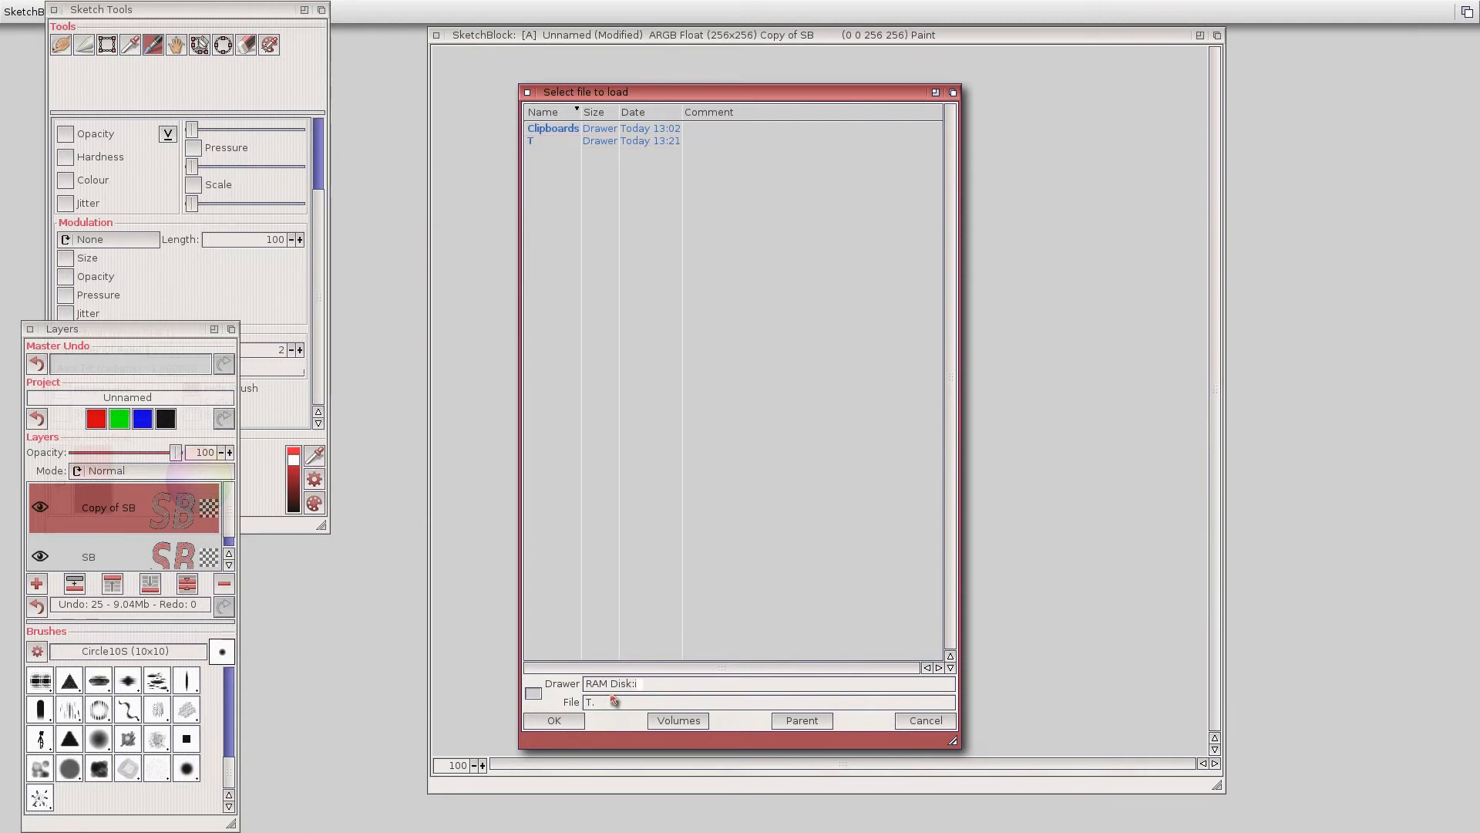
text(Iinfo)
key(Return)
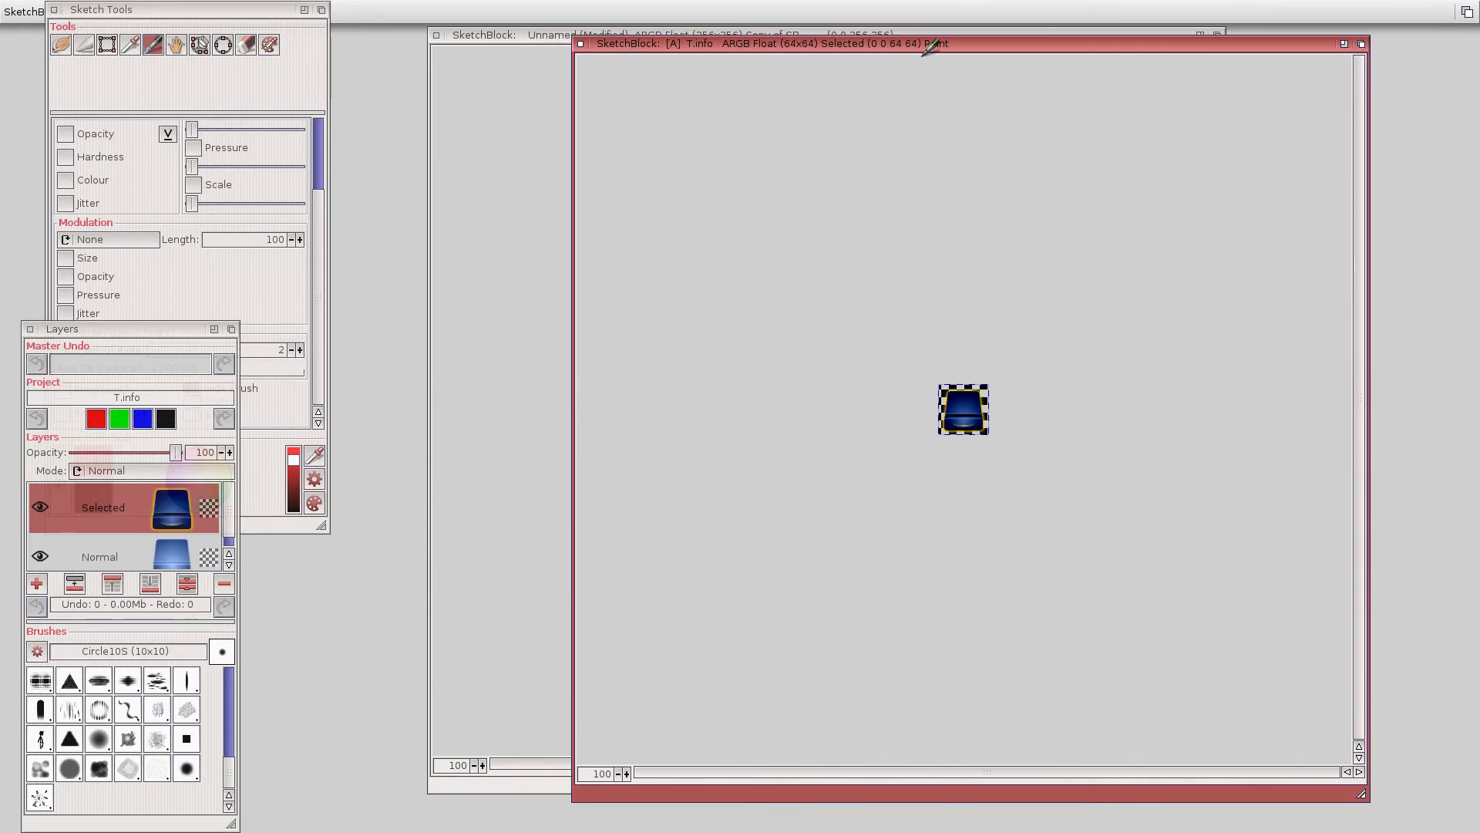
drag(935, 40, 811, 51)
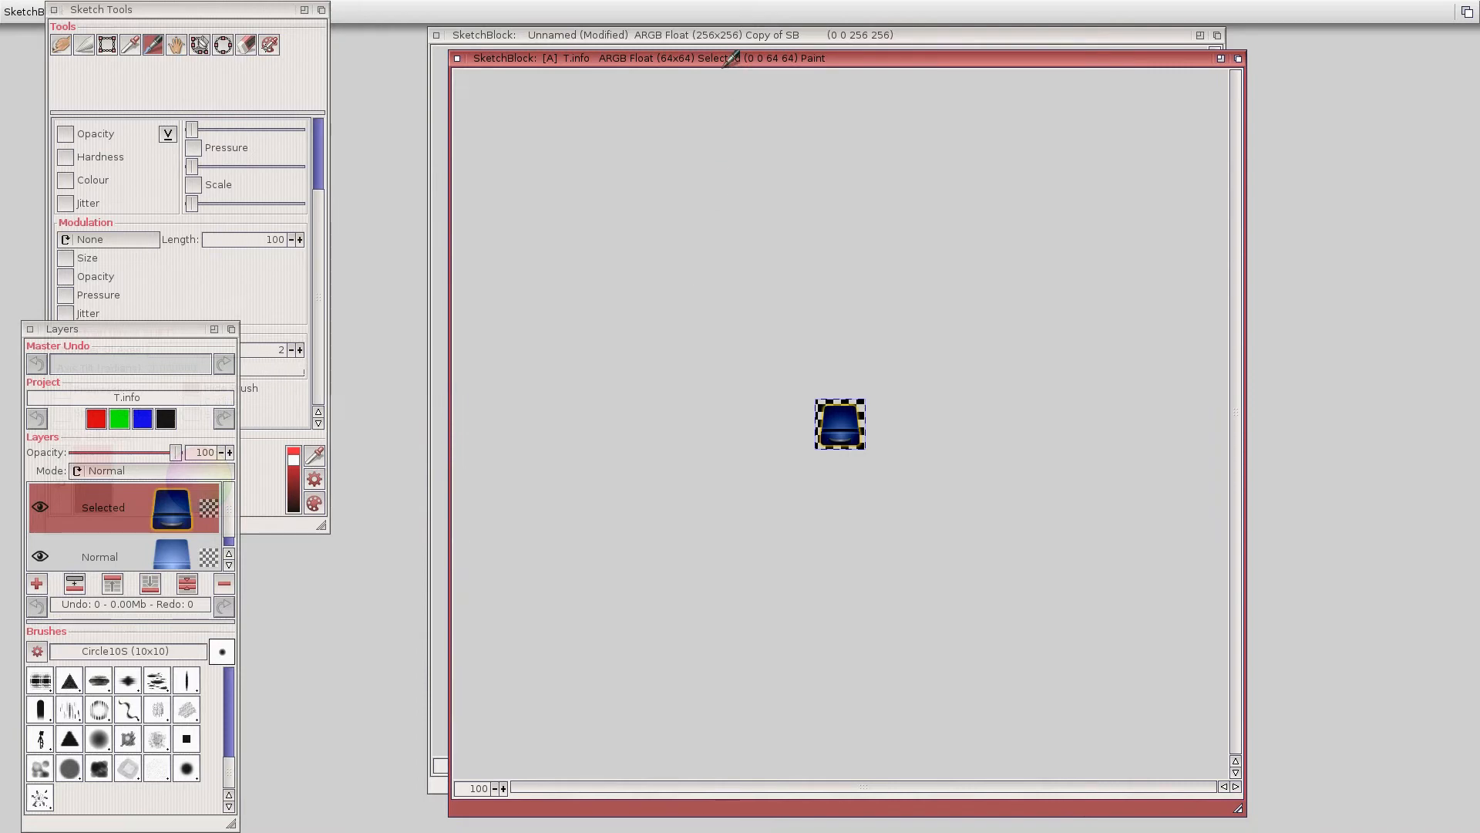
drag(726, 56, 813, 62)
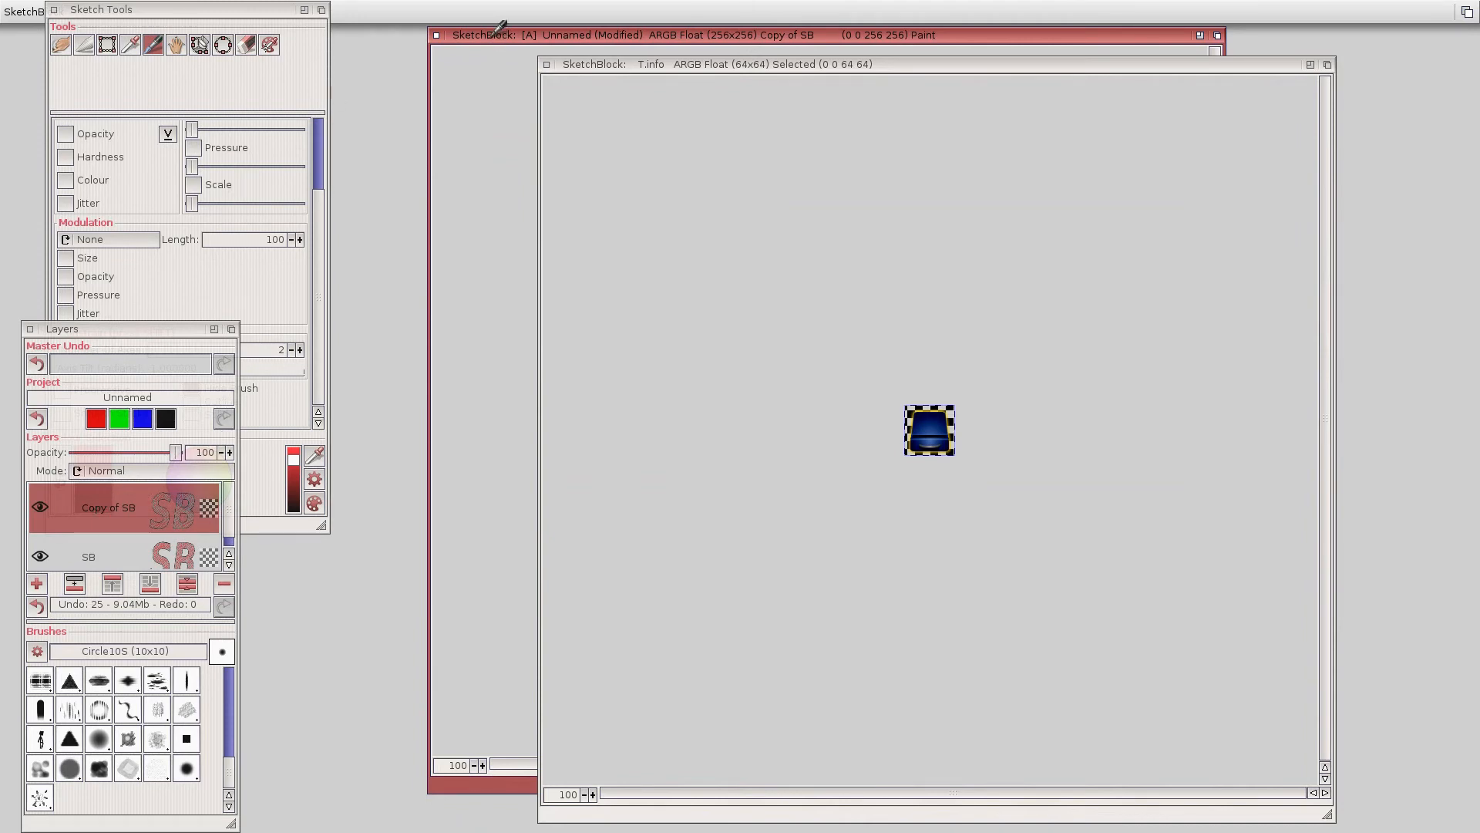
Copy the glowing Copy of SB layer from the lettering image and paste it into T.info.
right_click(140, 68)
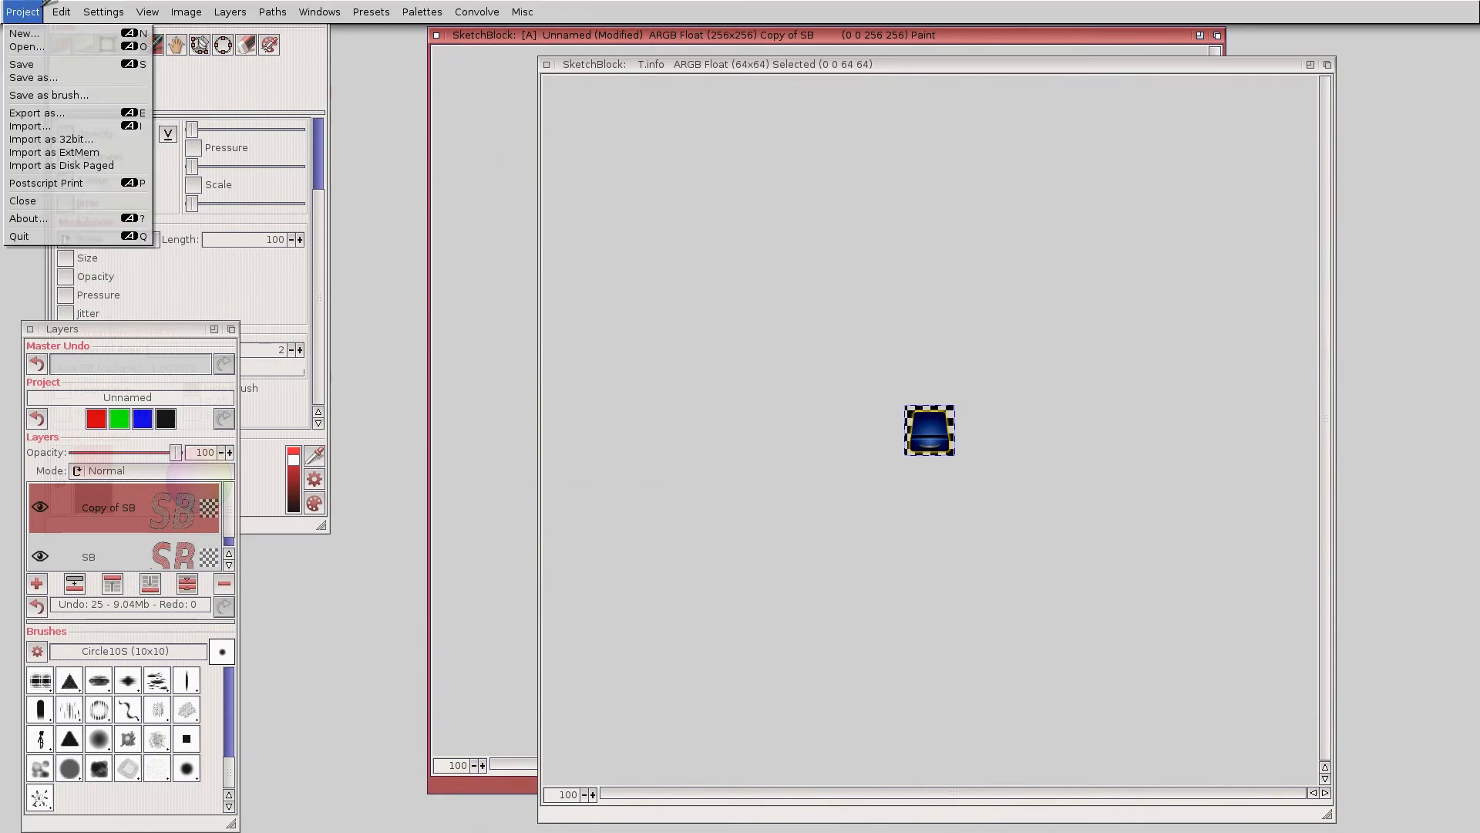
mouse_move(67, 9)
right_click(70, 66)
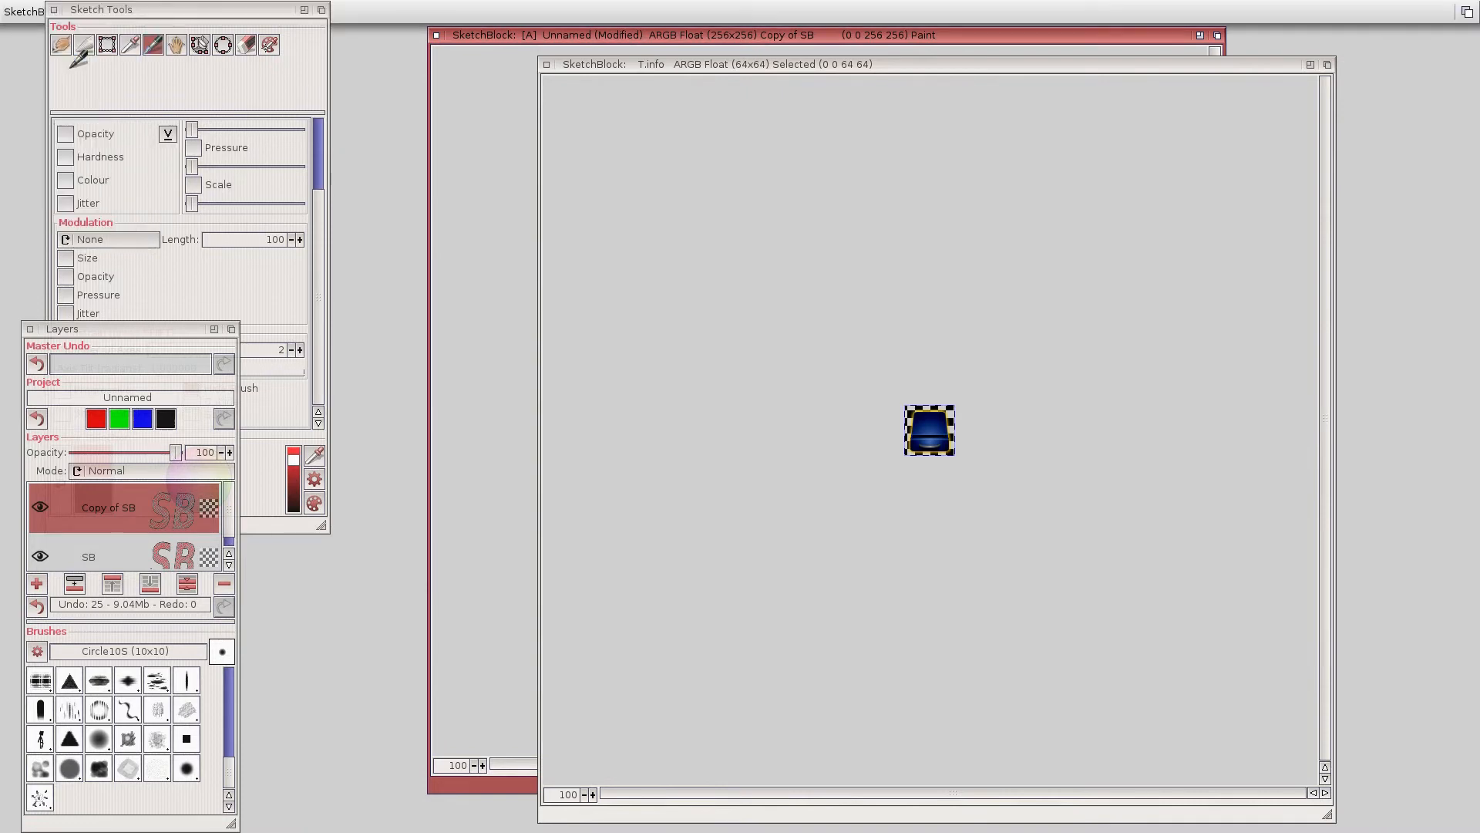
click(625, 66)
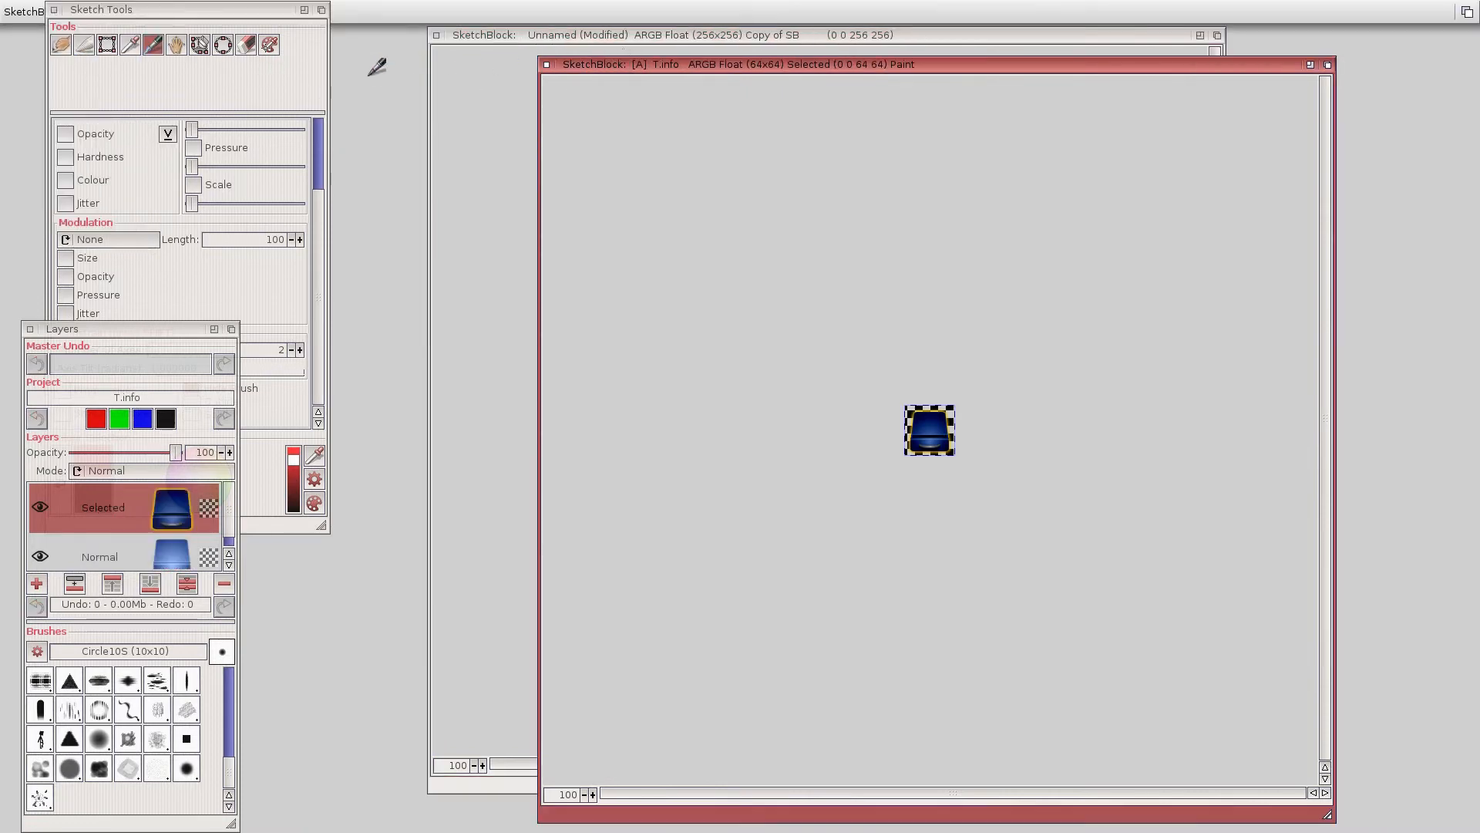
right_click(61, 12)
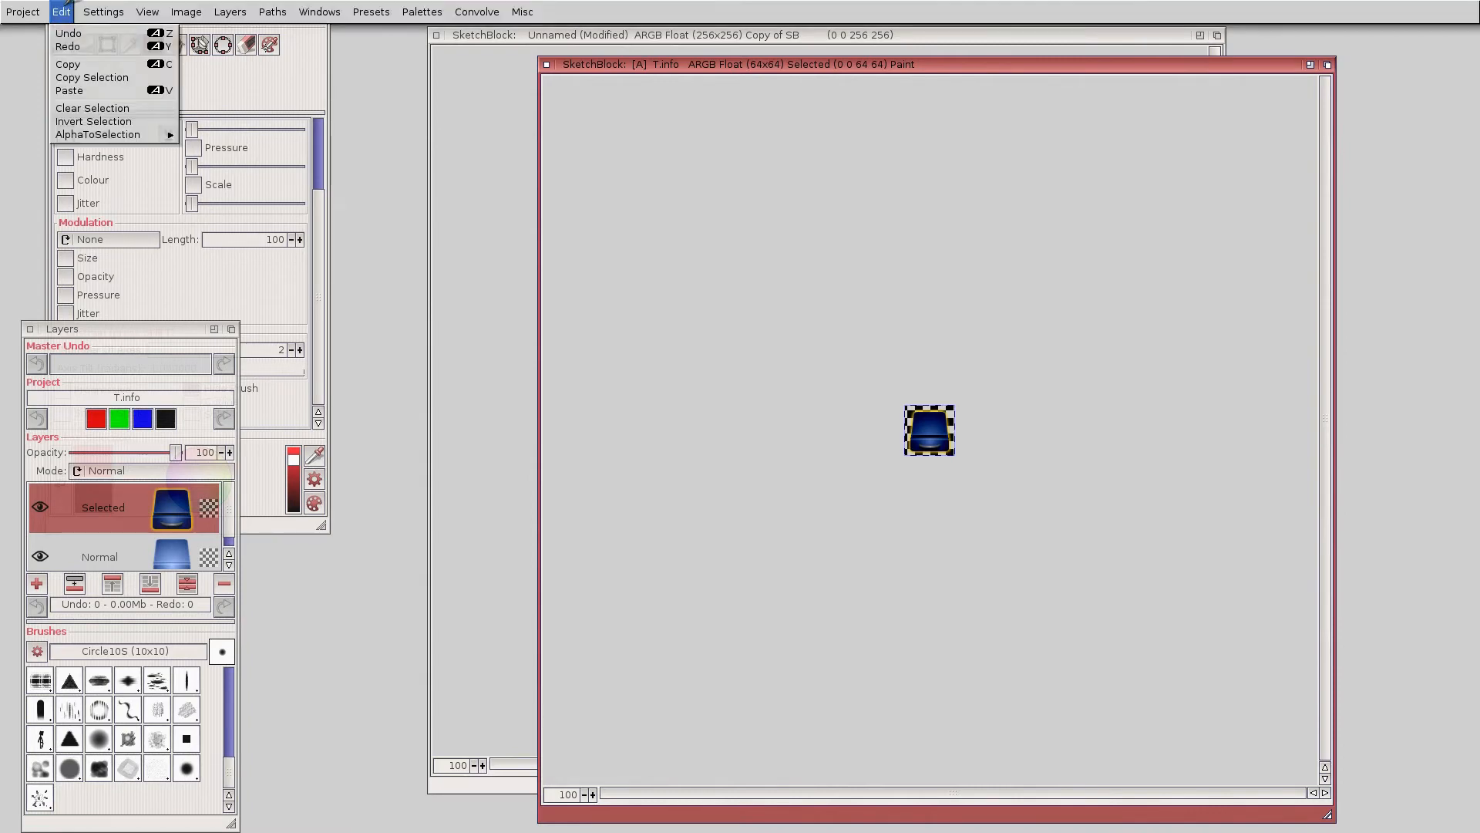
click(115, 91)
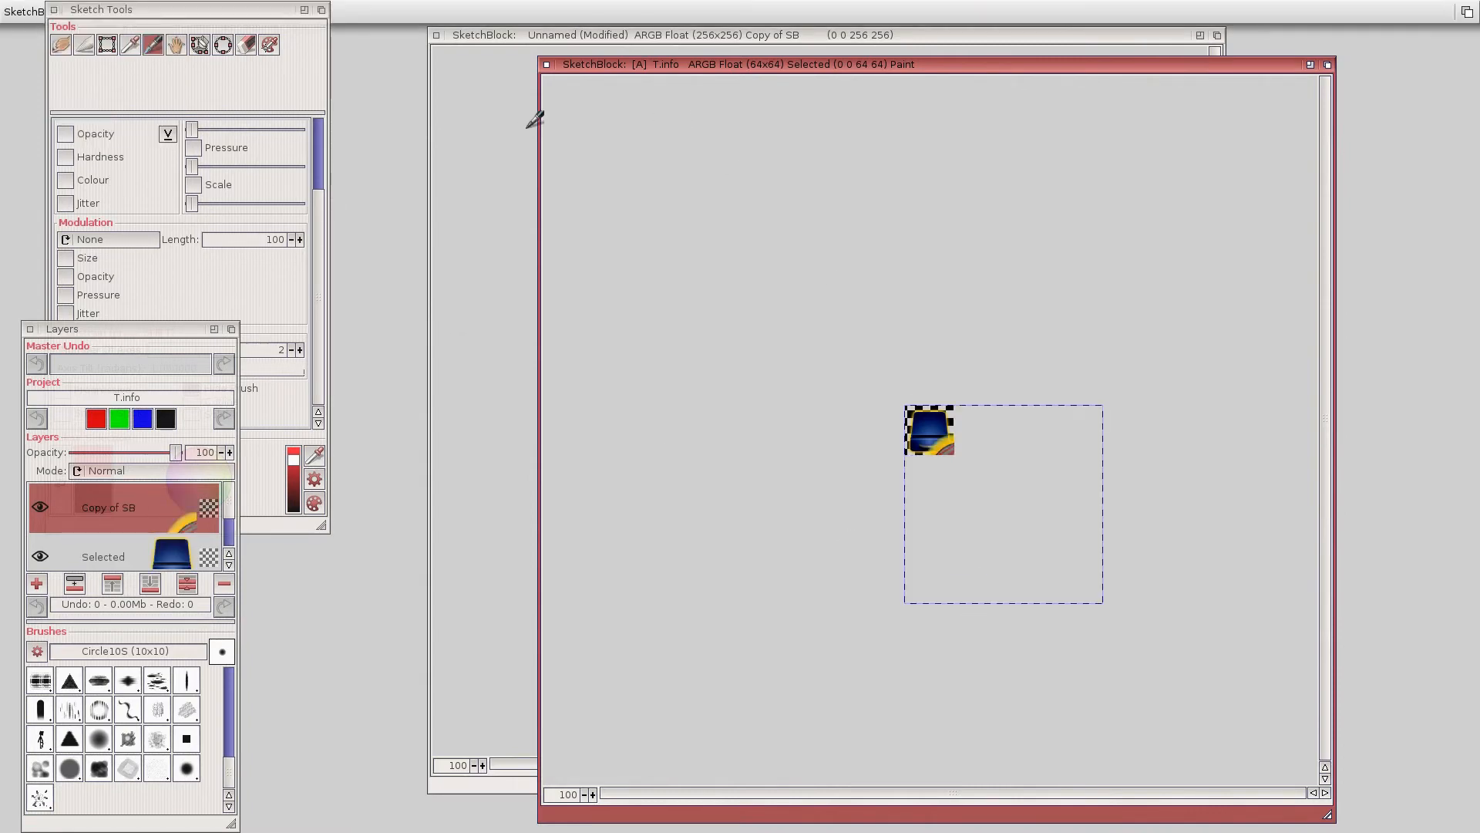
Scale the pasted Copy of SB layer in T.info down to 48 by 33 at position 0, 0.
drag(639, 62, 639, 62)
right_click(646, 51)
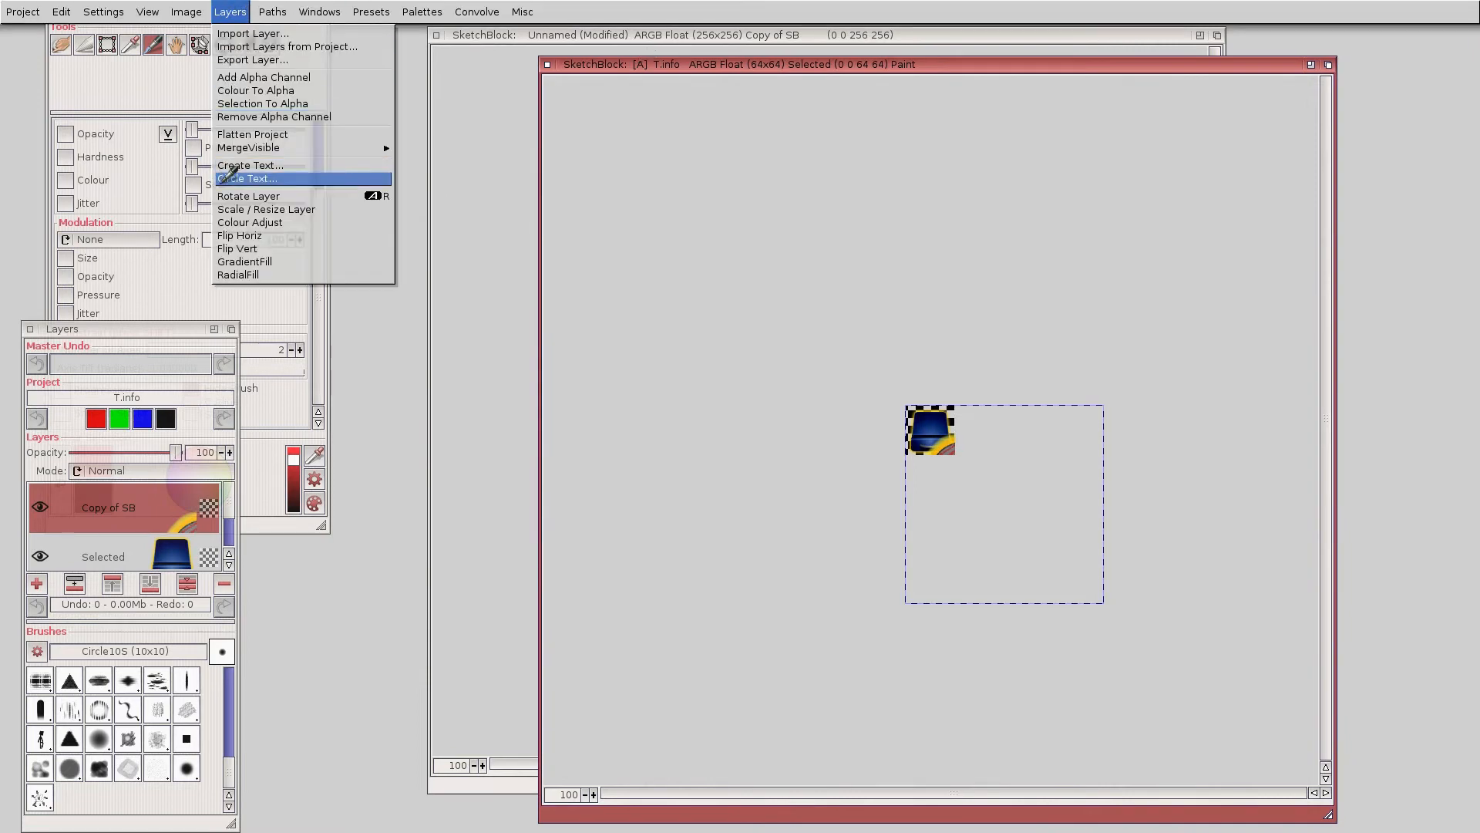
click(336, 209)
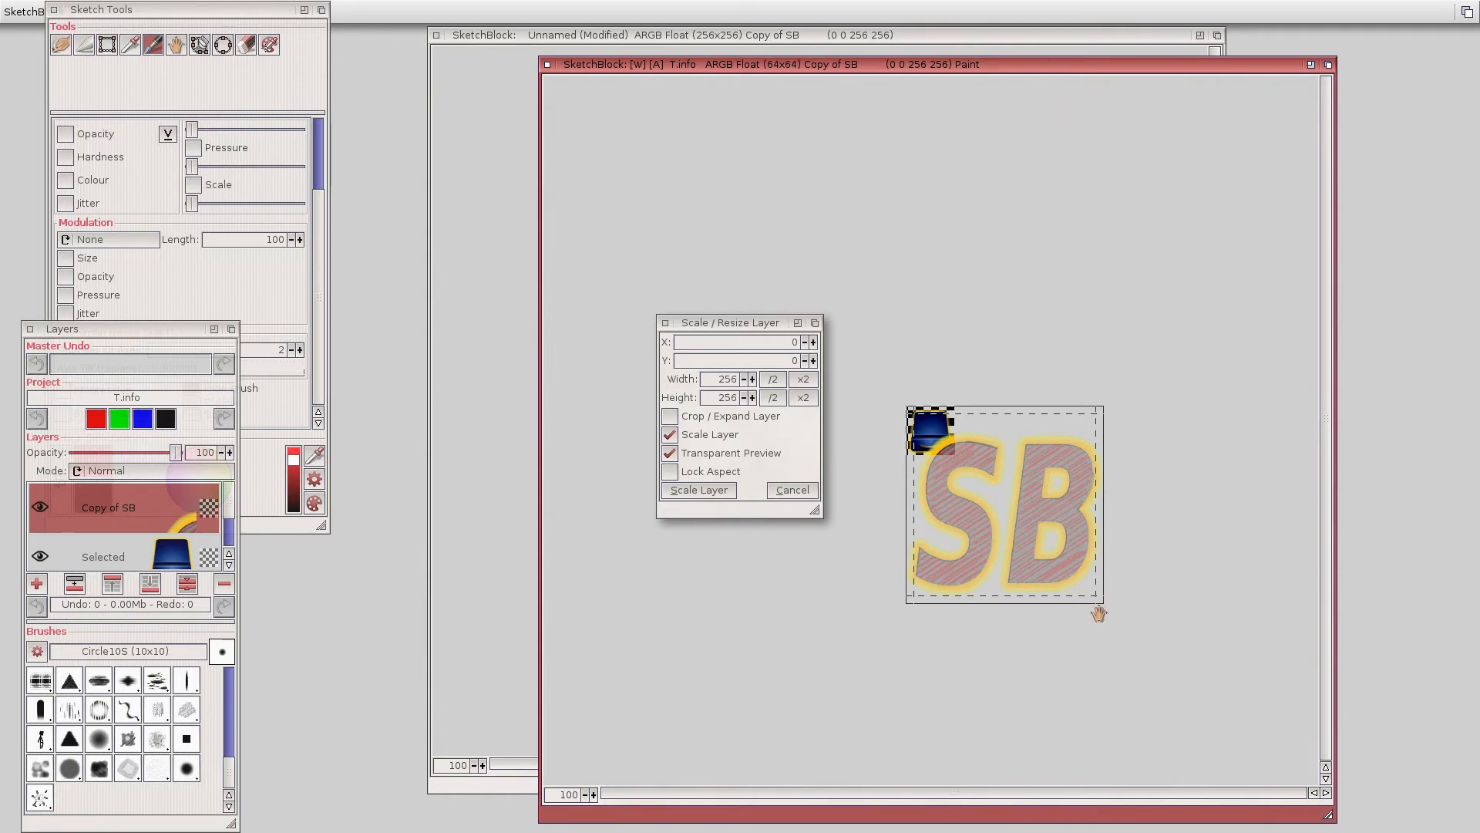
drag(1100, 601, 937, 426)
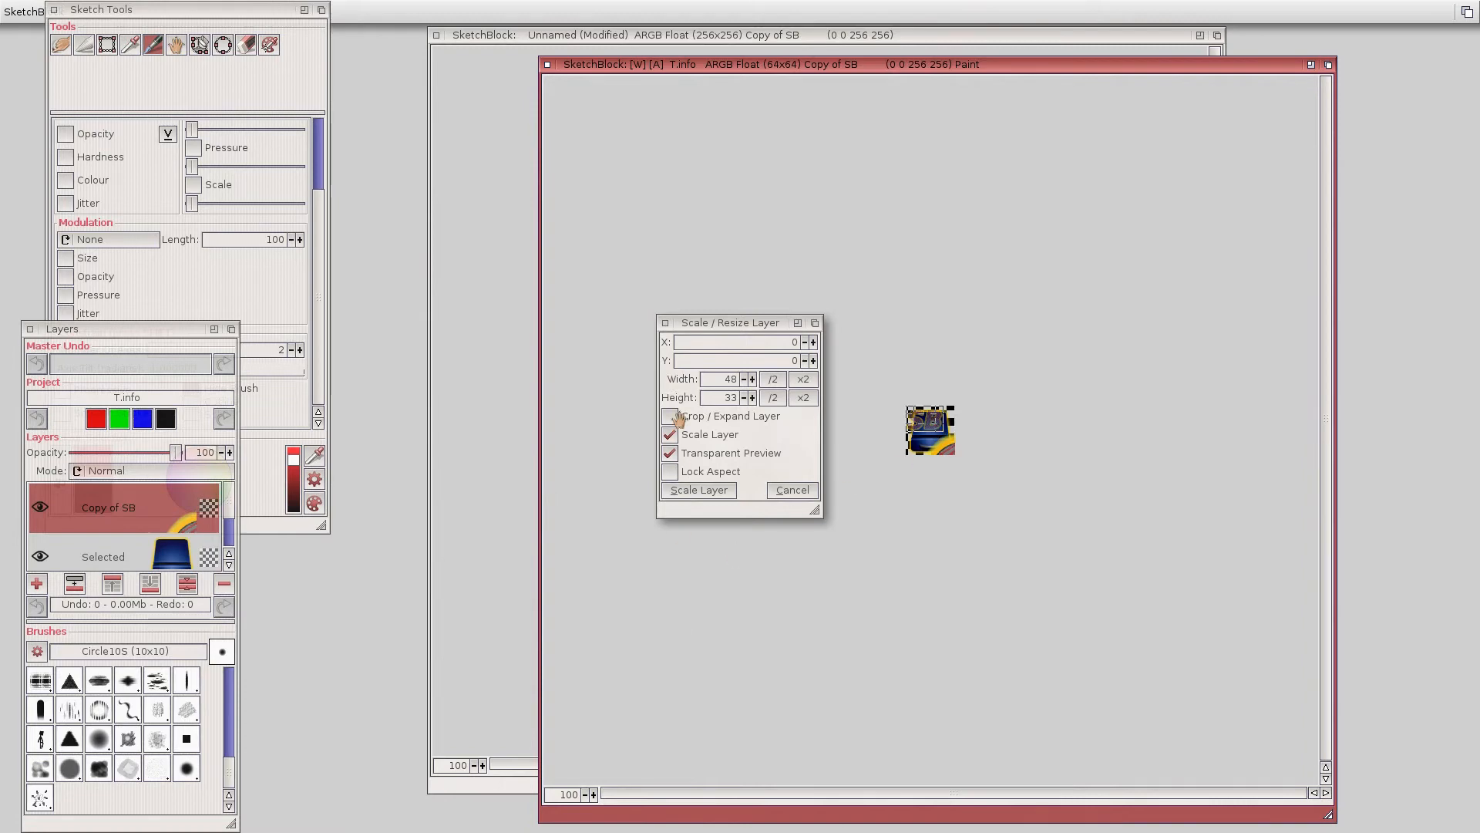
click(702, 491)
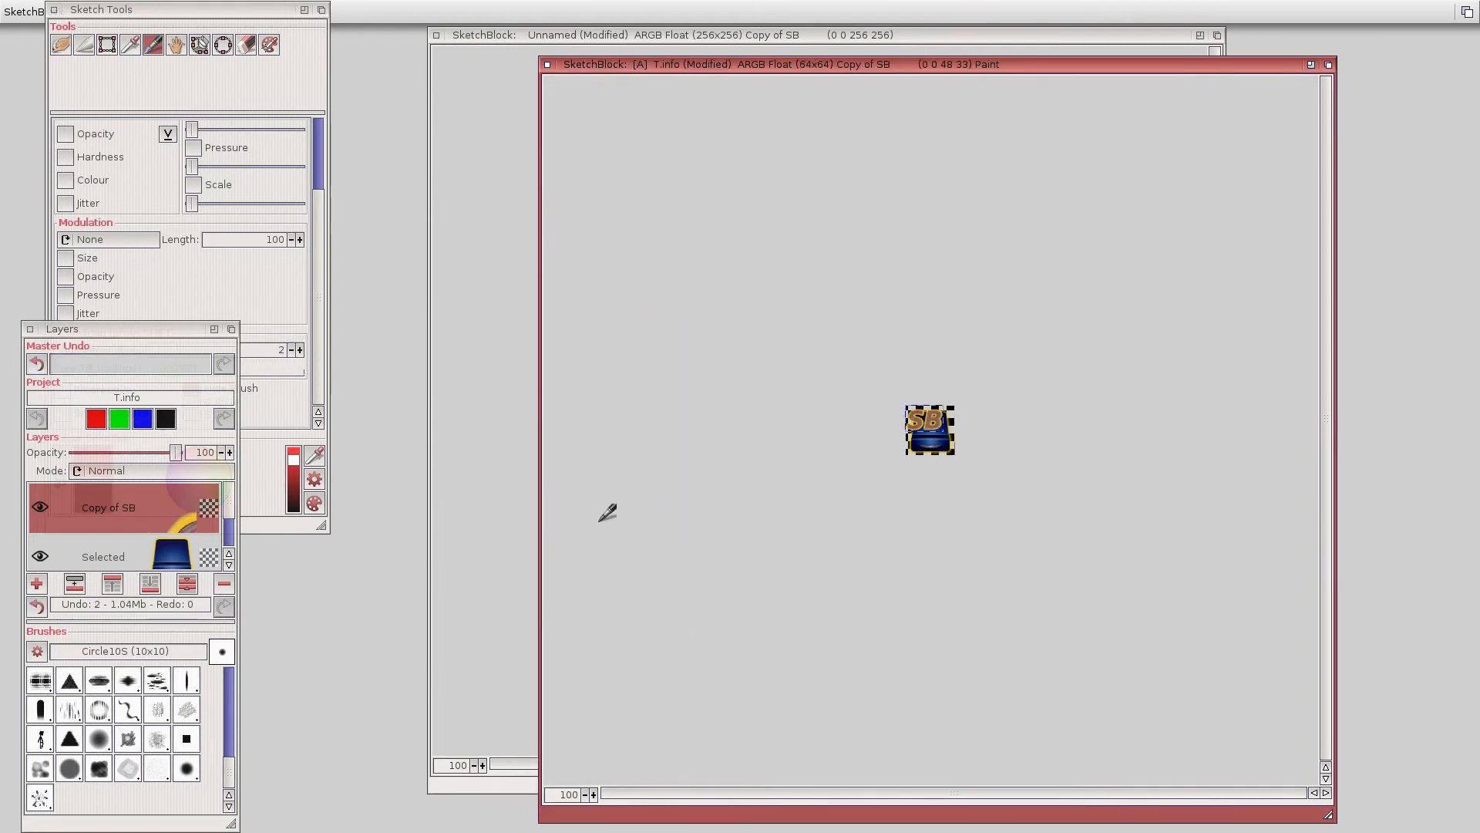
Hide the Normal layer and merge the visible SB copy and Selected layers with Clip to Project.
click(569, 793)
text(400)
key(Return)
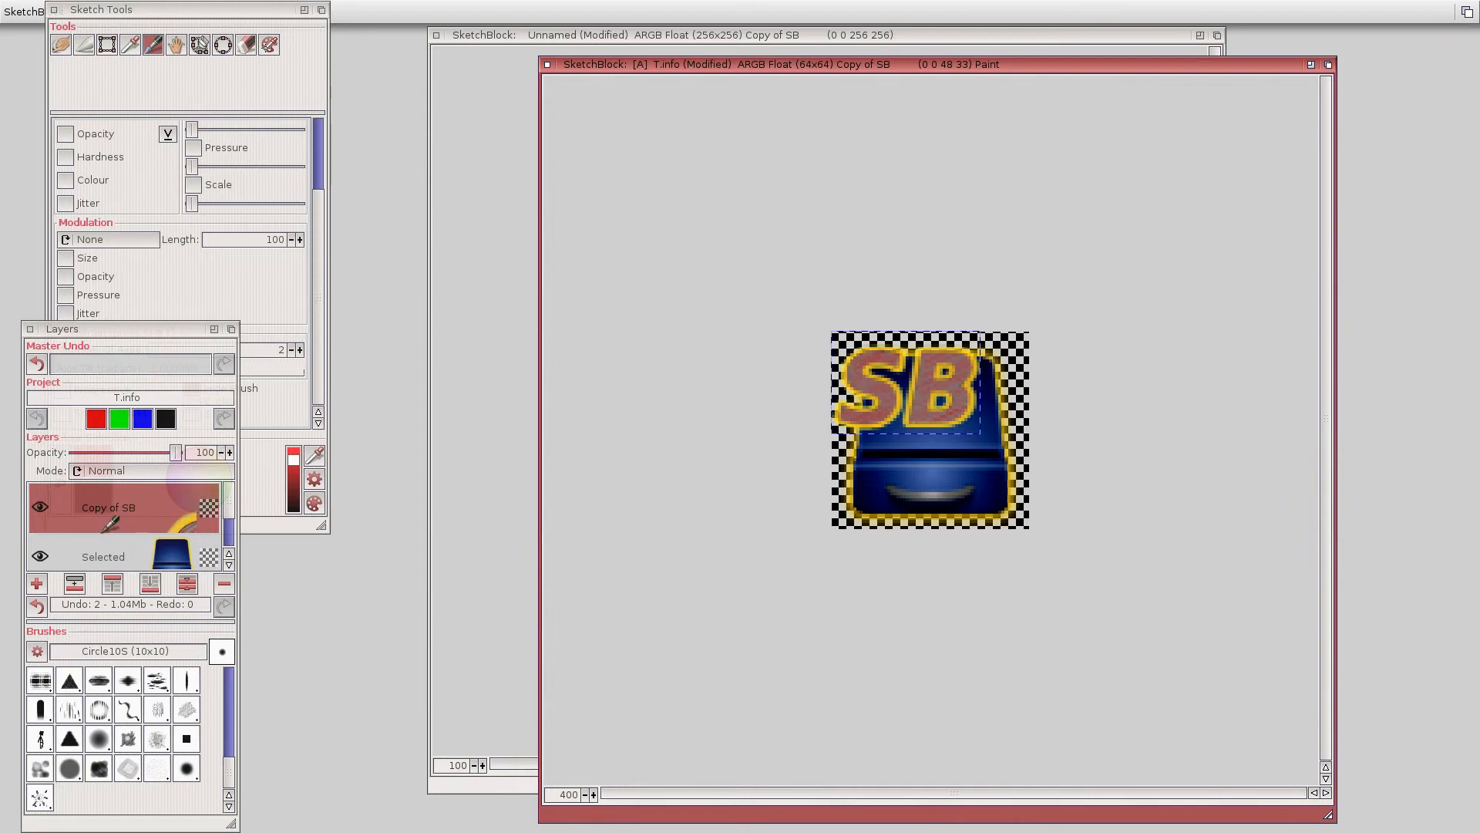
drag(228, 501, 233, 588)
click(38, 545)
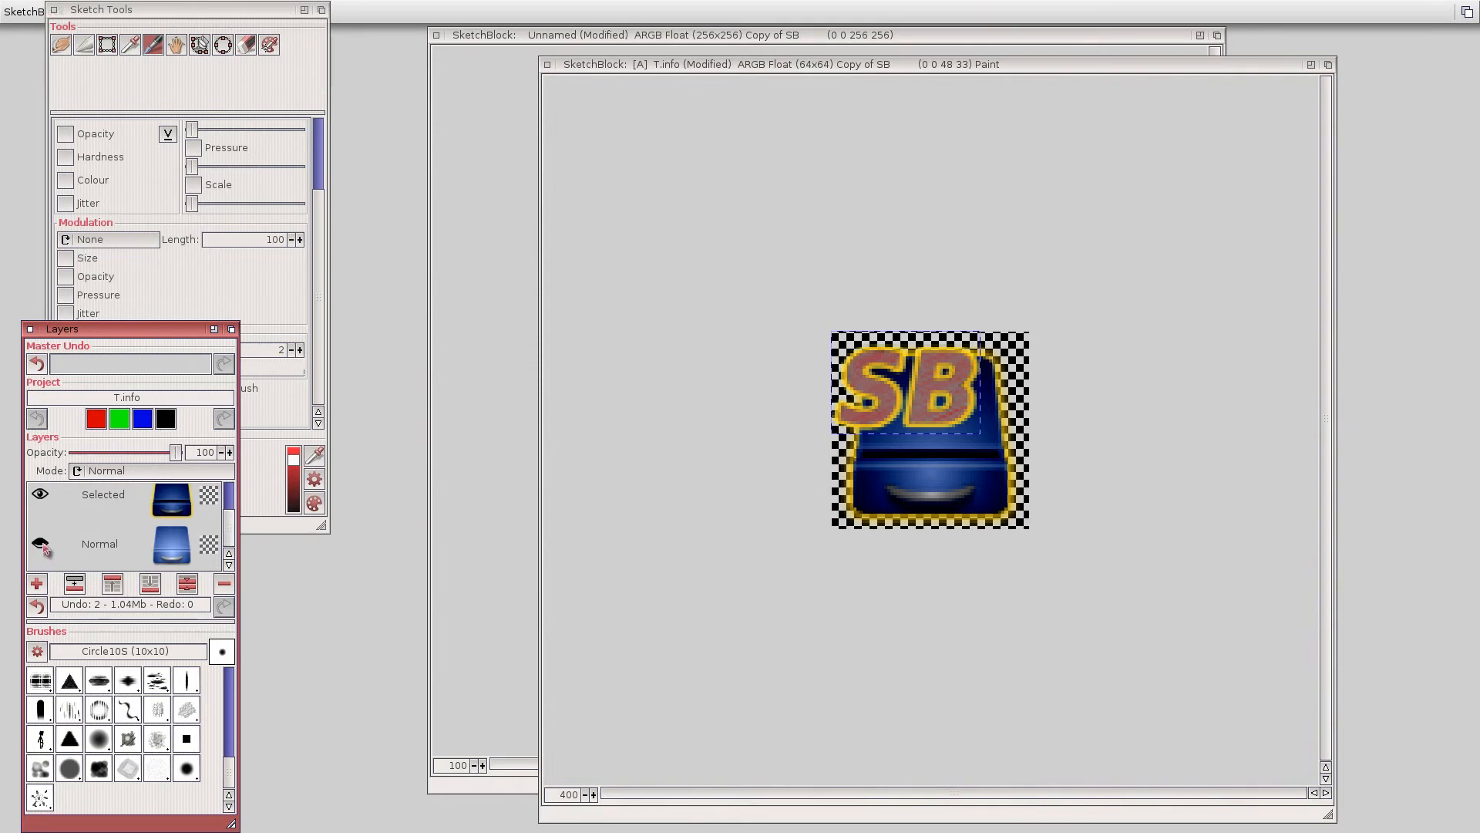
click(740, 60)
right_click(555, 6)
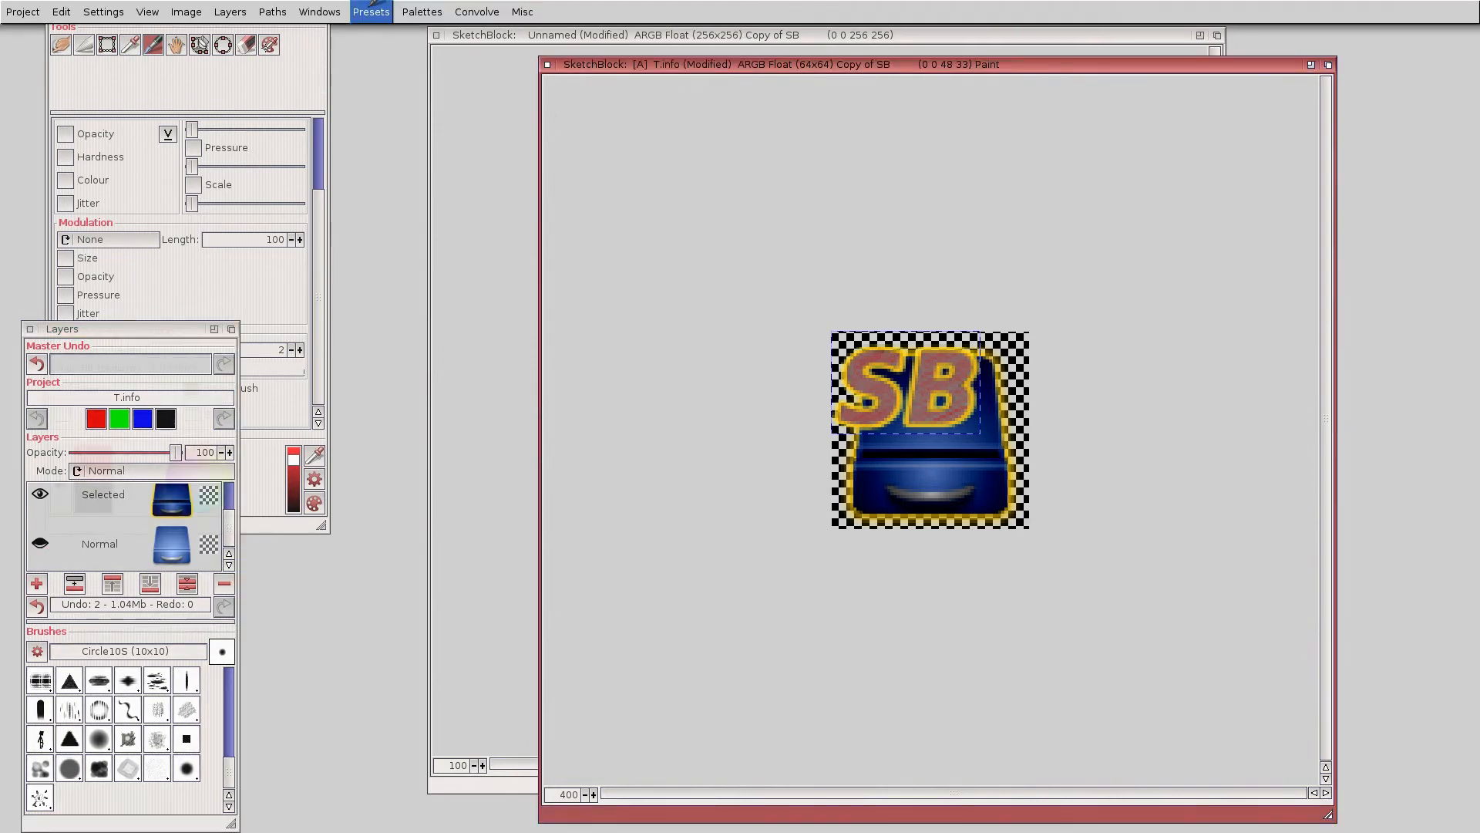
mouse_move(230, 11)
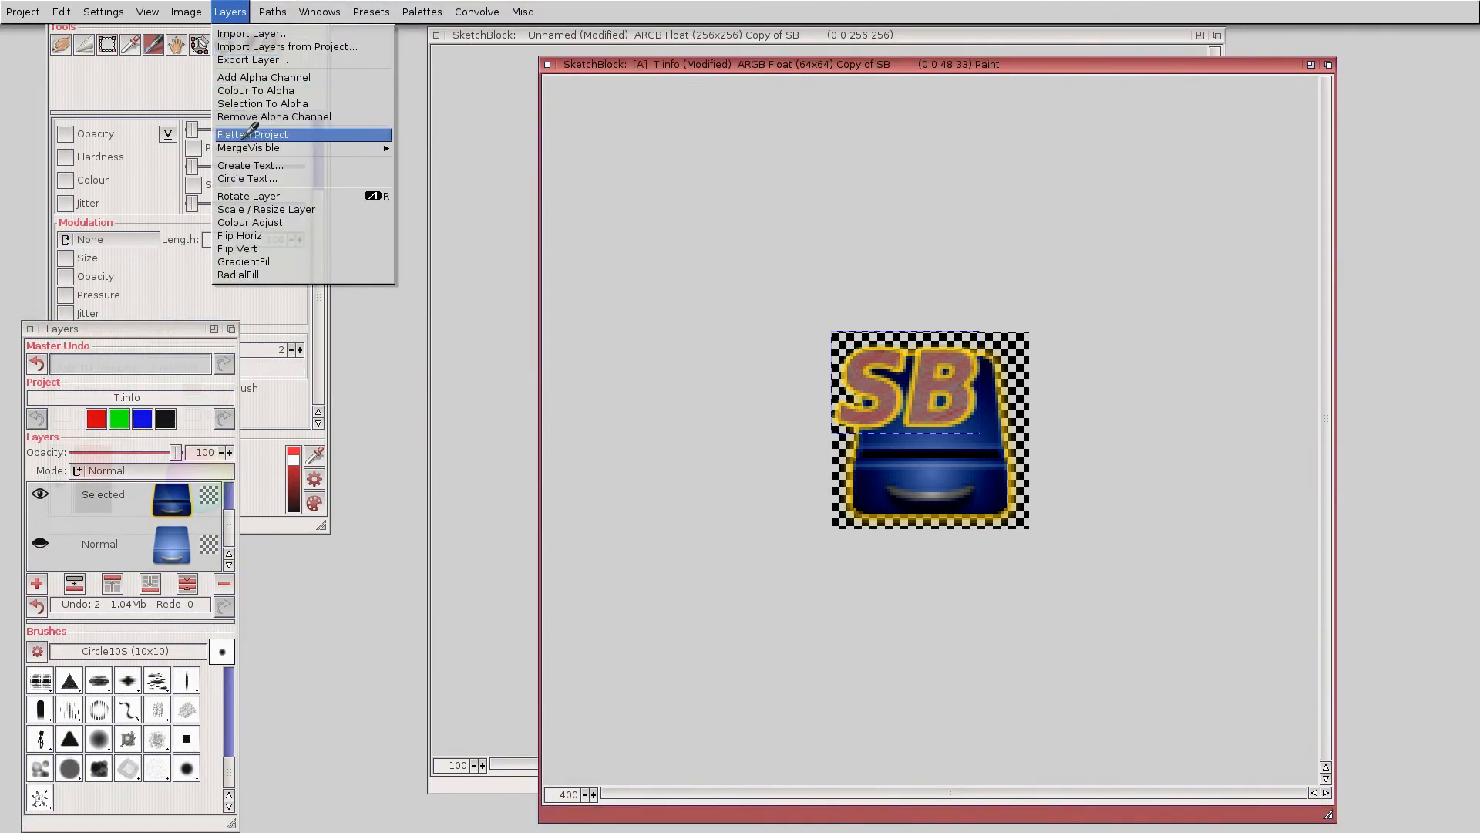
mouse_move(332, 147)
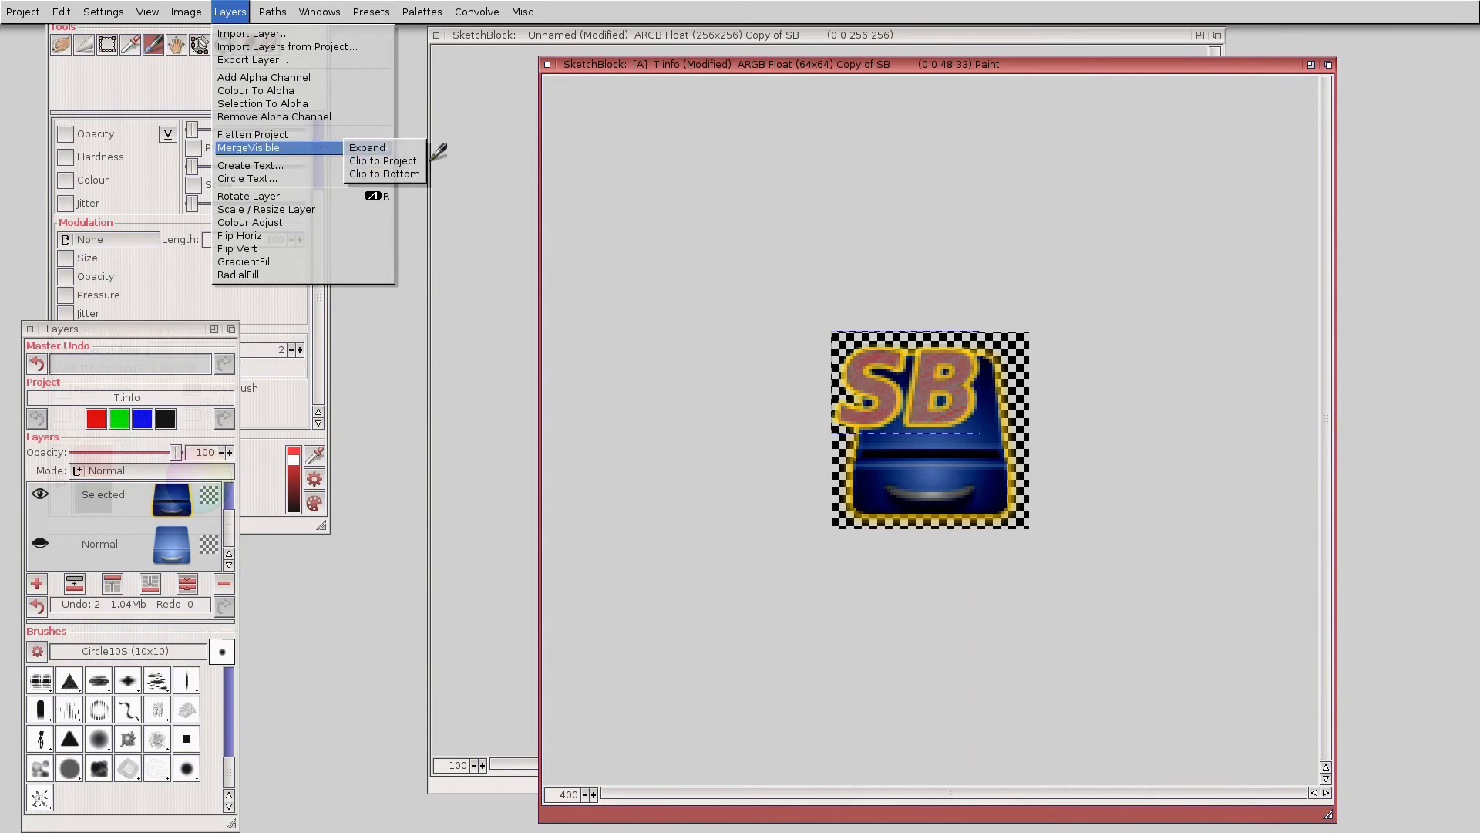
right_click(405, 161)
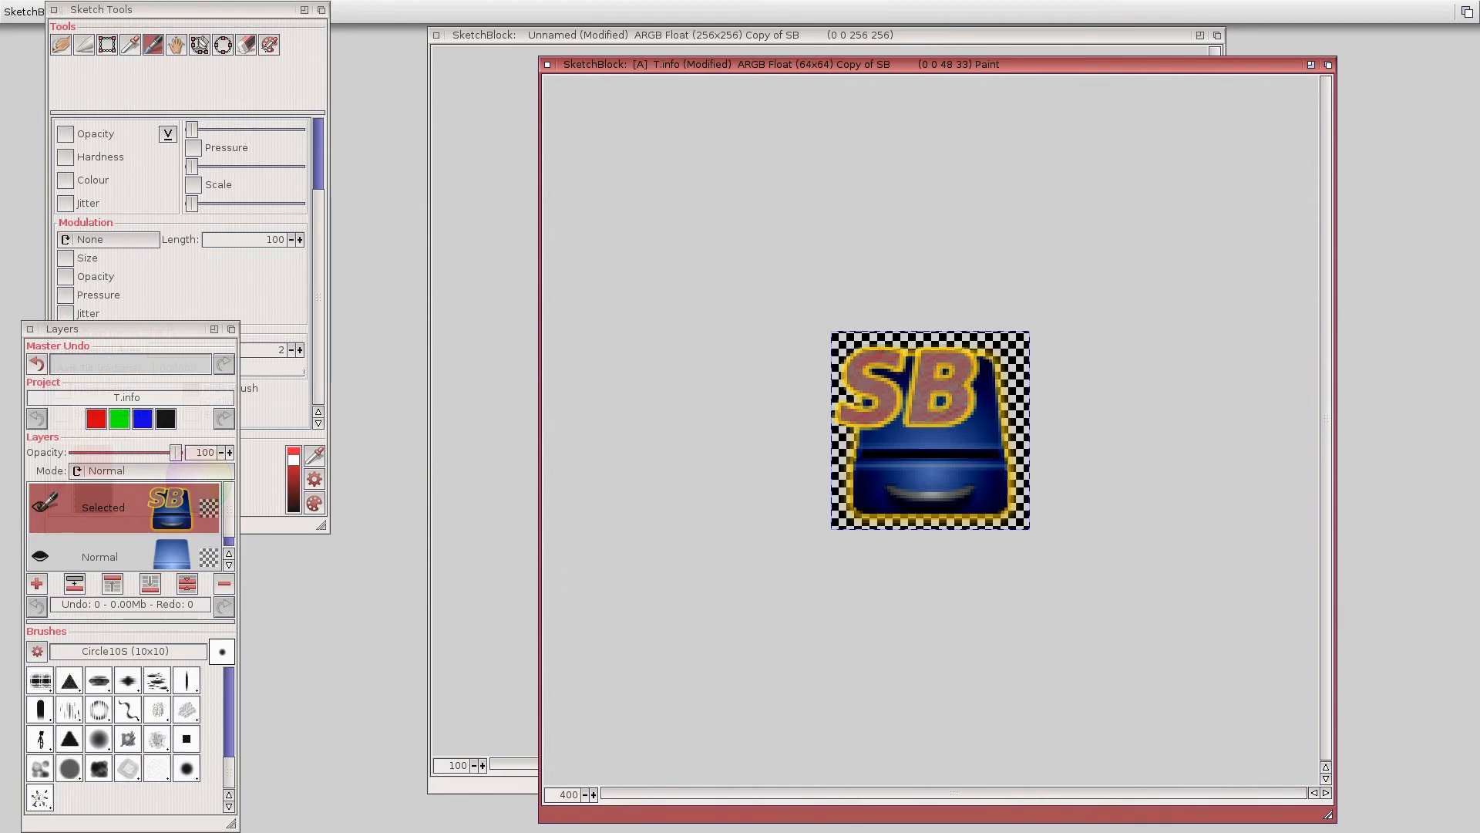
Show the Normal layer again, switching the merged Selected layer off and on to compare the two drawer images.
click(41, 506)
click(40, 556)
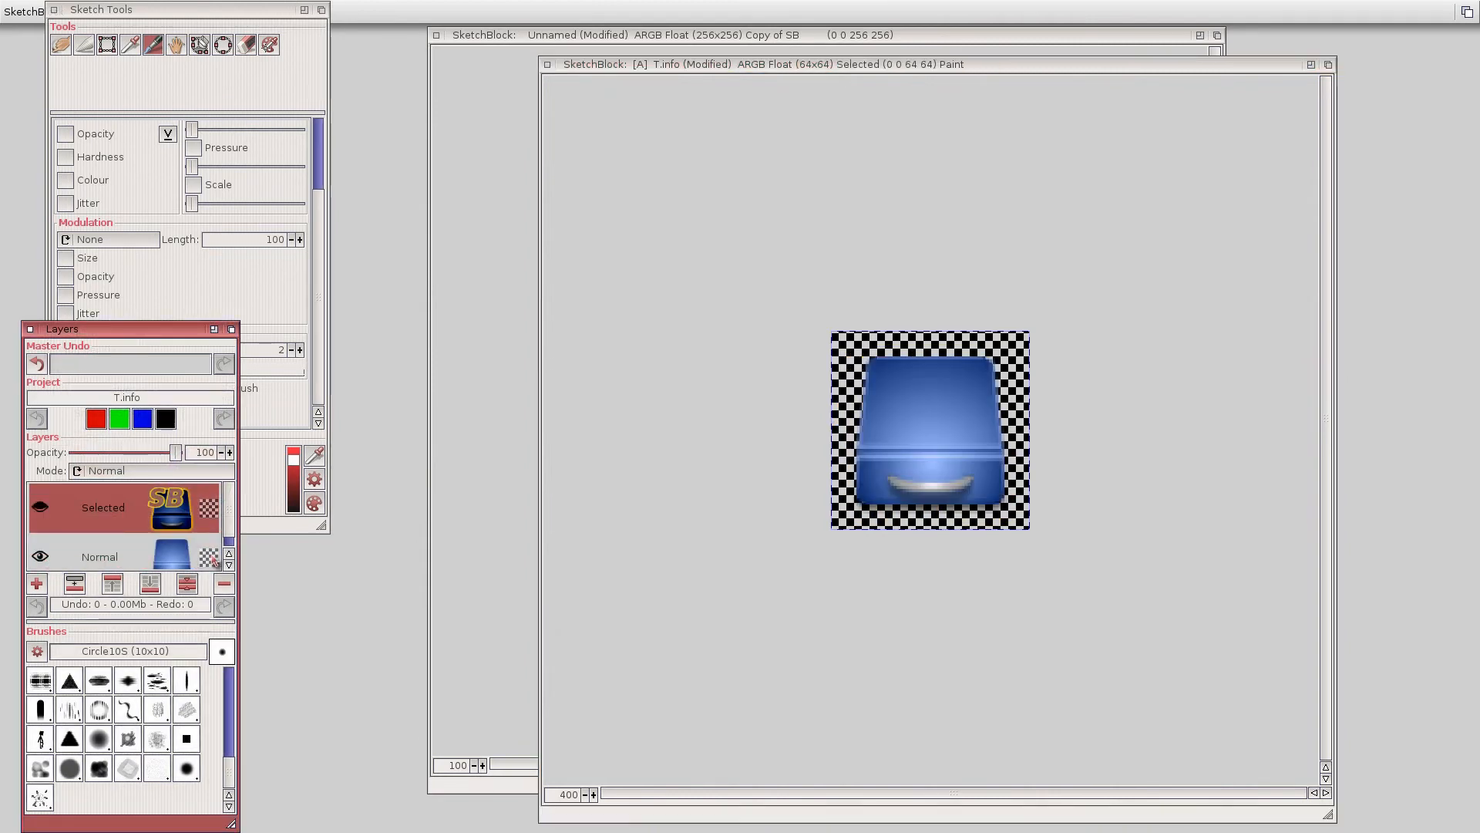
click(40, 506)
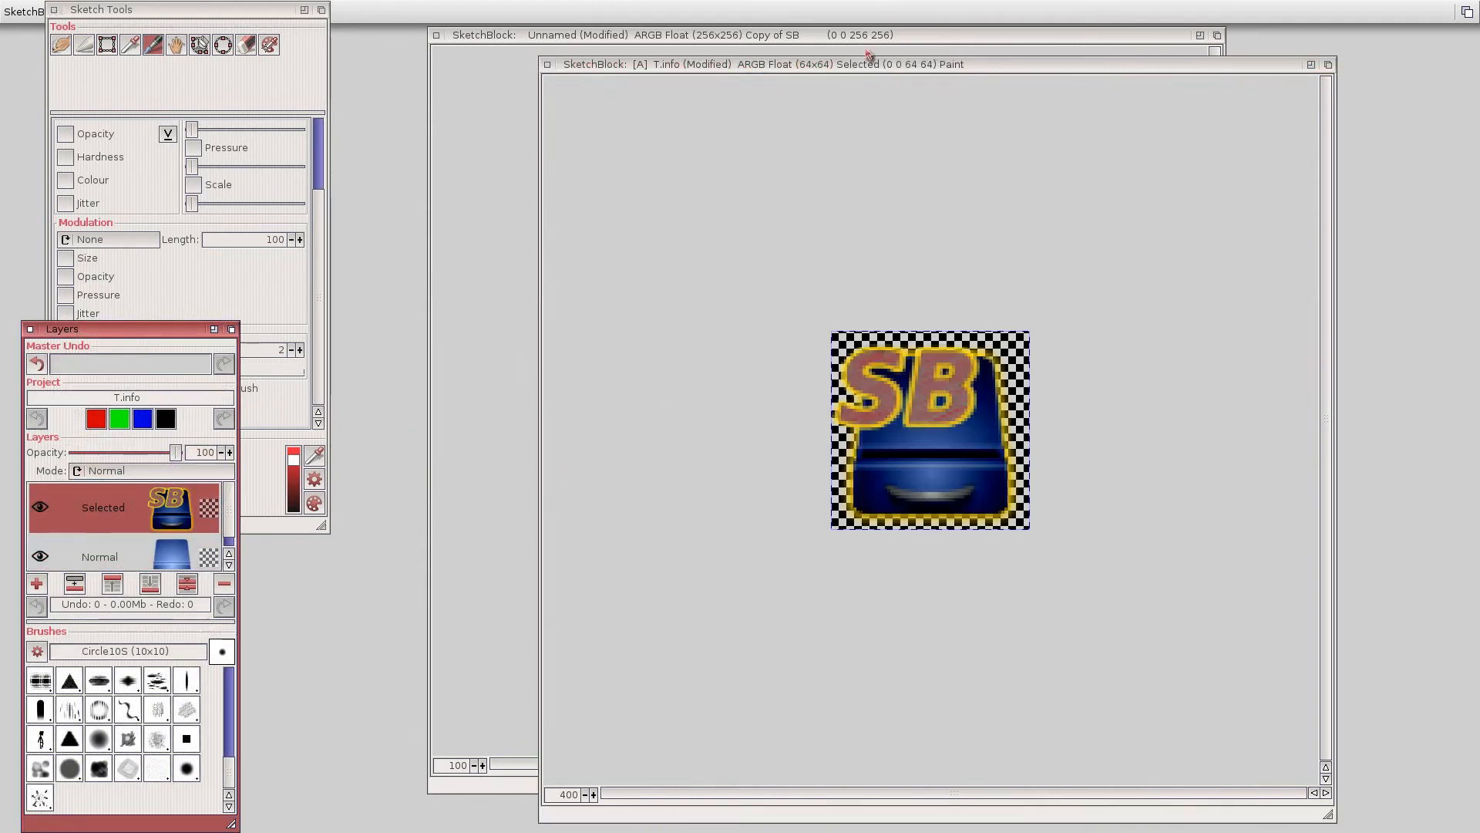
click(846, 69)
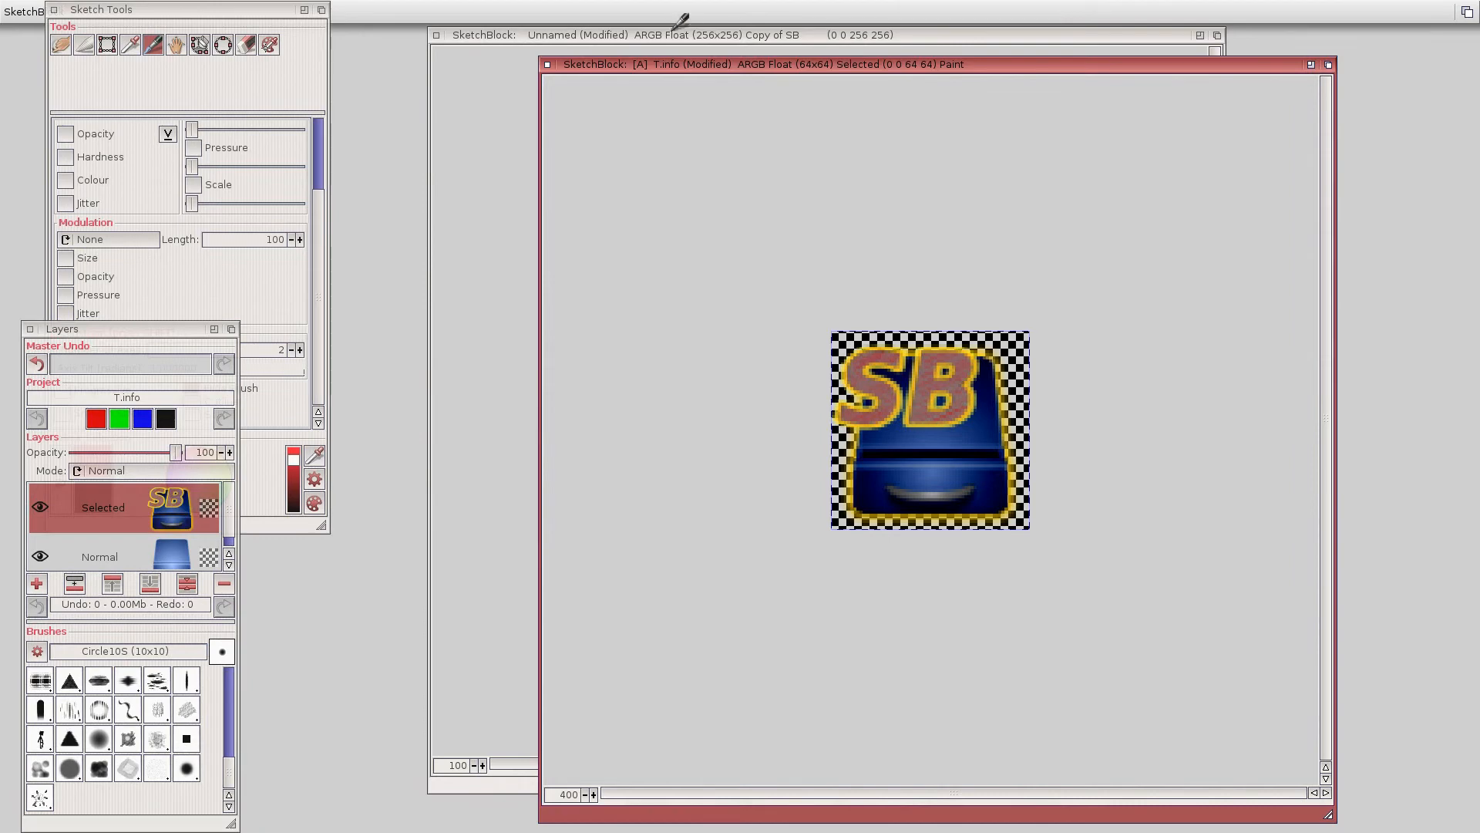
Return to the 256 by 256 lettering image and copy its original SB layer.
click(540, 34)
click(98, 562)
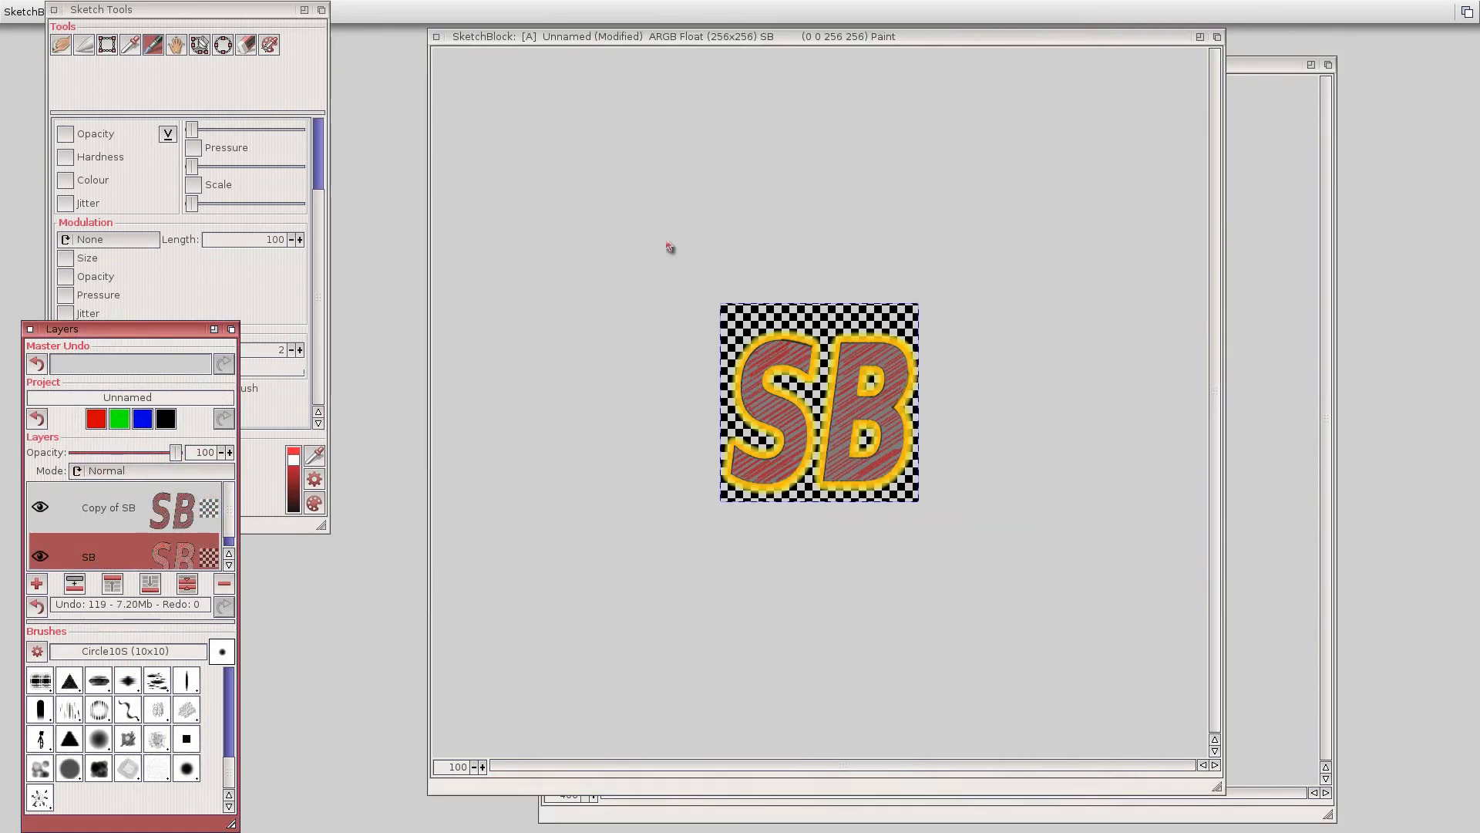
click(621, 36)
right_click(108, 12)
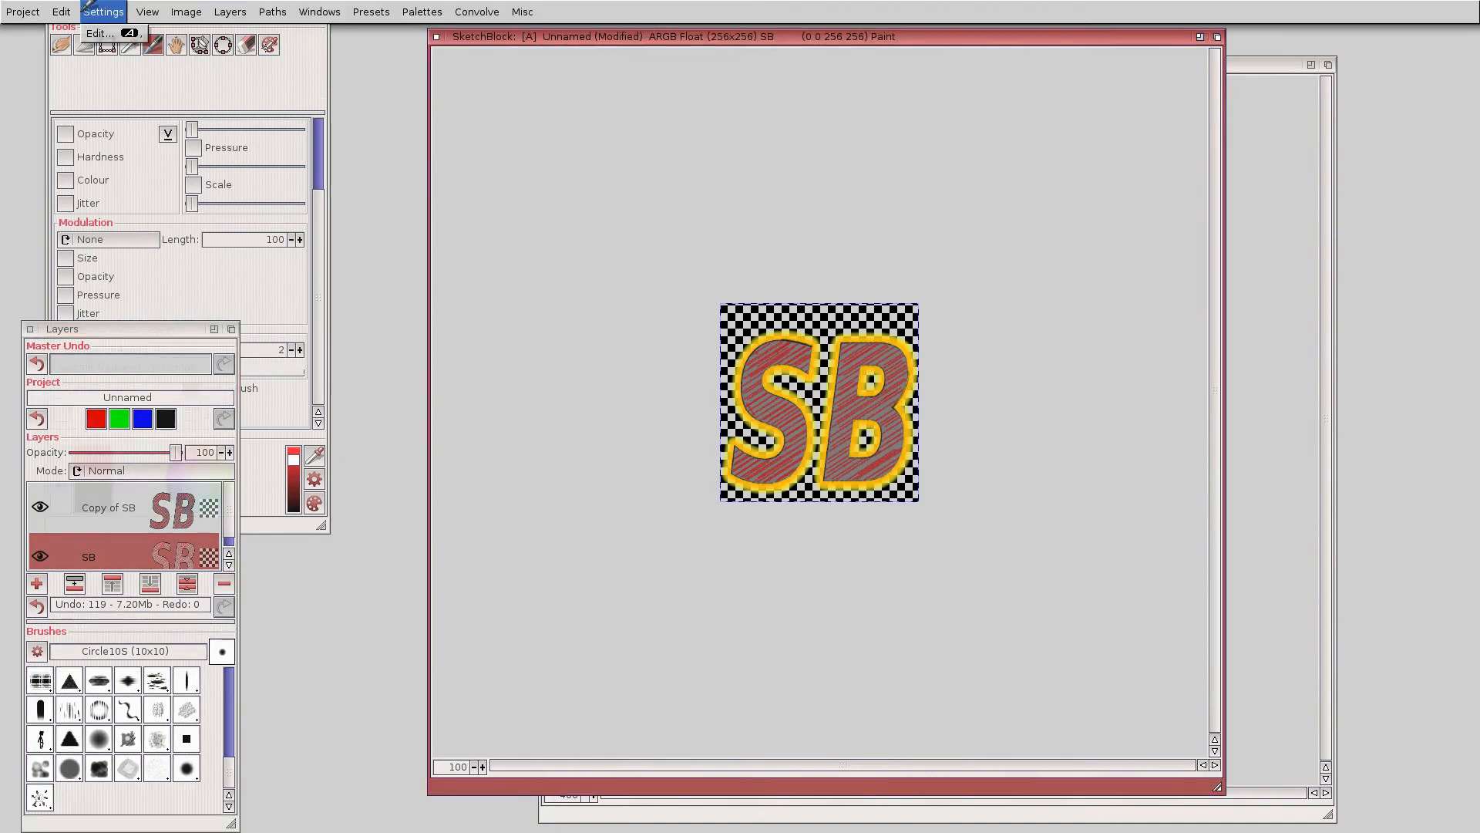
click(72, 61)
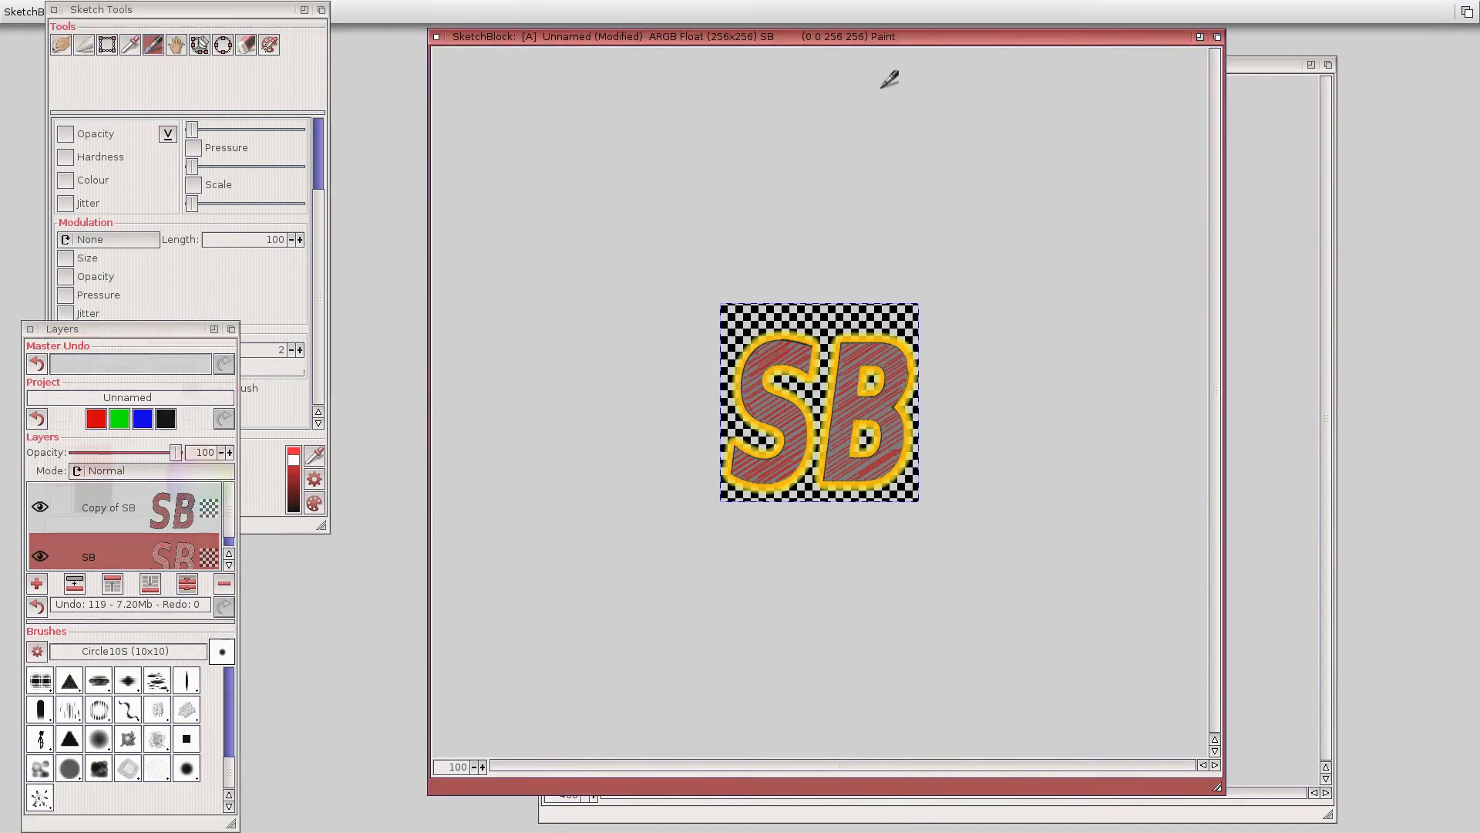
Switch to the T.info image and paste the copied SB layer above the Selected layer.
click(1268, 62)
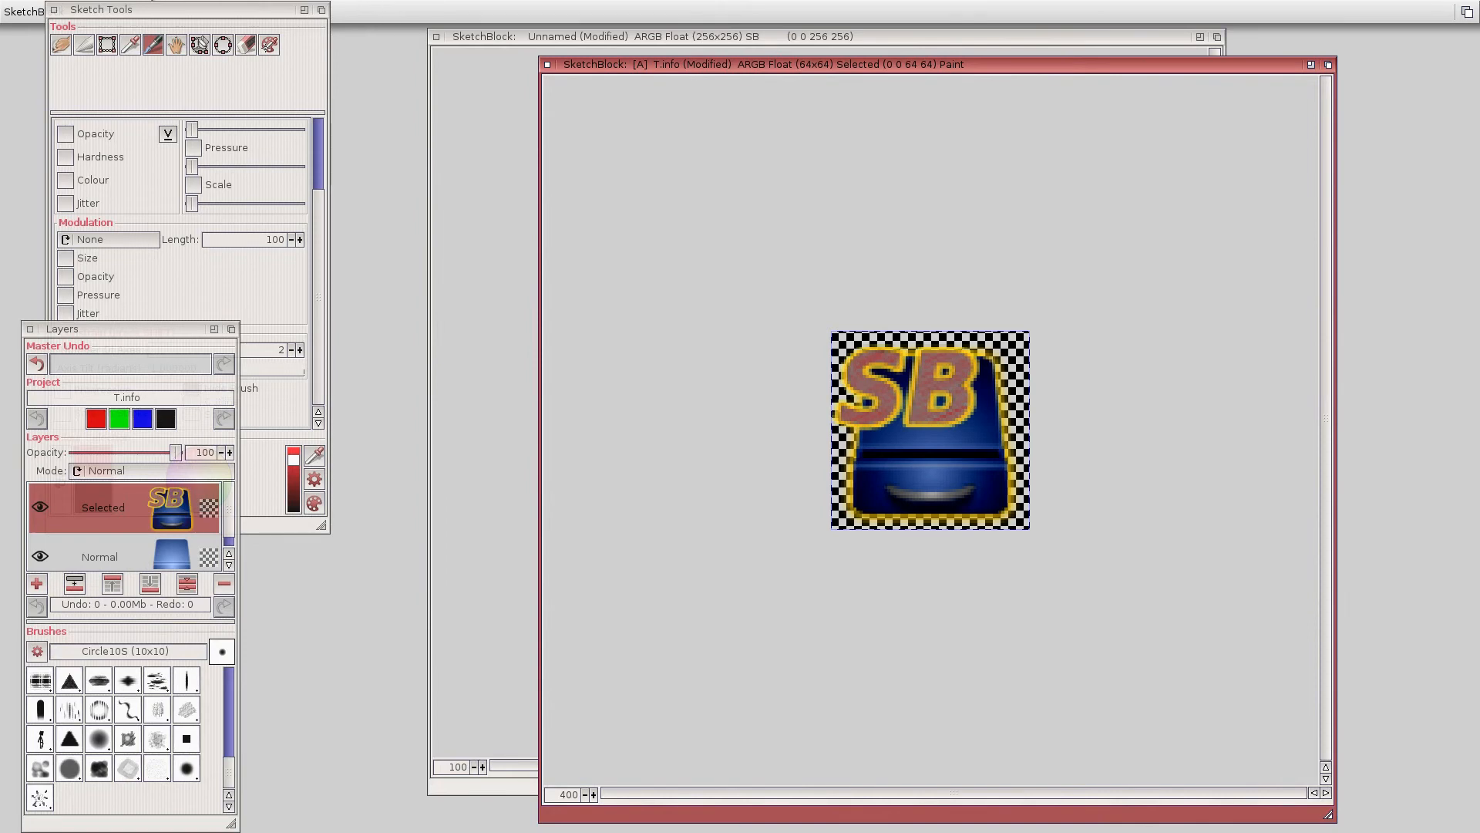
right_click(103, 9)
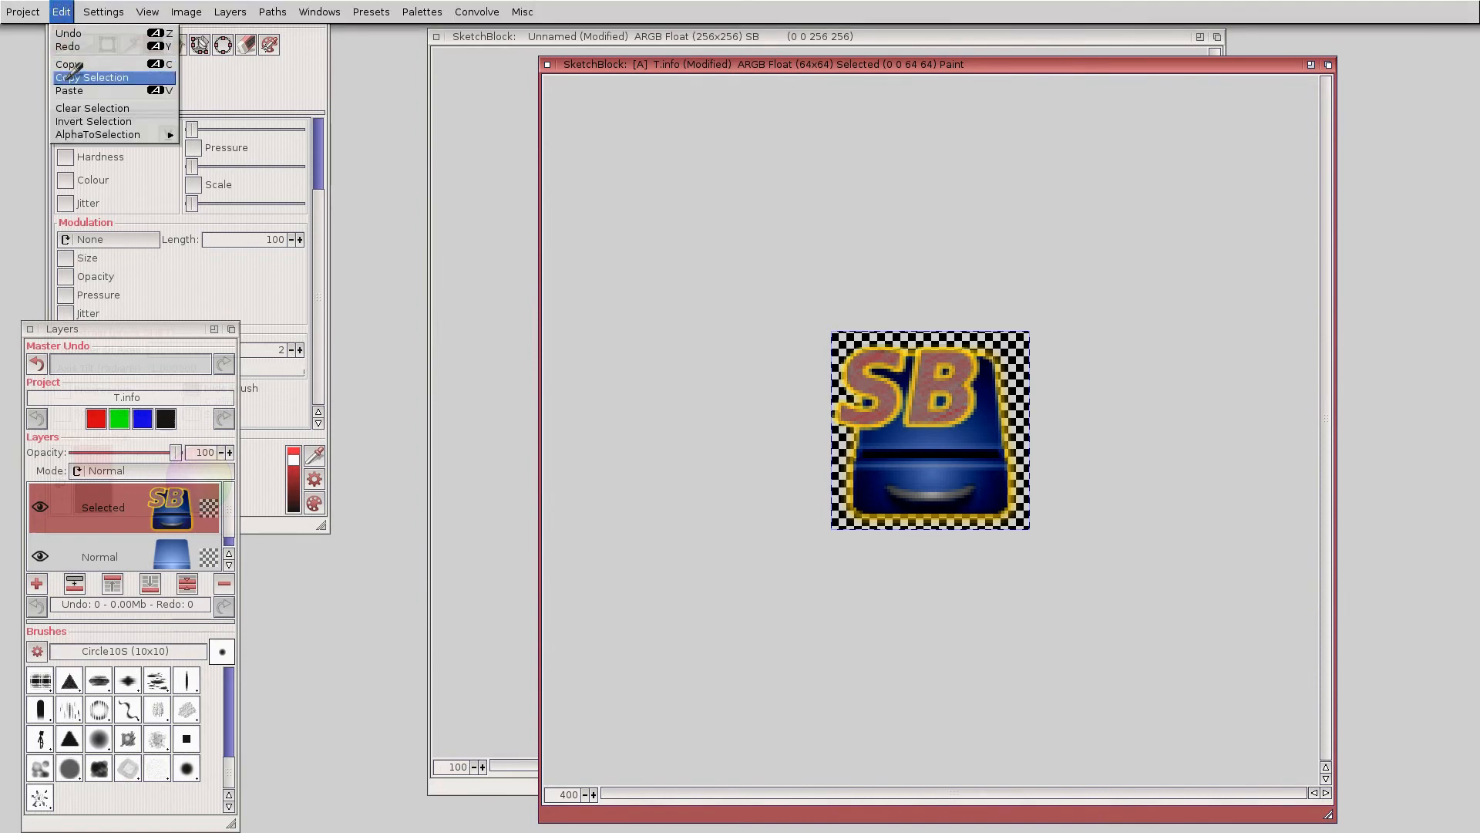
right_click(99, 81)
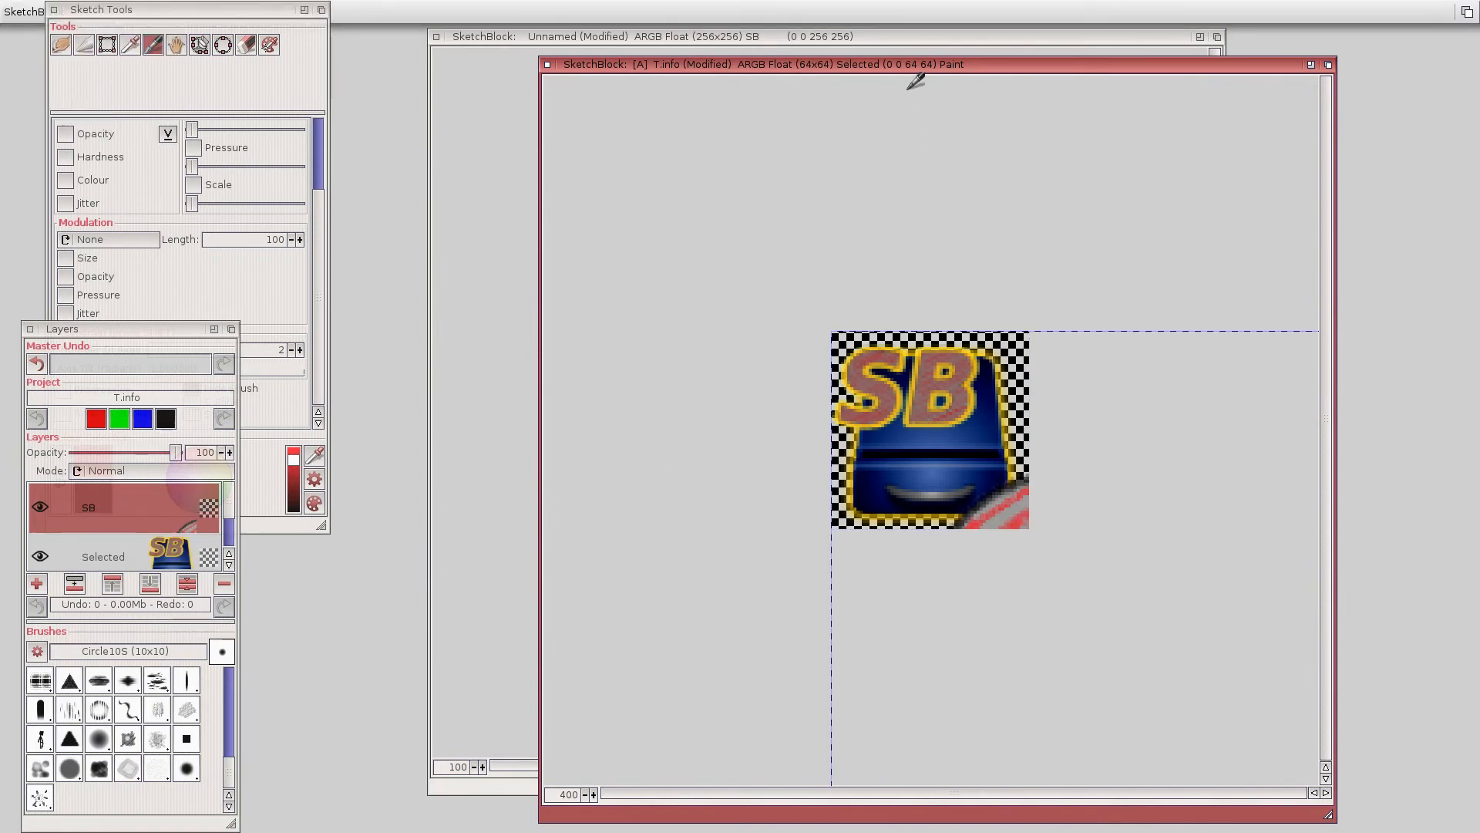
Scale the pasted SB layer in T.info down to 48 by 33 at position 0, 0.
drag(914, 64, 871, 43)
right_click(401, 1)
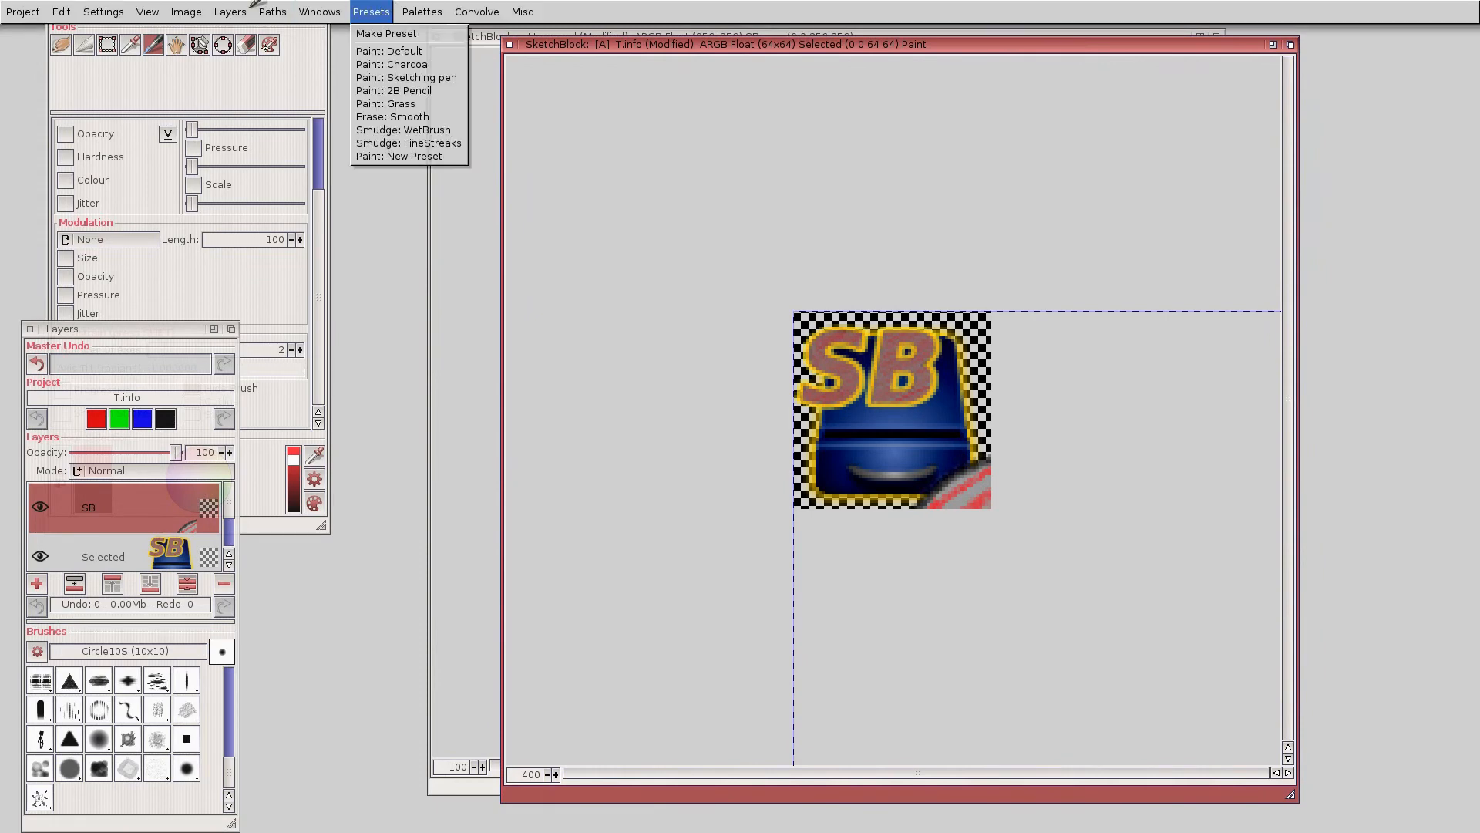
right_click(312, 208)
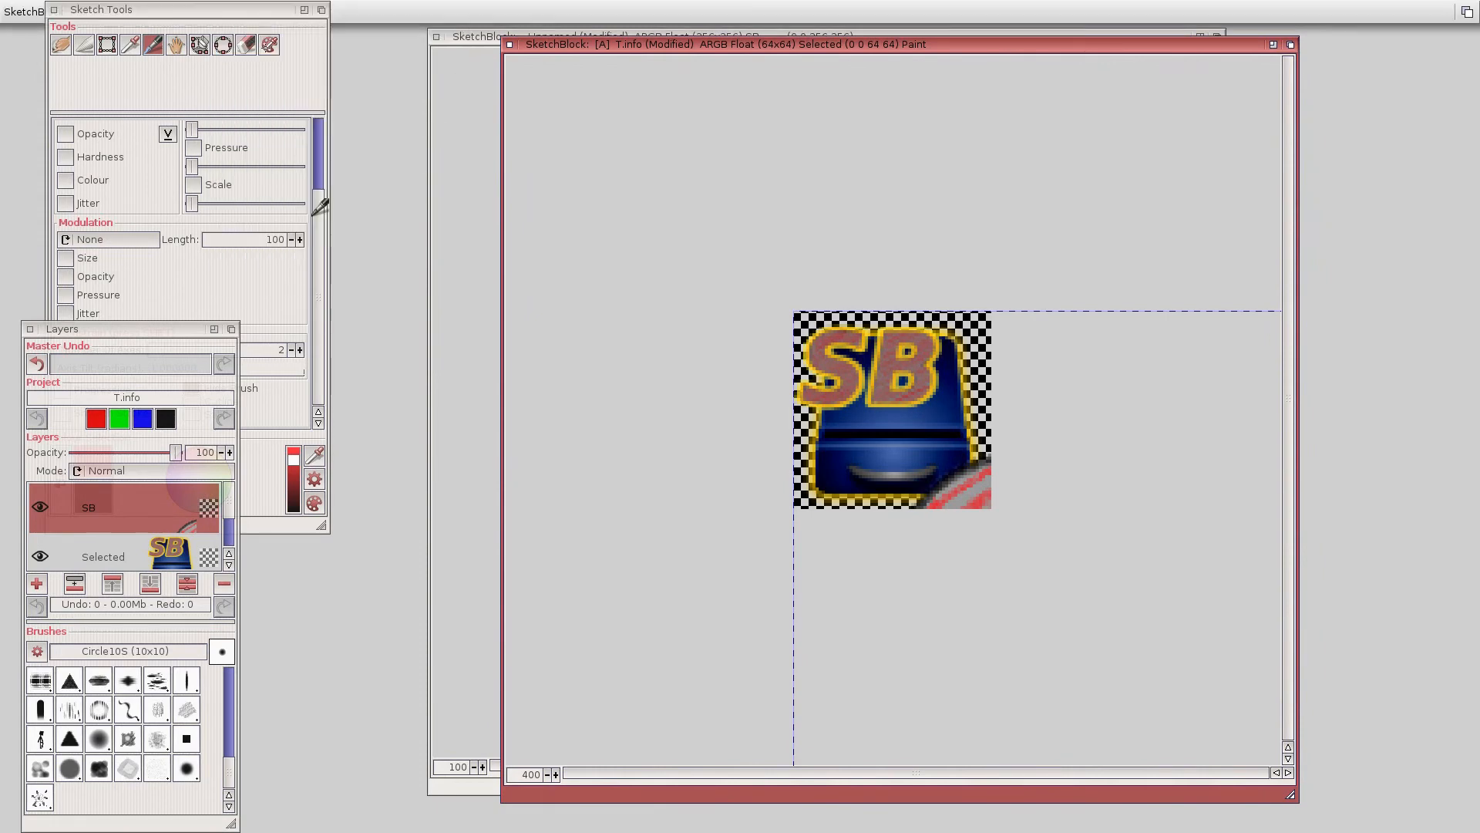
drag(739, 328, 639, 325)
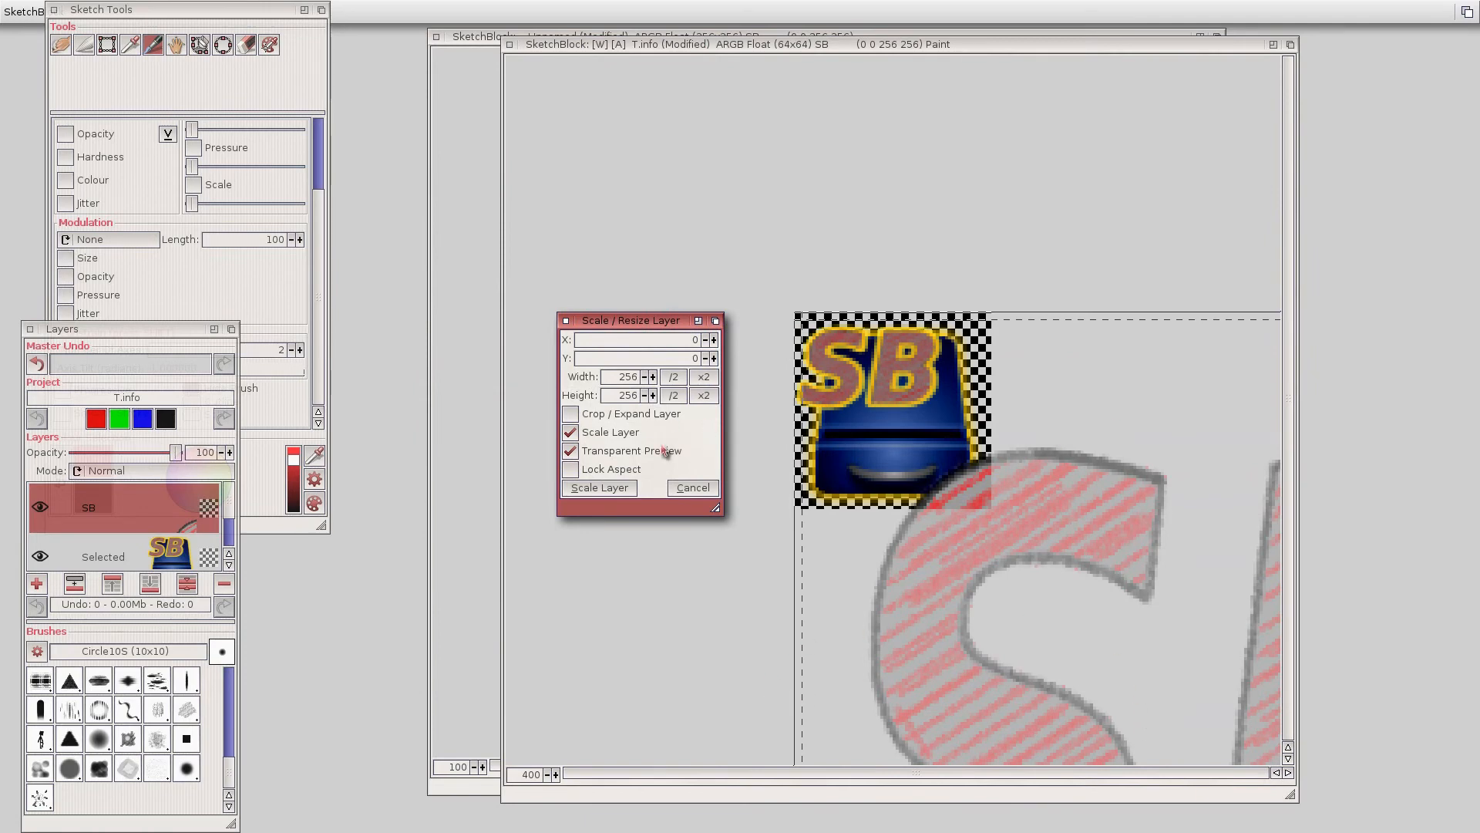
click(674, 396)
click(674, 377)
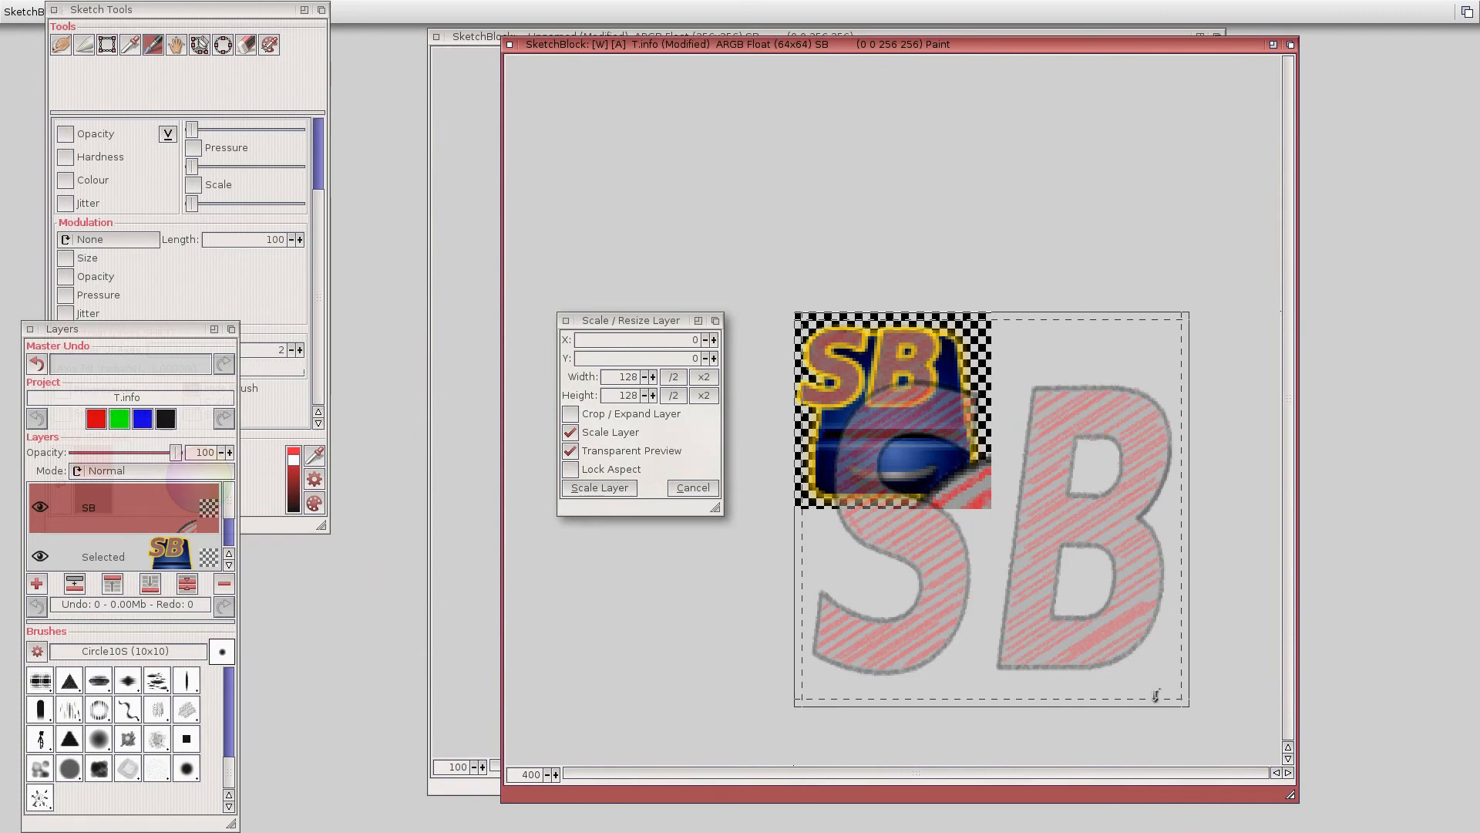
drag(1187, 702, 938, 407)
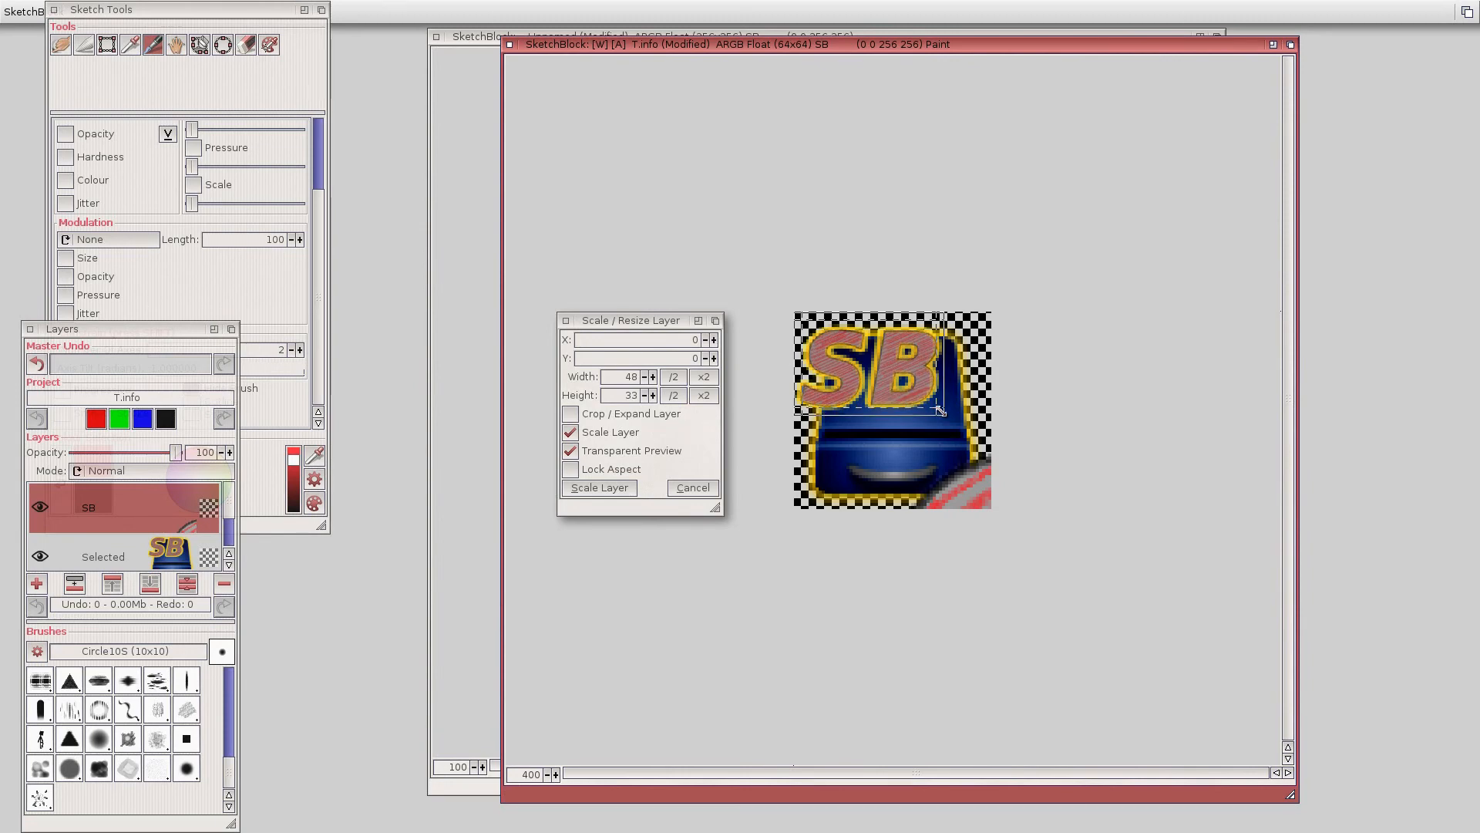
click(593, 494)
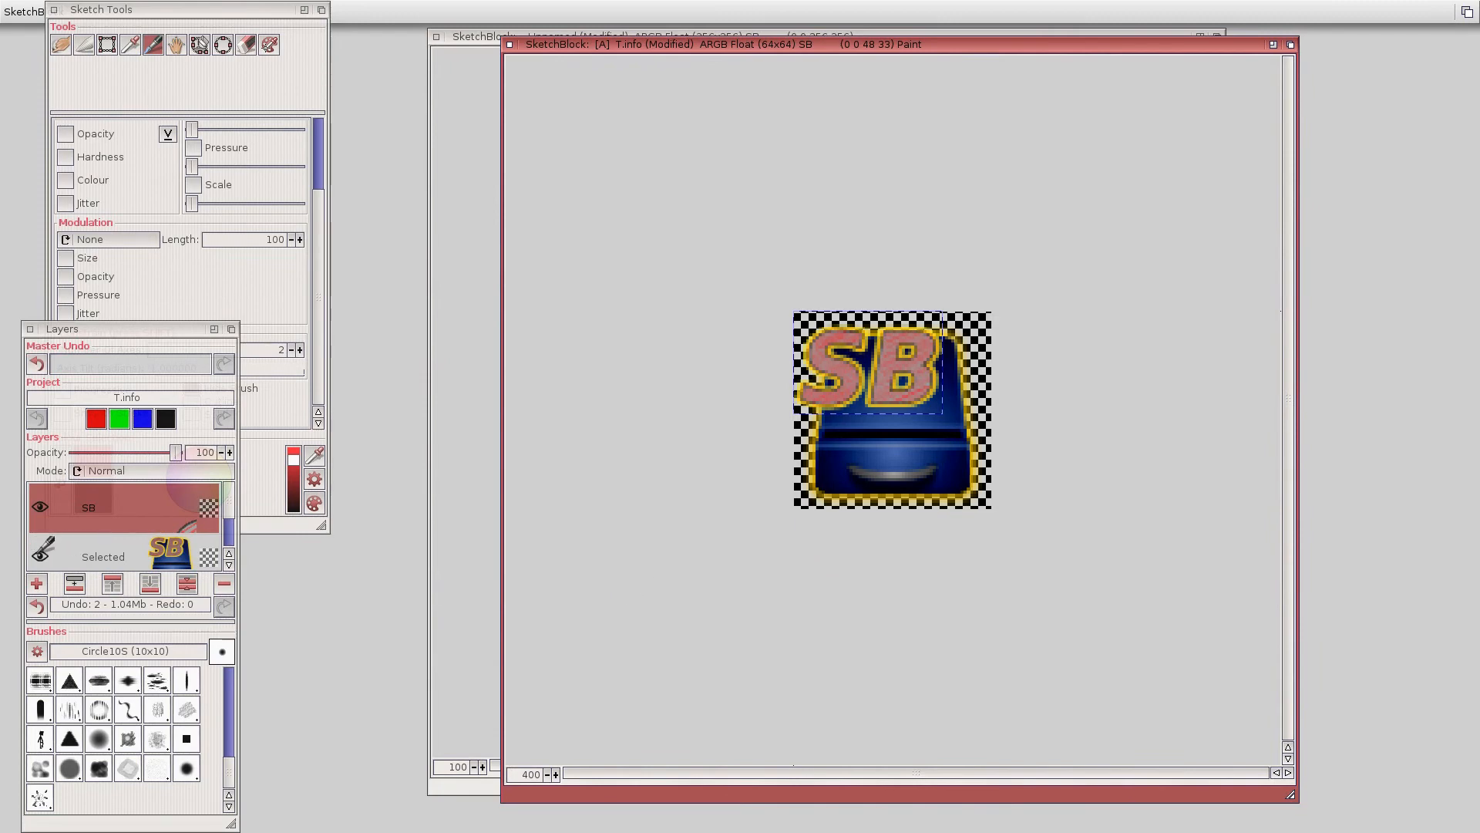
Hide the Selected layer and merge the visible SB and Normal layers.
click(40, 556)
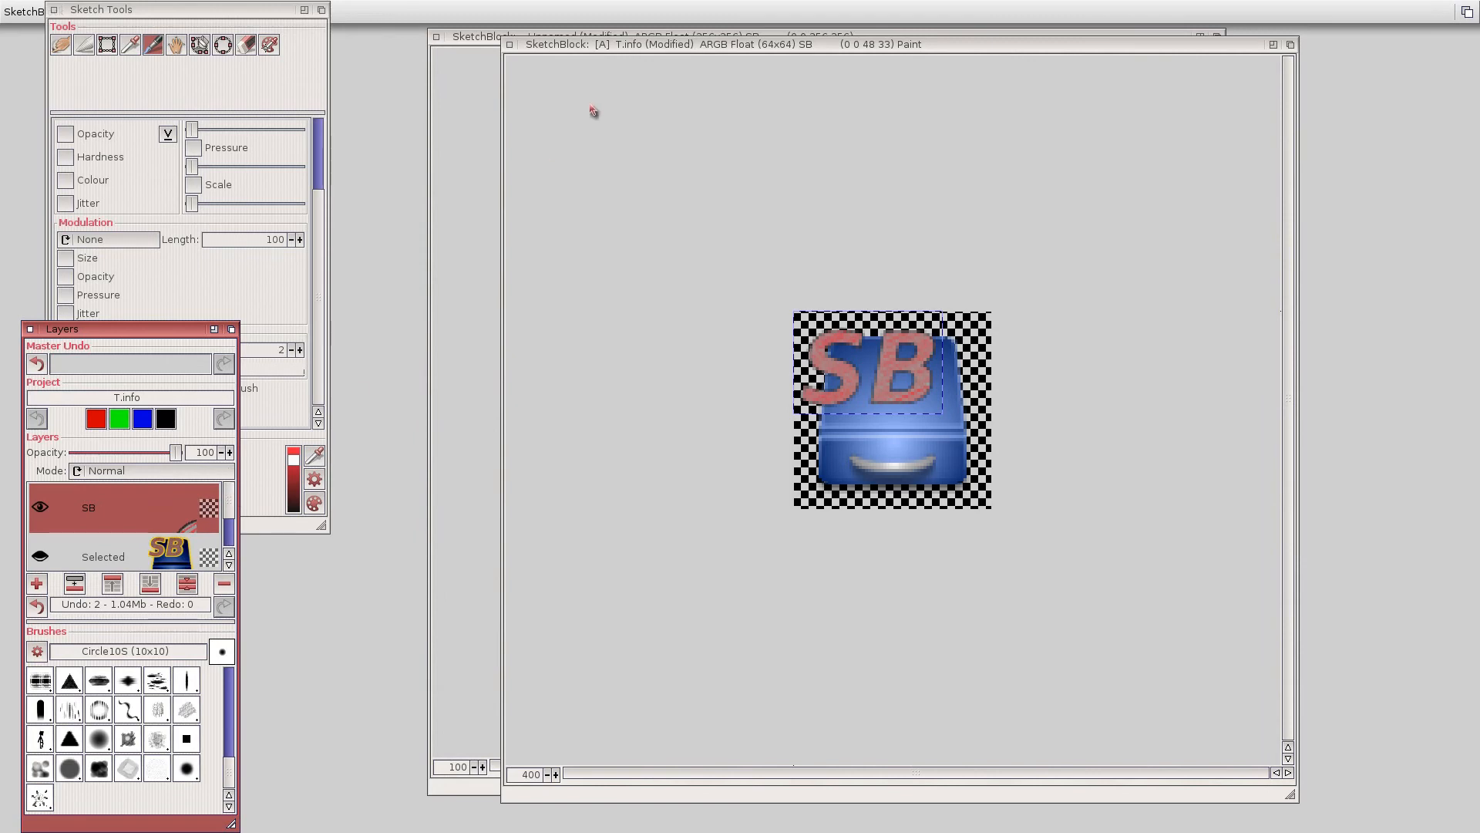
click(610, 45)
right_click(359, 8)
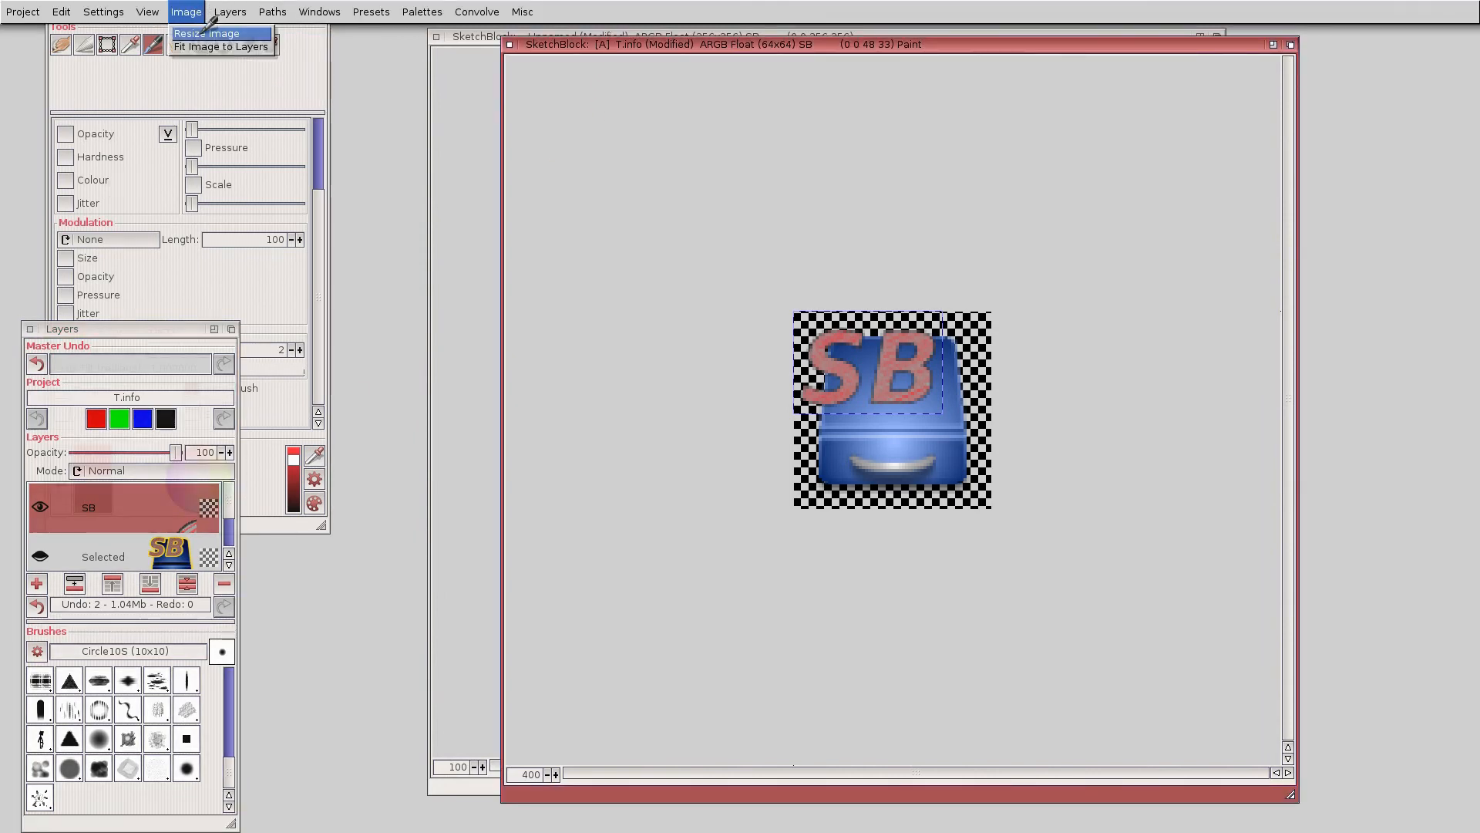
mouse_move(231, 11)
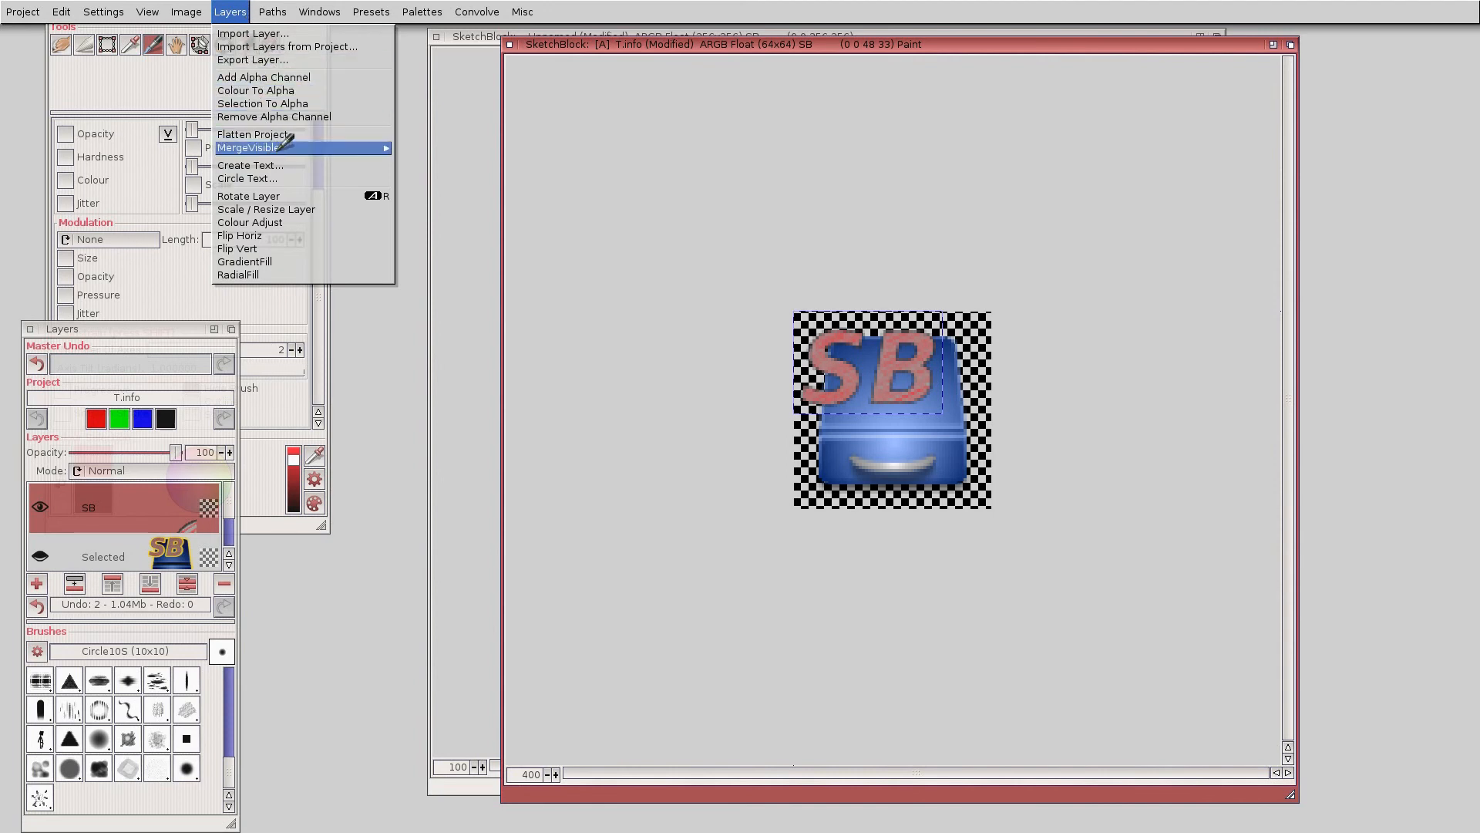
right_click(378, 156)
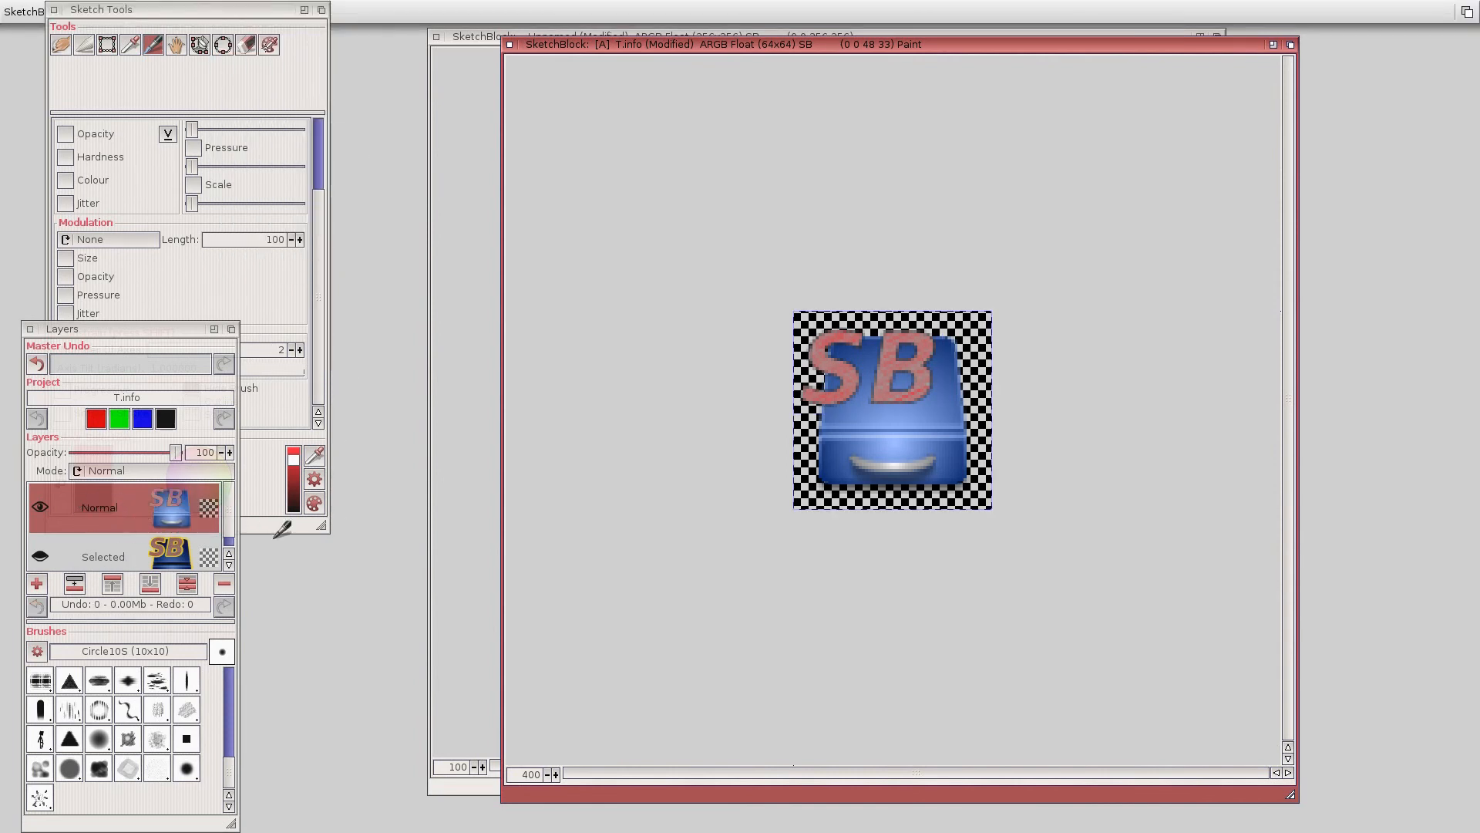
Move the merged Normal layer below the Selected layer and make Selected visible again.
drag(229, 501, 229, 535)
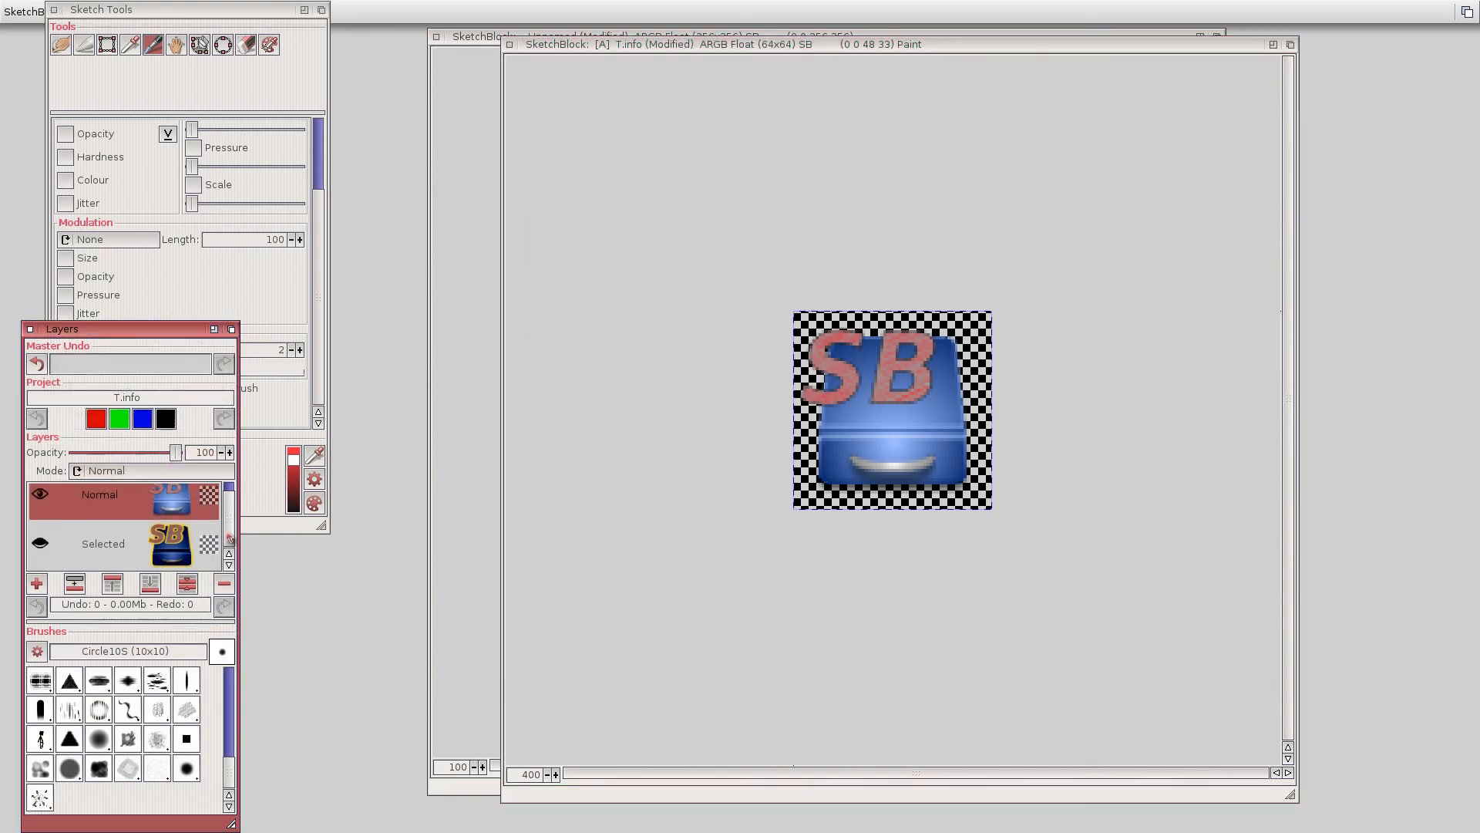
click(109, 505)
click(151, 586)
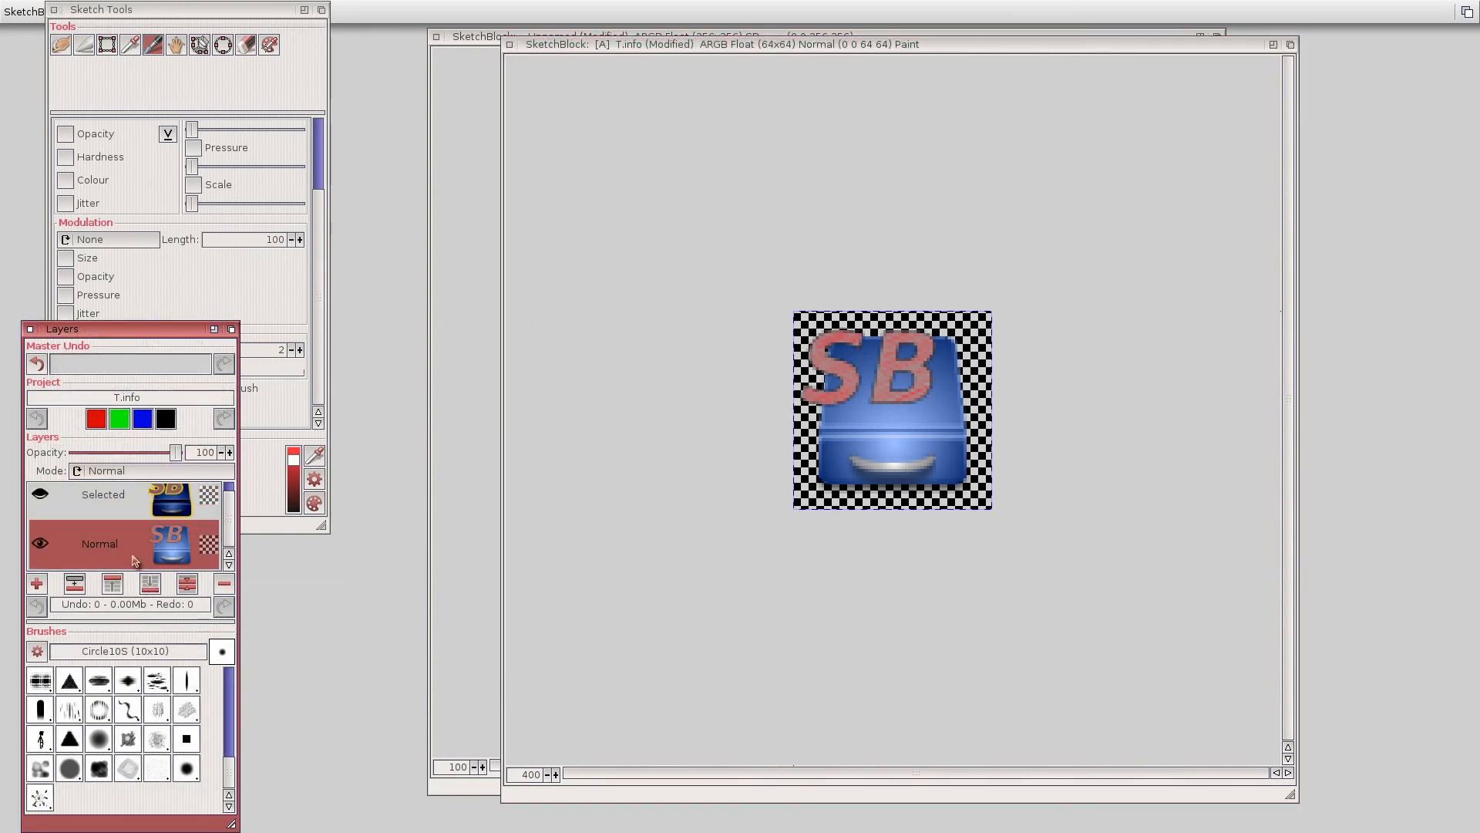
click(113, 507)
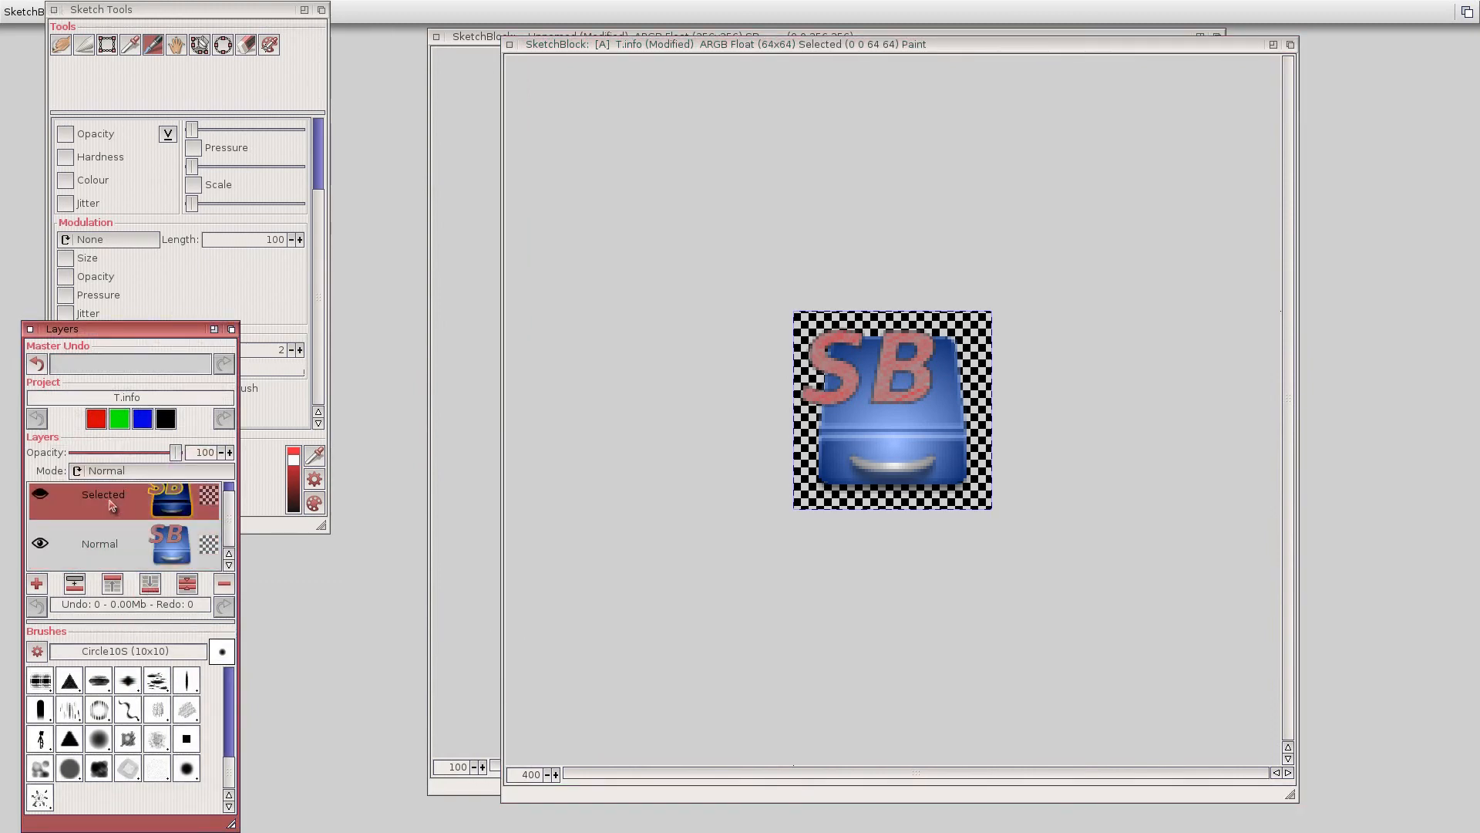
click(40, 494)
click(606, 44)
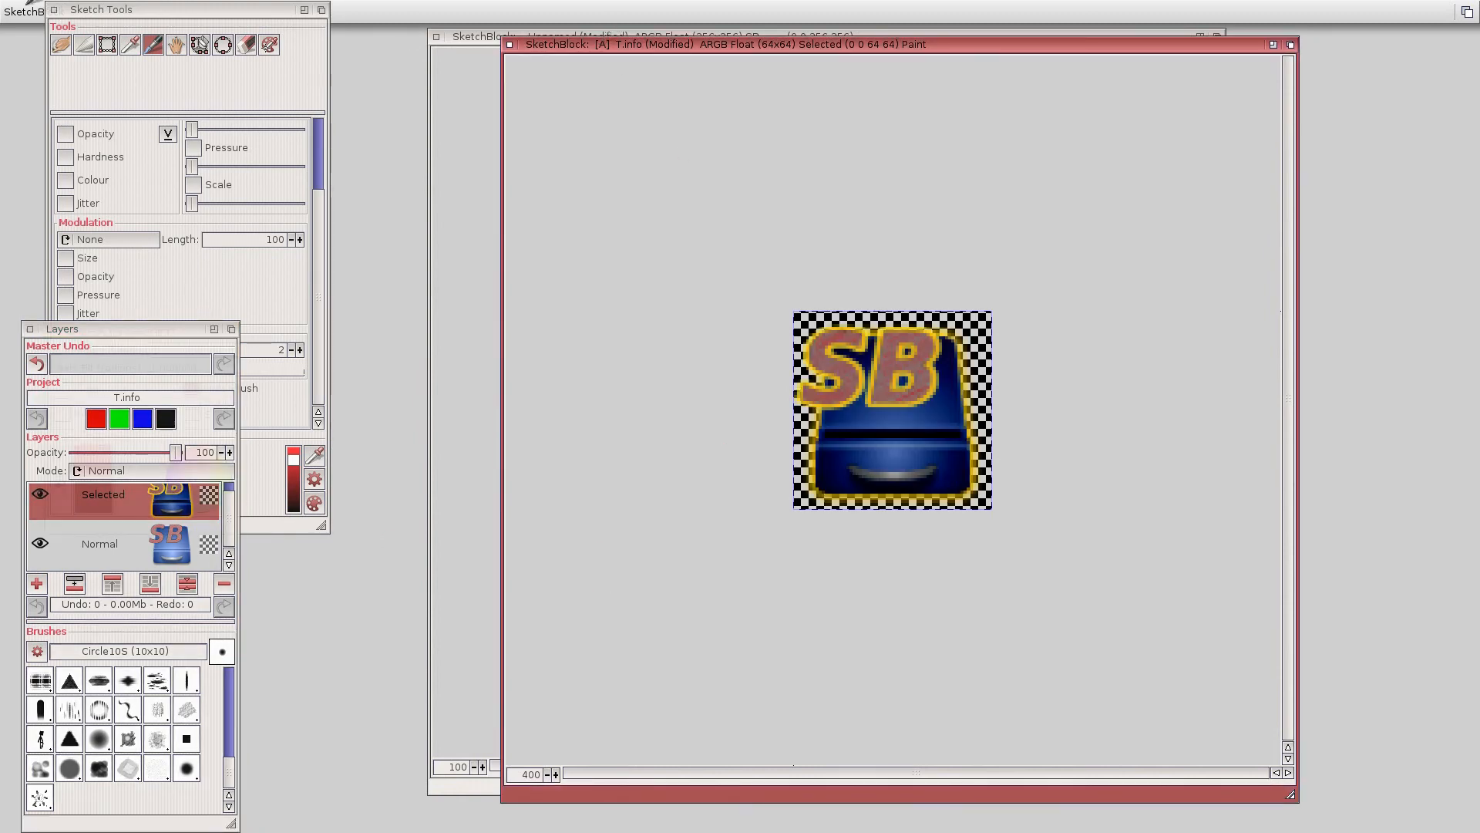
Export the two-layer drawer image as an Amiga Icon named T in RAM: with alpha saved, and check it on the Workbench screen.
right_click(27, 5)
click(37, 113)
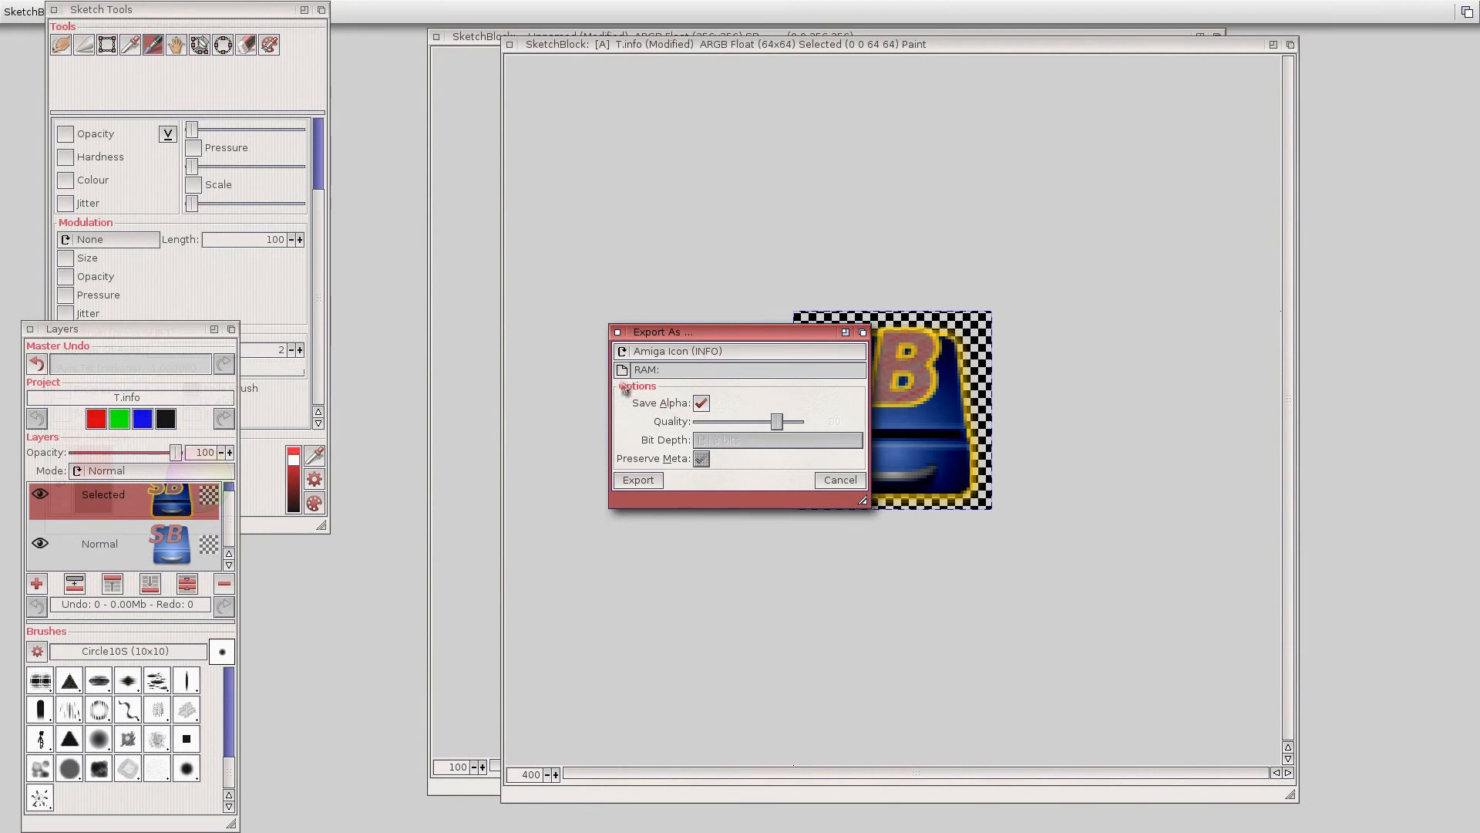
click(632, 482)
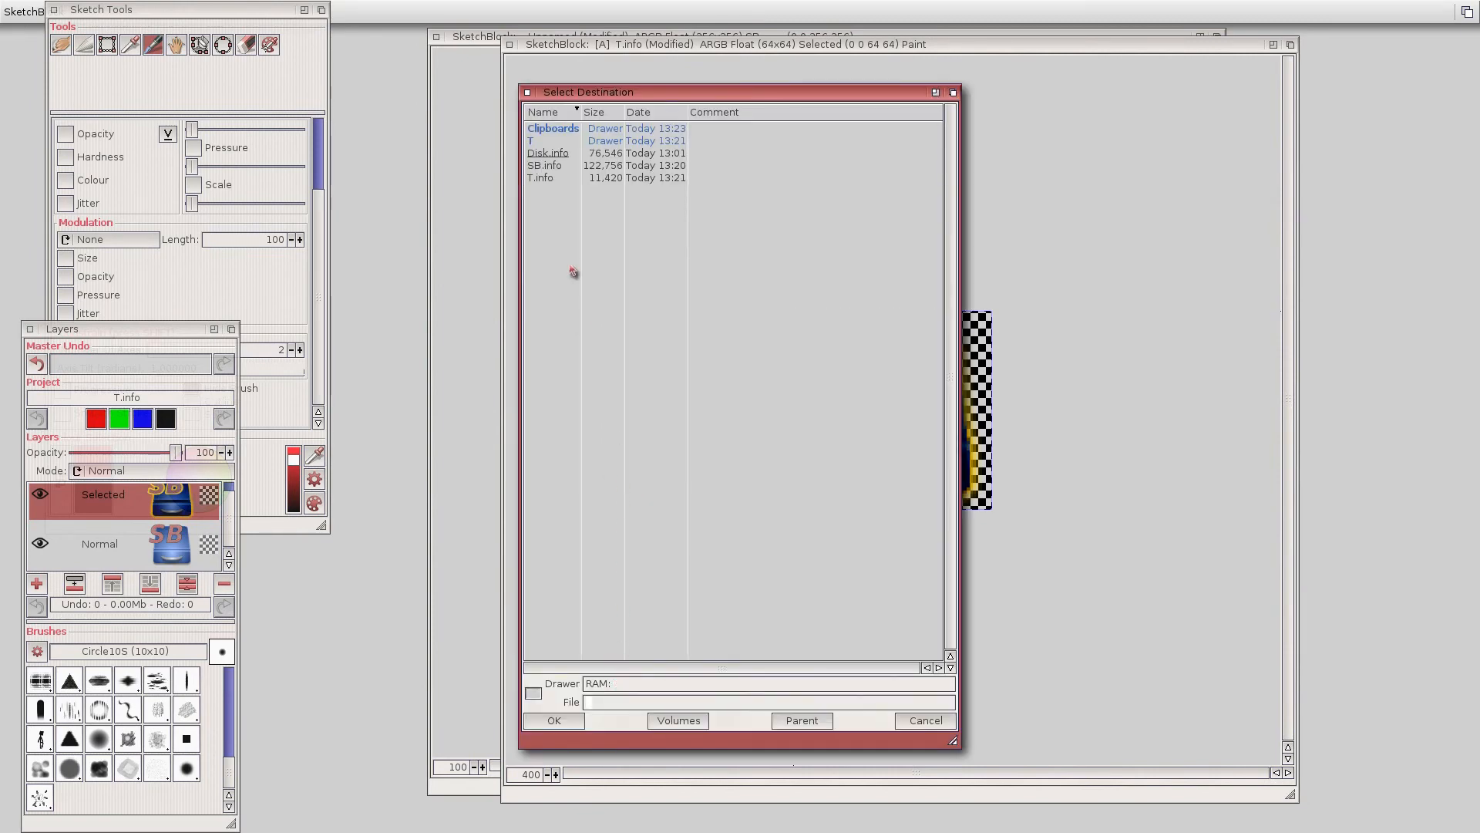
click(548, 142)
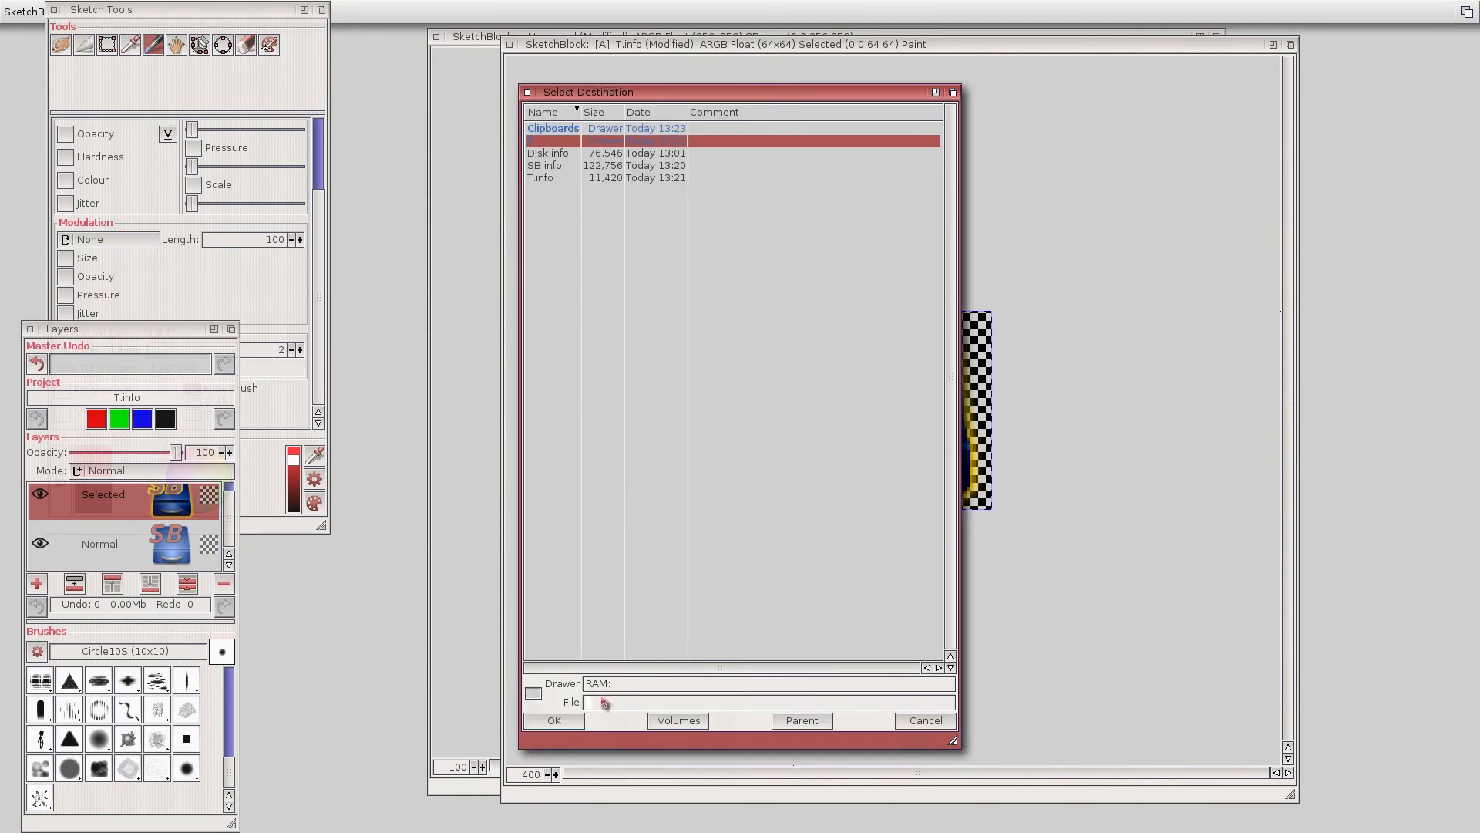
text(T)
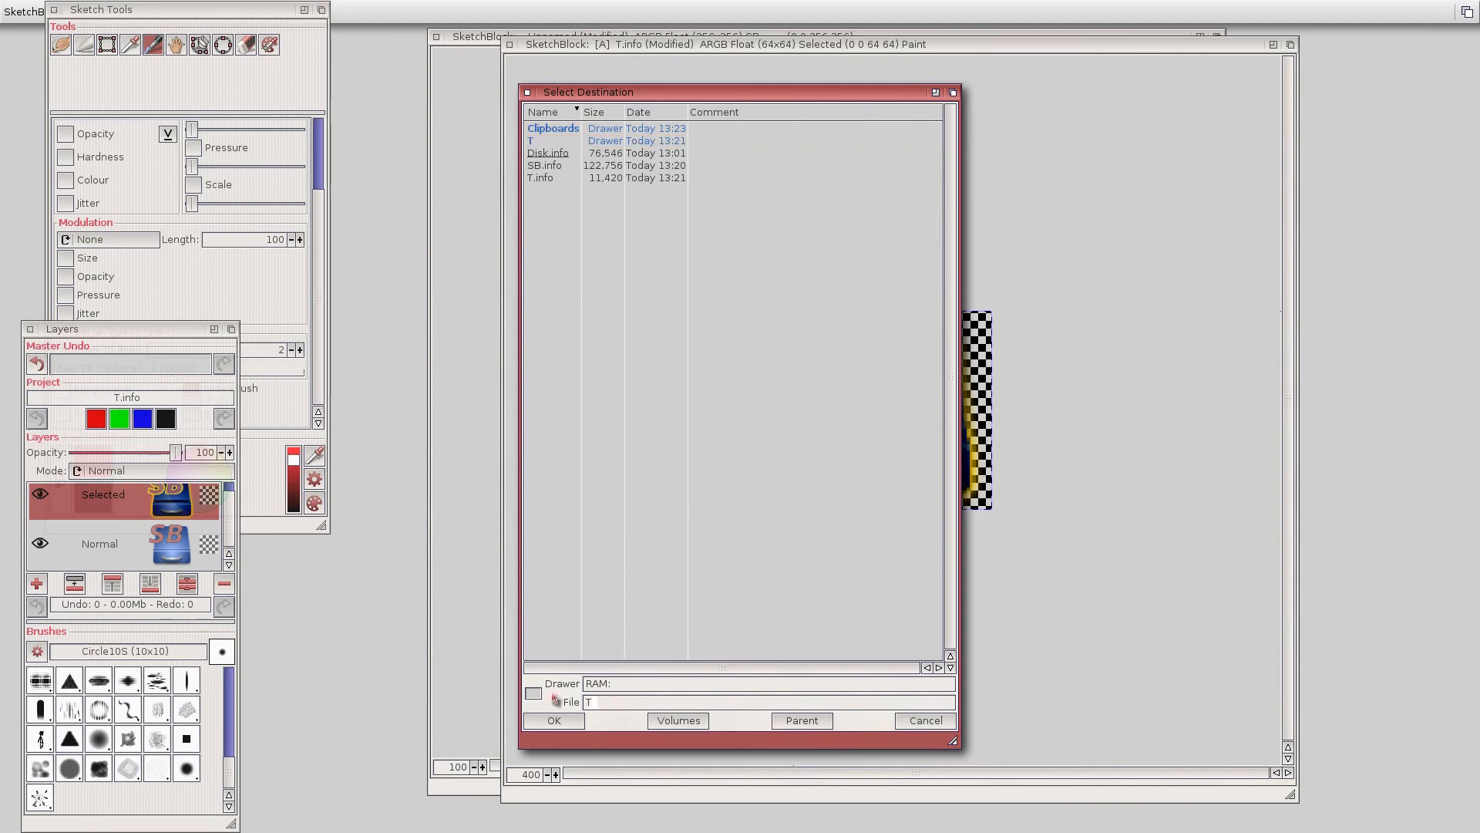
click(565, 724)
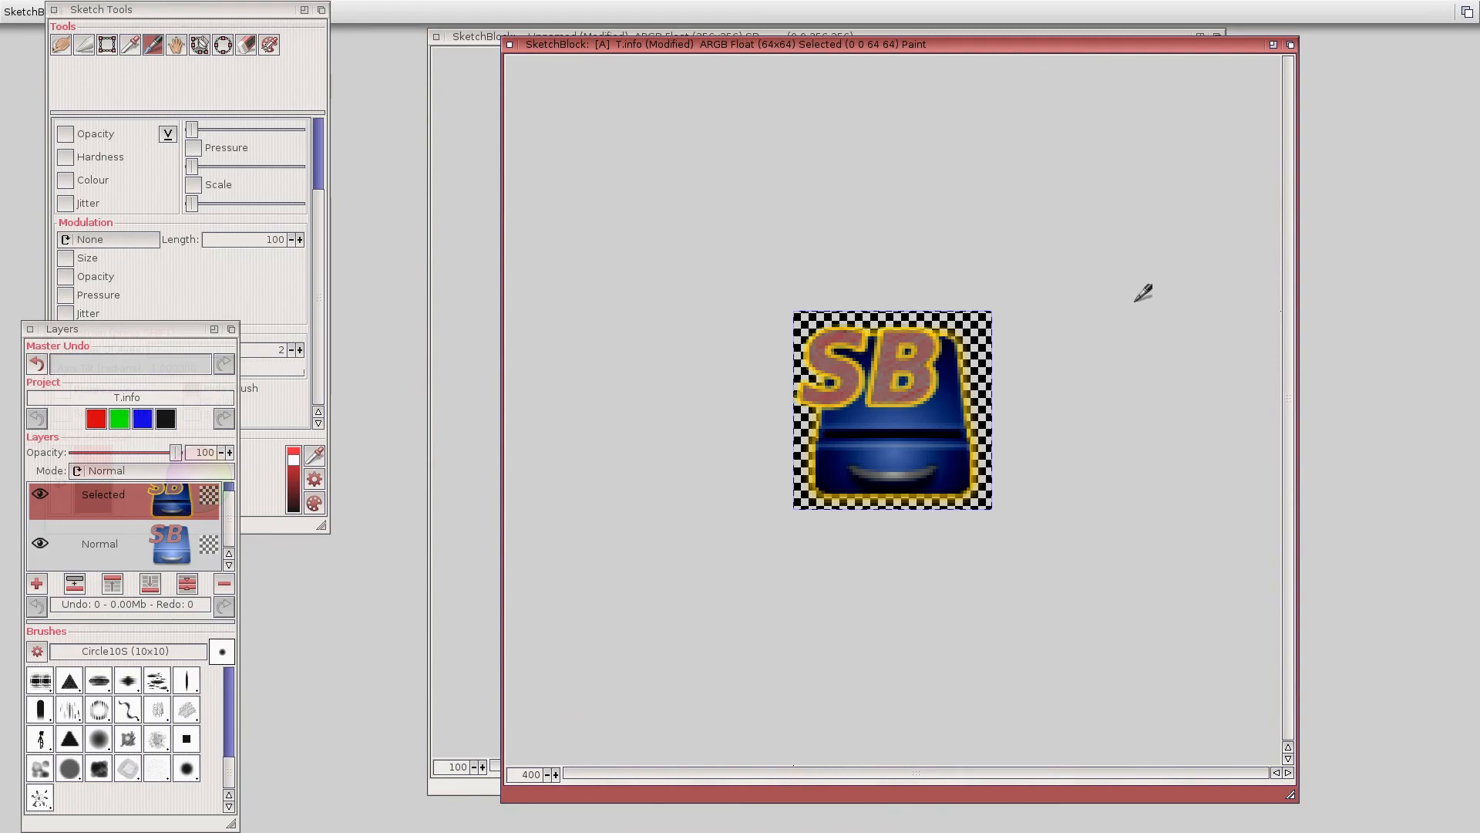
click(1469, 9)
click(650, 310)
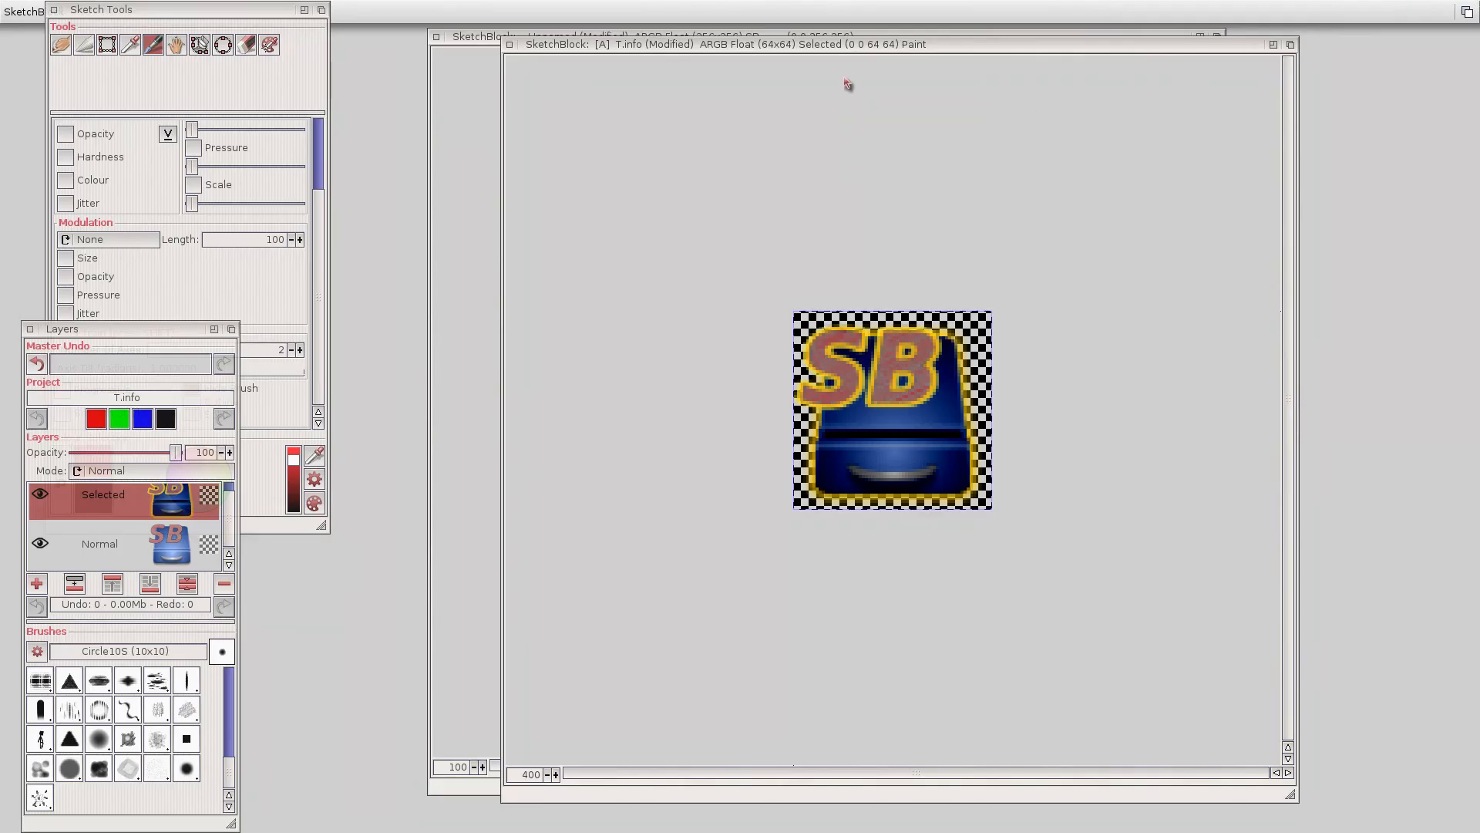
Back in SketchBlock, examine the paint tool's size pressure range and the Circle10S brush attributes without changing them.
drag(847, 47, 856, 78)
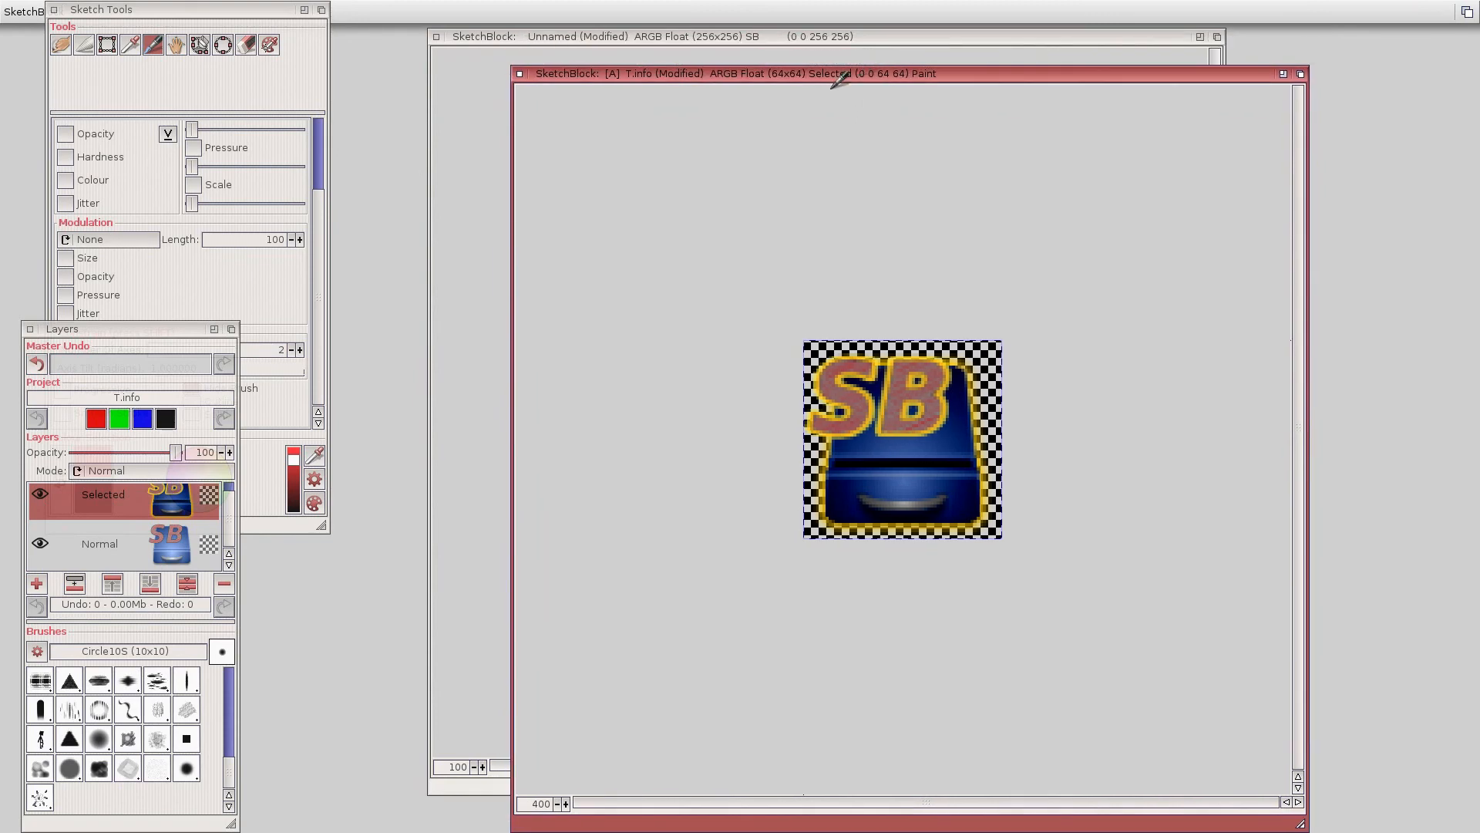
click(324, 116)
click(656, 77)
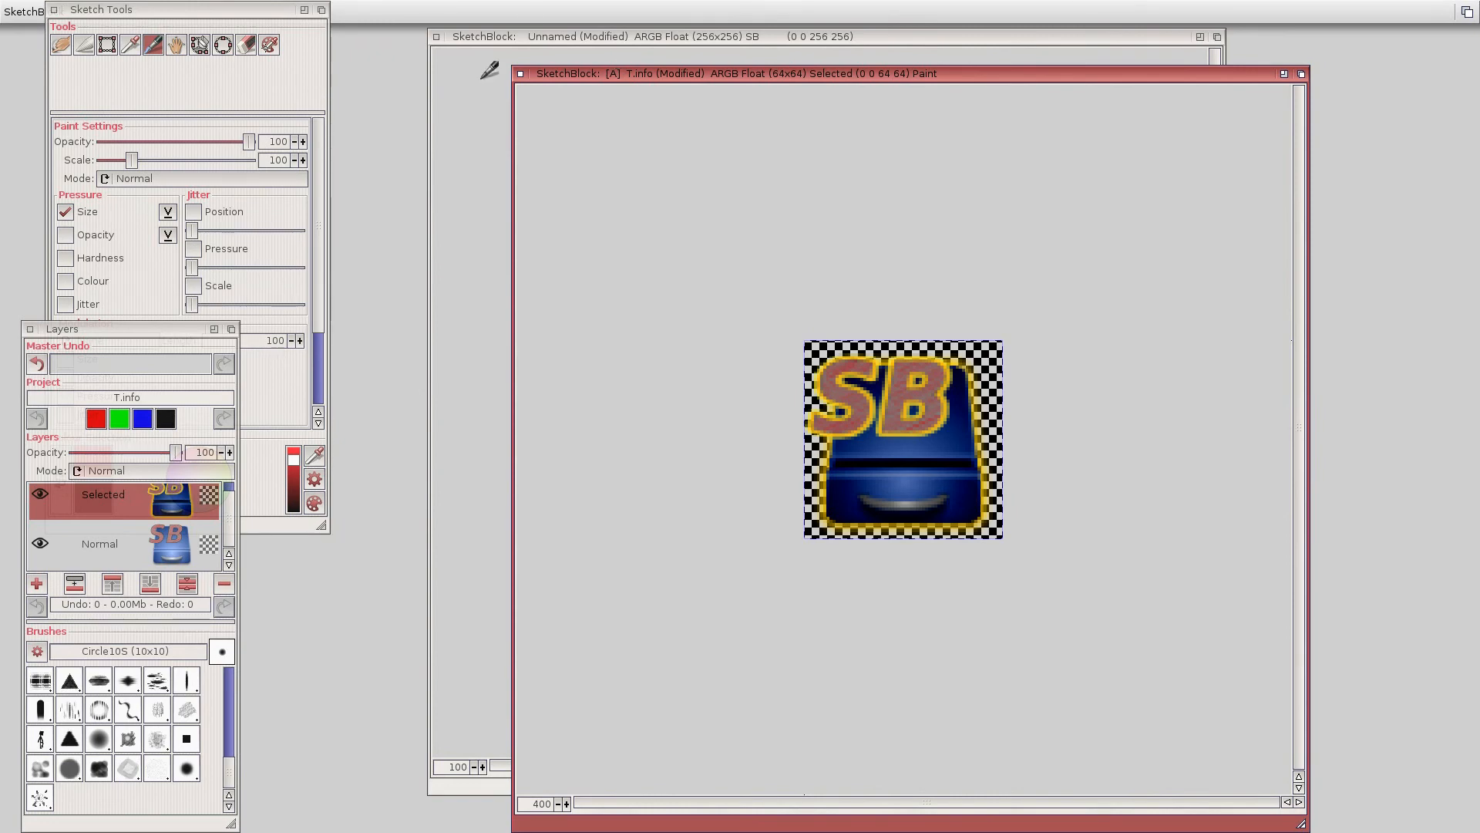
click(248, 4)
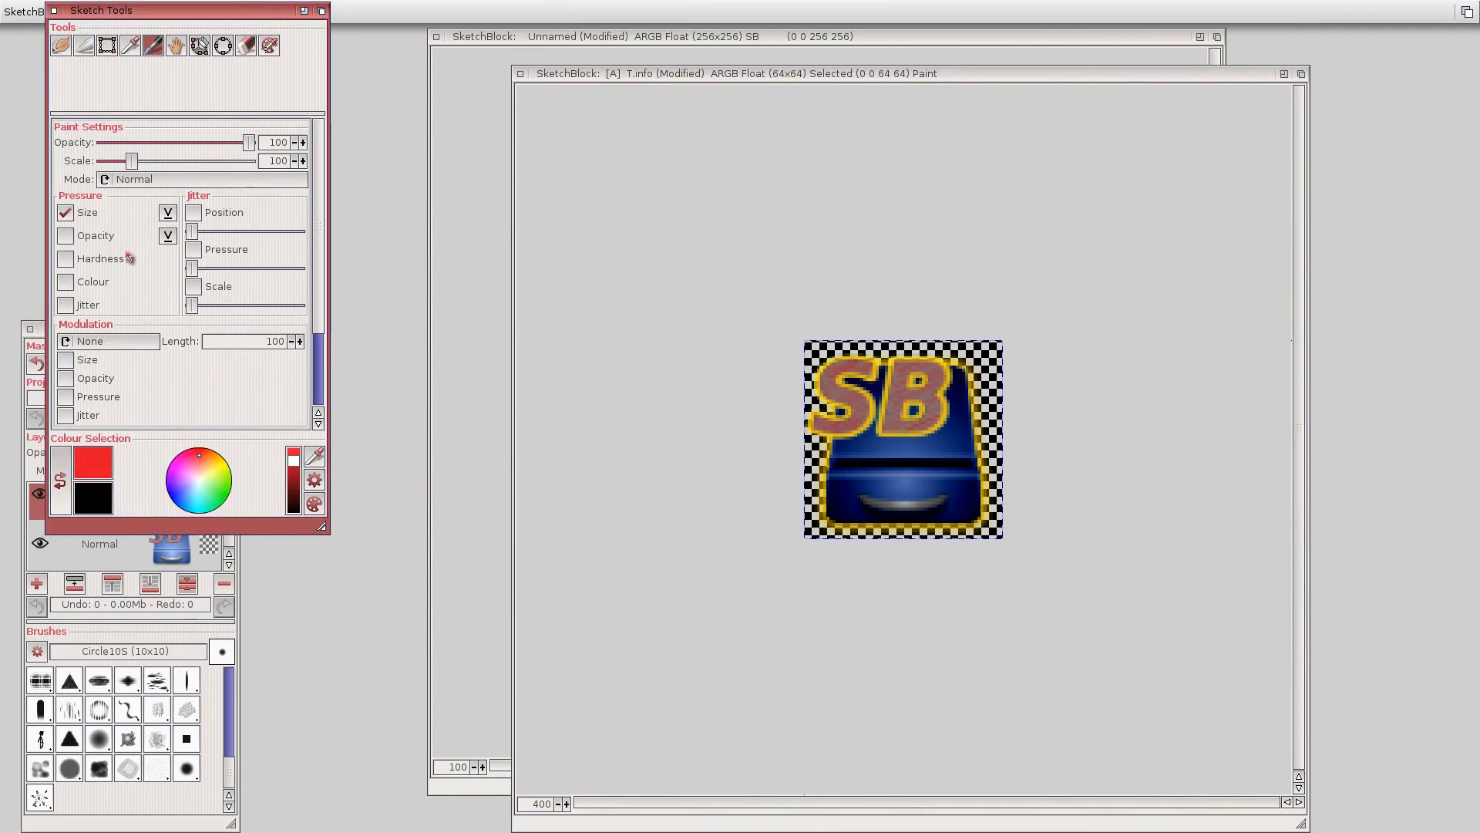
click(168, 215)
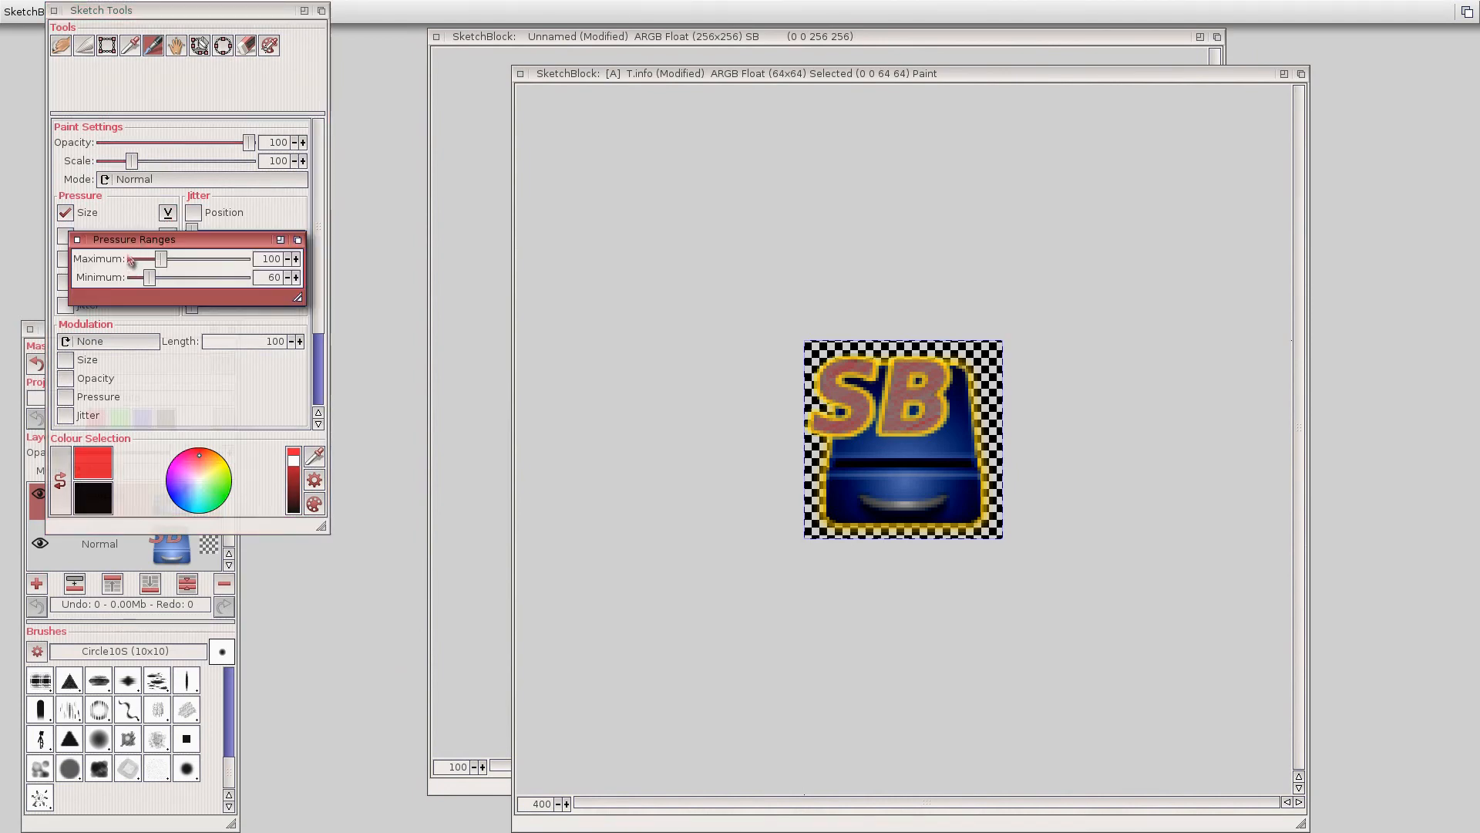
click(78, 238)
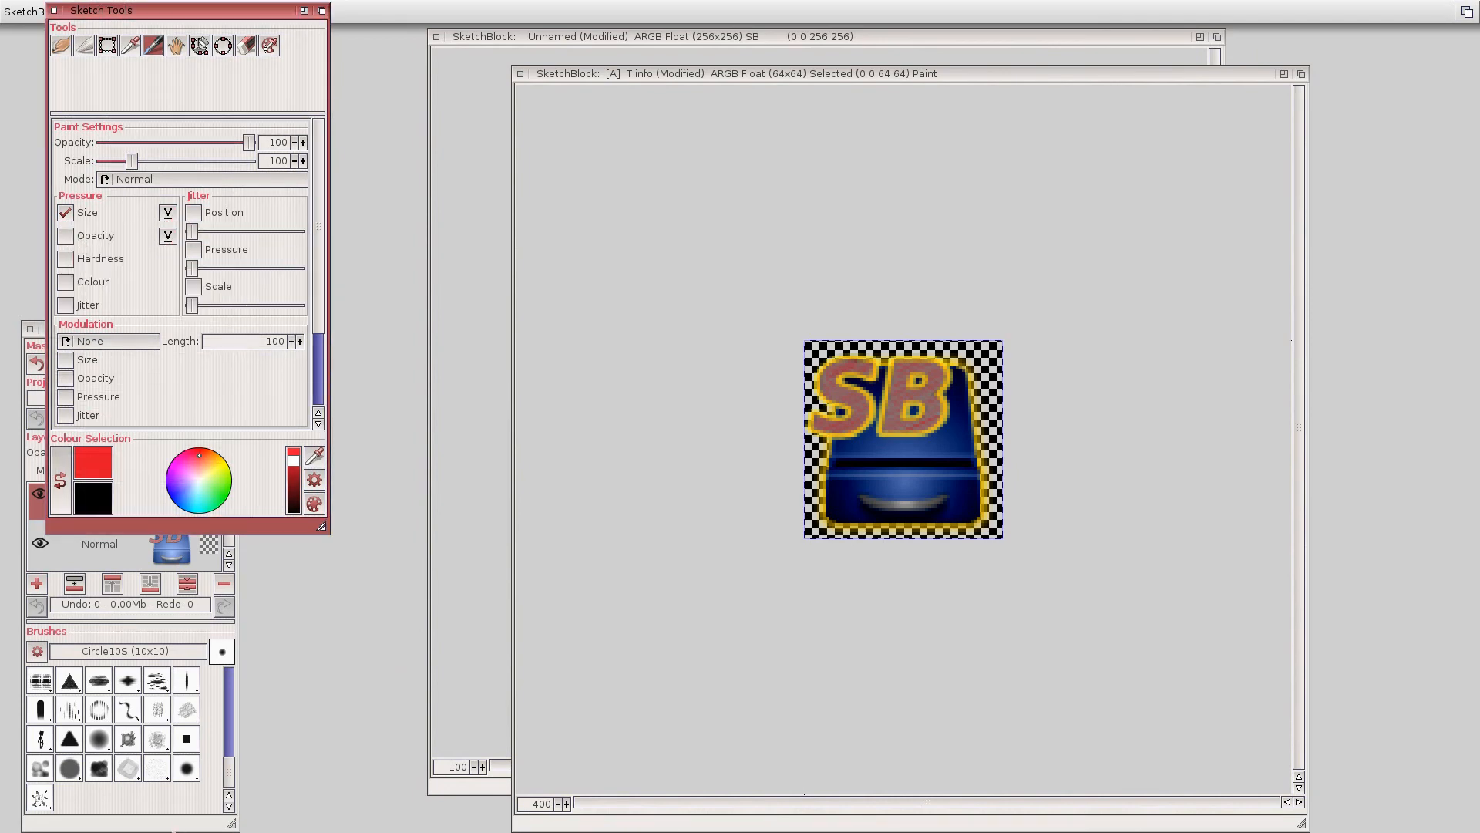
click(115, 825)
click(37, 651)
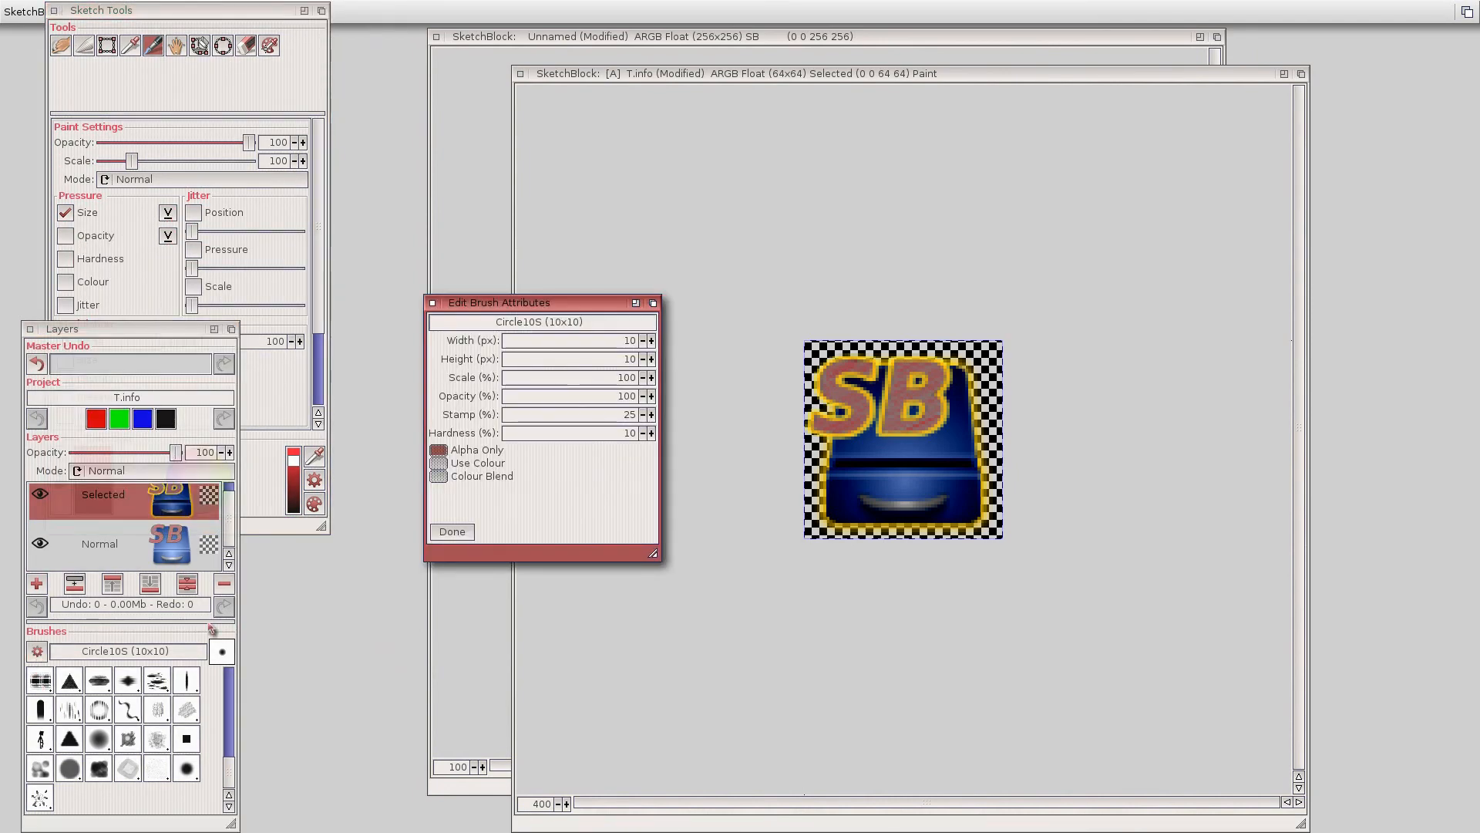
click(431, 304)
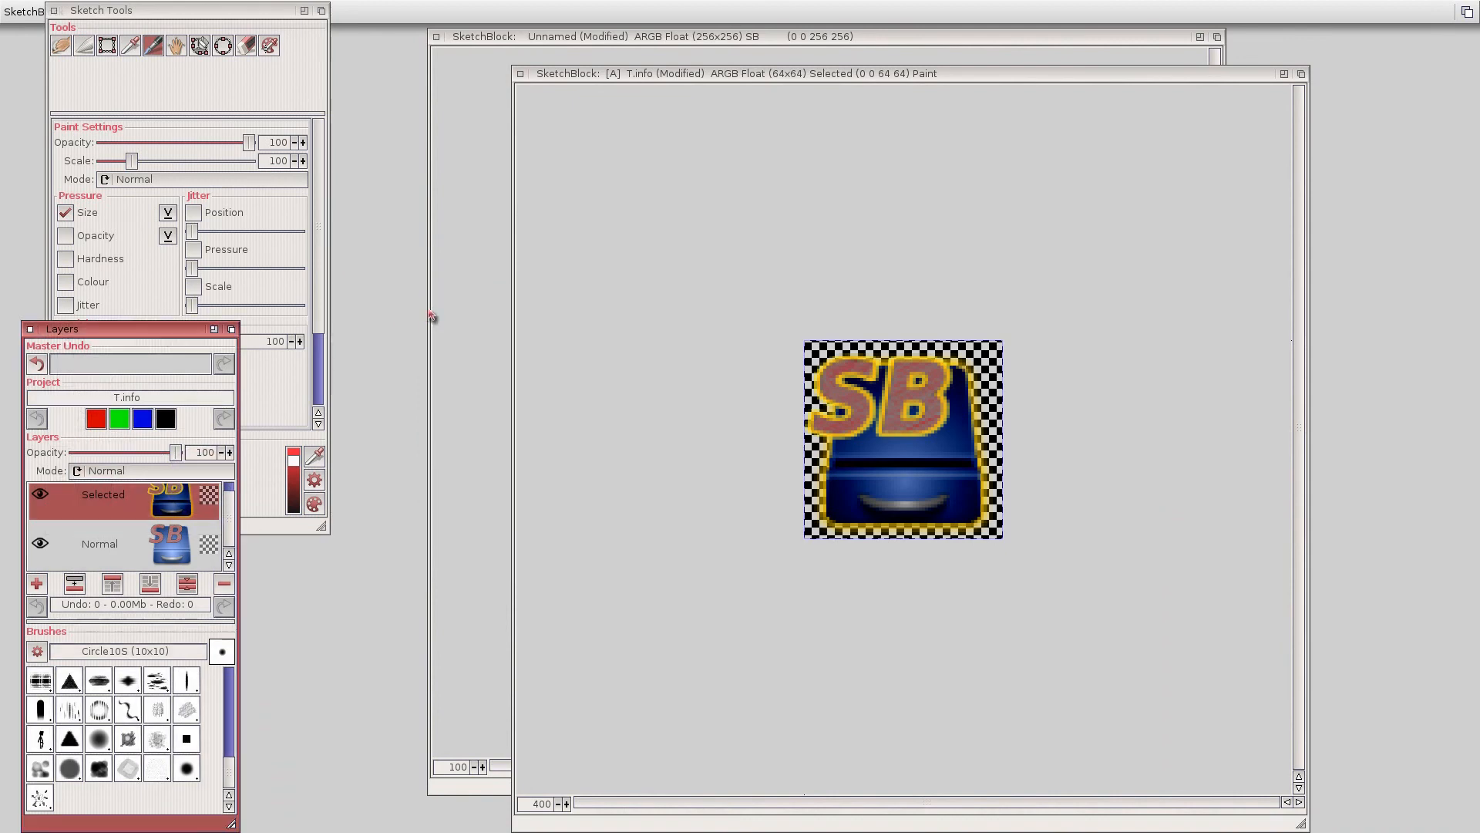
click(722, 74)
right_click(479, 1)
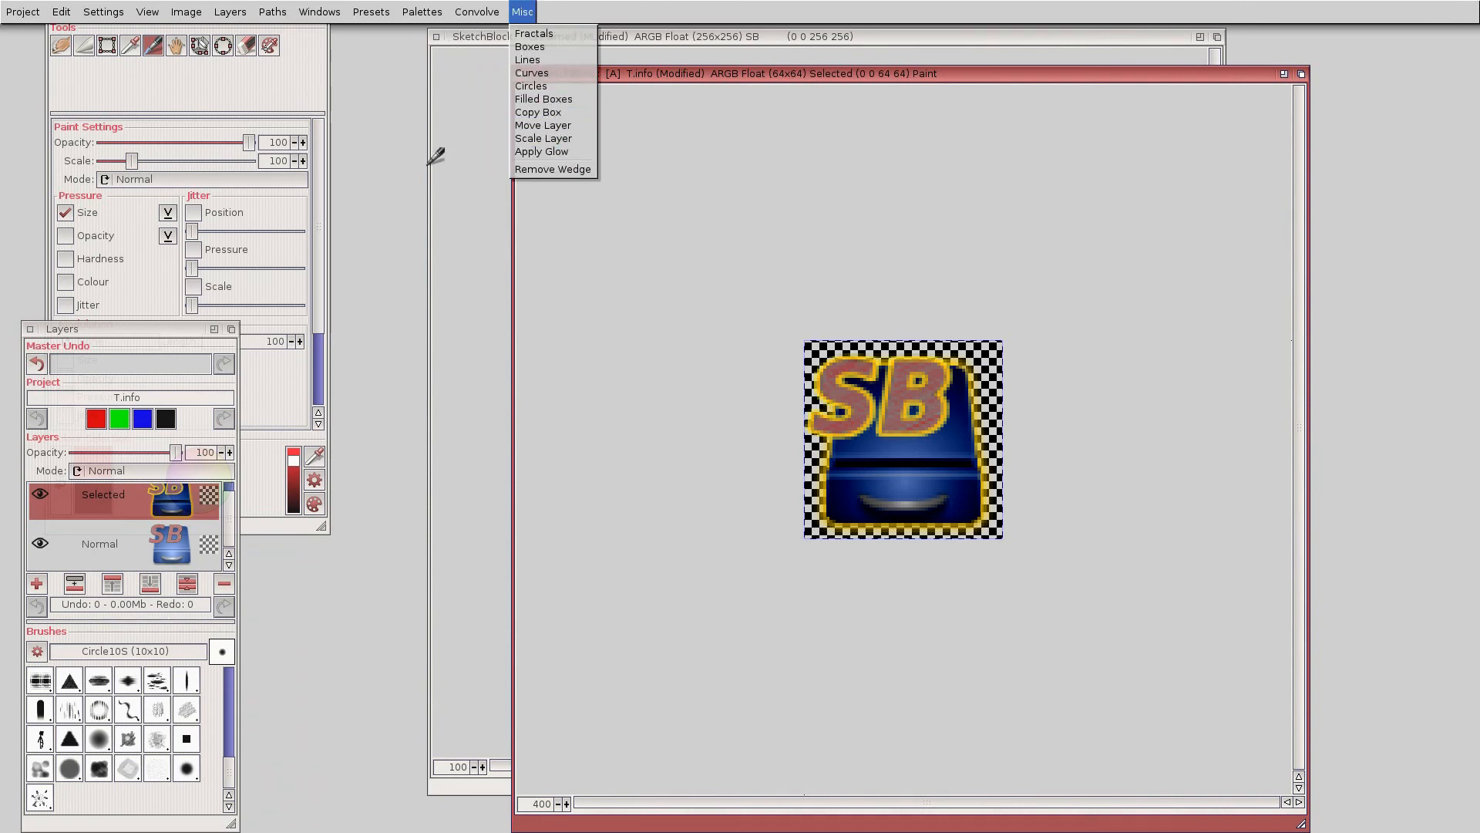
right_click(384, 164)
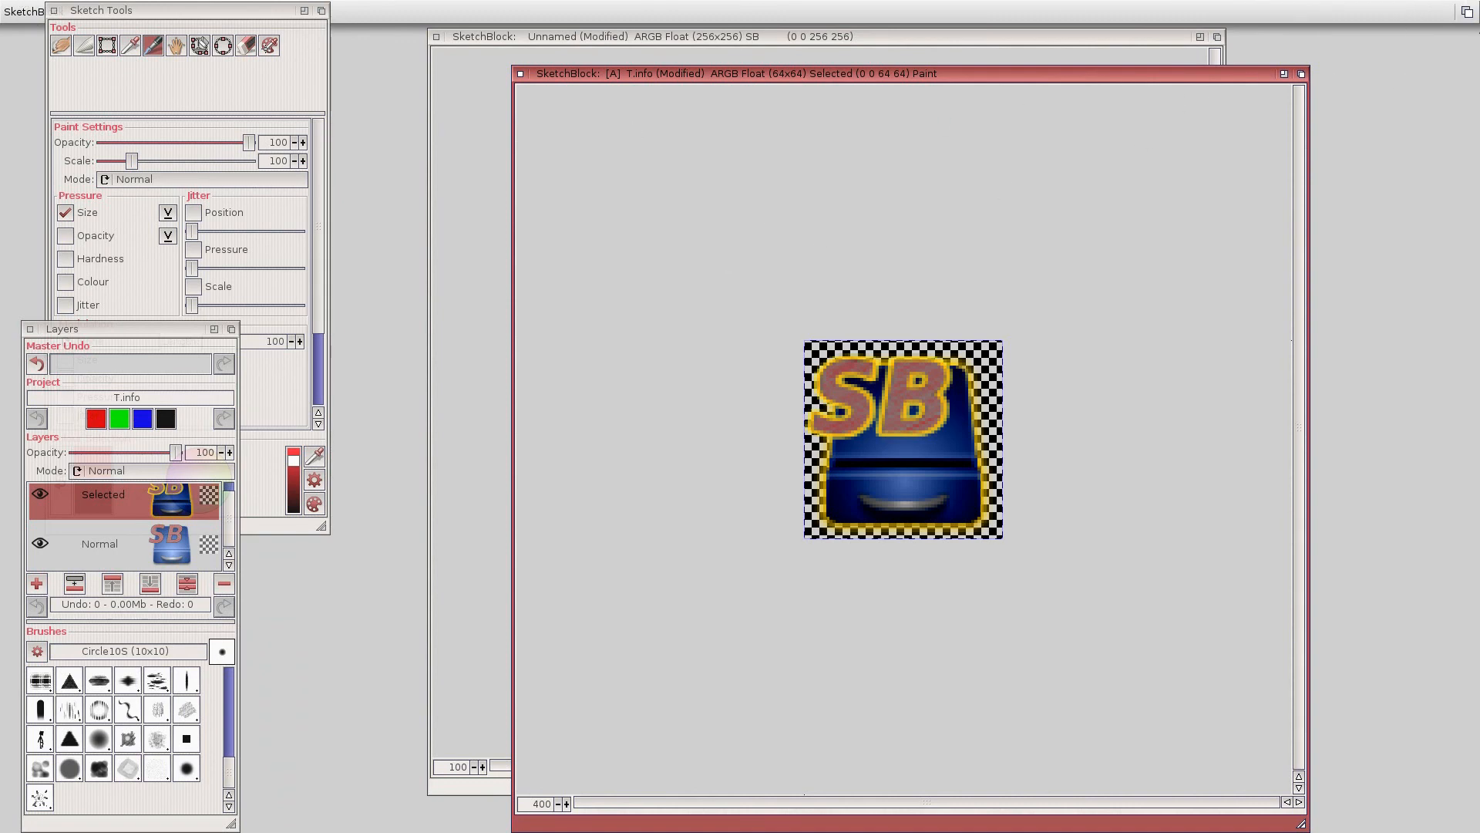
Switch to the Workbench screen to view the exported SB and T icons in the RAM Disk window.
click(1467, 10)
click(671, 298)
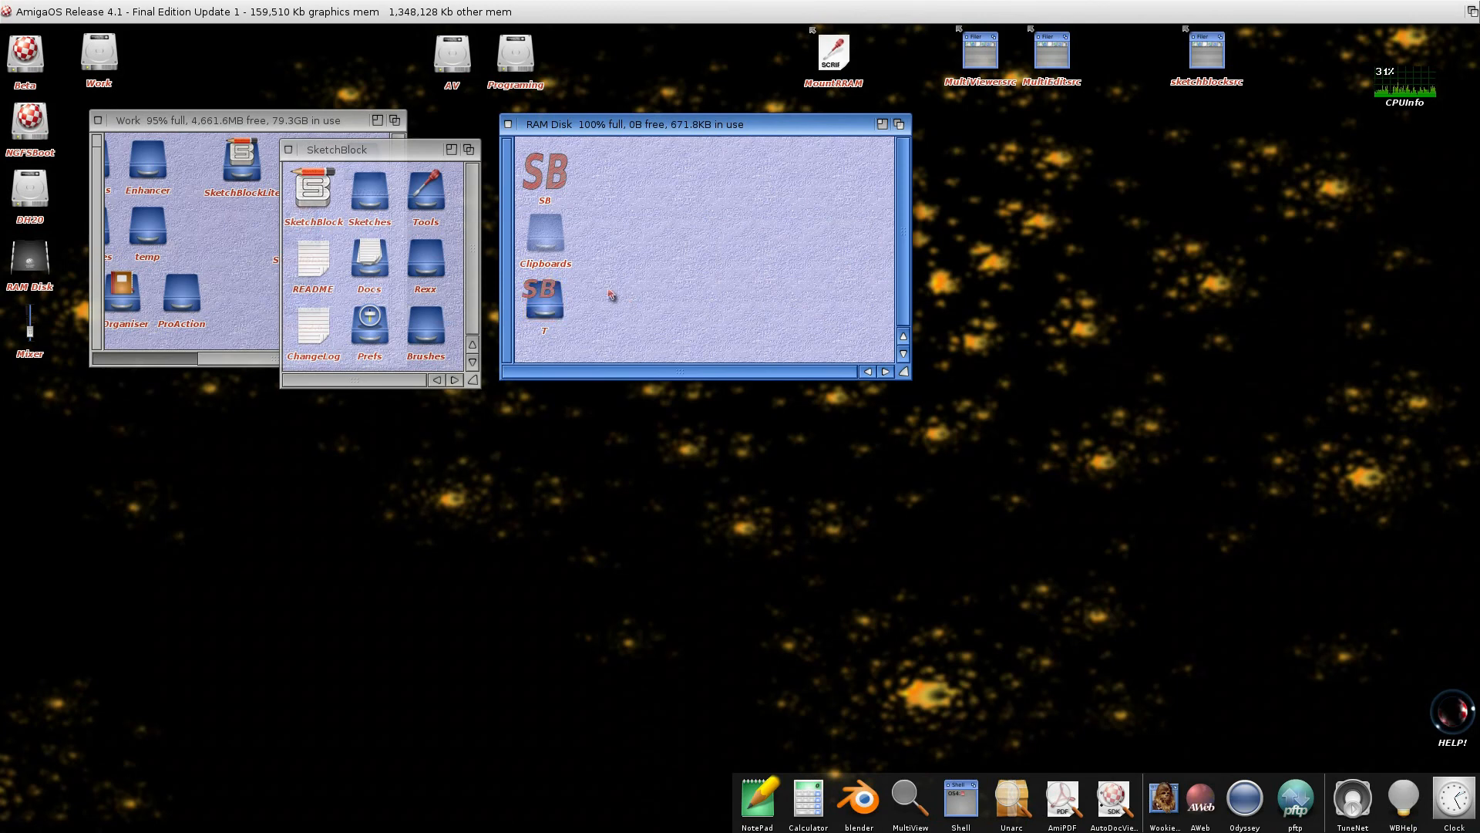